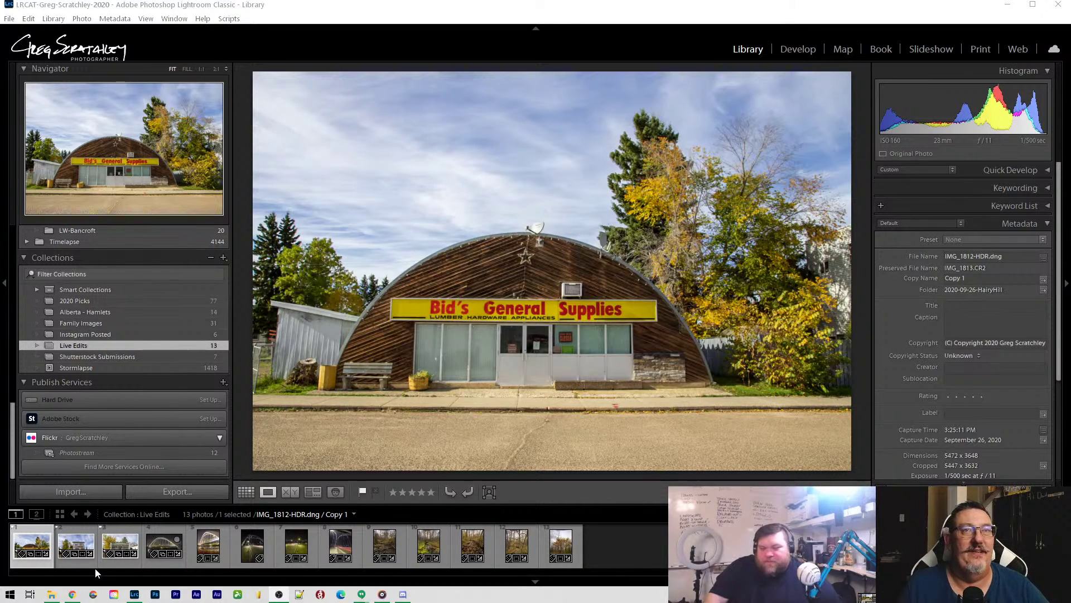
Review the second to fifth photos of the Live Edits collection, from the weathered two-storey building to the upright night bridge shot
{"action": "left_click", "coordinate": [79, 565]}
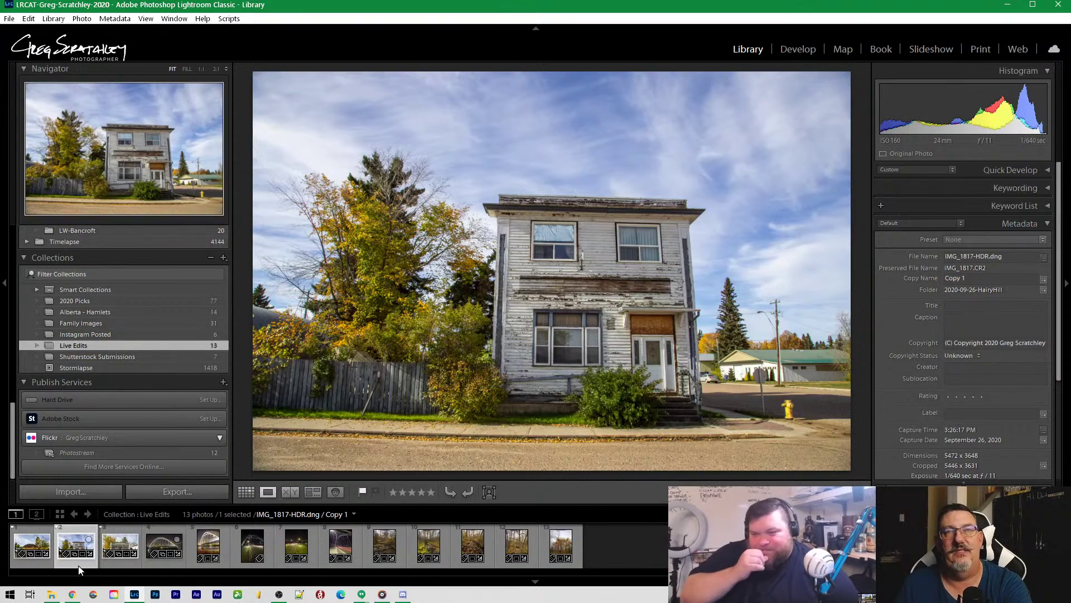
{"action": "left_click", "coordinate": [120, 545]}
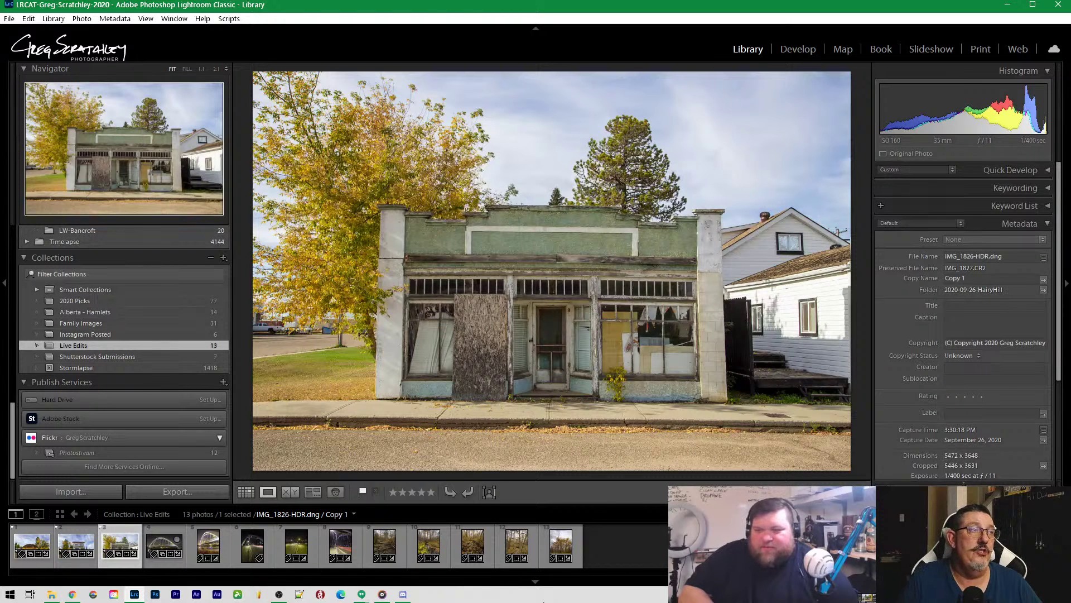
{"action": "left_click", "coordinate": [164, 546]}
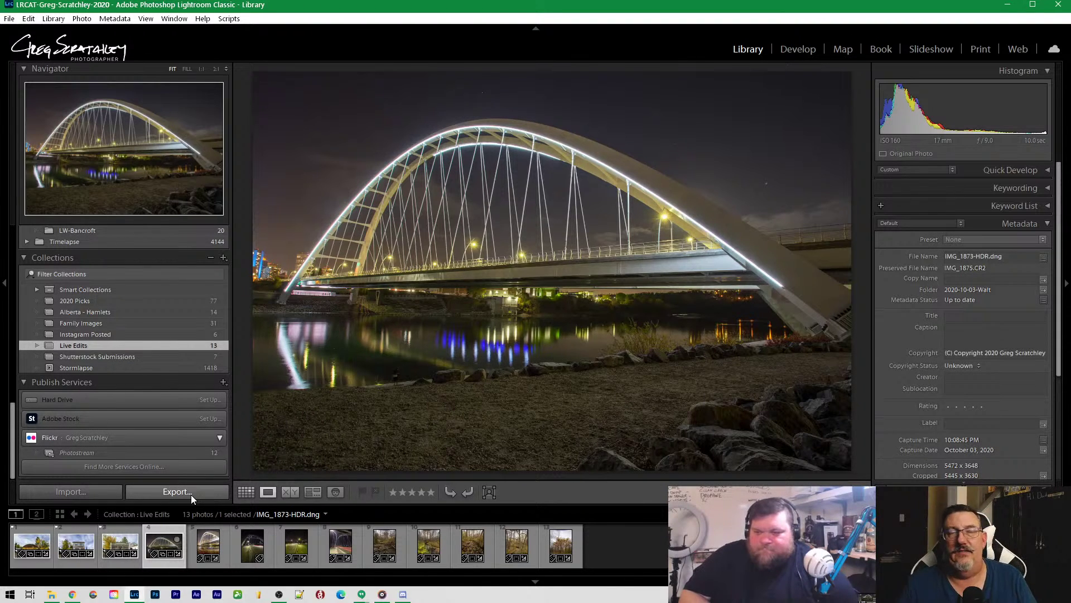
{"action": "key", "text": "Right"}
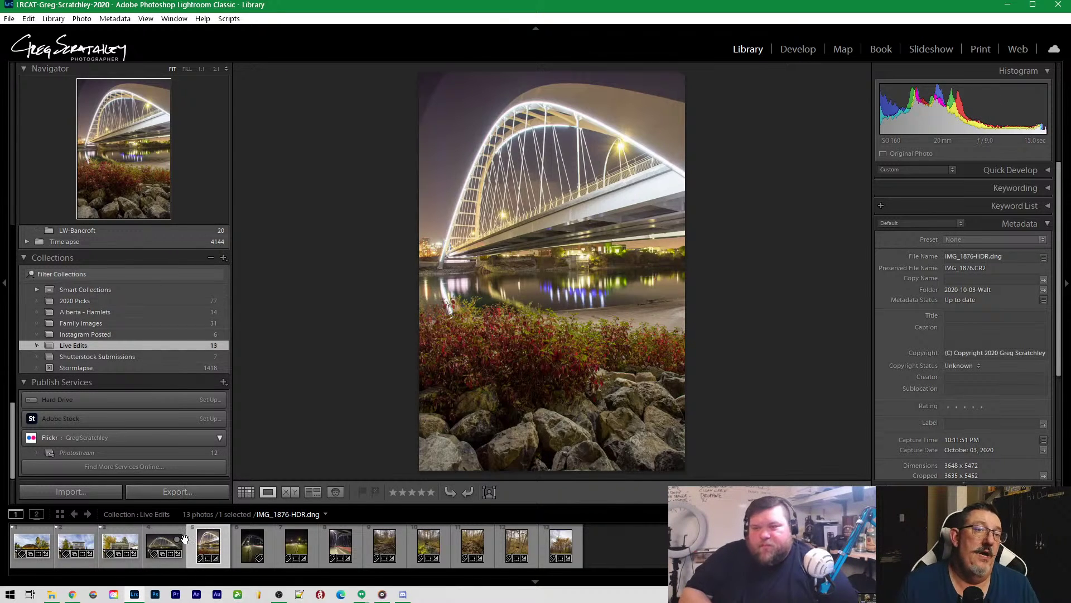
Open the 2020-10-03-Walt folder and compare the stacked bracketed exposures of the upright night bridge with their HDR version
{"action": "scroll", "coordinate": [121, 363], "scroll_direction": "up", "scroll_amount": 5}
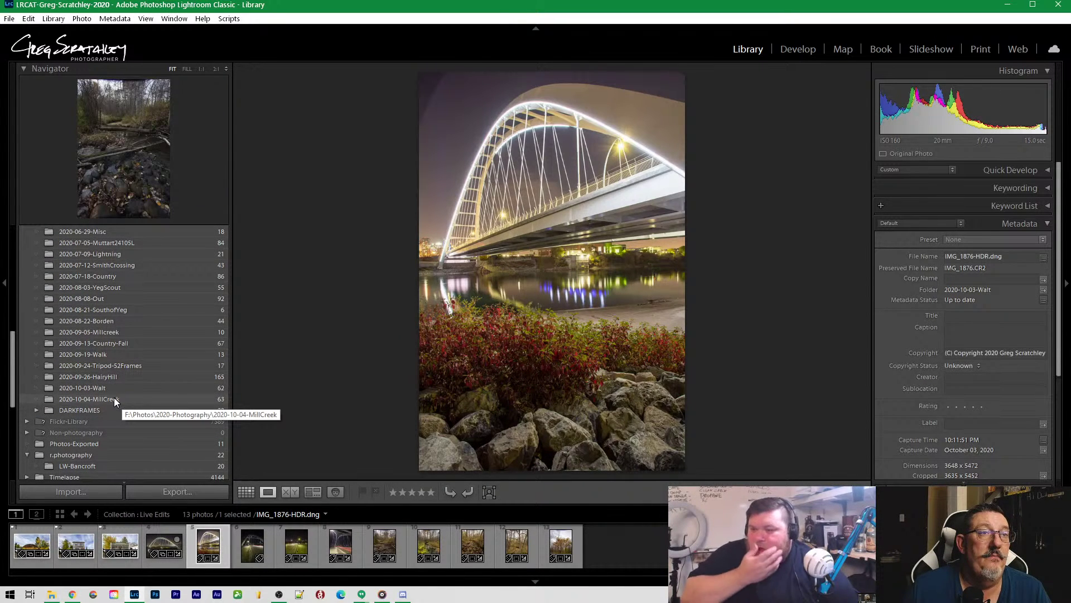
{"action": "left_click", "coordinate": [99, 389]}
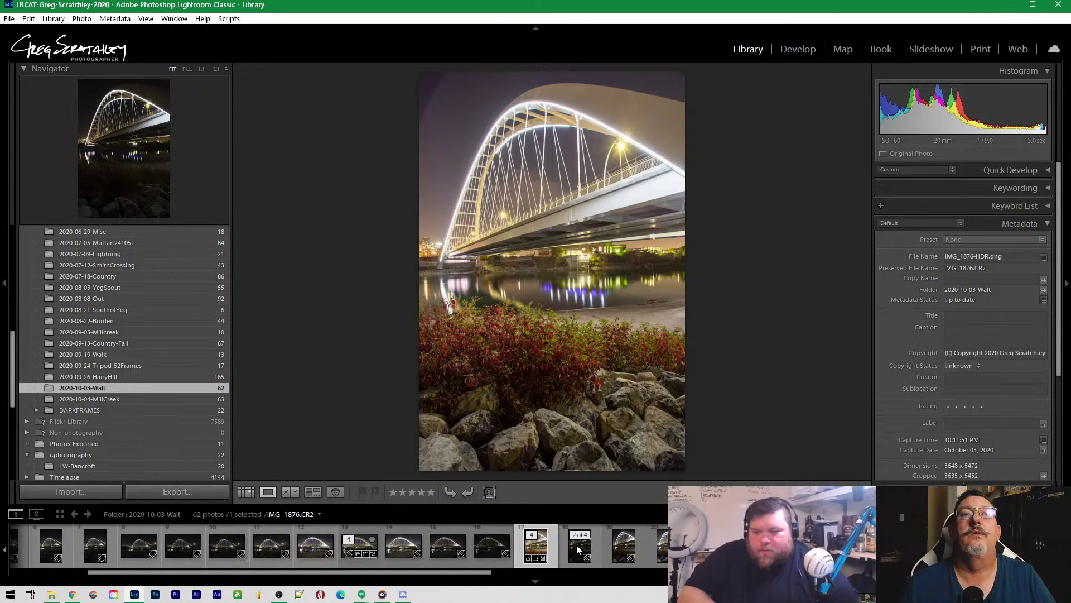
{"action": "left_click", "coordinate": [593, 545]}
{"action": "left_click", "coordinate": [615, 542]}
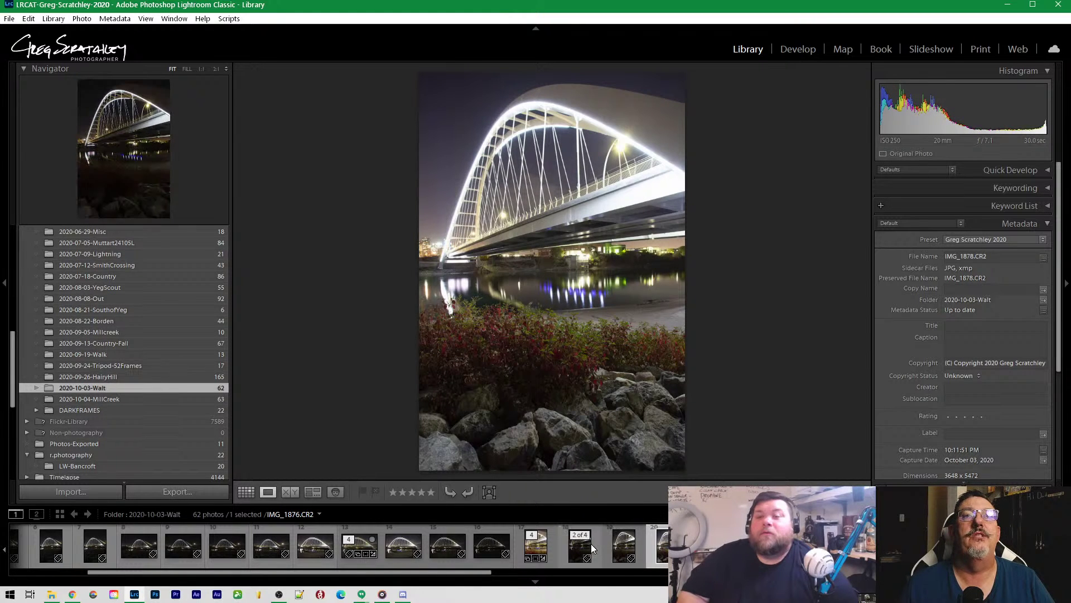
{"action": "left_click", "coordinate": [545, 546]}
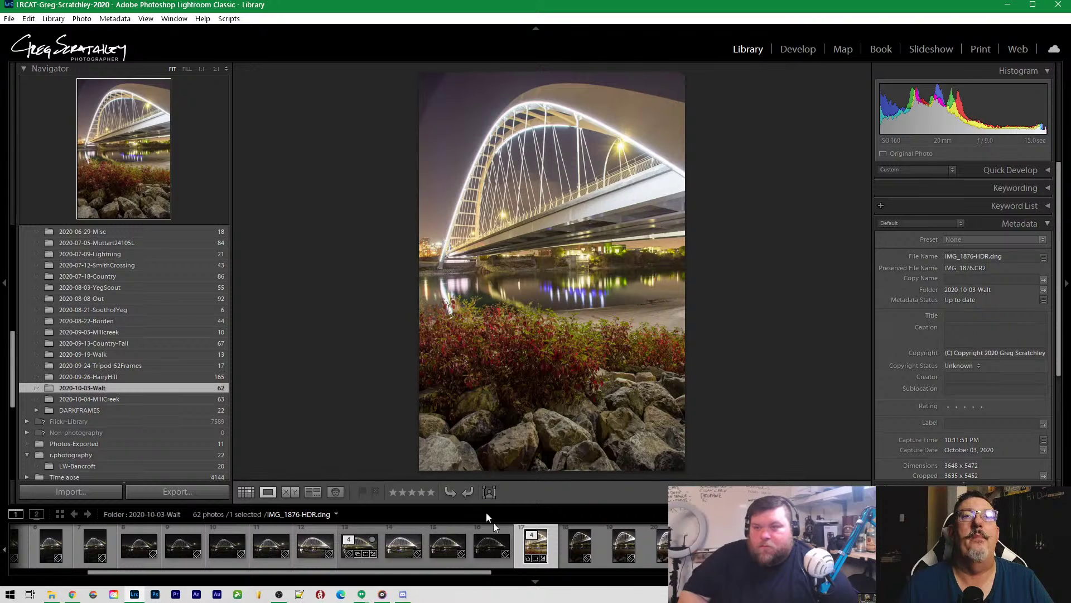
{"action": "left_click", "coordinate": [540, 560]}
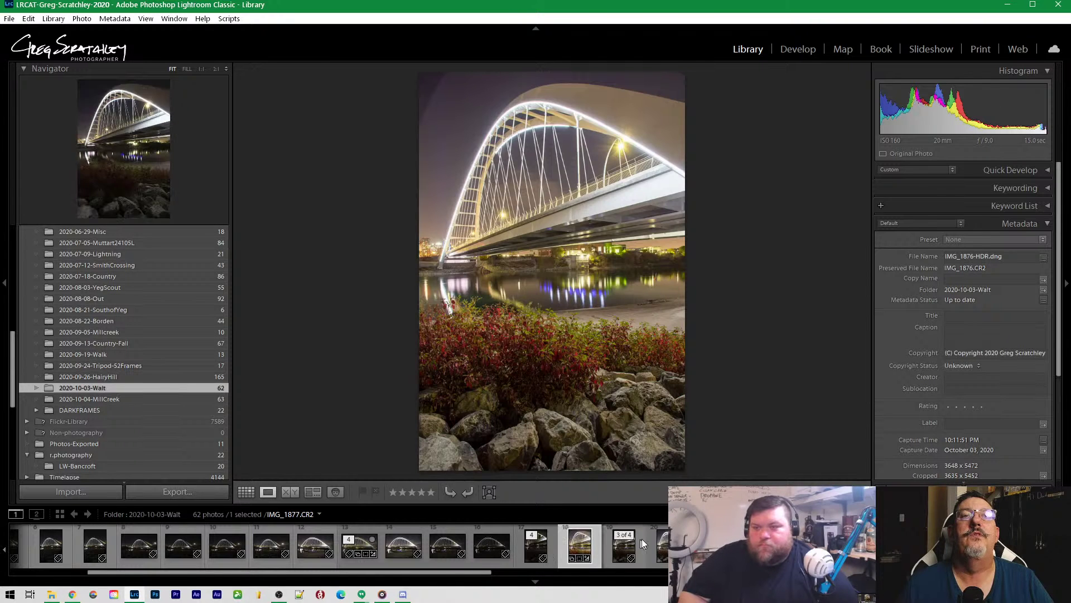
{"action": "right_click", "coordinate": [537, 550]}
{"action": "left_click", "coordinate": [535, 548]}
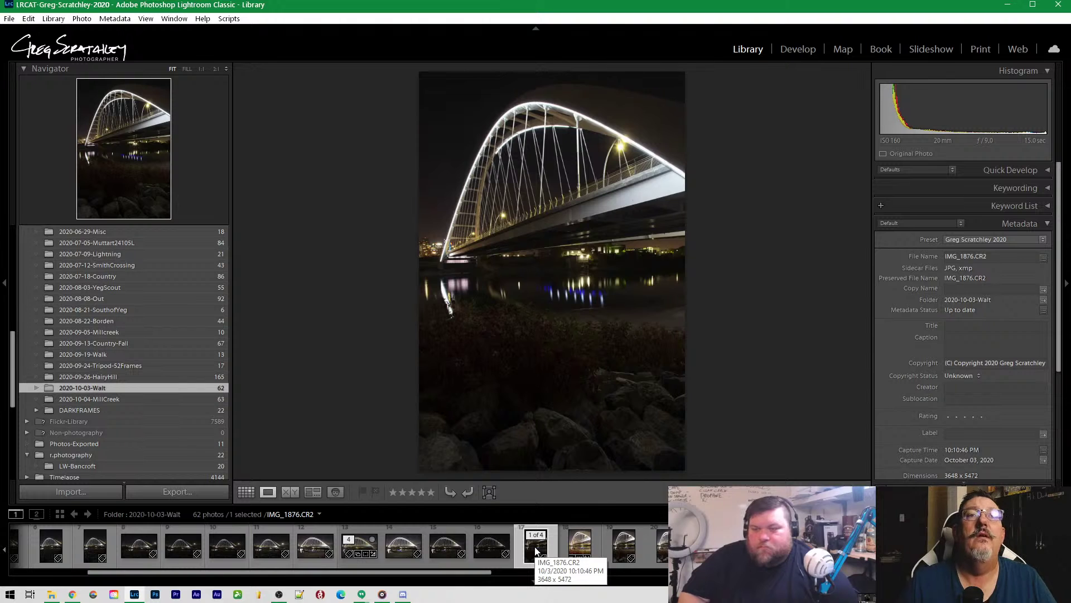
{"action": "key", "text": "Right"}
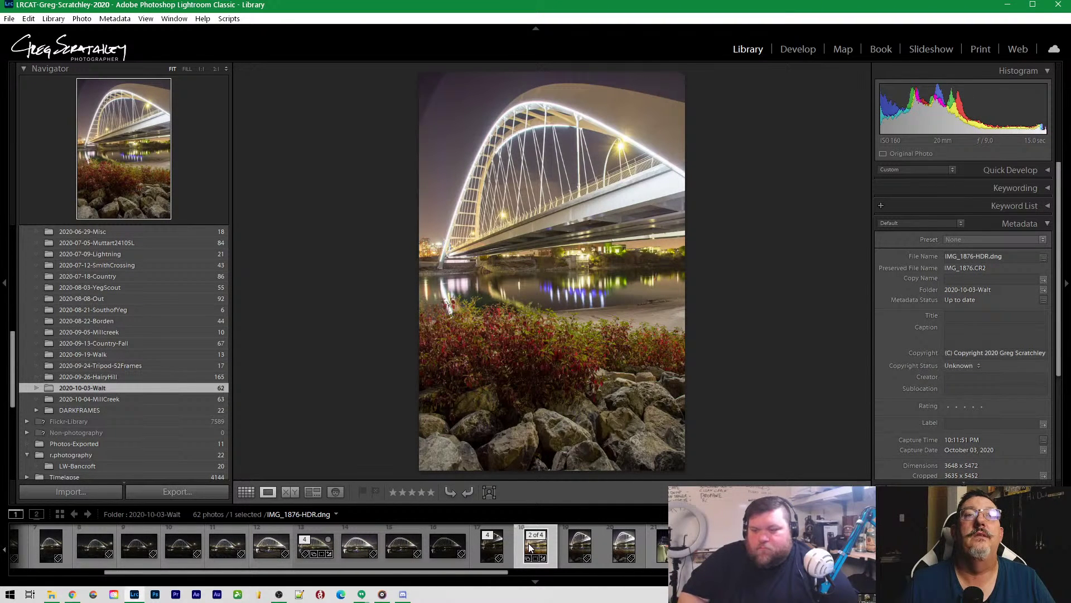
{"action": "key", "text": "Right"}
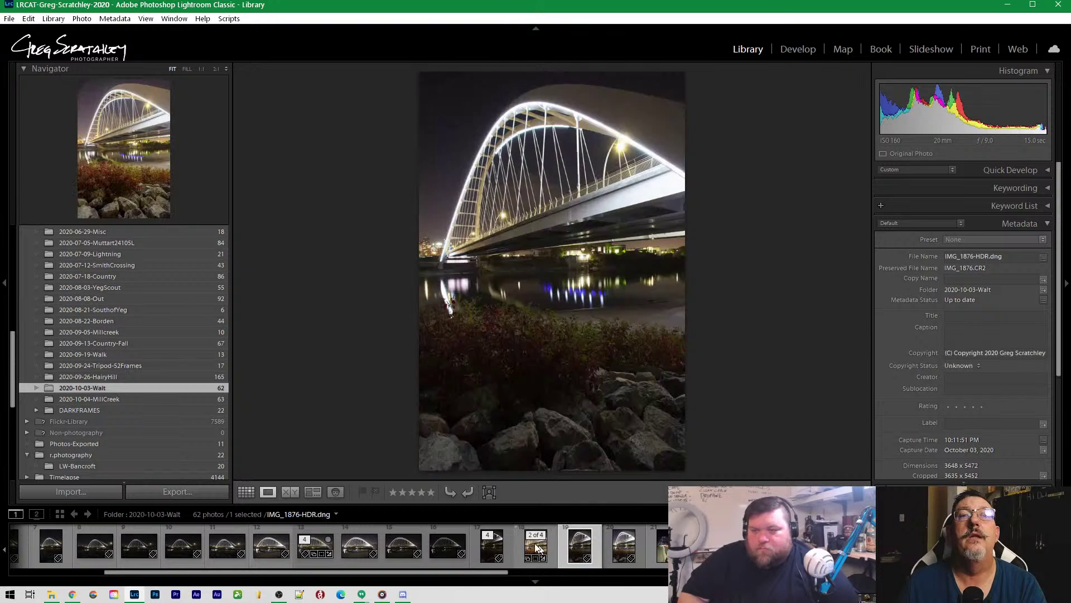
Delete the existing IMG_1876-HDR.dng from disk
{"action": "key", "text": "Left"}
{"action": "key", "text": "Delete"}
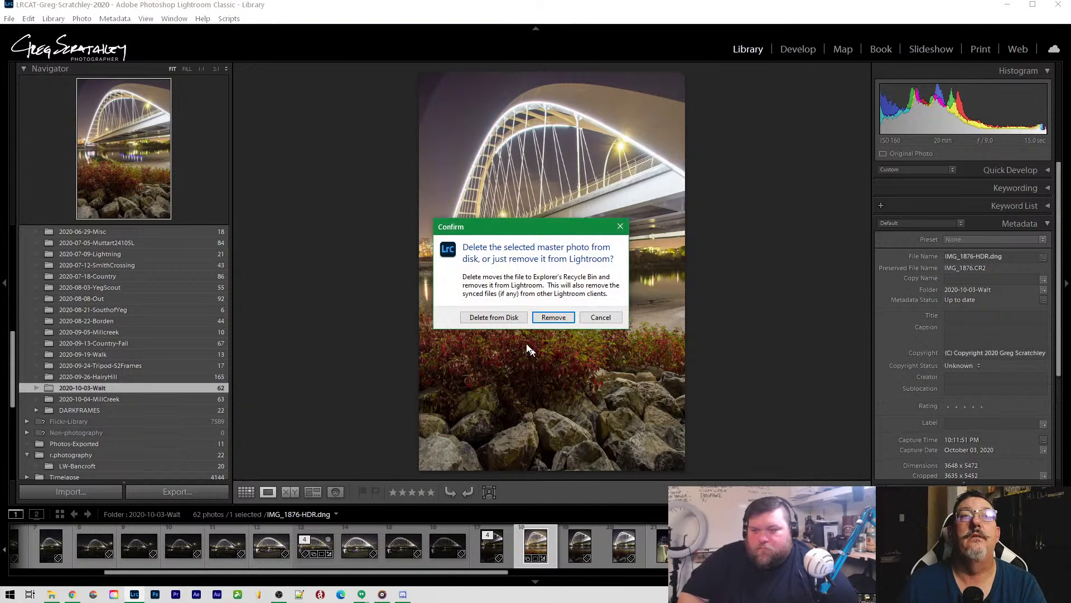
{"action": "left_click", "coordinate": [494, 317]}
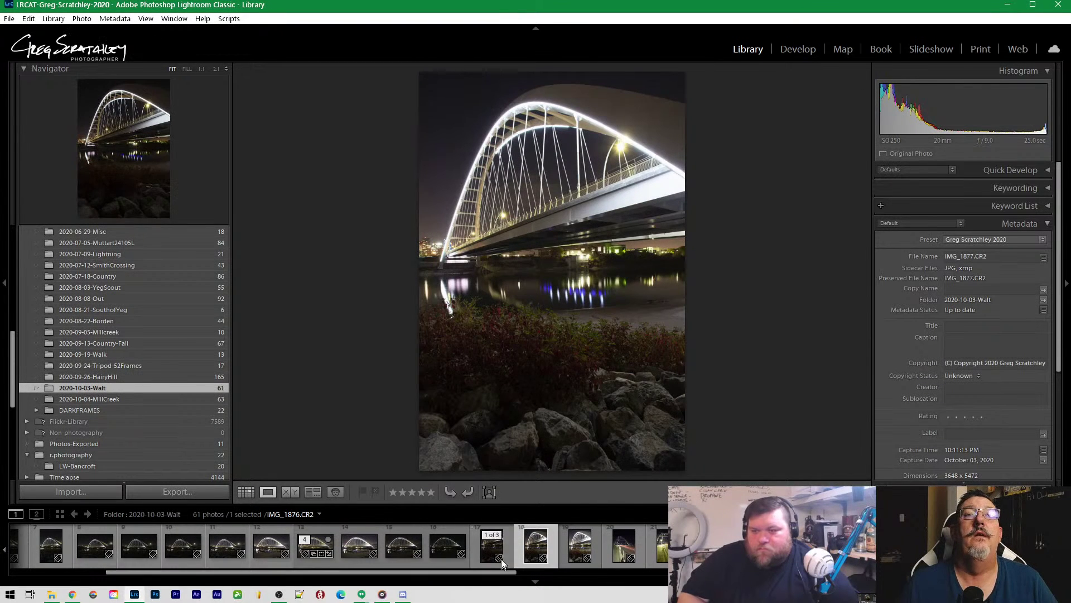
Select the three bracketed bridge exposures IMG_1876.CR2 to IMG_1878.CR2 and start an HDR photo merge
{"action": "left_click", "coordinate": [493, 547]}
{"action": "key", "text": "s"}
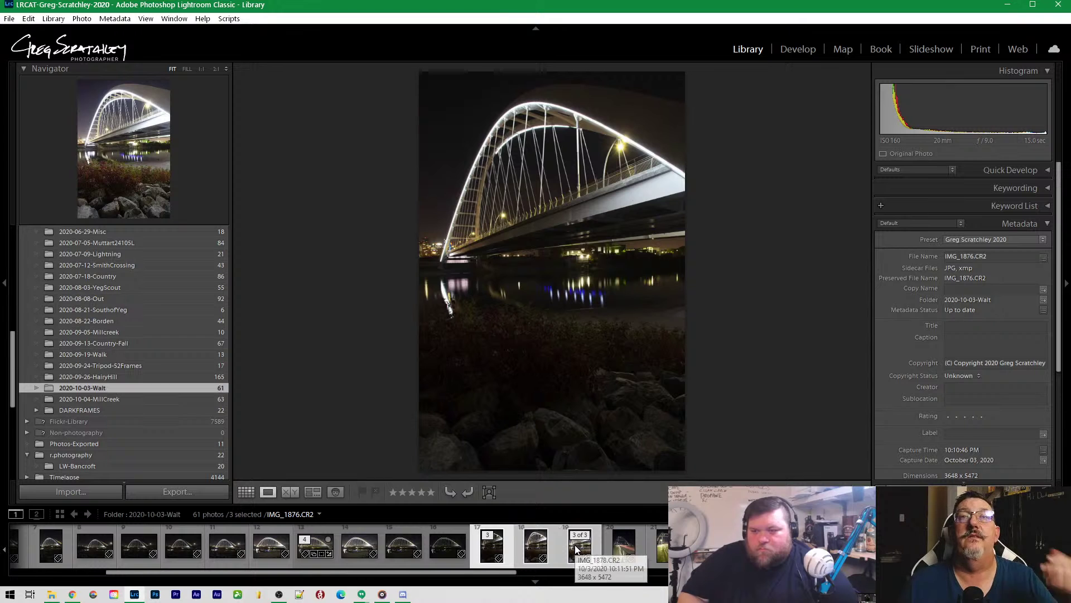
{"action": "right_click", "coordinate": [577, 549]}
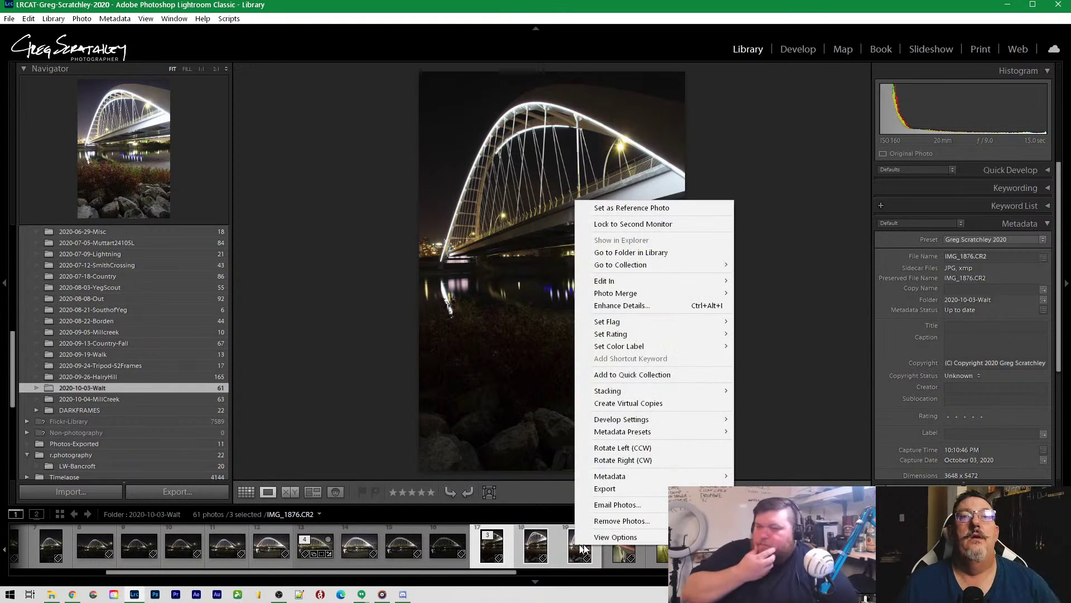
{"action": "mouse_move", "coordinate": [709, 293]}
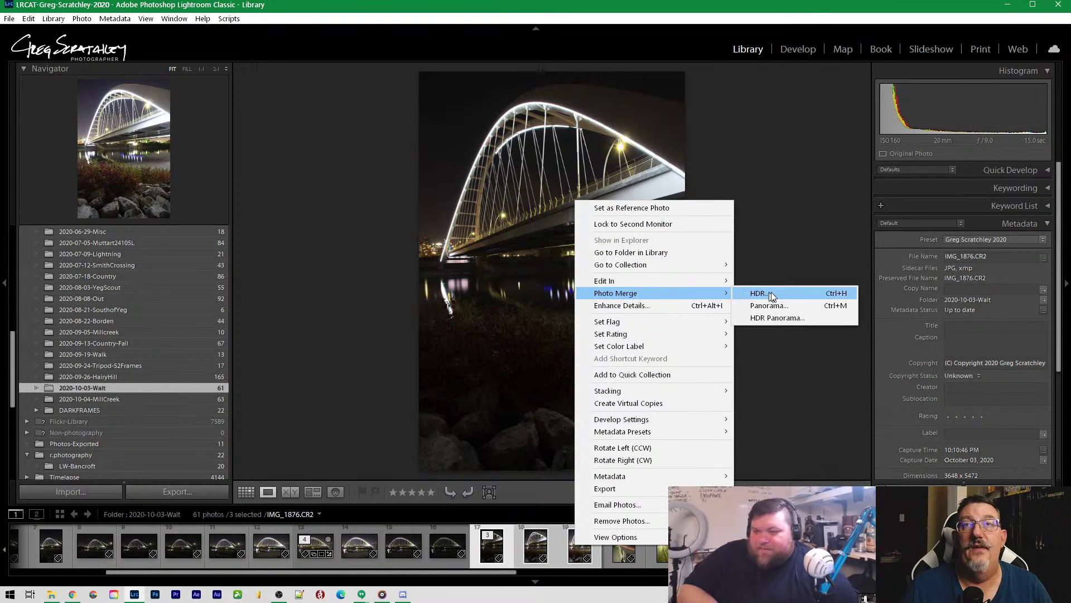
{"action": "left_click", "coordinate": [772, 293]}
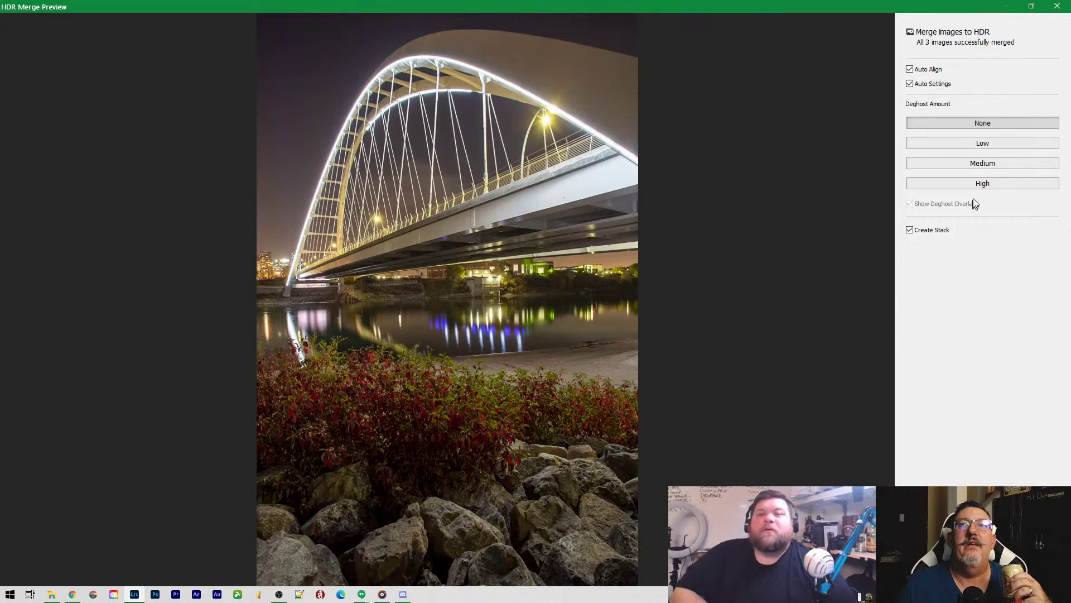
Preview the High and Low deghost amounts and create the bridge HDR with deghosting set to None
{"action": "left_click", "coordinate": [961, 184]}
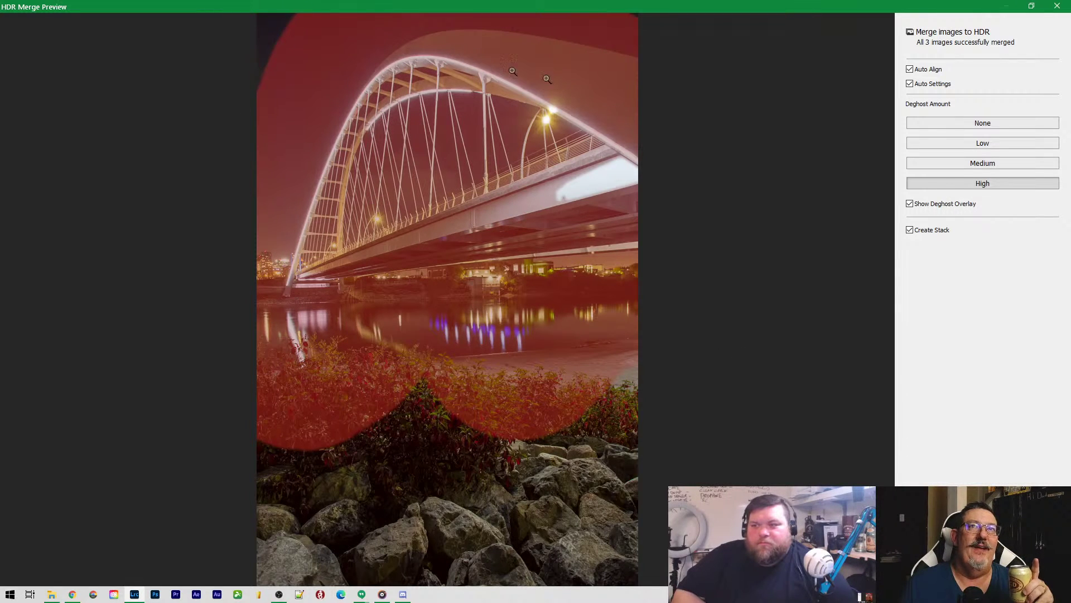
{"action": "left_click", "coordinate": [980, 126]}
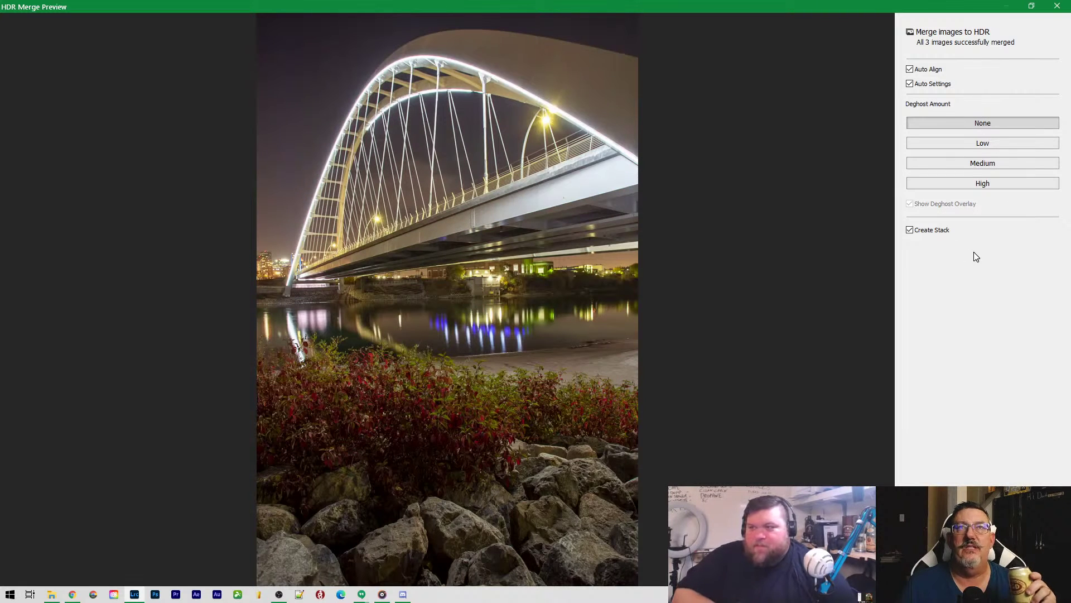
{"action": "left_click", "coordinate": [985, 141]}
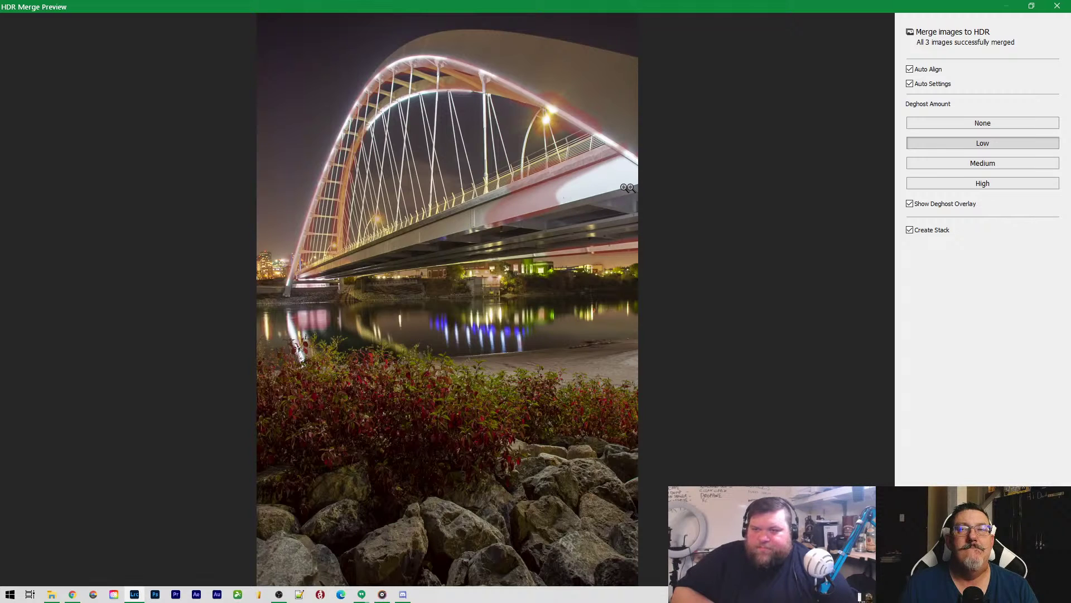
{"action": "left_click", "coordinate": [984, 124]}
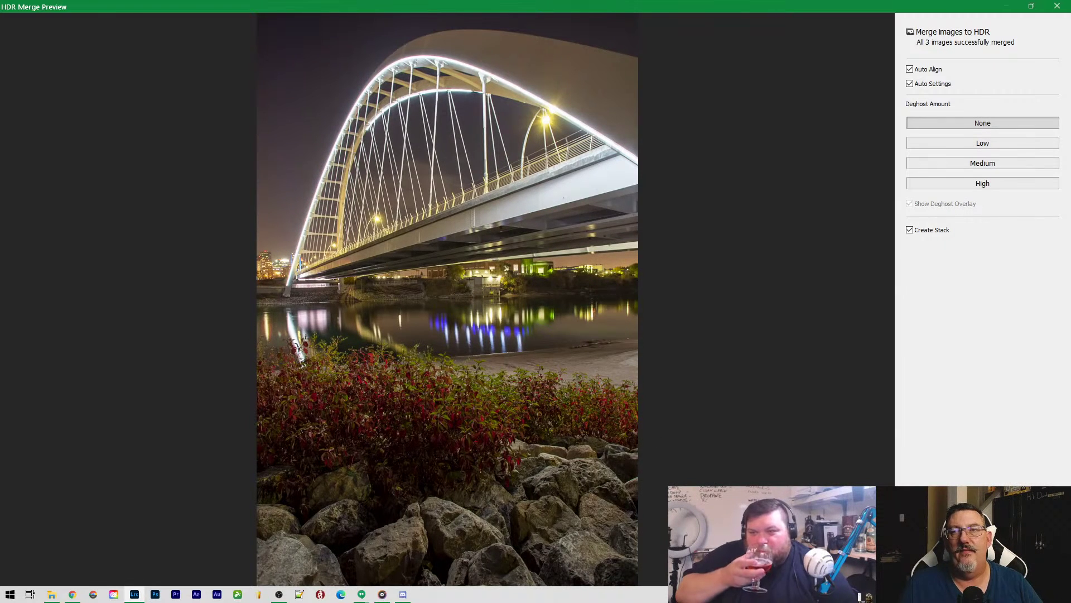
{"action": "key", "text": "Escape"}
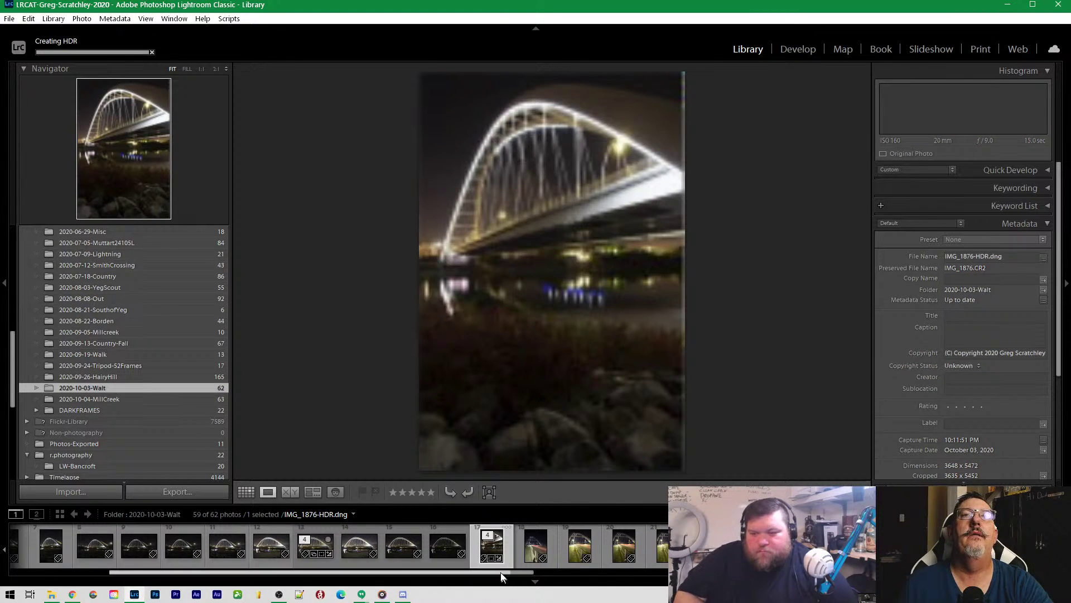
Add the new IMG_1876-HDR.dng to the Live Edits collection and open that collection
{"action": "left_click", "coordinate": [489, 535]}
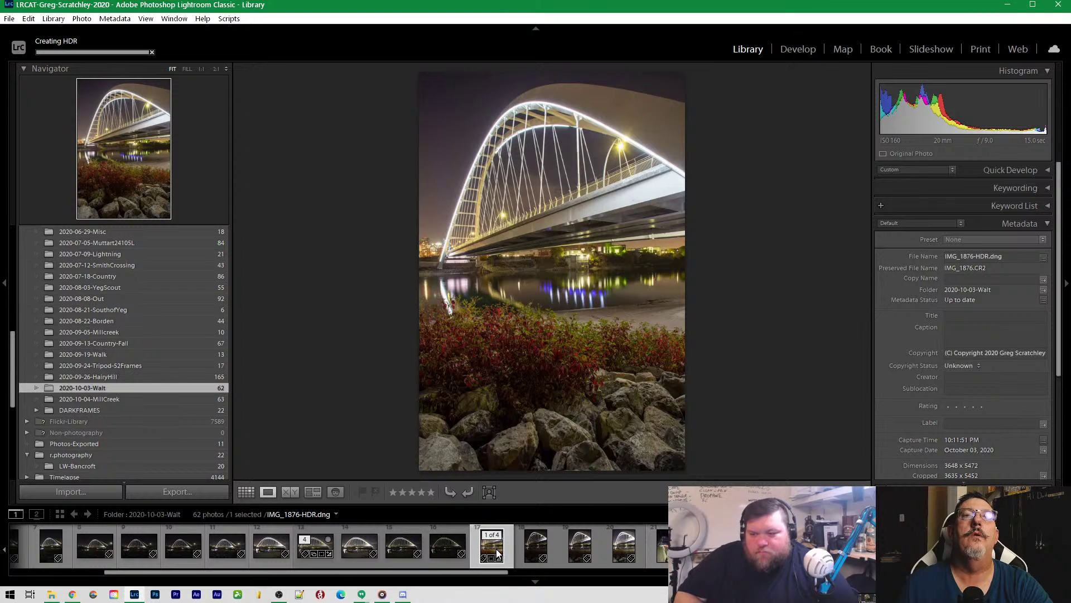
{"action": "scroll", "coordinate": [103, 414], "scroll_direction": "down", "scroll_amount": 2}
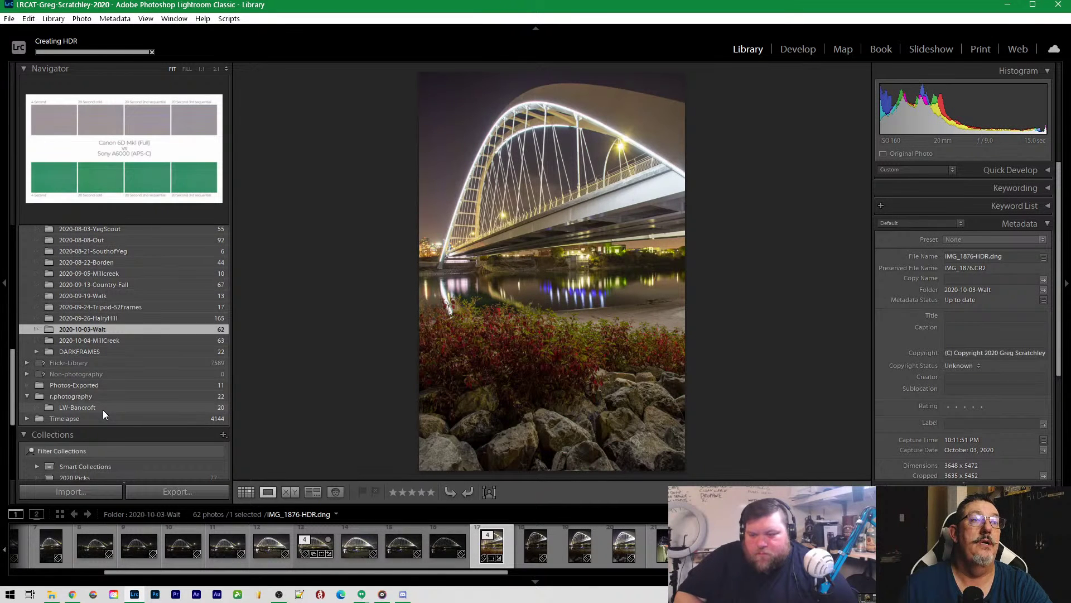
{"action": "scroll", "coordinate": [103, 410], "scroll_direction": "down", "scroll_amount": 4}
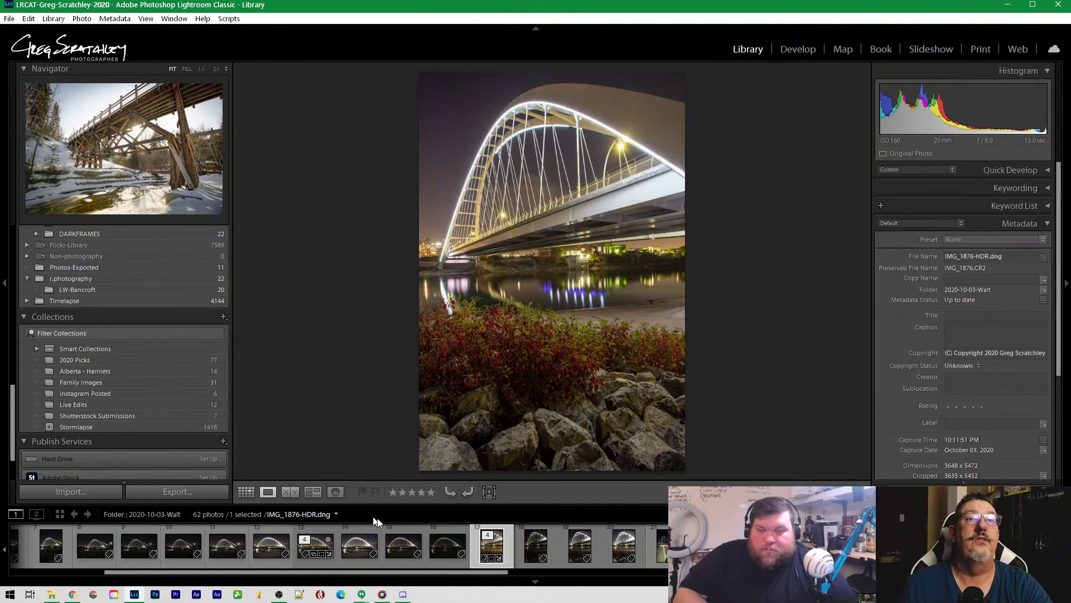
{"action": "left_click_drag", "start_coordinate": [492, 554], "coordinate": [128, 408]}
{"action": "left_click", "coordinate": [127, 407]}
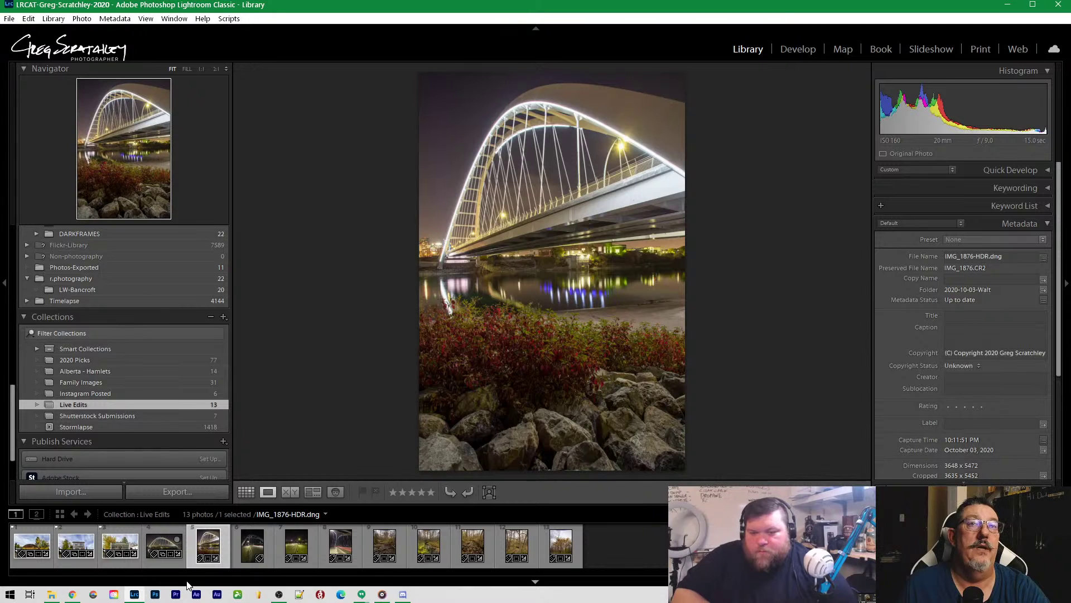
Review the fourth to tenth photos of the Live Edits collection and examine the creek below the footbridge in IMG_1930-HDR.dng up close
{"action": "left_click", "coordinate": [163, 539]}
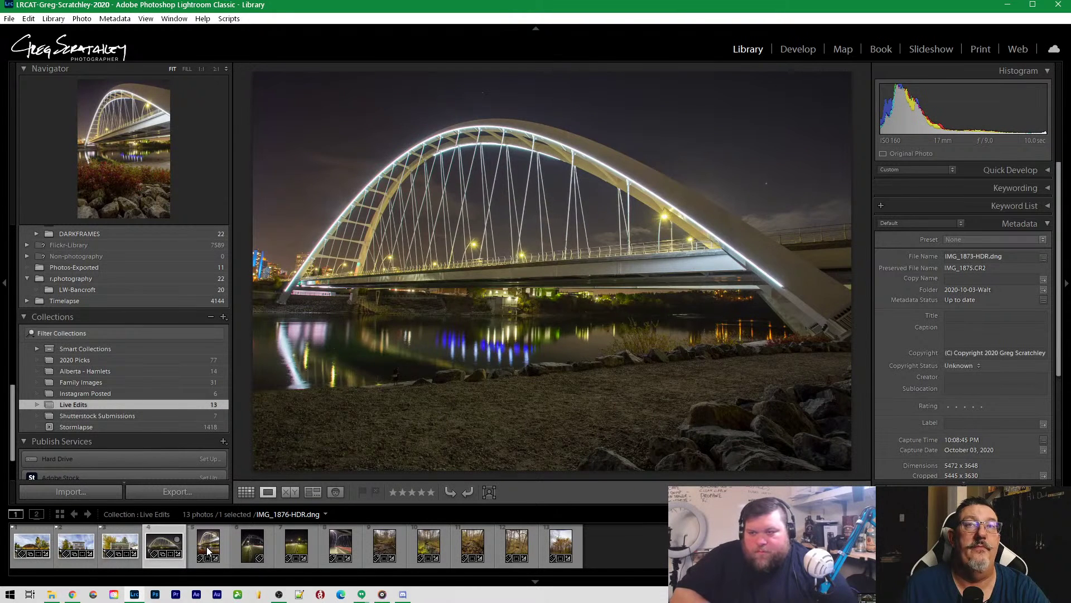
{"action": "left_click", "coordinate": [205, 547]}
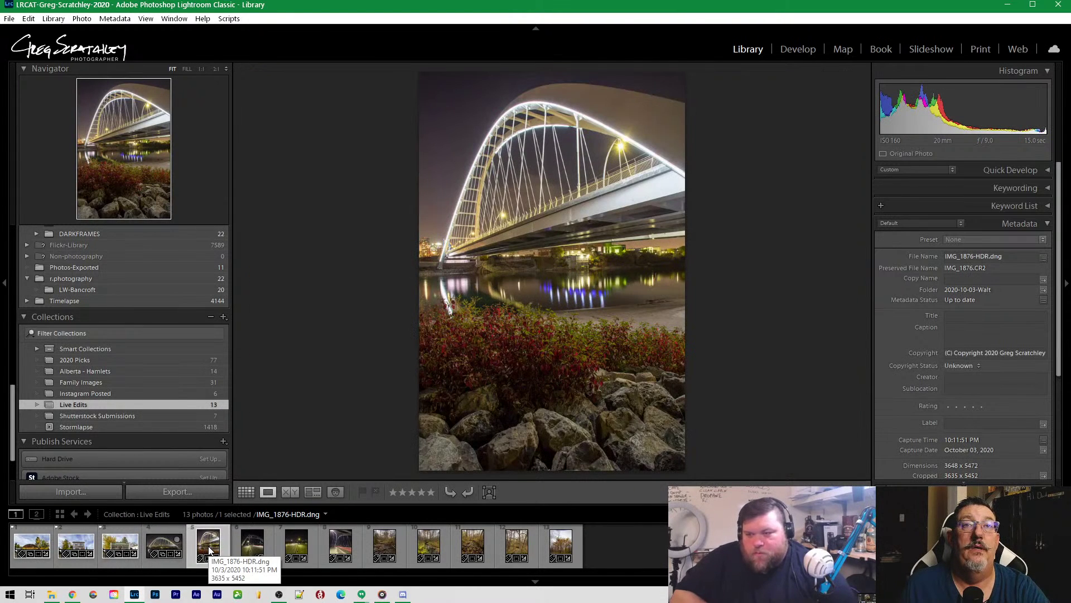
{"action": "left_click", "coordinate": [253, 545]}
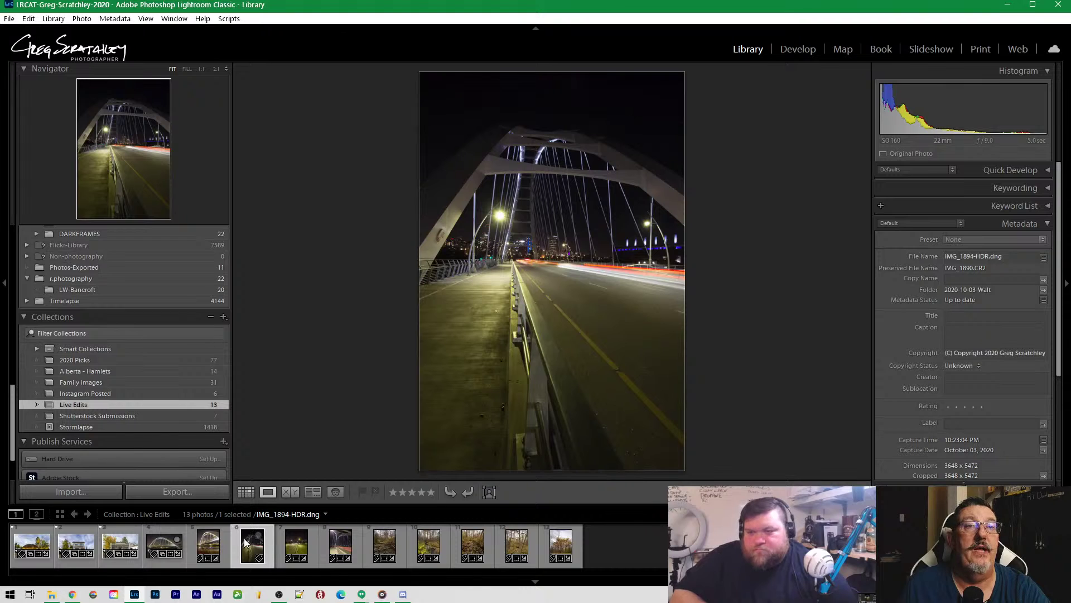
{"action": "left_click", "coordinate": [290, 545]}
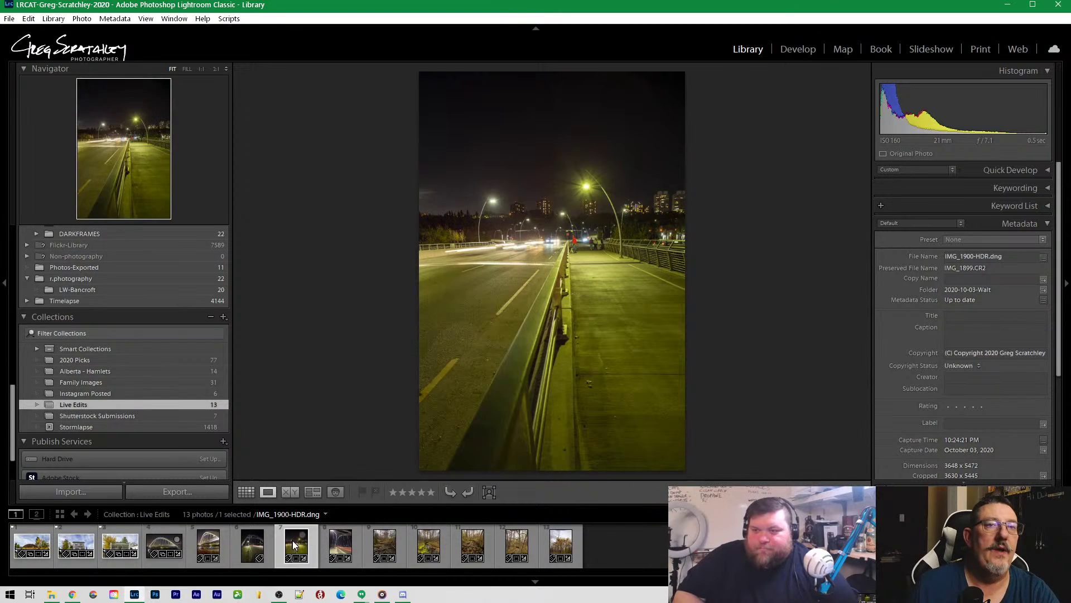
{"action": "left_click", "coordinate": [343, 547]}
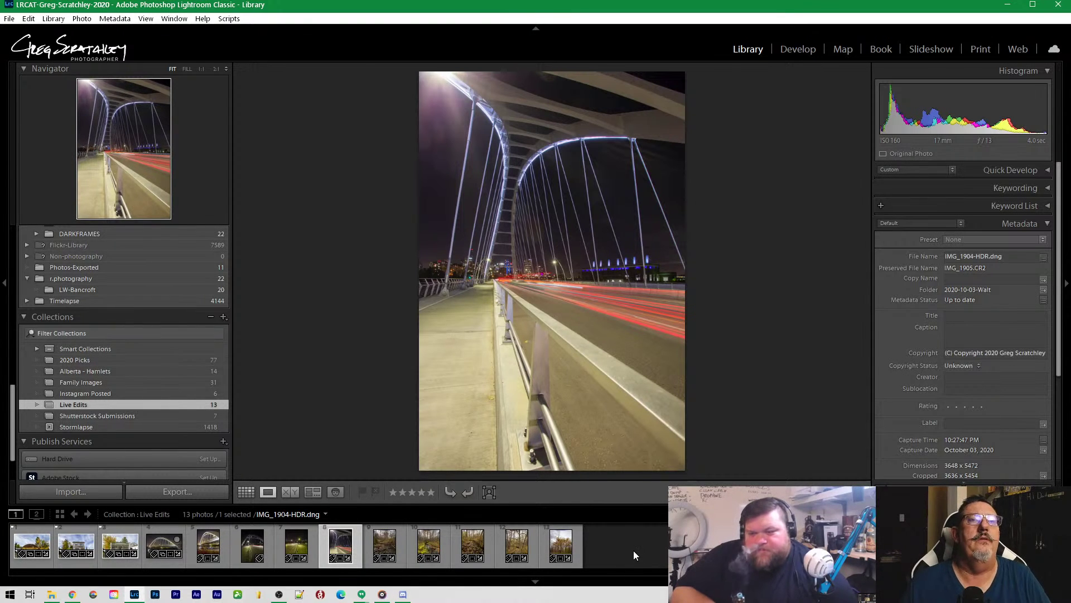
{"action": "left_click", "coordinate": [384, 552]}
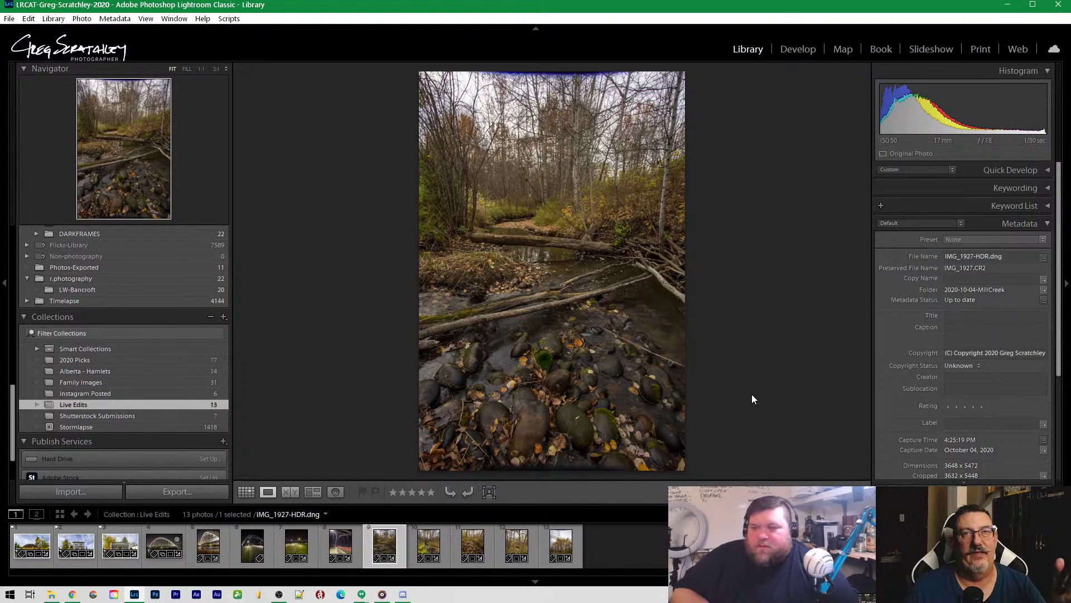
{"action": "left_click", "coordinate": [425, 540]}
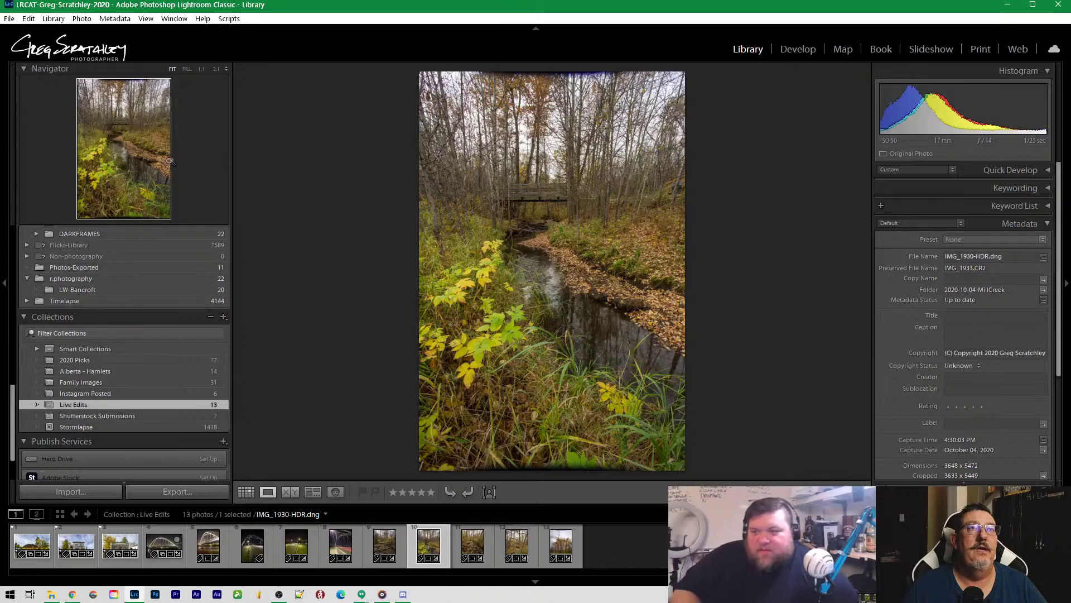
{"action": "left_click_drag", "start_coordinate": [127, 178], "coordinate": [115, 133]}
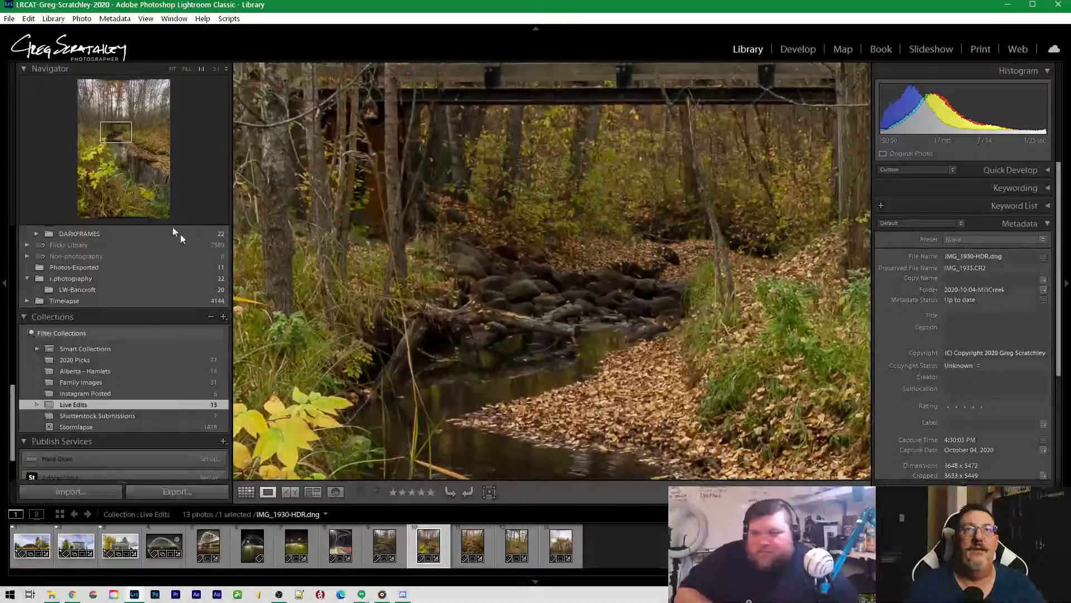
Examine the full frame of IMG_1930-HDR.dng and the yellow-green foliage in its foreground up close
{"action": "left_click", "coordinate": [646, 401]}
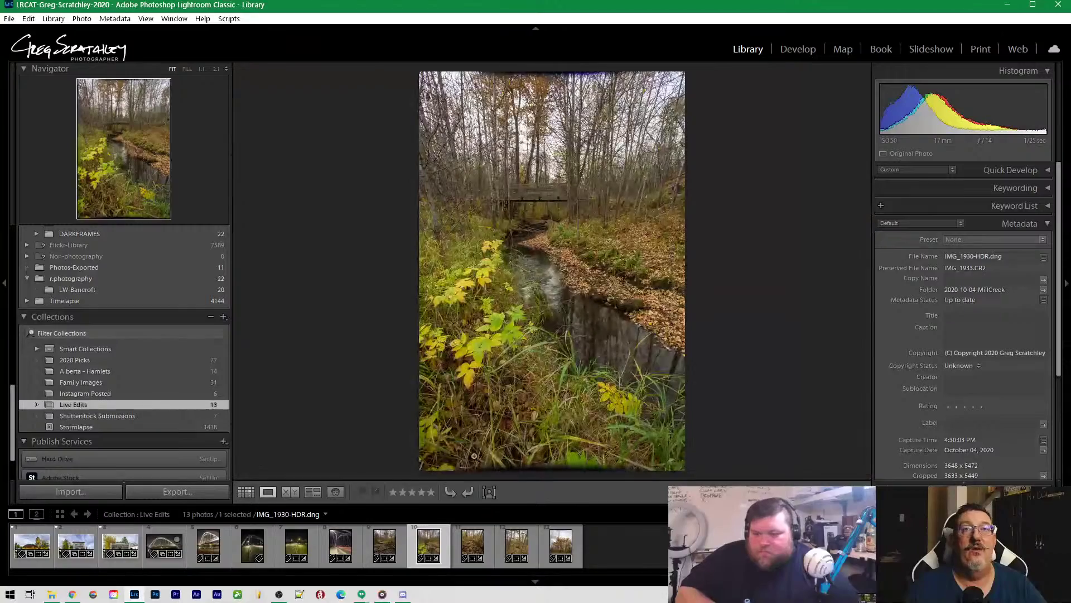
{"action": "left_click", "coordinate": [448, 305]}
{"action": "left_click_drag", "start_coordinate": [626, 395], "coordinate": [436, 261]}
{"action": "left_click_drag", "start_coordinate": [652, 382], "coordinate": [426, 240]}
{"action": "left_click_drag", "start_coordinate": [673, 316], "coordinate": [549, 260]}
{"action": "left_click", "coordinate": [591, 314]}
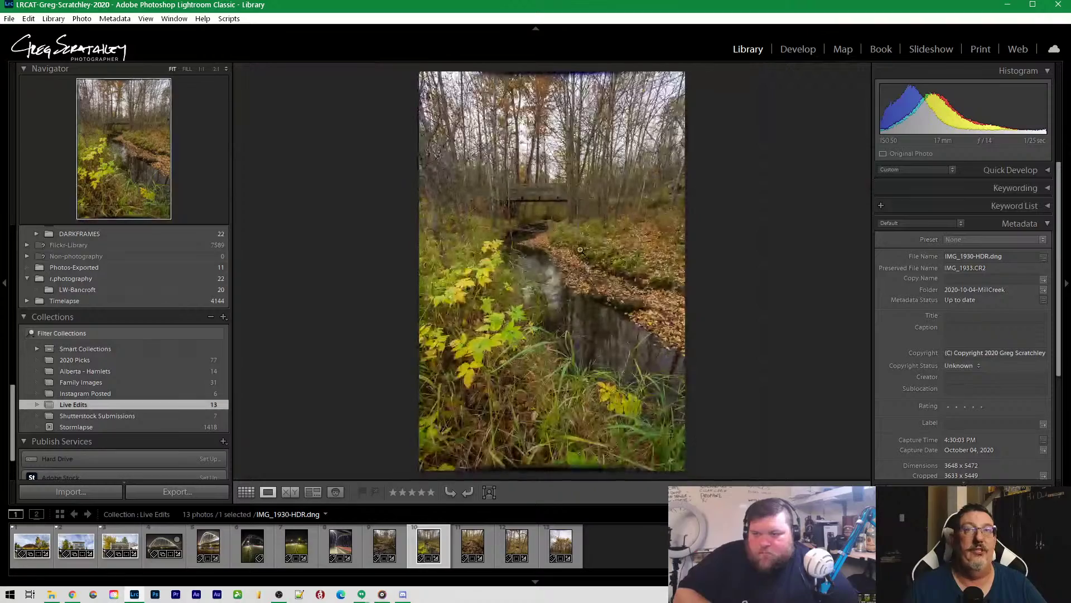
{"action": "left_click", "coordinate": [545, 225]}
{"action": "left_click", "coordinate": [537, 249]}
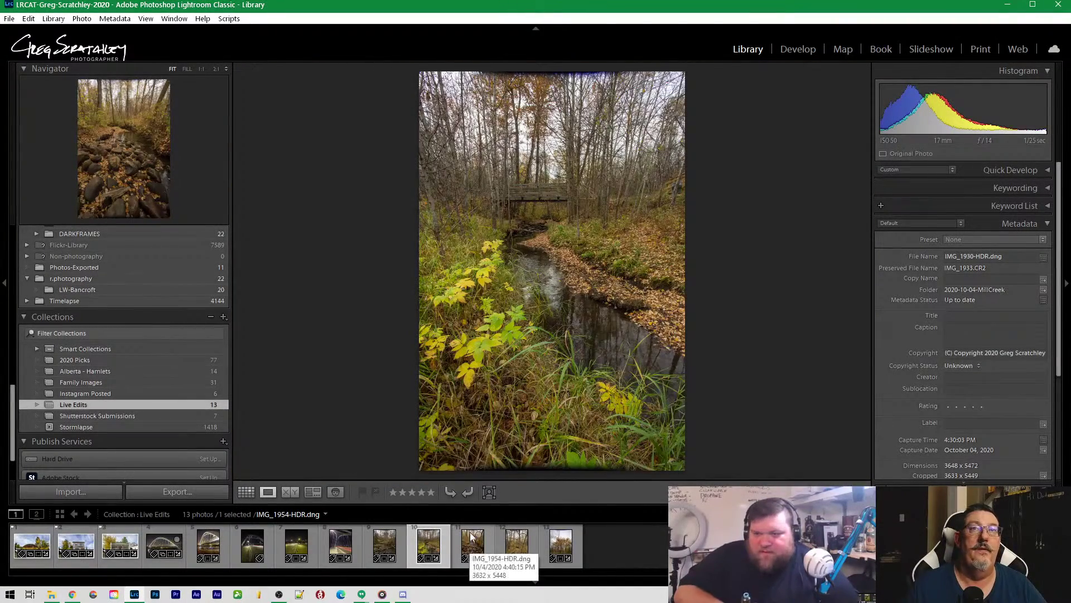
{"action": "left_click", "coordinate": [512, 330]}
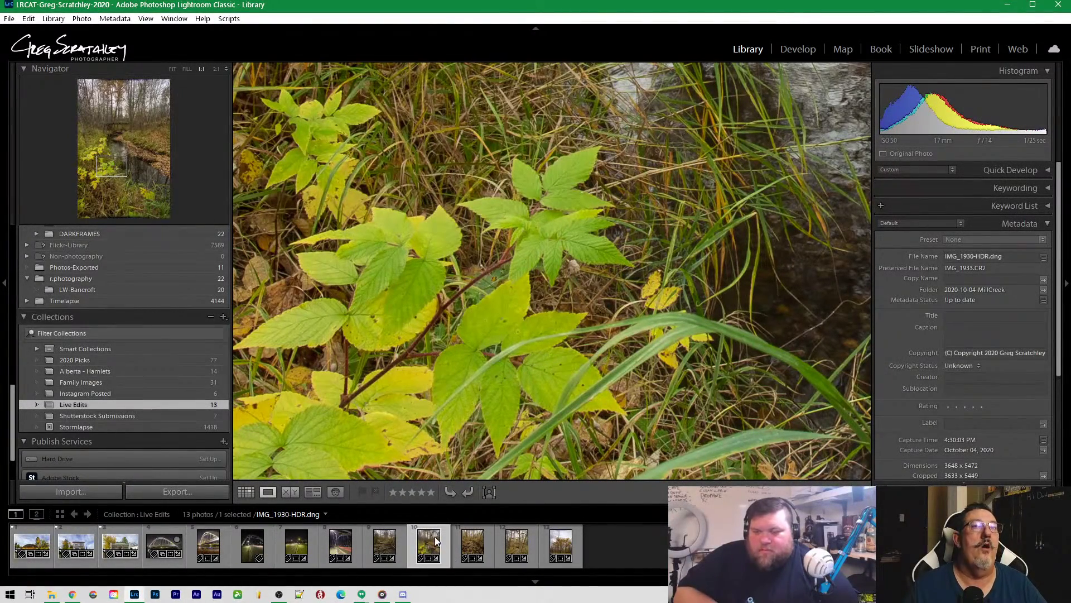
Examine IMG_1954-HDR.dng up close, from the driftwood and leaf-covered rocks to the creek water behind them
{"action": "left_click", "coordinate": [473, 541]}
{"action": "left_click", "coordinate": [590, 290]}
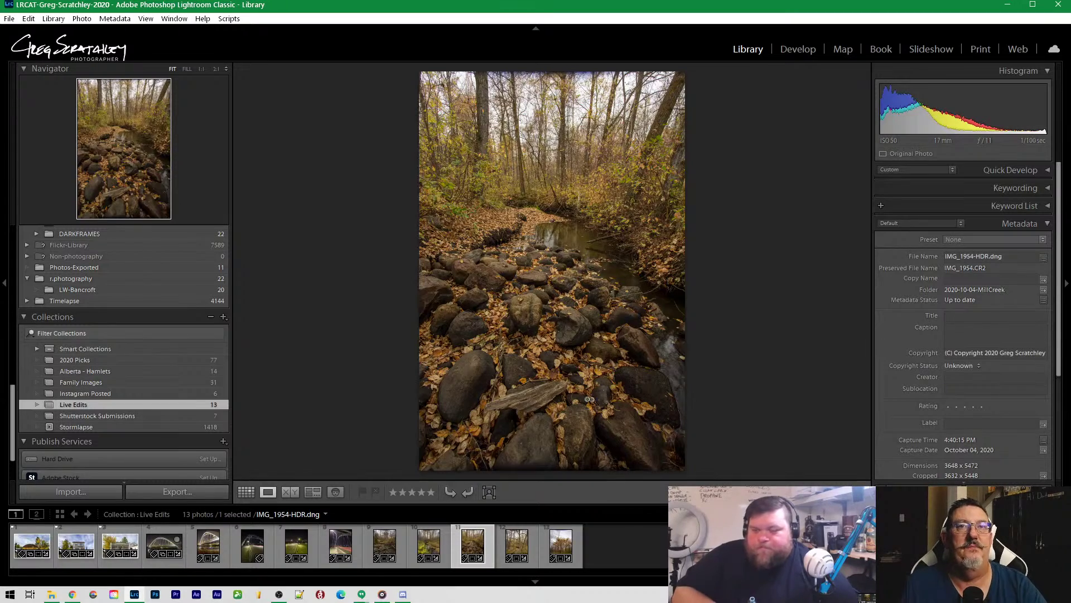
{"action": "left_click", "coordinate": [543, 398]}
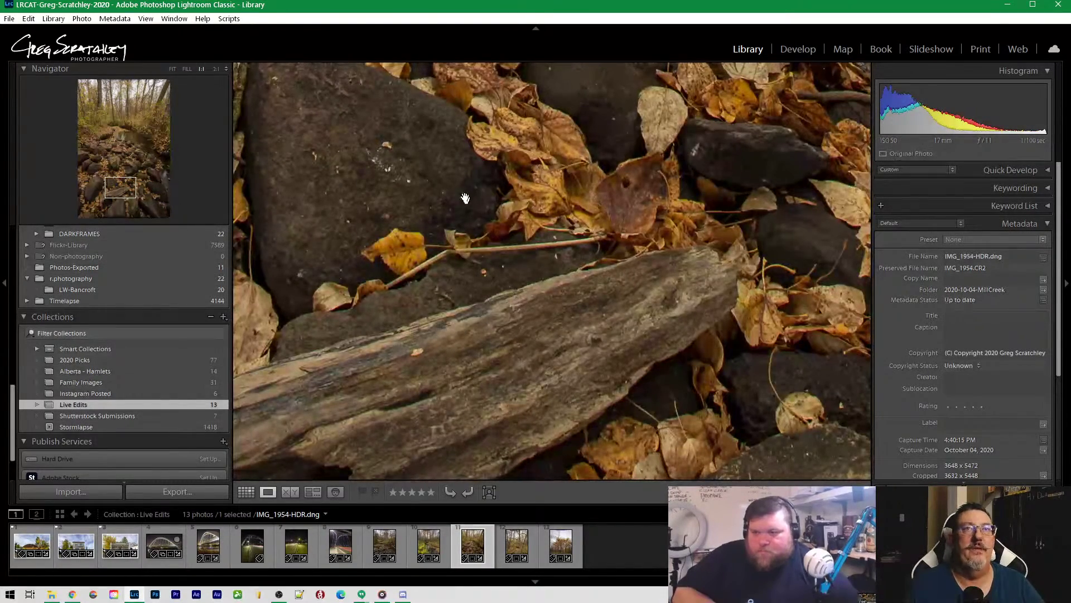
{"action": "left_click_drag", "start_coordinate": [497, 139], "coordinate": [552, 342]}
{"action": "left_click_drag", "start_coordinate": [552, 181], "coordinate": [524, 314]}
{"action": "left_click_drag", "start_coordinate": [524, 168], "coordinate": [557, 304]}
{"action": "left_click_drag", "start_coordinate": [555, 214], "coordinate": [459, 408]}
{"action": "left_click_drag", "start_coordinate": [494, 223], "coordinate": [504, 337]}
{"action": "scroll", "coordinate": [503, 337], "scroll_direction": "down", "scroll_amount": 5}
{"action": "scroll", "coordinate": [503, 336], "scroll_direction": "up", "scroll_amount": 2}
{"action": "key", "text": "ctrl+minus"}
{"action": "key", "text": "ctrl+minus"}
{"action": "key", "text": "ctrl+minus"}
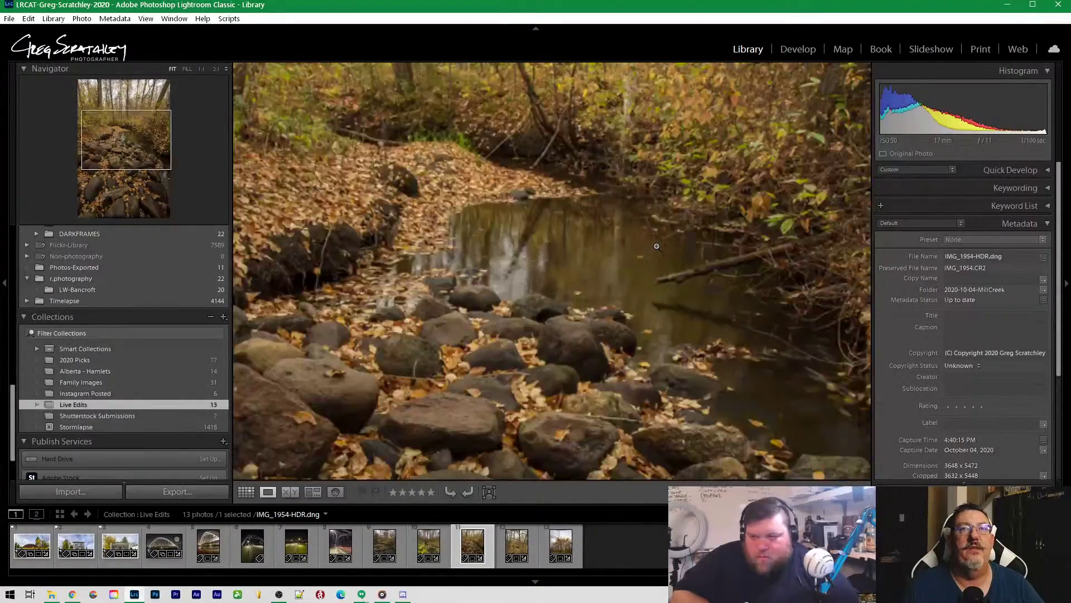
{"action": "key", "text": "Right"}
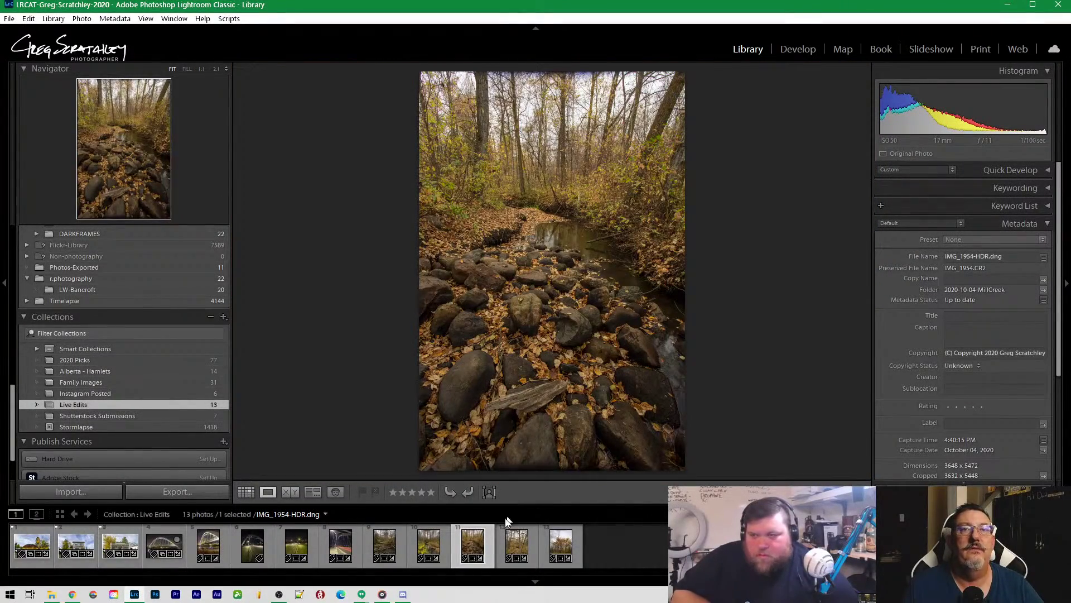
Examine the lichen-covered tree trunk and branches in IMG_1965-HDR.dng up close
{"action": "left_click", "coordinate": [510, 544]}
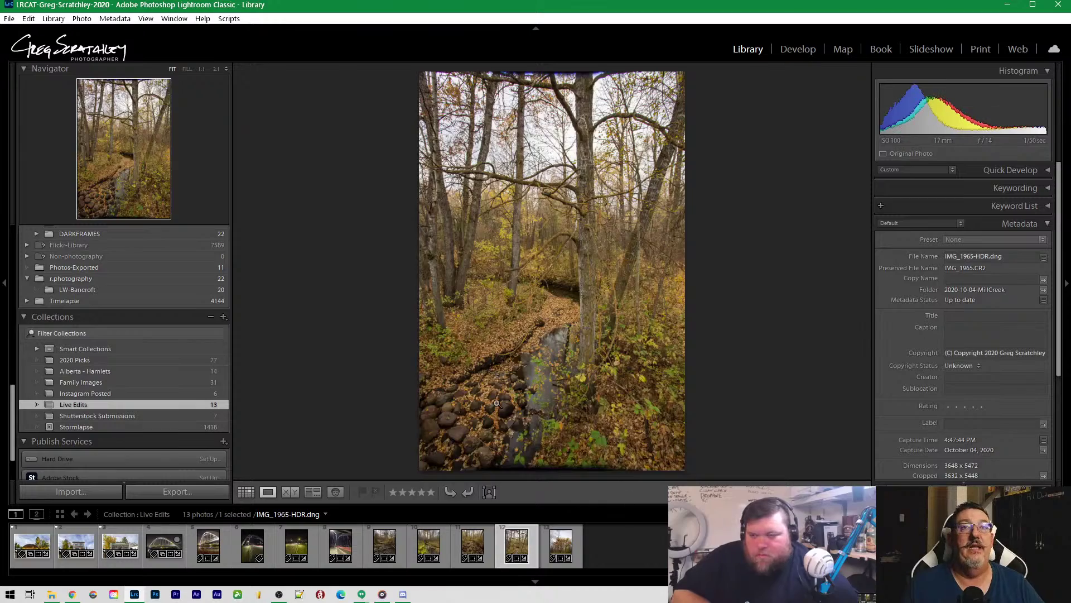
{"action": "left_click", "coordinate": [593, 235]}
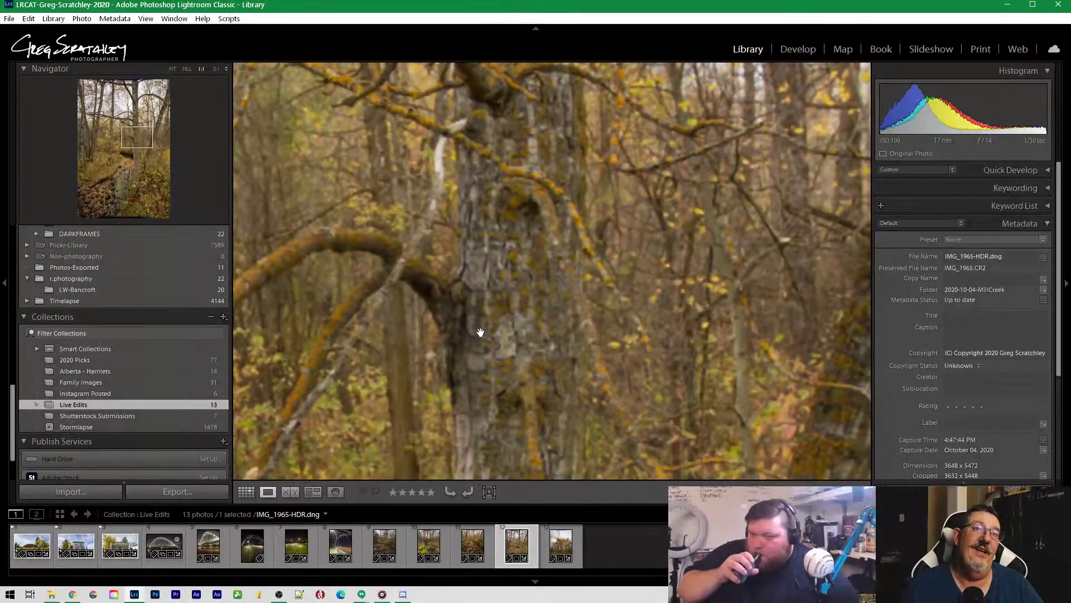
{"action": "left_click_drag", "start_coordinate": [468, 342], "coordinate": [615, 322]}
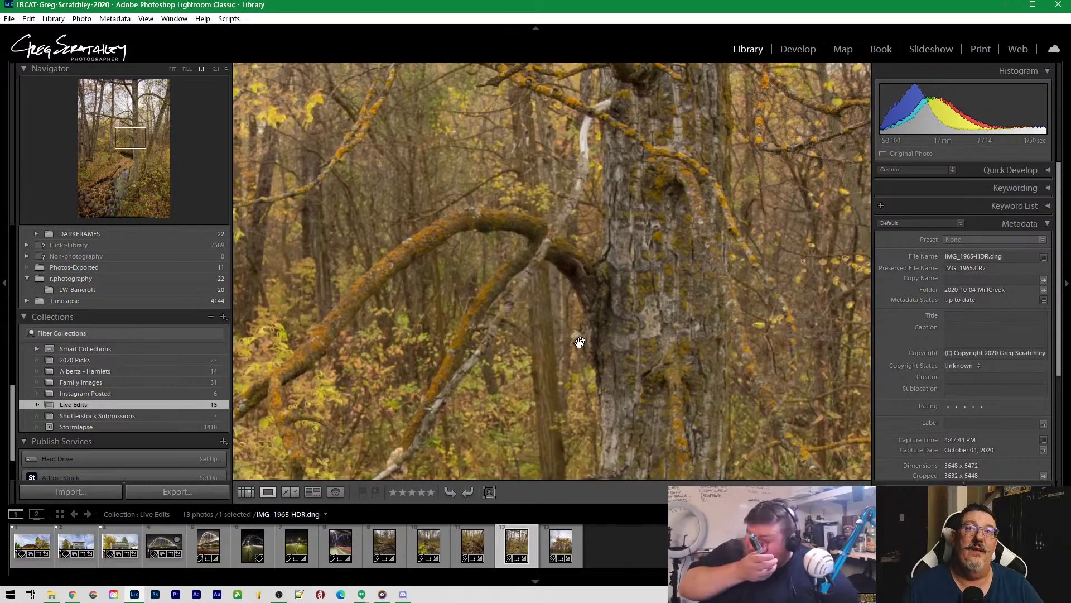
{"action": "left_click_drag", "start_coordinate": [553, 354], "coordinate": [591, 342]}
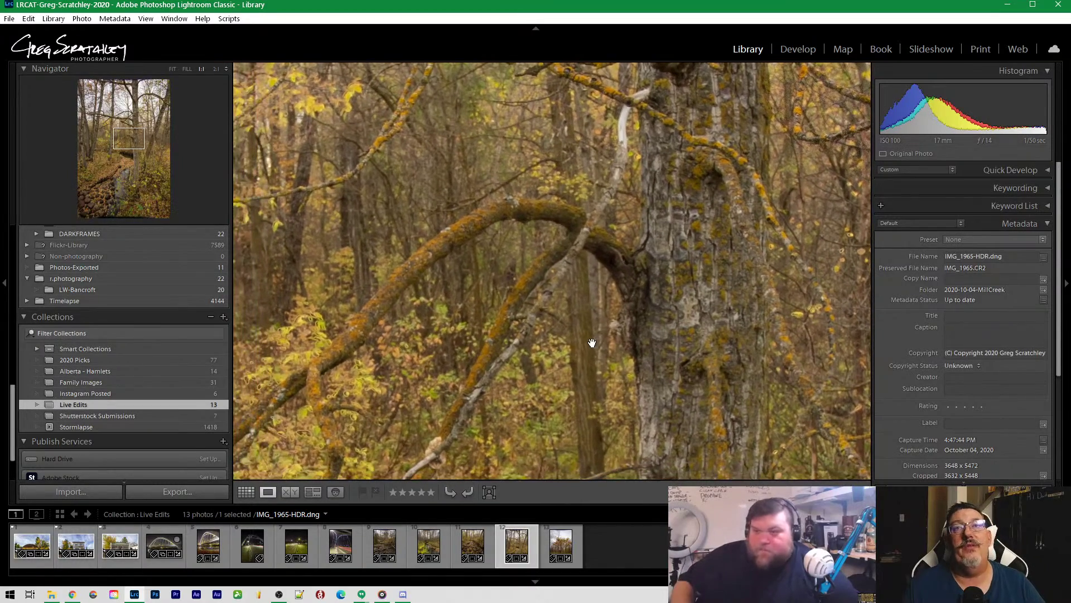
{"action": "left_click", "coordinate": [660, 321]}
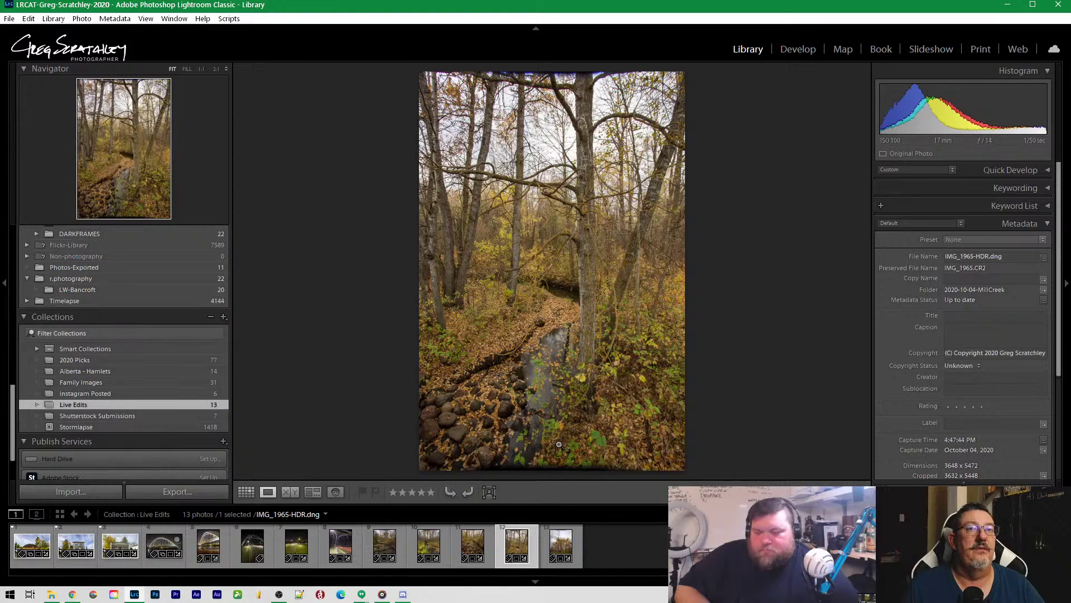
Examine the tree trunks and branches against the sky in IMG_1971-HDR.dng up close
{"action": "left_click", "coordinate": [551, 544]}
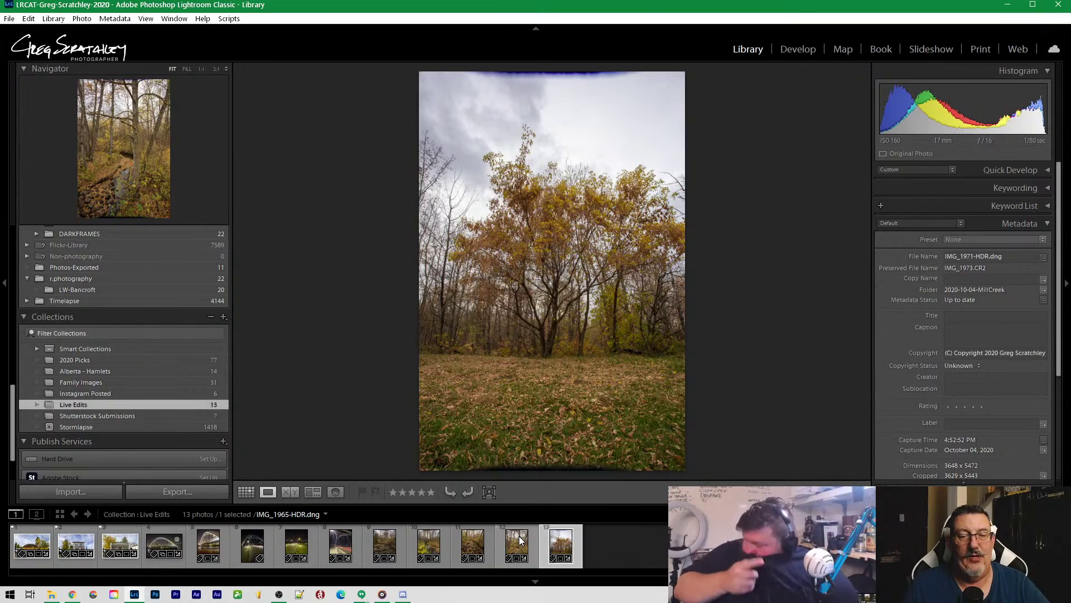
{"action": "left_click", "coordinate": [550, 357]}
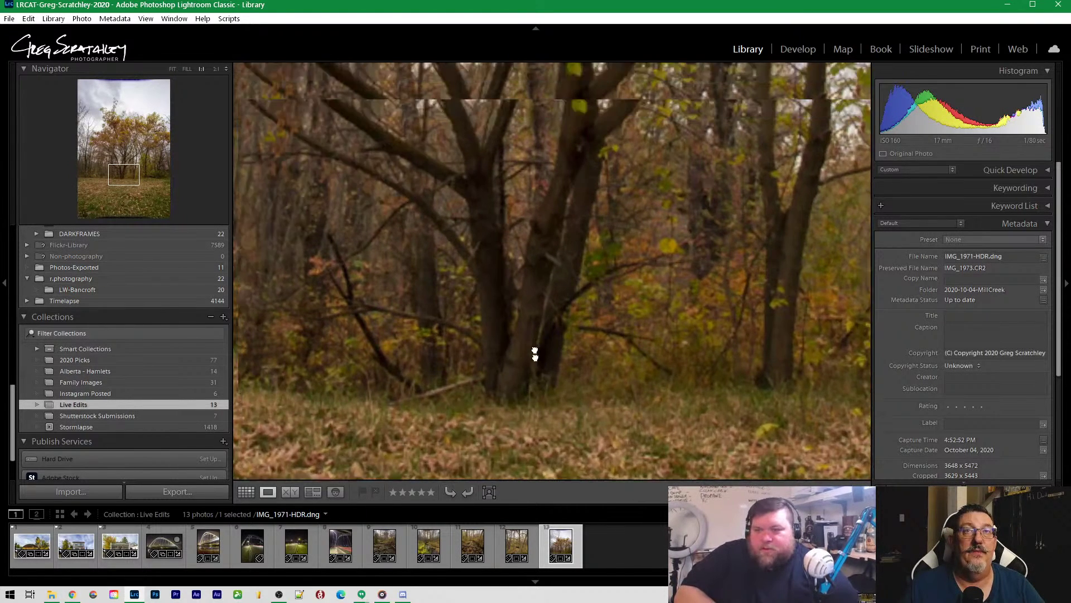
{"action": "left_click_drag", "start_coordinate": [535, 353], "coordinate": [535, 426]}
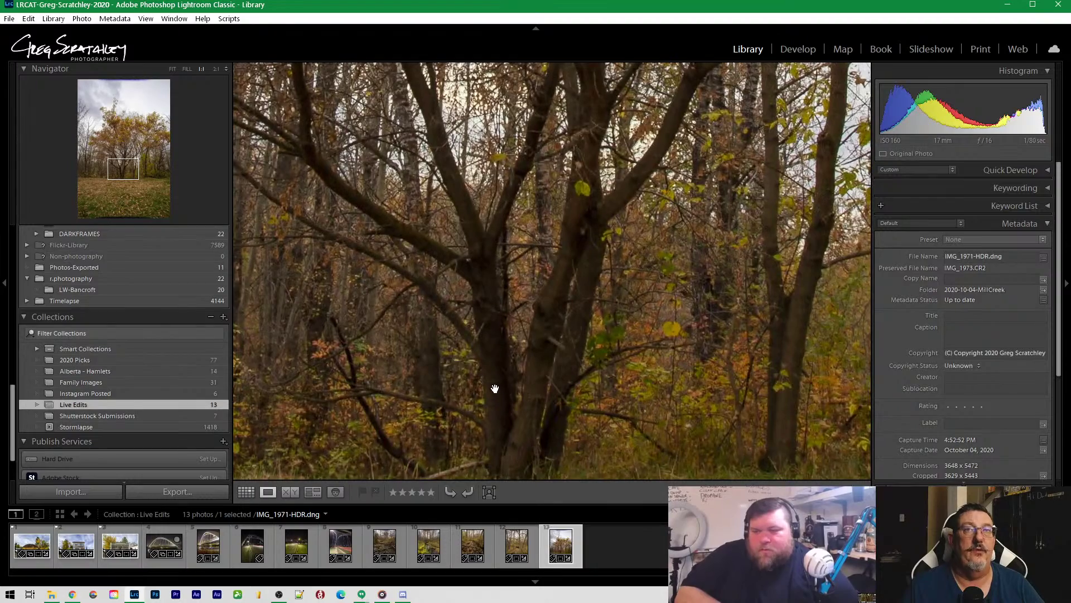
{"action": "left_click_drag", "start_coordinate": [469, 383], "coordinate": [513, 329]}
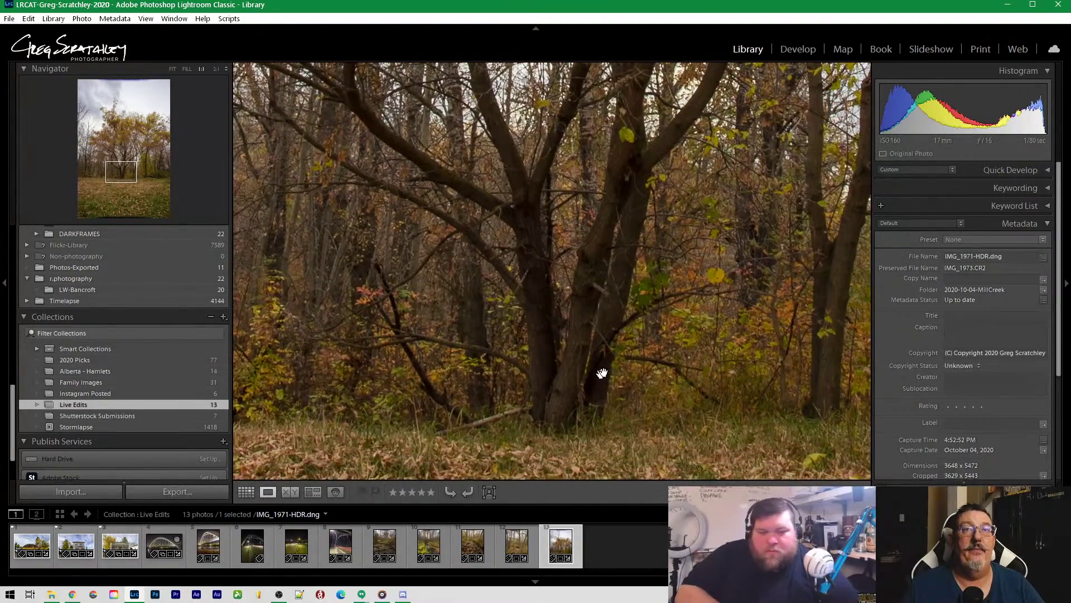
{"action": "left_click_drag", "start_coordinate": [602, 374], "coordinate": [541, 443]}
{"action": "left_click_drag", "start_coordinate": [490, 192], "coordinate": [450, 411]}
{"action": "left_click_drag", "start_coordinate": [553, 290], "coordinate": [563, 258]}
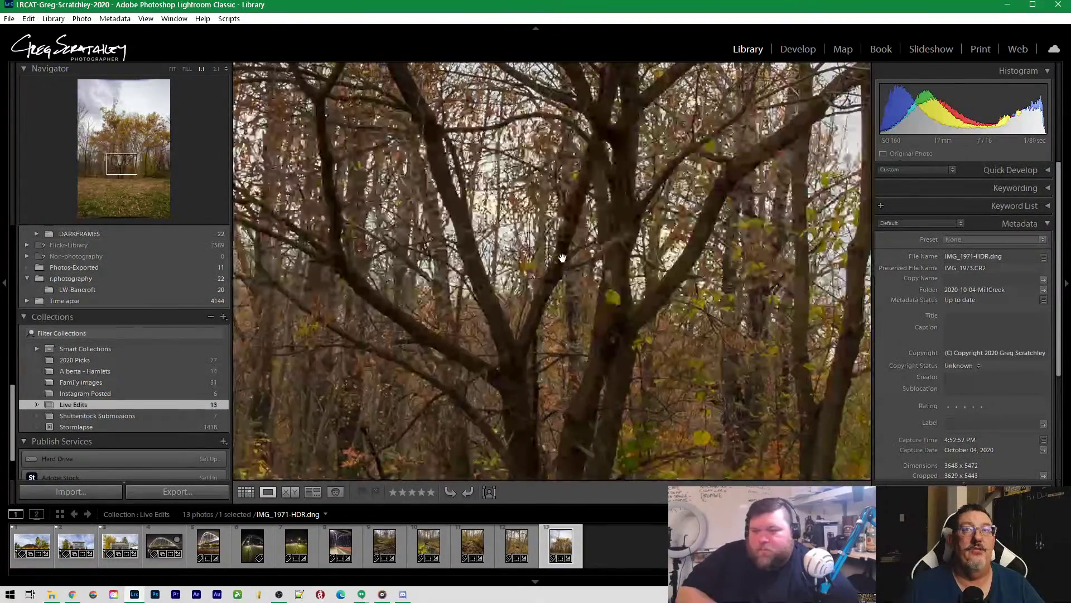
{"action": "left_click", "coordinate": [573, 339]}
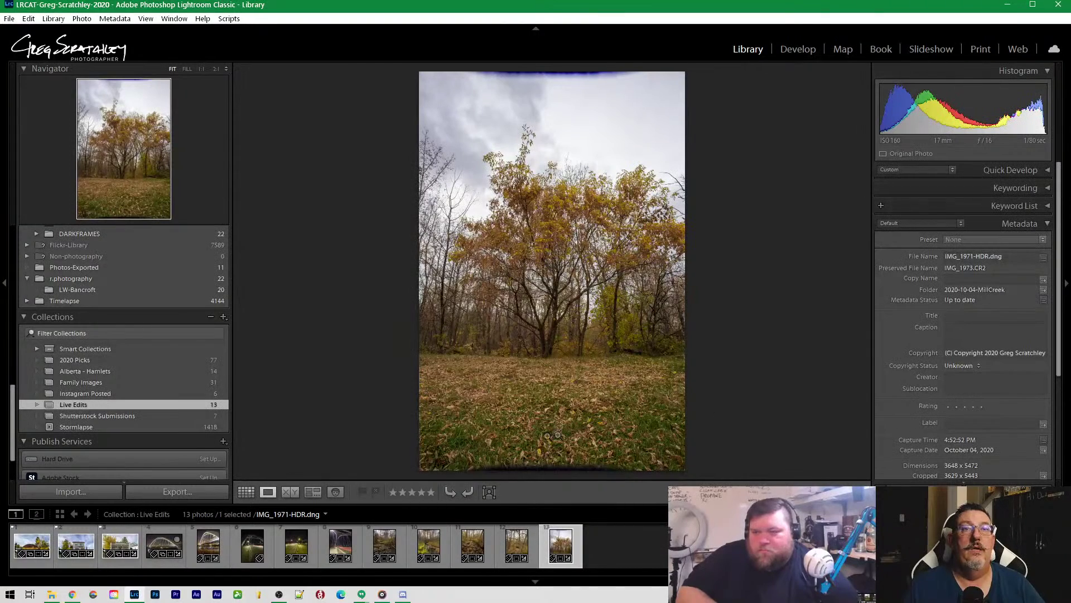
Open the 2020 Picks collection and select the black-and-white Willingdon Liquor photo, IMG_1809-HDR.dng Copy 3
{"action": "left_click", "coordinate": [23, 550]}
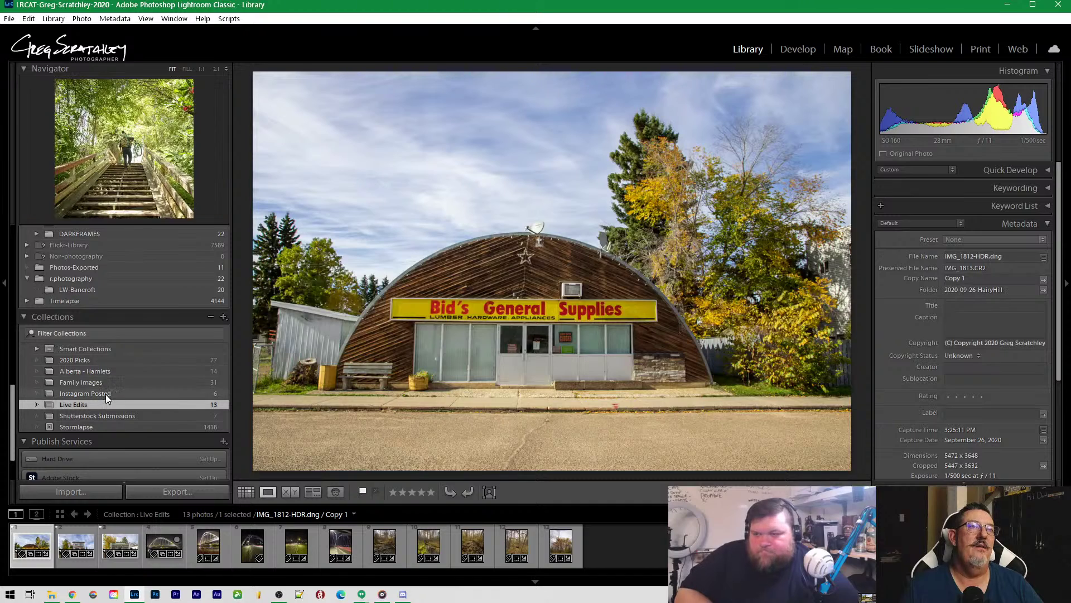
{"action": "left_click", "coordinate": [96, 359]}
{"action": "scroll", "coordinate": [580, 533], "scroll_direction": "down", "scroll_amount": 5}
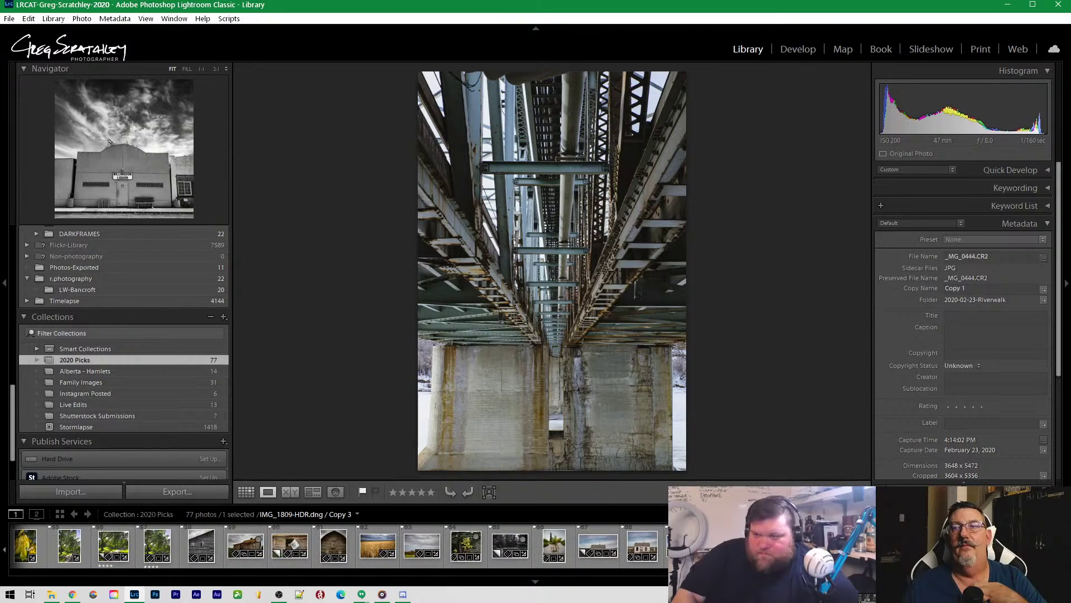
{"action": "left_click", "coordinate": [708, 545]}
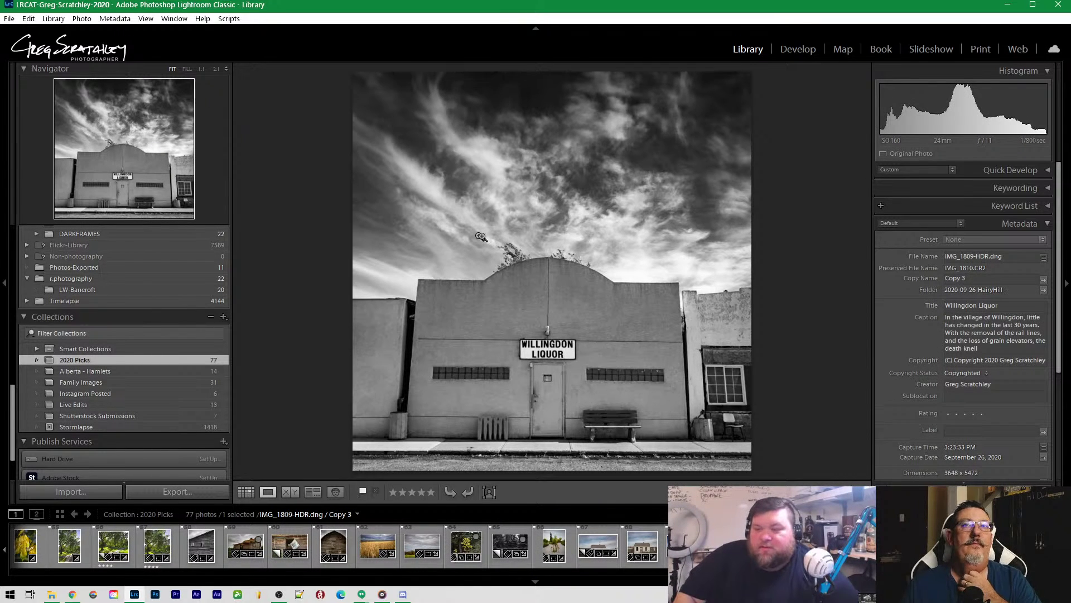
Copy the develop settings of the Willingdon Liquor photo, leaving Spot Removal out
{"action": "right_click", "coordinate": [893, 544]}
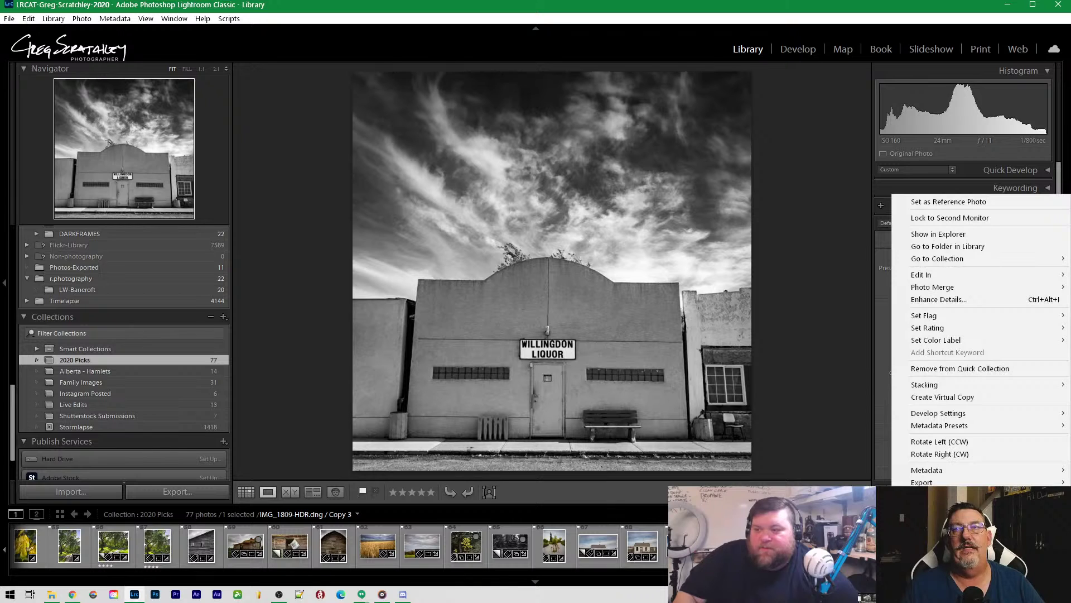
{"action": "mouse_move", "coordinate": [916, 412]}
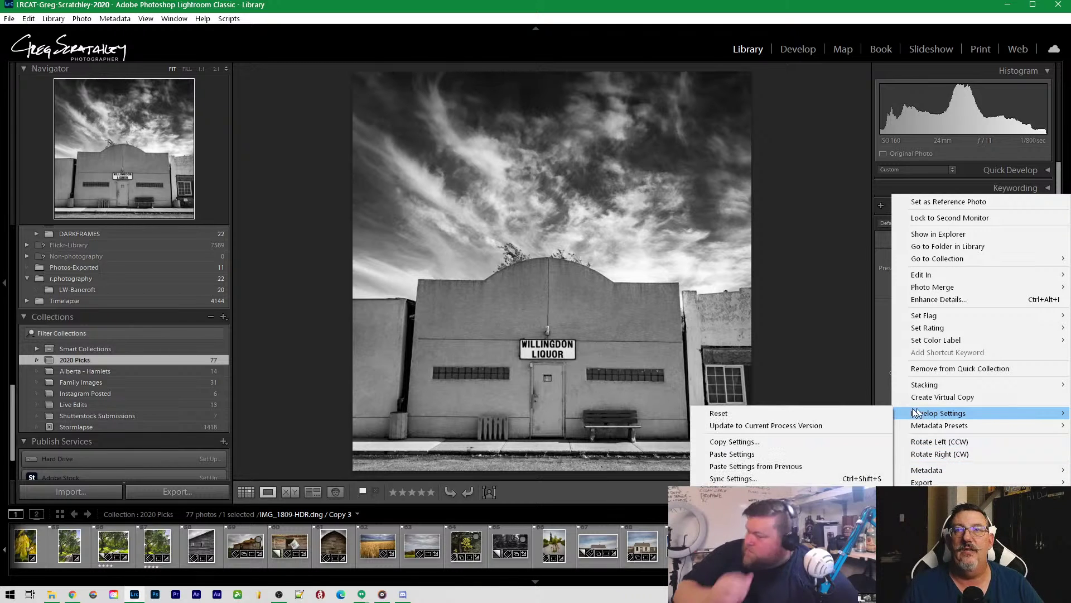
{"action": "left_click", "coordinate": [769, 452]}
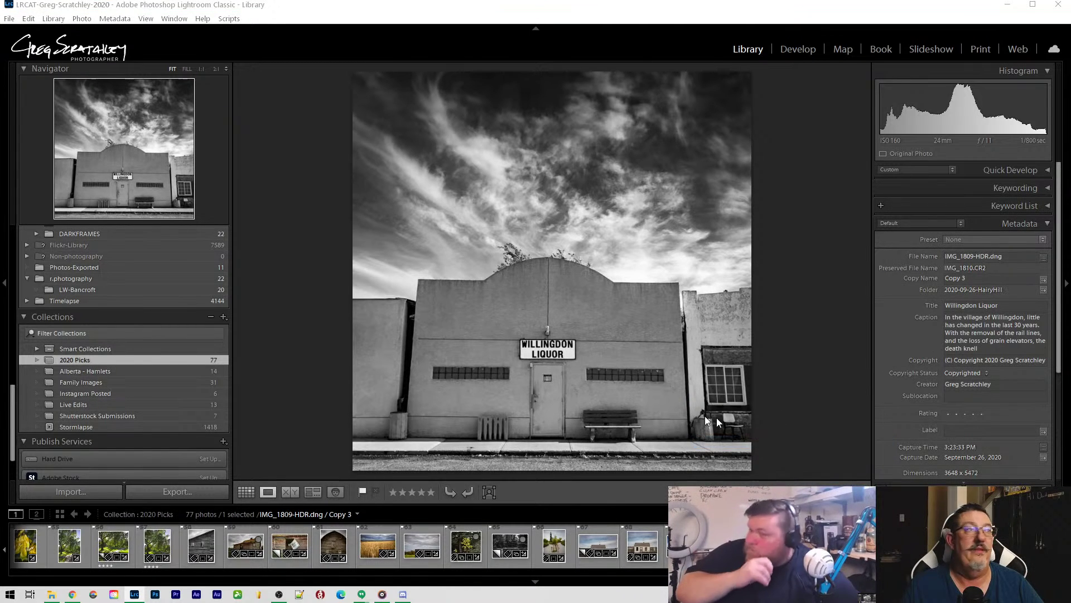
{"action": "left_click_drag", "start_coordinate": [416, 139], "coordinate": [417, 139]}
{"action": "left_click_drag", "start_coordinate": [300, 140], "coordinate": [420, 97]}
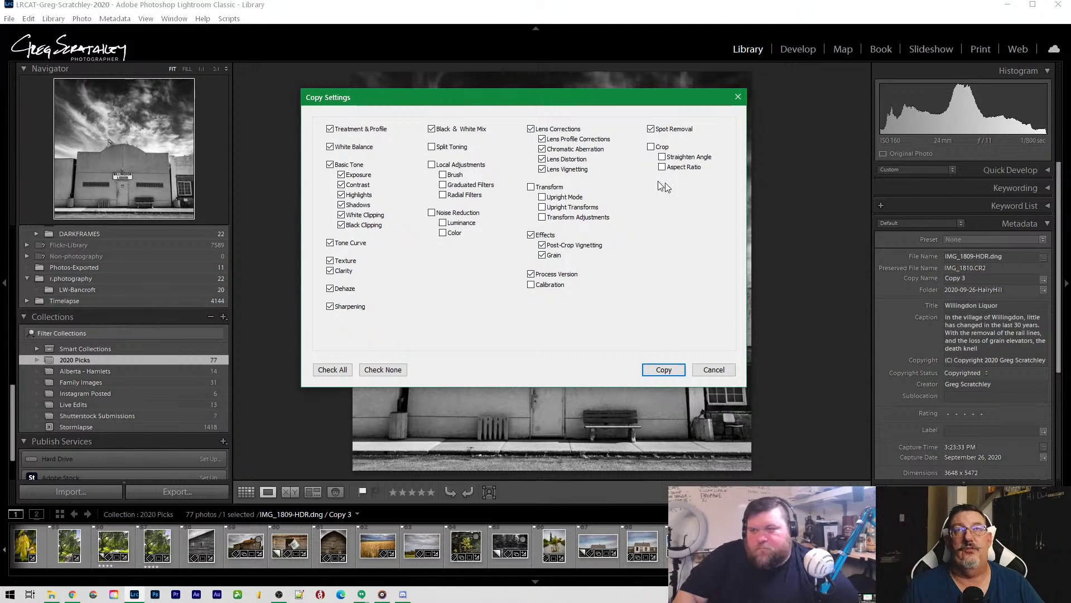
{"action": "left_click", "coordinate": [651, 130]}
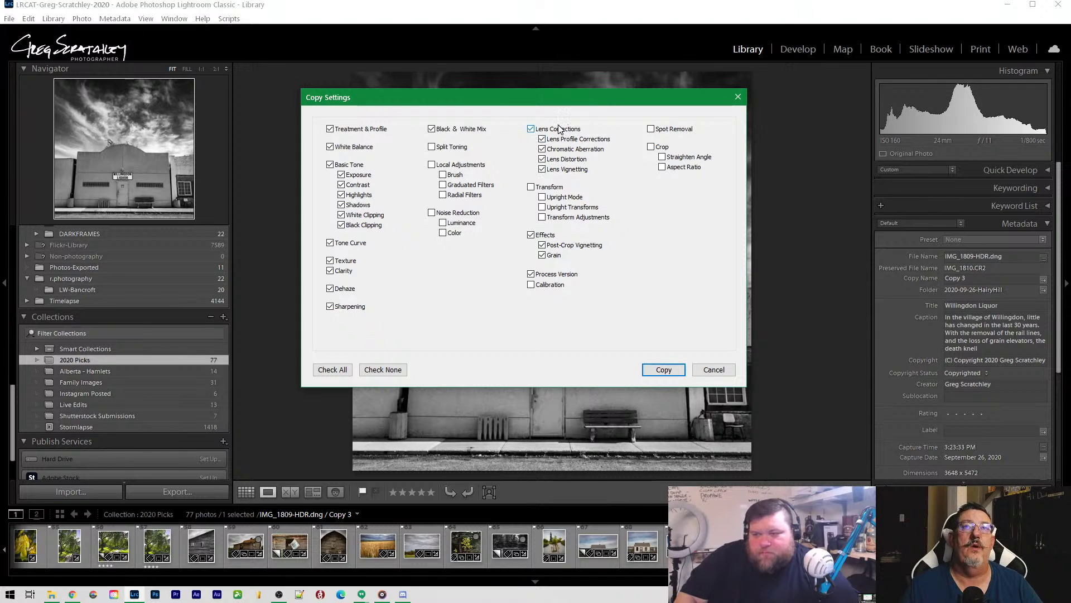
{"action": "left_click", "coordinate": [664, 370]}
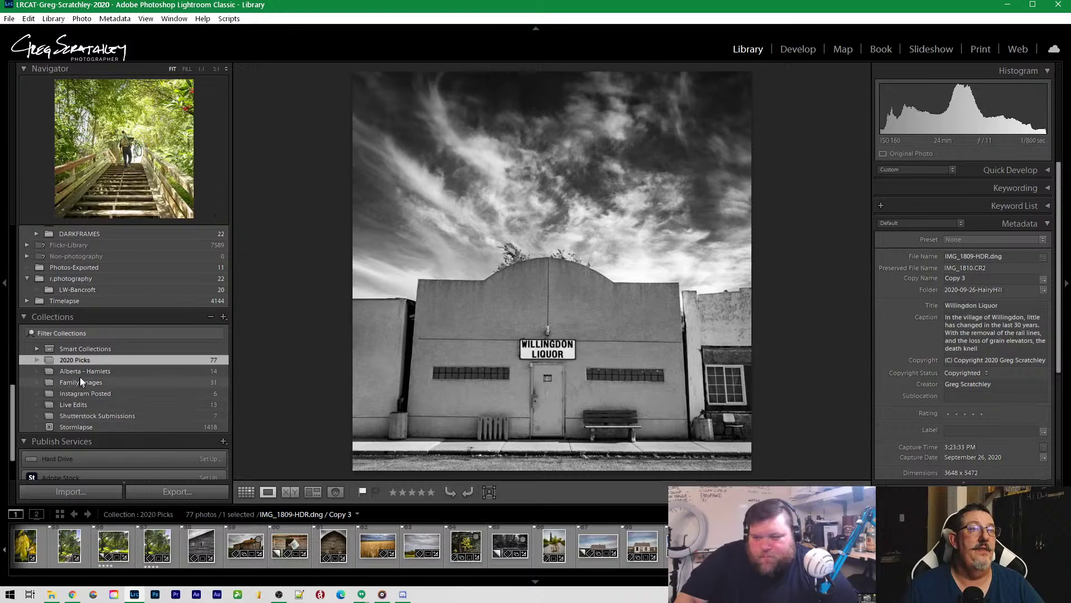
Paste the copied develop settings onto the Bid's General Supplies photo, IMG_1812-HDR.dng Copy 1, in the Live Edits collection
{"action": "left_click", "coordinate": [79, 405]}
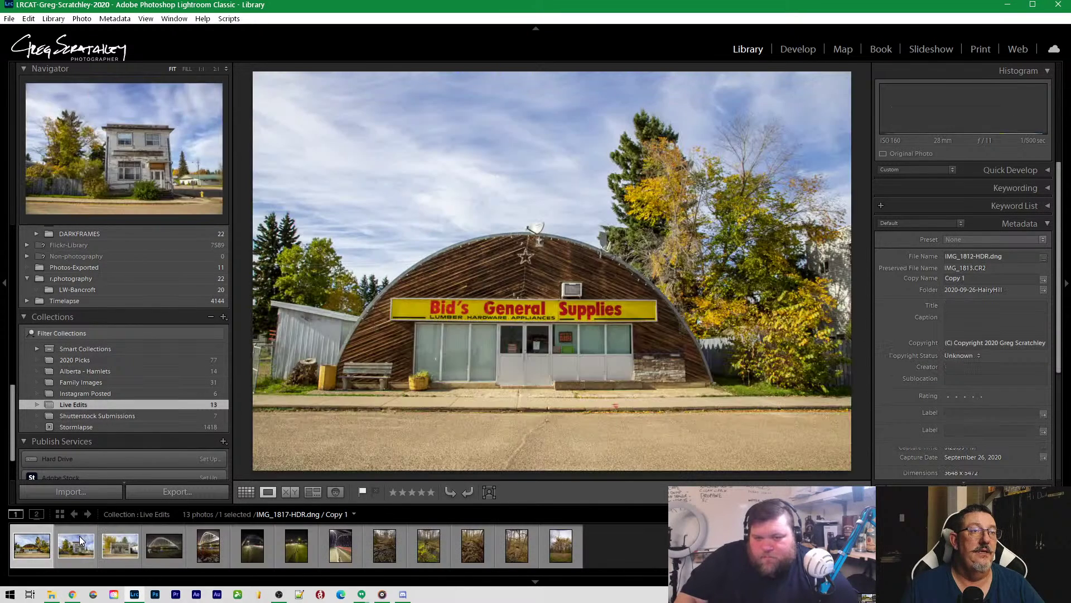
{"action": "right_click", "coordinate": [565, 184]}
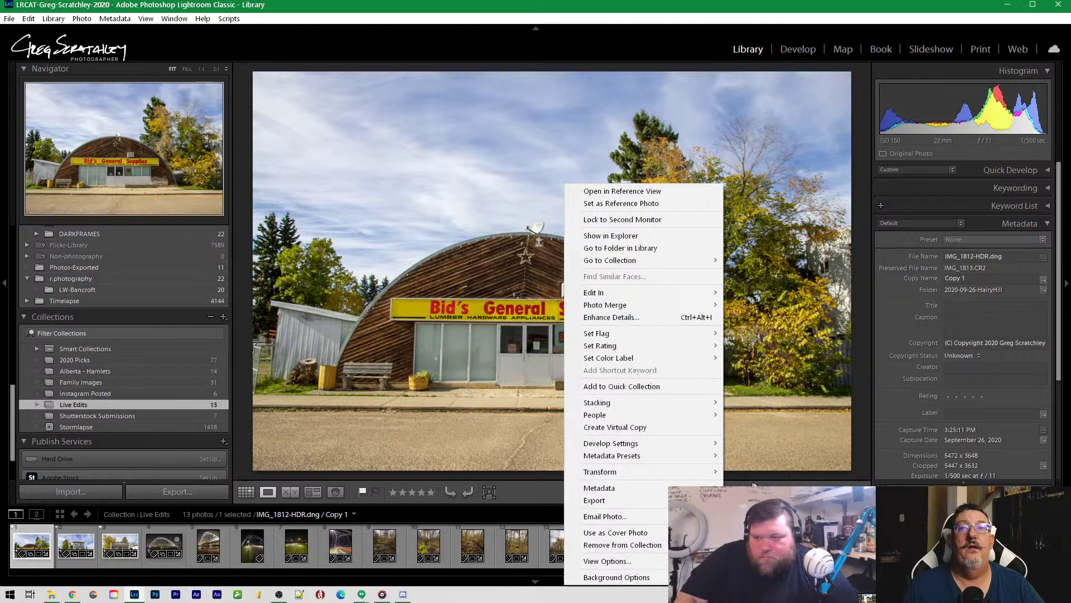
{"action": "mouse_move", "coordinate": [658, 443]}
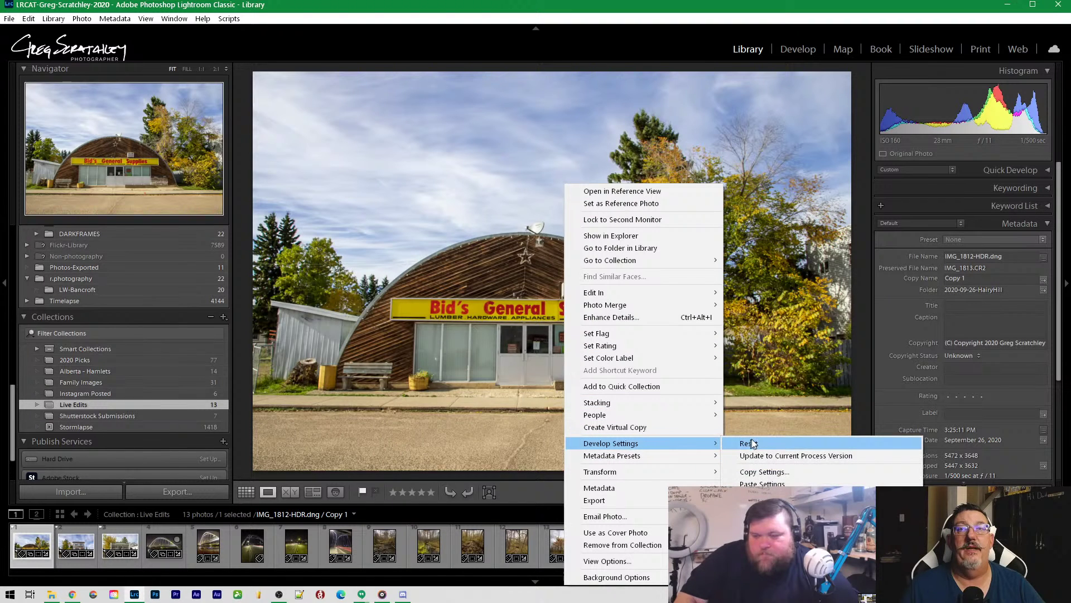
{"action": "left_click", "coordinate": [762, 483]}
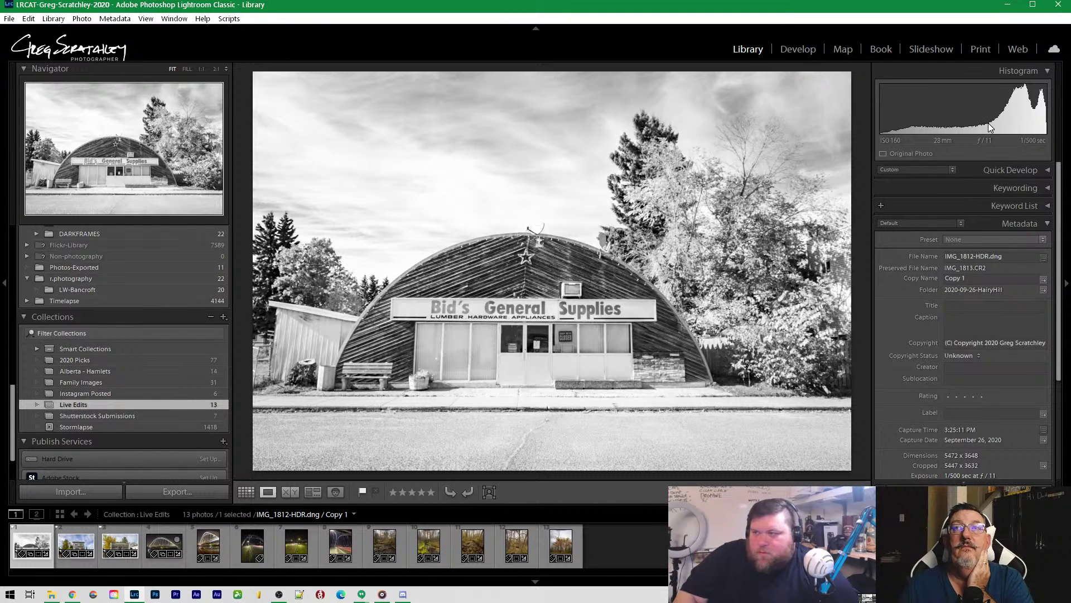
Darken the Bid's General Supplies photo in Develop, setting Shadows to +25, Blacks to -32 and Exposure to -0.69
{"action": "left_click", "coordinate": [799, 50]}
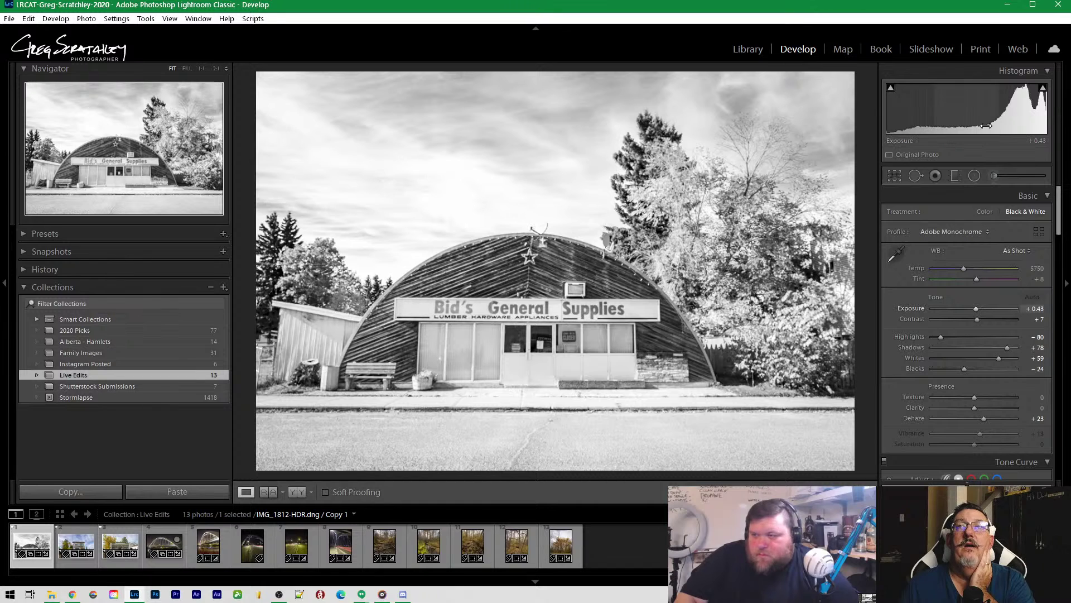
{"action": "left_click_drag", "start_coordinate": [919, 126], "coordinate": [898, 117]}
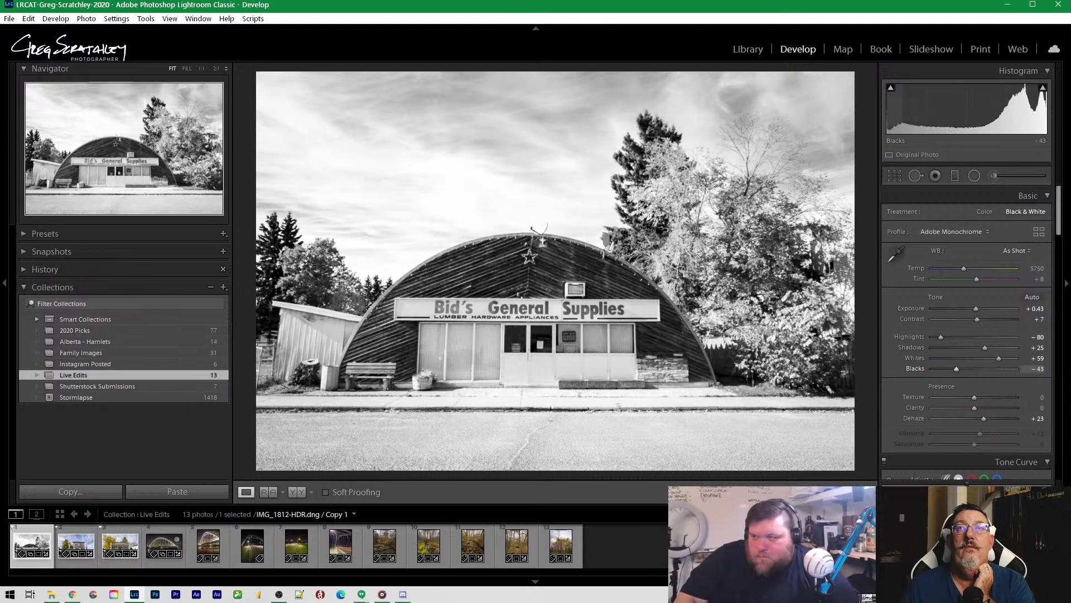
{"action": "left_click_drag", "start_coordinate": [971, 112], "coordinate": [952, 112]}
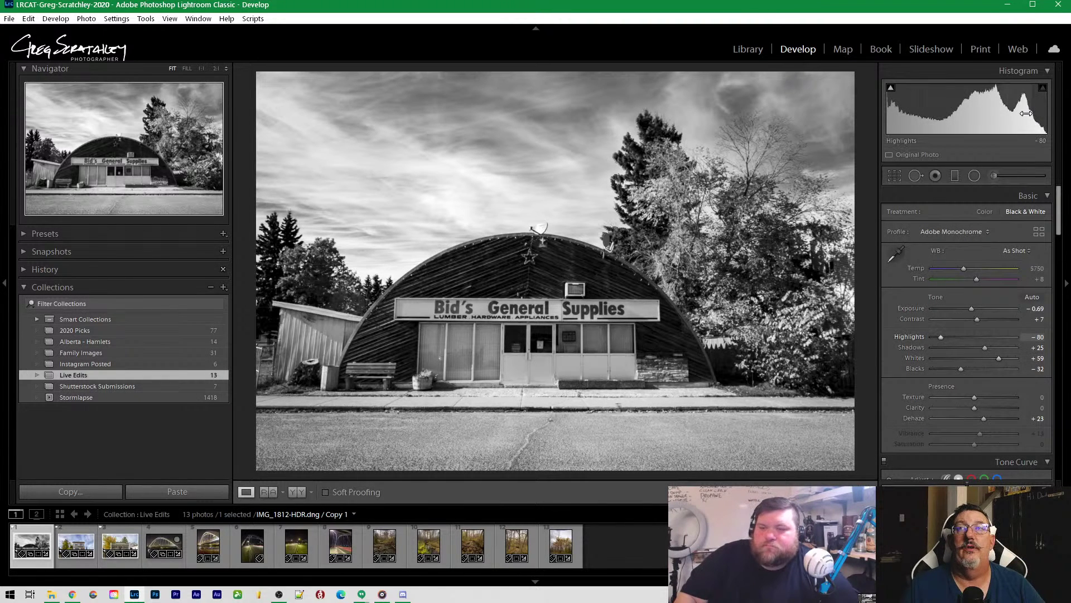
Refine the Bid's General Supplies photo in Develop with Highlights -73, Whites +53, Contrast -7 and Clarity +8
{"action": "left_click_drag", "start_coordinate": [987, 112], "coordinate": [1024, 117]}
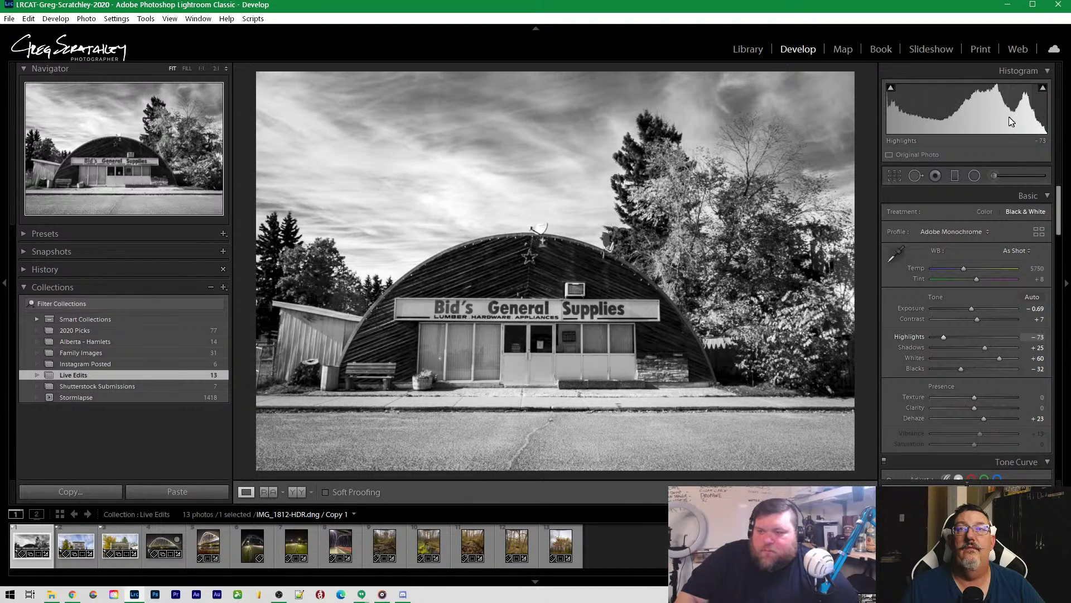
{"action": "left_click_drag", "start_coordinate": [974, 111], "coordinate": [974, 112]}
{"action": "left_click", "coordinate": [683, 192]}
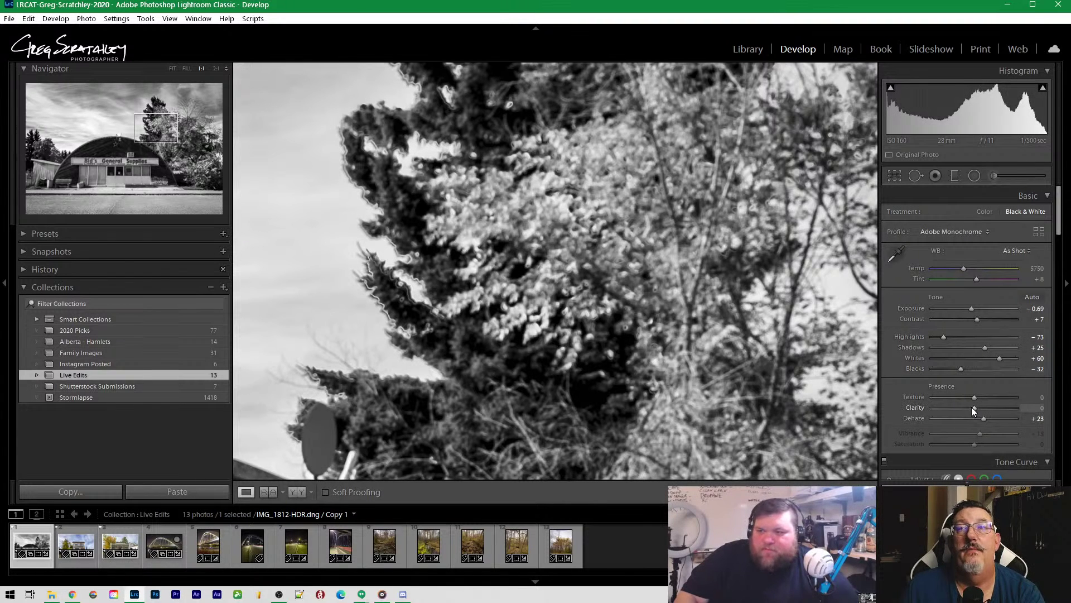
{"action": "mouse_move", "coordinate": [976, 407]}
{"action": "left_mouse_down"}
{"action": "mouse_move", "coordinate": [962, 409]}
{"action": "mouse_move", "coordinate": [976, 407]}
{"action": "left_mouse_up"}
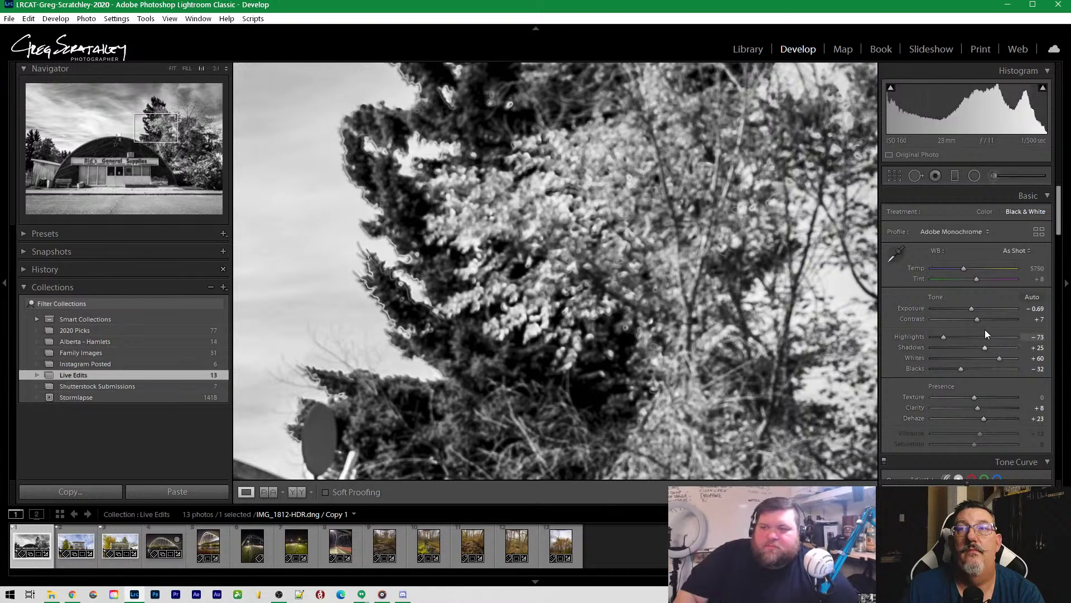
{"action": "left_click_drag", "start_coordinate": [977, 322], "coordinate": [972, 321]}
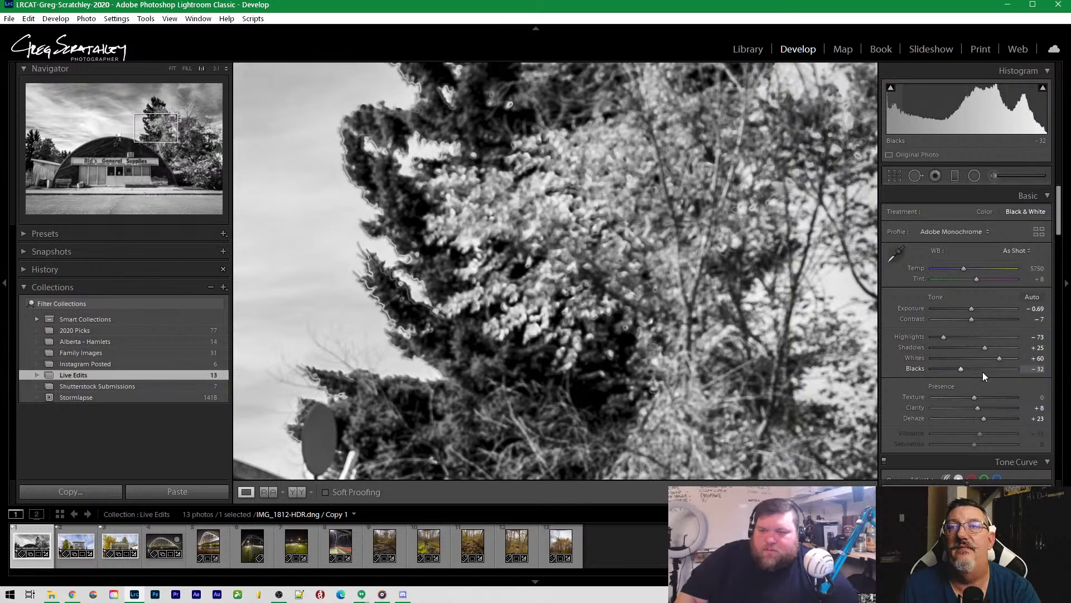
{"action": "mouse_move", "coordinate": [999, 358]}
{"action": "left_mouse_down"}
{"action": "mouse_move", "coordinate": [987, 357]}
{"action": "mouse_move", "coordinate": [997, 356]}
{"action": "left_mouse_up"}
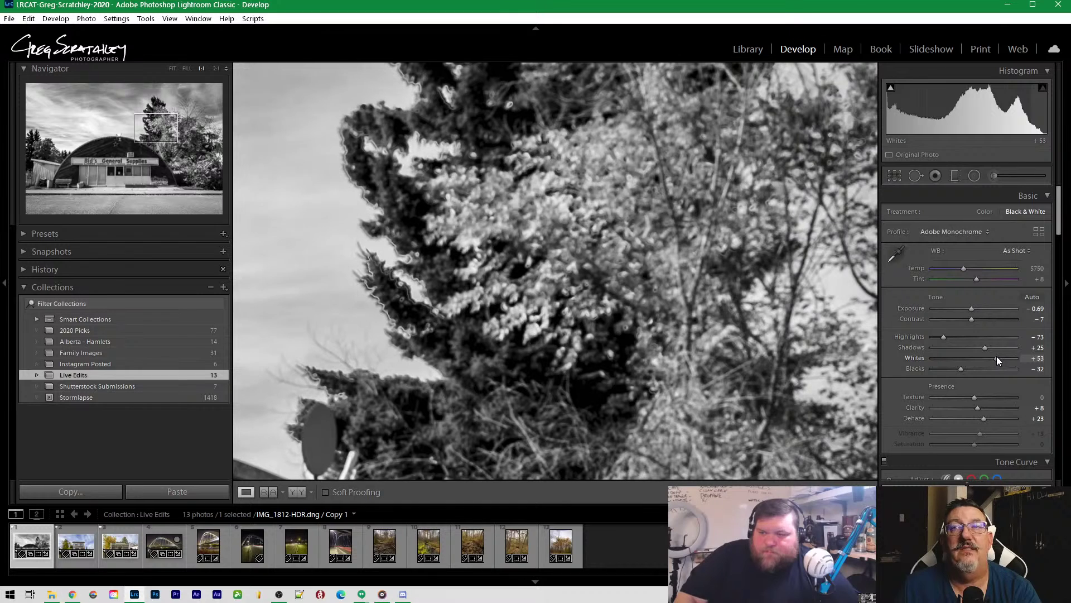
Examine the Bid's General Supplies photo's remaining develop settings, its roof and sign details up close, and the overall image
{"action": "scroll", "coordinate": [994, 386], "scroll_direction": "down", "scroll_amount": 10}
{"action": "scroll", "coordinate": [993, 387], "scroll_direction": "down", "scroll_amount": 6}
{"action": "scroll", "coordinate": [993, 387], "scroll_direction": "down", "scroll_amount": 6}
{"action": "scroll", "coordinate": [993, 386], "scroll_direction": "down", "scroll_amount": 5}
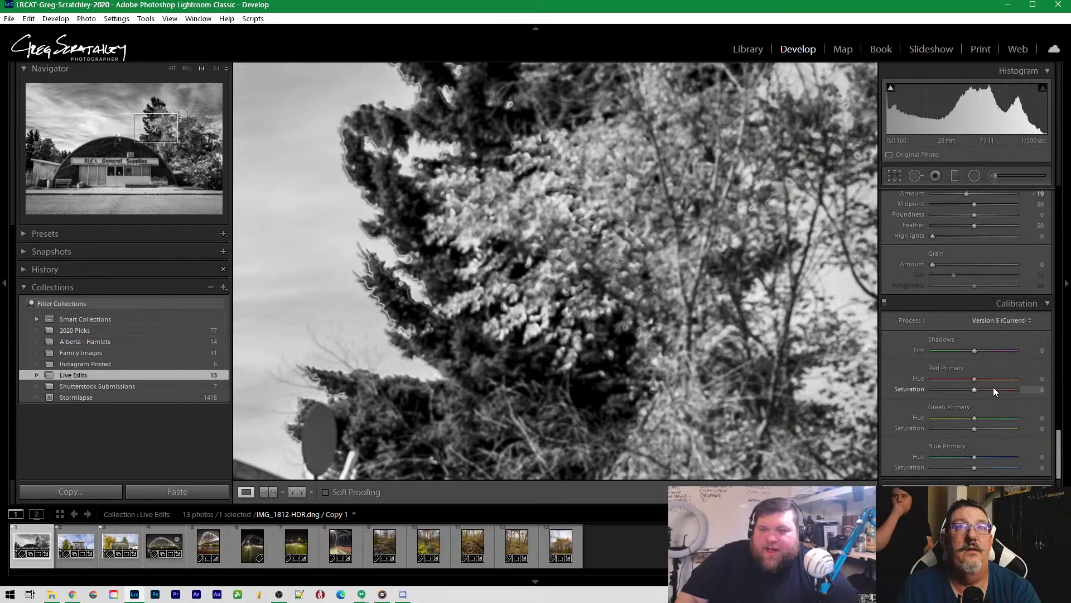
{"action": "scroll", "coordinate": [993, 387], "scroll_direction": "up", "scroll_amount": 2}
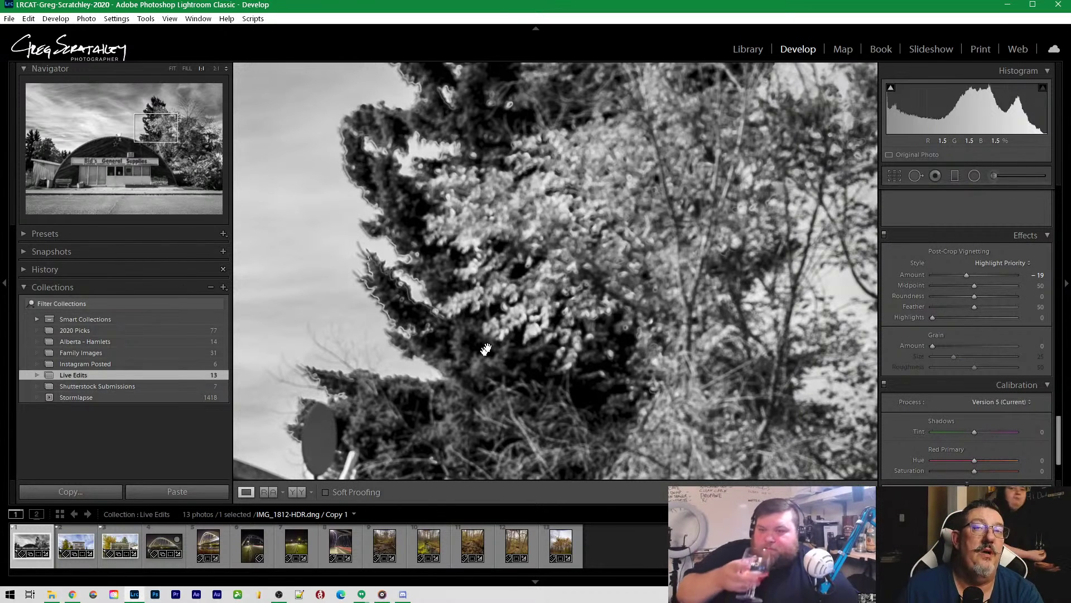
{"action": "left_click_drag", "start_coordinate": [396, 423], "coordinate": [616, 201]}
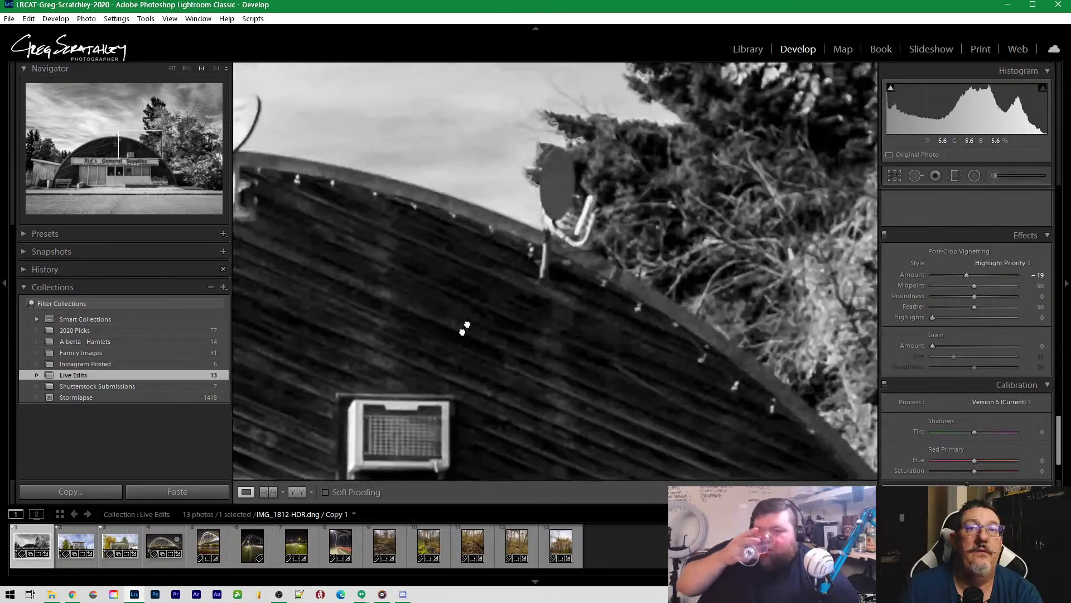
{"action": "double_click", "coordinate": [504, 302]}
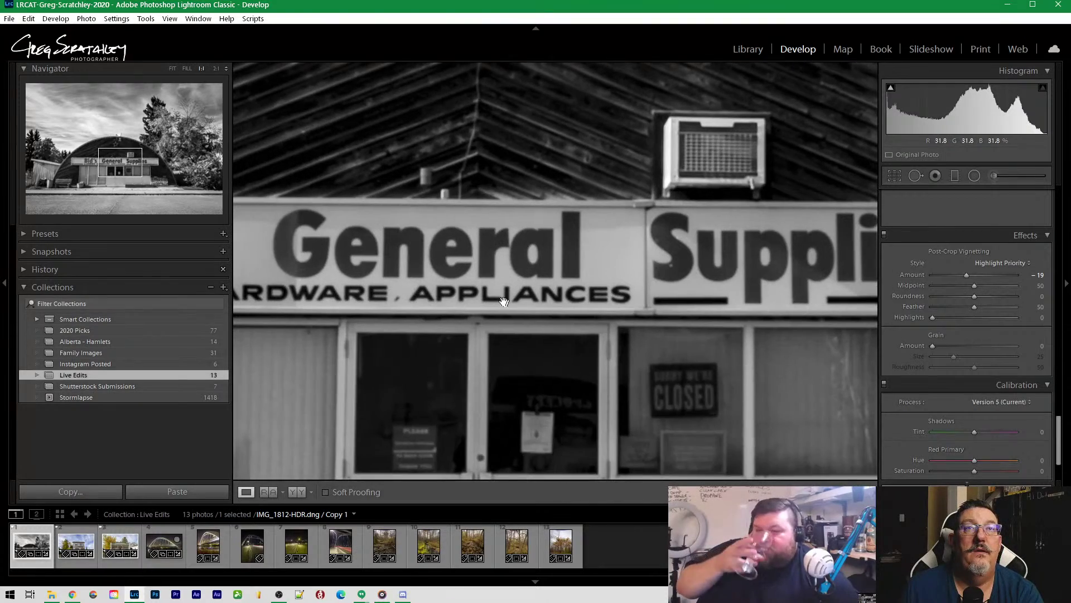
{"action": "left_click", "coordinate": [504, 302]}
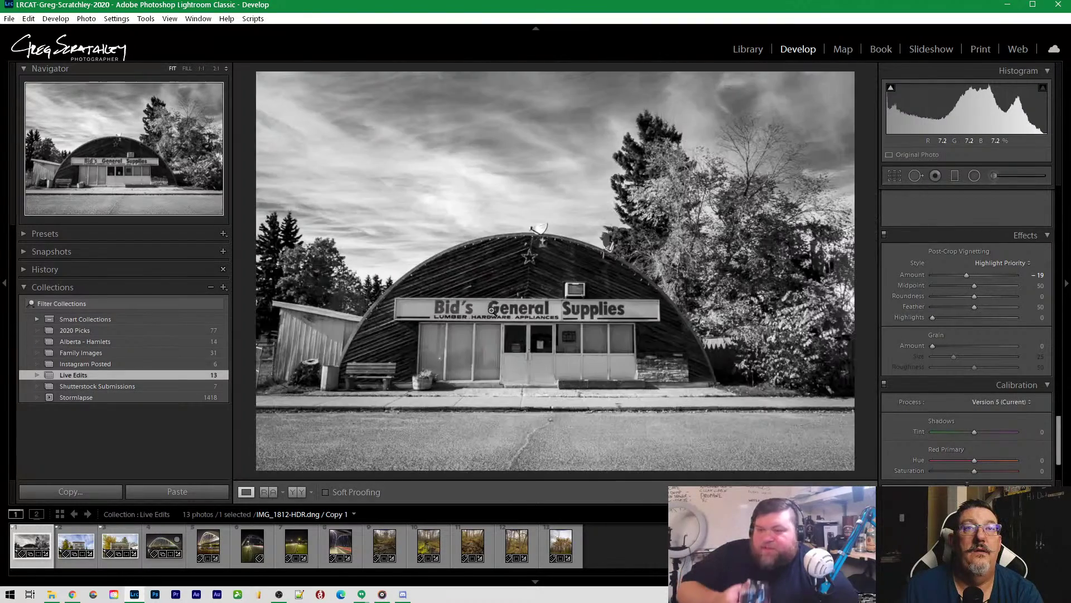
{"action": "left_click", "coordinate": [500, 307]}
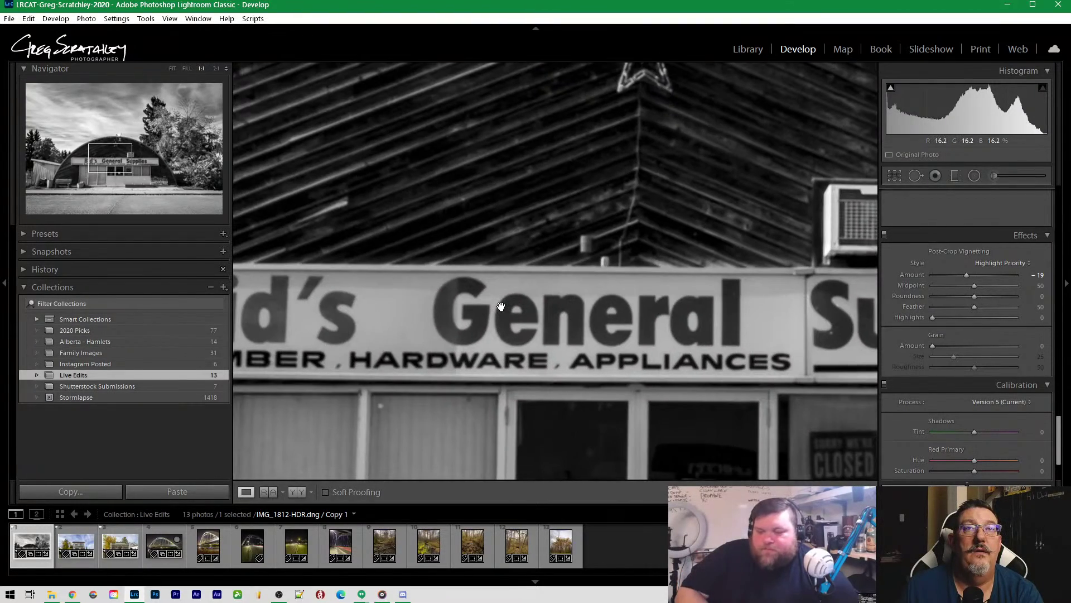
{"action": "left_click", "coordinate": [557, 309]}
{"action": "left_click", "coordinate": [531, 294]}
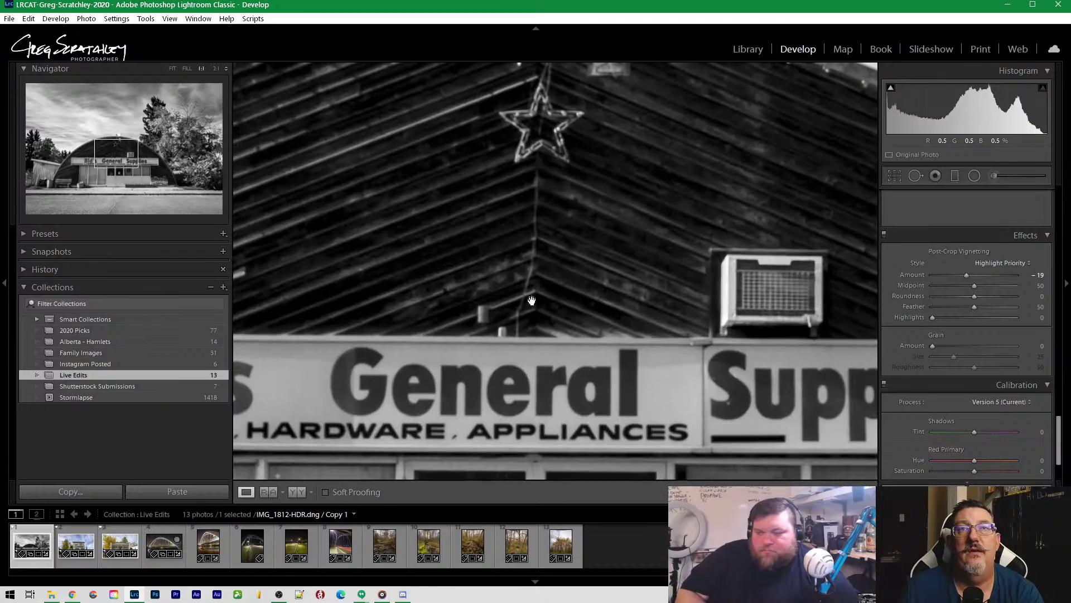
{"action": "left_click", "coordinate": [539, 320]}
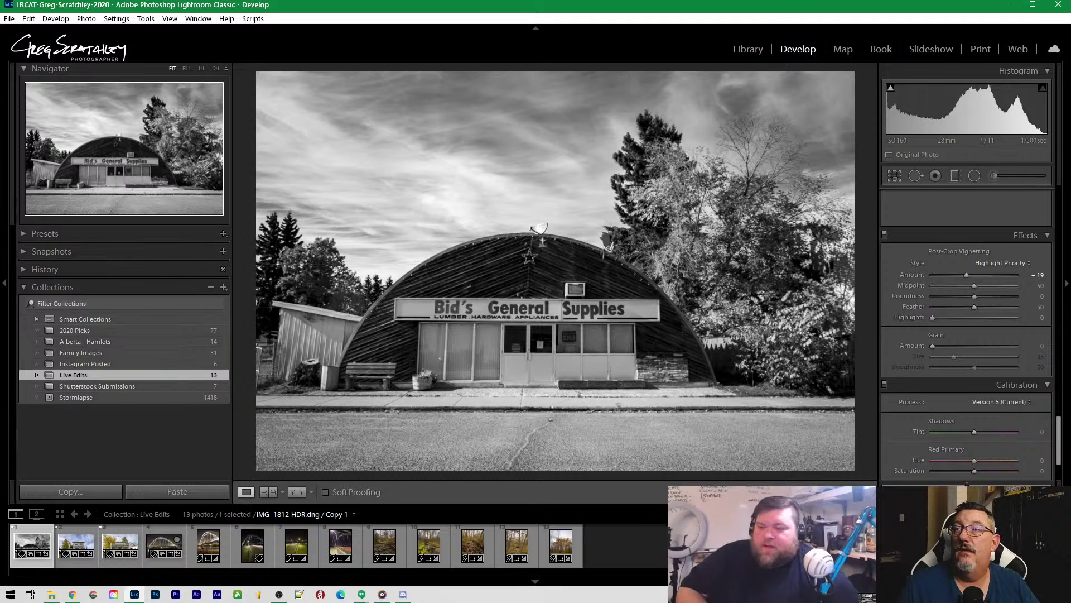
{"action": "key", "text": "alt+Tab"}
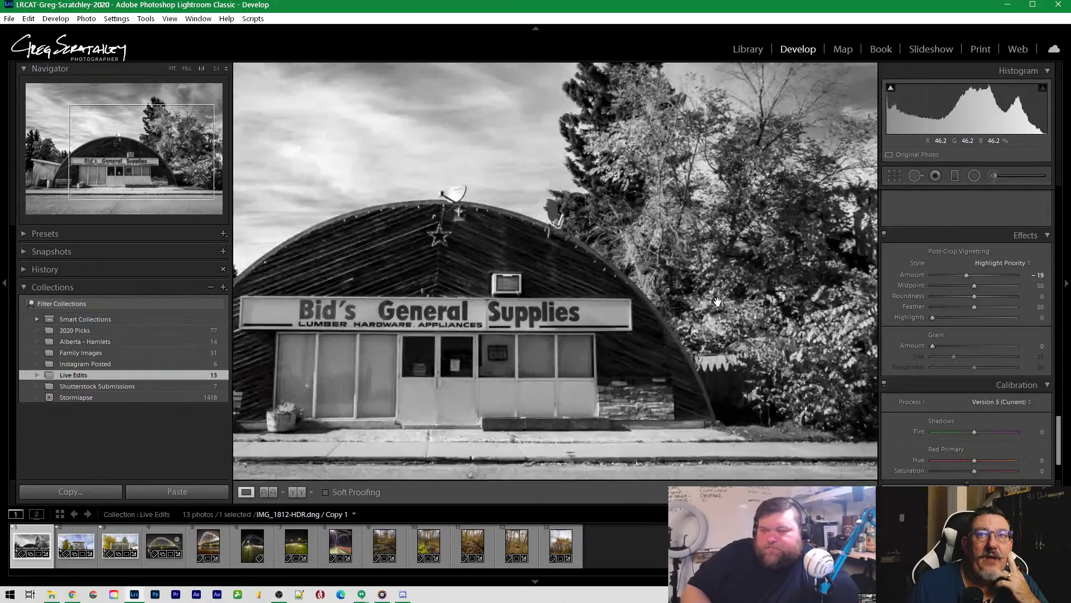
{"action": "left_click", "coordinate": [720, 304]}
{"action": "left_click", "coordinate": [684, 316]}
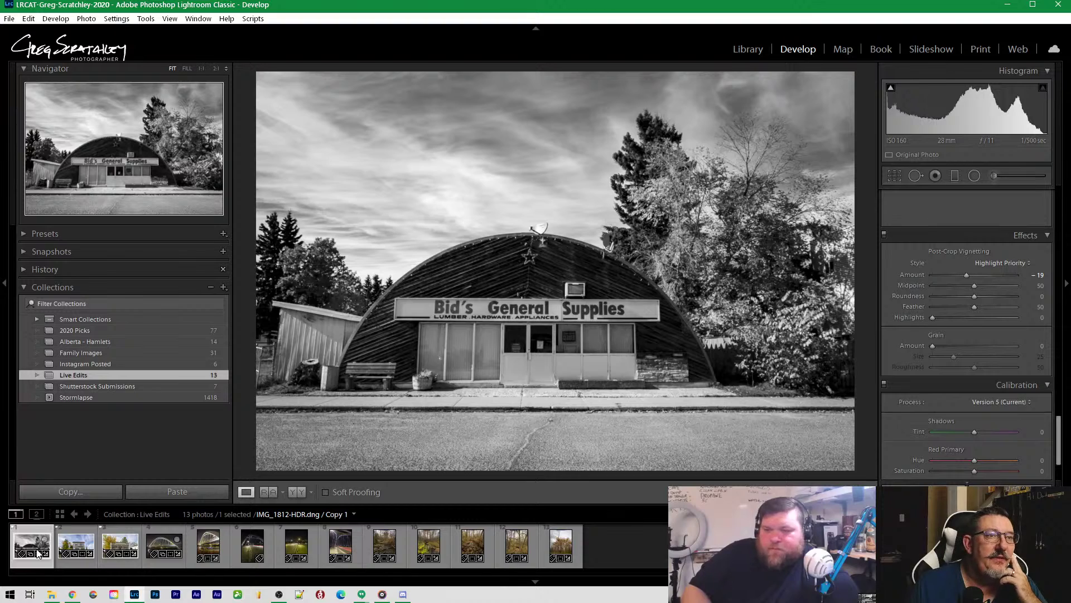
Remove the Bid's General Supplies photo from the Live Edits collection and select the white two-storey building photo, IMG_1817-HDR.dng Copy 1
{"action": "right_click", "coordinate": [35, 530]}
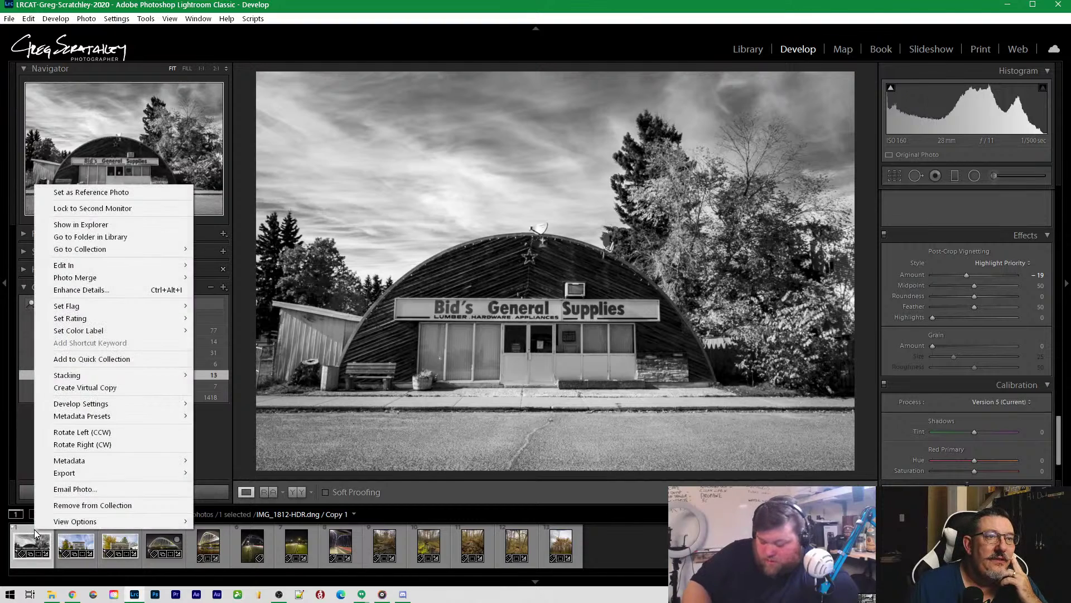
{"action": "left_click", "coordinate": [83, 505]}
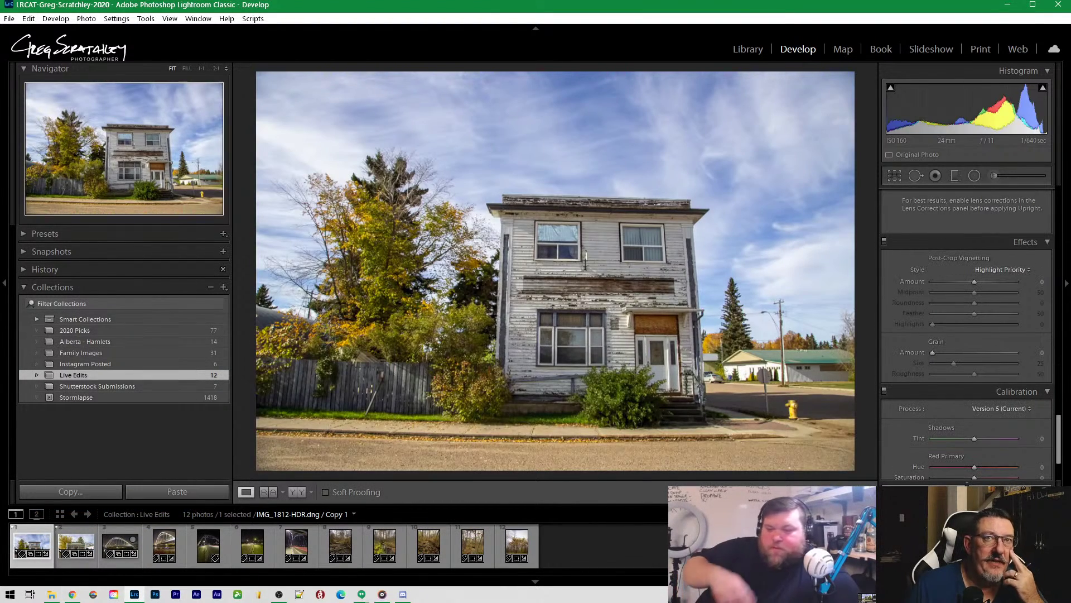
{"action": "left_click", "coordinate": [72, 544]}
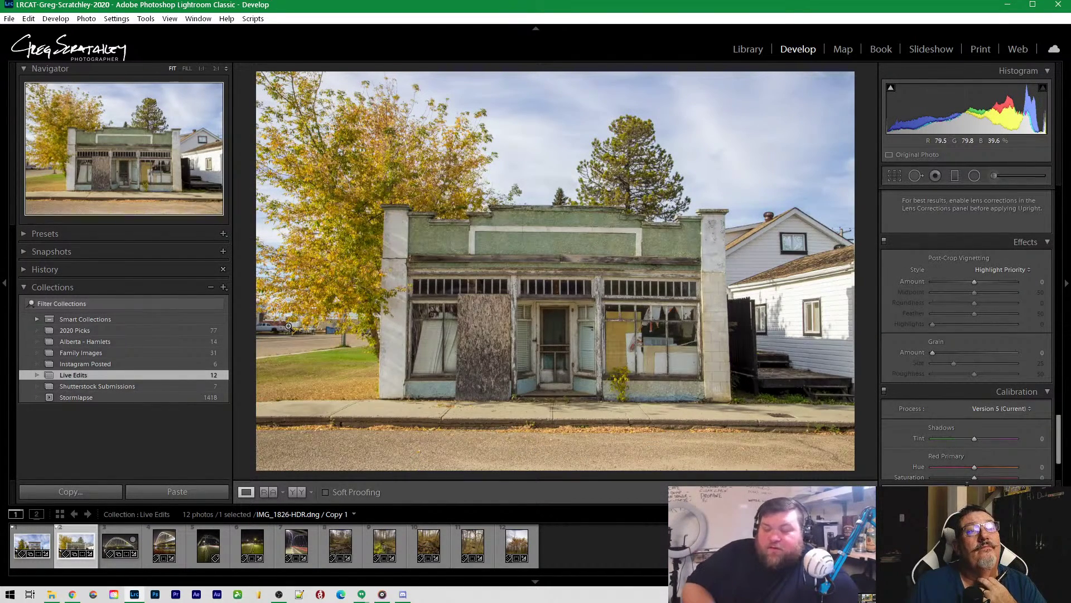
{"action": "left_click", "coordinate": [23, 544]}
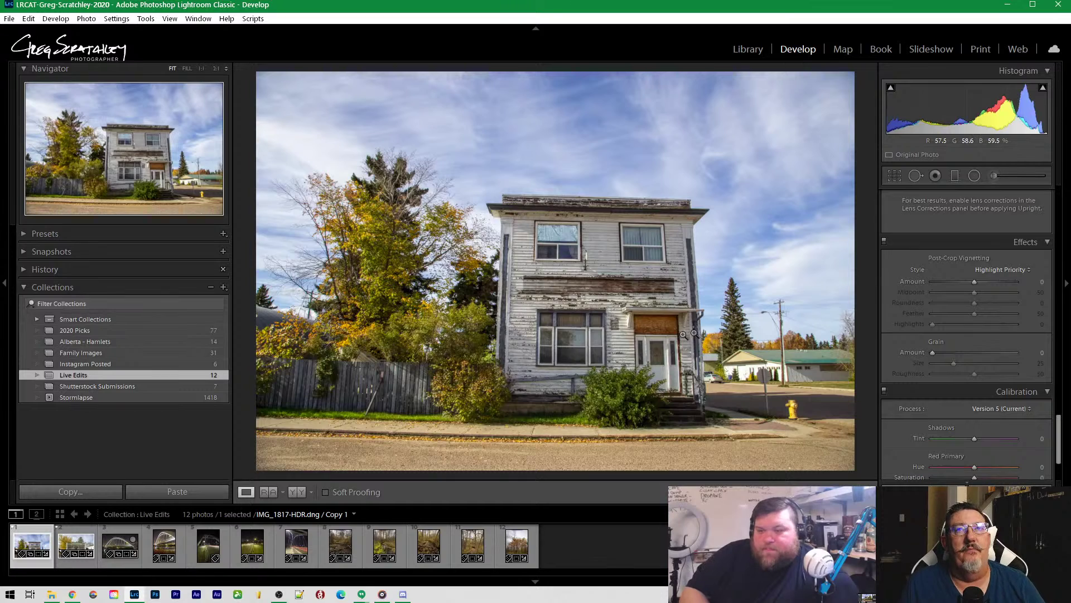
Crop the two-storey building photo to a 1 x 1 aspect, framing the building with the trees and fence beside it
{"action": "left_click", "coordinate": [894, 177]}
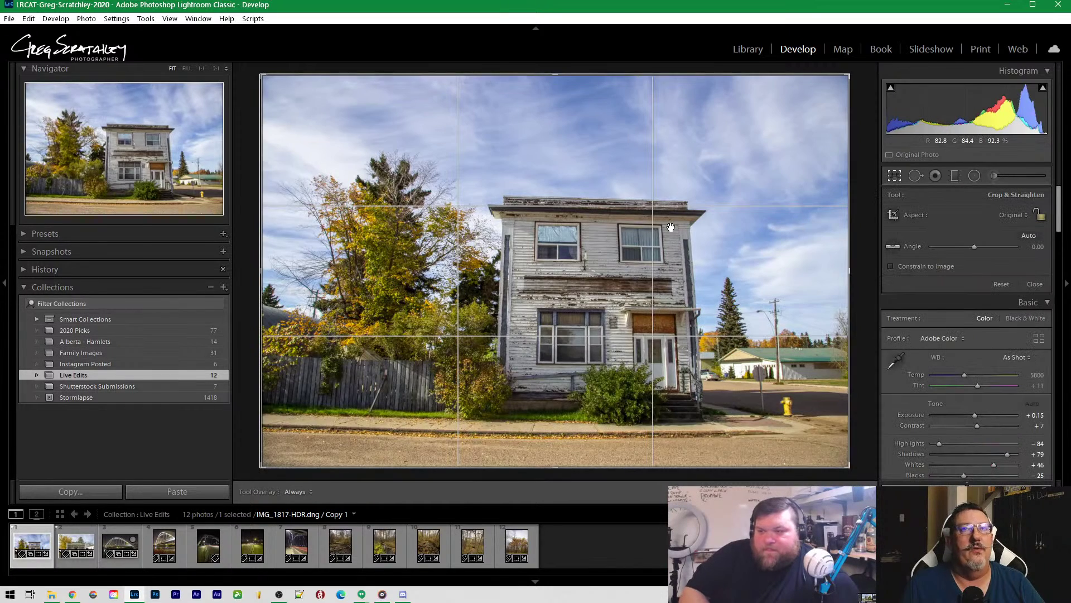
{"action": "left_click", "coordinate": [999, 215]}
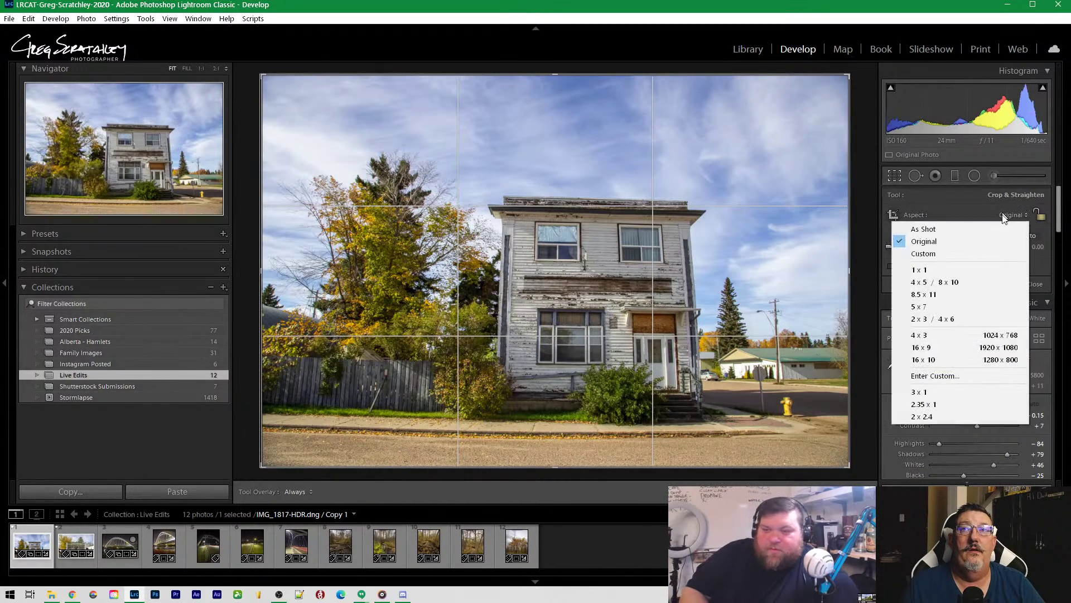
{"action": "left_click", "coordinate": [957, 267]}
{"action": "left_click_drag", "start_coordinate": [692, 322], "coordinate": [708, 324]}
{"action": "left_click_drag", "start_coordinate": [714, 329], "coordinate": [701, 318]}
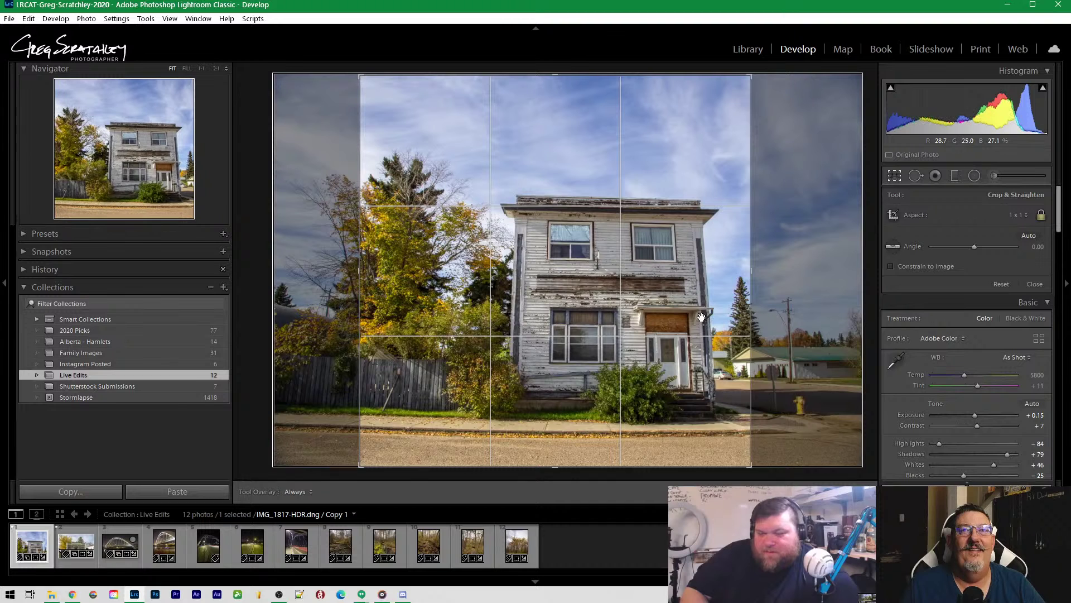
{"action": "key", "text": "Return"}
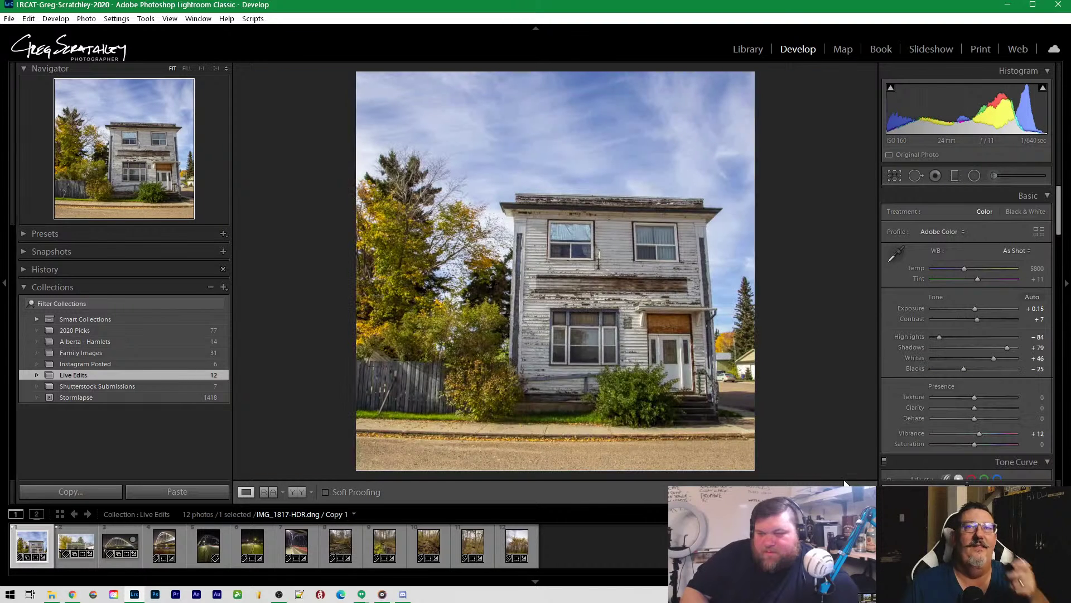
Warm the white balance of the two-storey building photo by setting Temp to 7200
{"action": "right_click", "coordinate": [604, 244]}
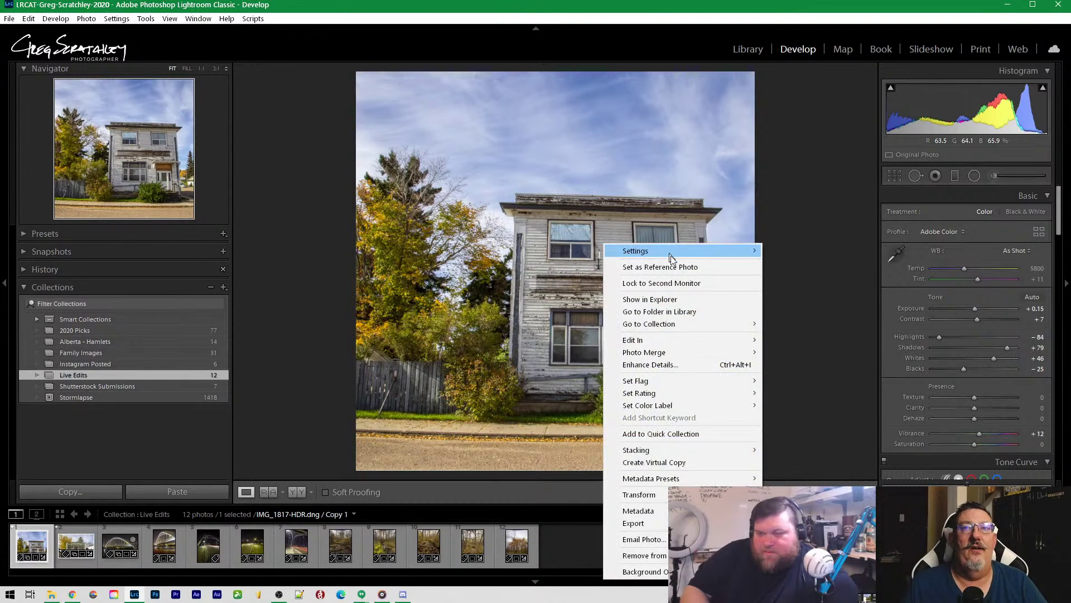
{"action": "mouse_move", "coordinate": [706, 451]}
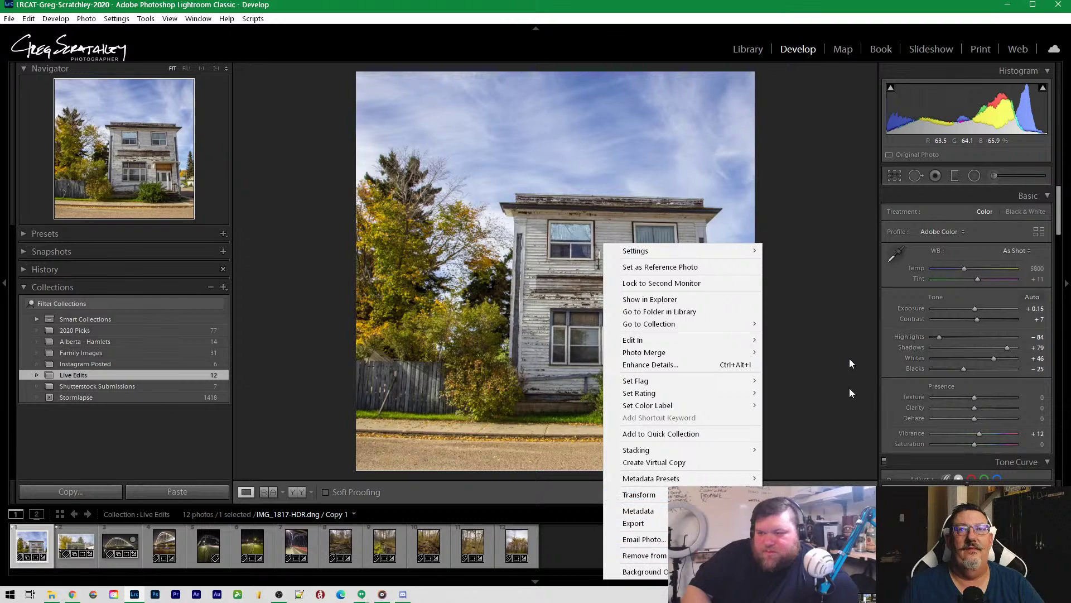
{"action": "left_click", "coordinate": [961, 269]}
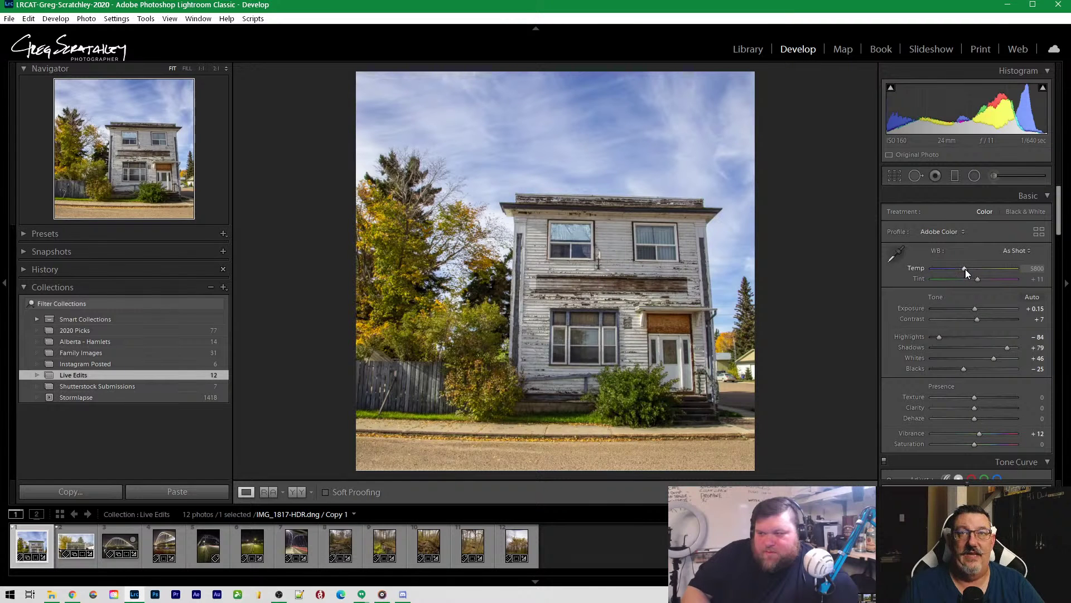
{"action": "left_click_drag", "start_coordinate": [967, 269], "coordinate": [978, 270]}
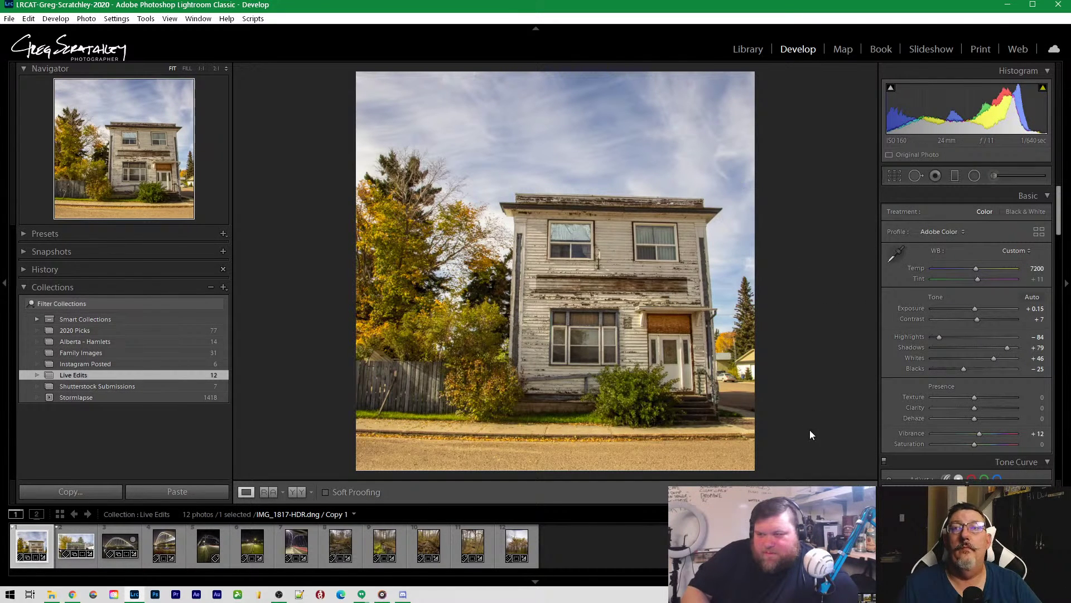
Enable lens profile corrections for the two-storey building photo
{"action": "scroll", "coordinate": [973, 443], "scroll_direction": "down", "scroll_amount": 15}
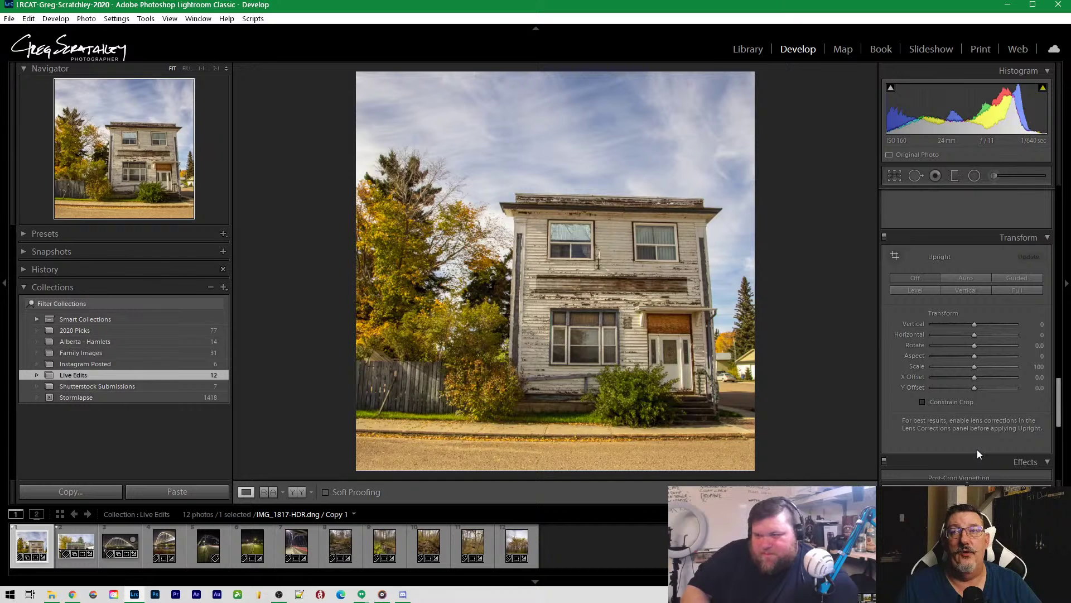
{"action": "scroll", "coordinate": [977, 450], "scroll_direction": "up", "scroll_amount": 4}
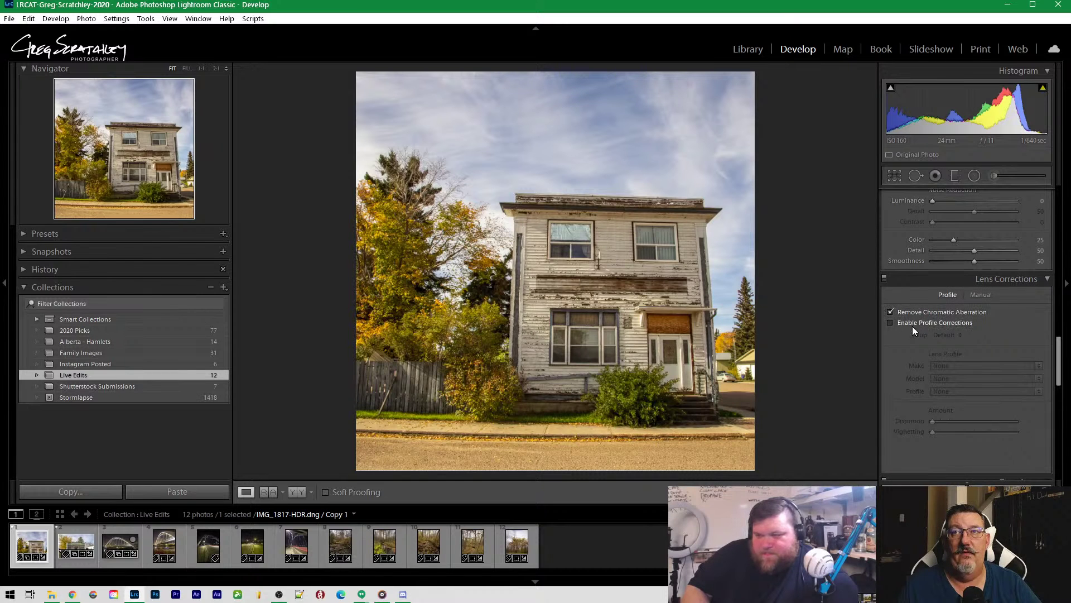
{"action": "left_click", "coordinate": [913, 323]}
Calibrate the photo's colors with Blue Primary Hue +11 and Saturation +61, Green Primary Saturation -53 and Red Primary Saturation -36
{"action": "scroll", "coordinate": [953, 407], "scroll_direction": "down", "scroll_amount": 6}
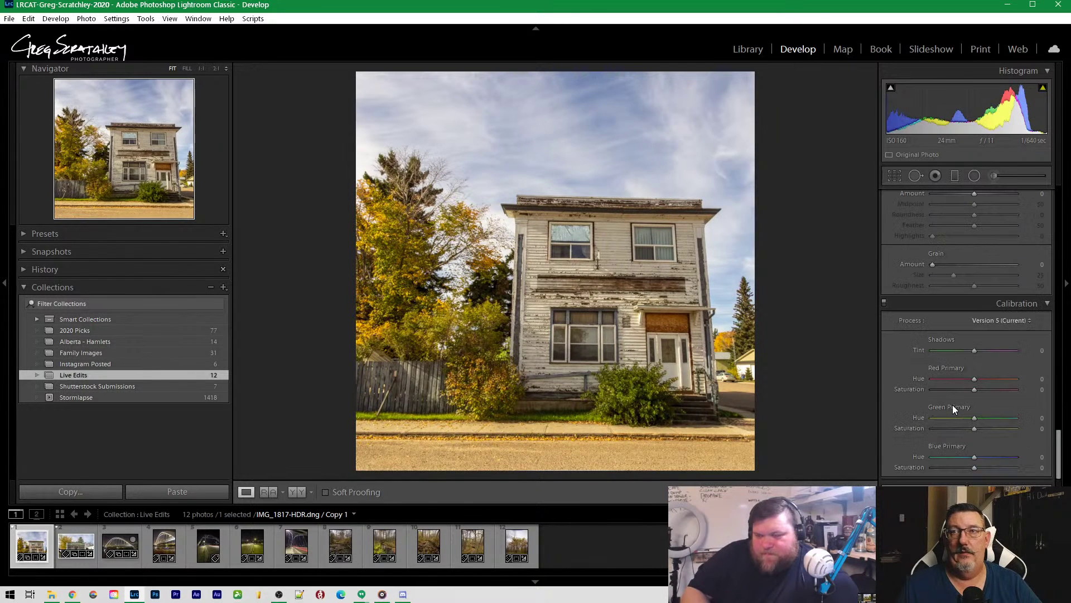
{"action": "left_click_drag", "start_coordinate": [974, 467], "coordinate": [1000, 469]}
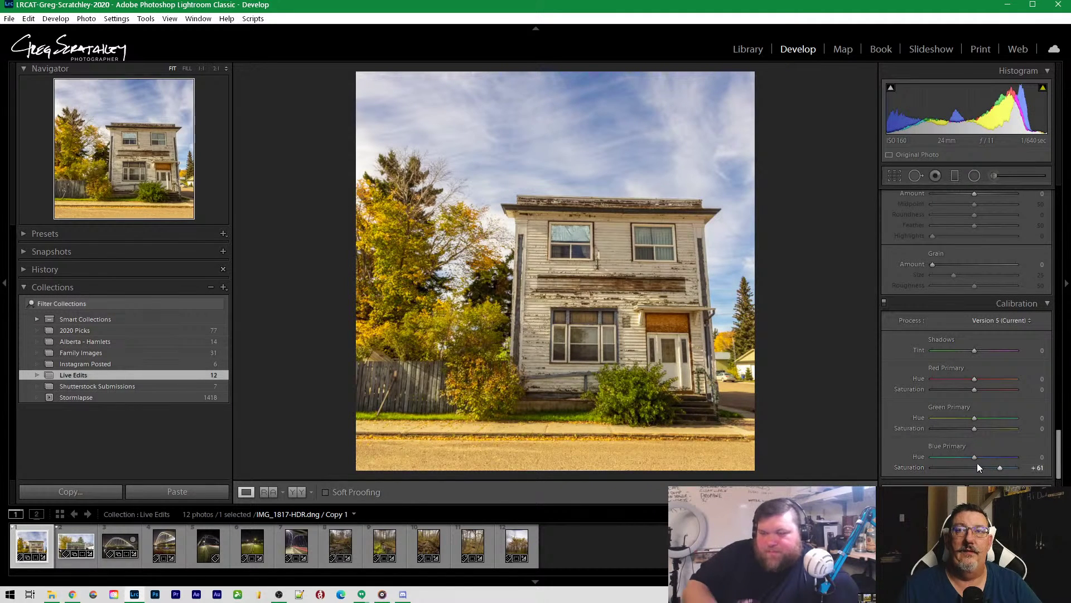
{"action": "left_click_drag", "start_coordinate": [976, 456], "coordinate": [980, 455]}
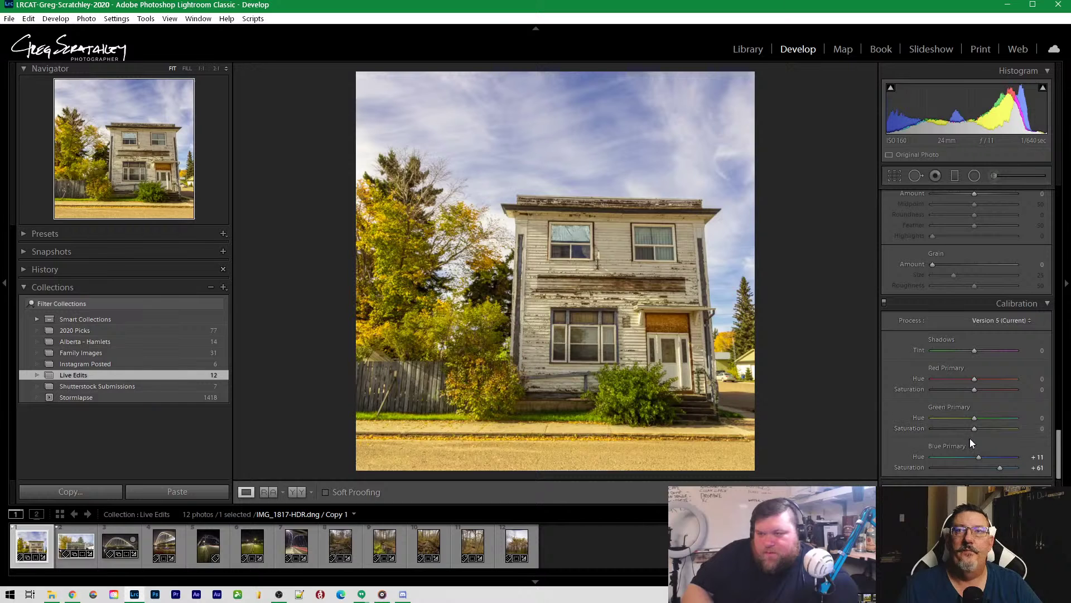
{"action": "mouse_move", "coordinate": [974, 428]}
{"action": "left_mouse_down"}
{"action": "mouse_move", "coordinate": [1029, 430]}
{"action": "mouse_move", "coordinate": [892, 425]}
{"action": "mouse_move", "coordinate": [952, 429]}
{"action": "left_mouse_up"}
{"action": "left_click_drag", "start_coordinate": [969, 390], "coordinate": [959, 389]}
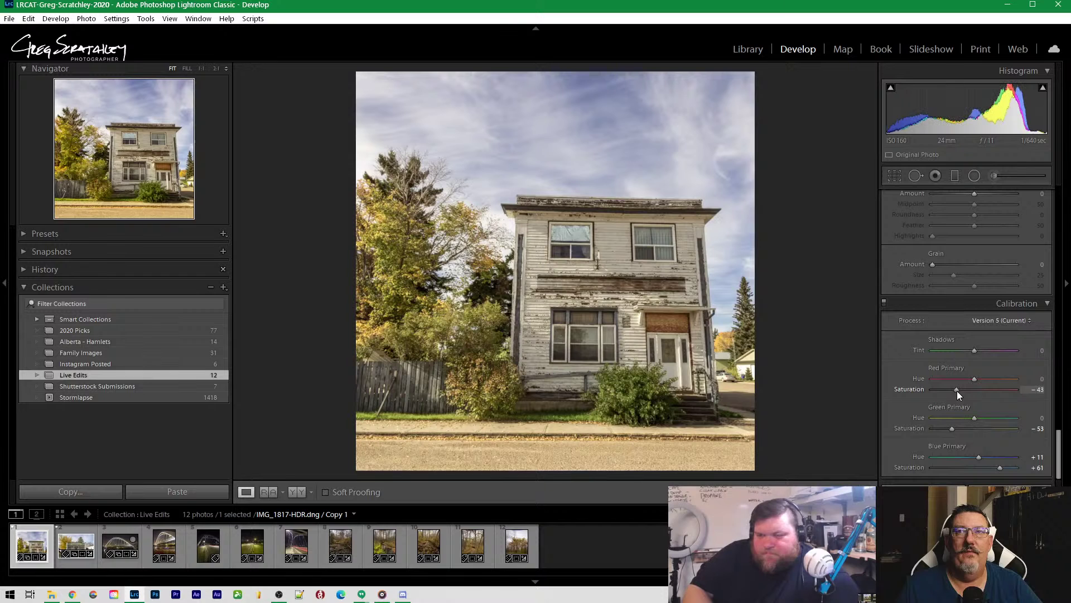
{"action": "left_click_drag", "start_coordinate": [959, 391], "coordinate": [960, 391]}
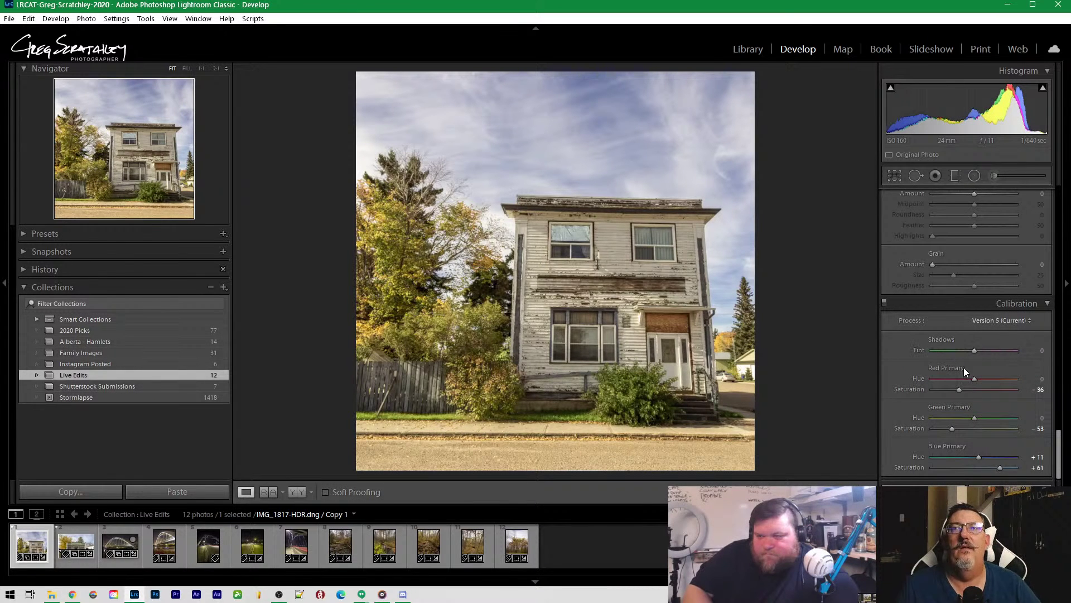
{"action": "scroll", "coordinate": [1012, 349], "scroll_direction": "up", "scroll_amount": 20}
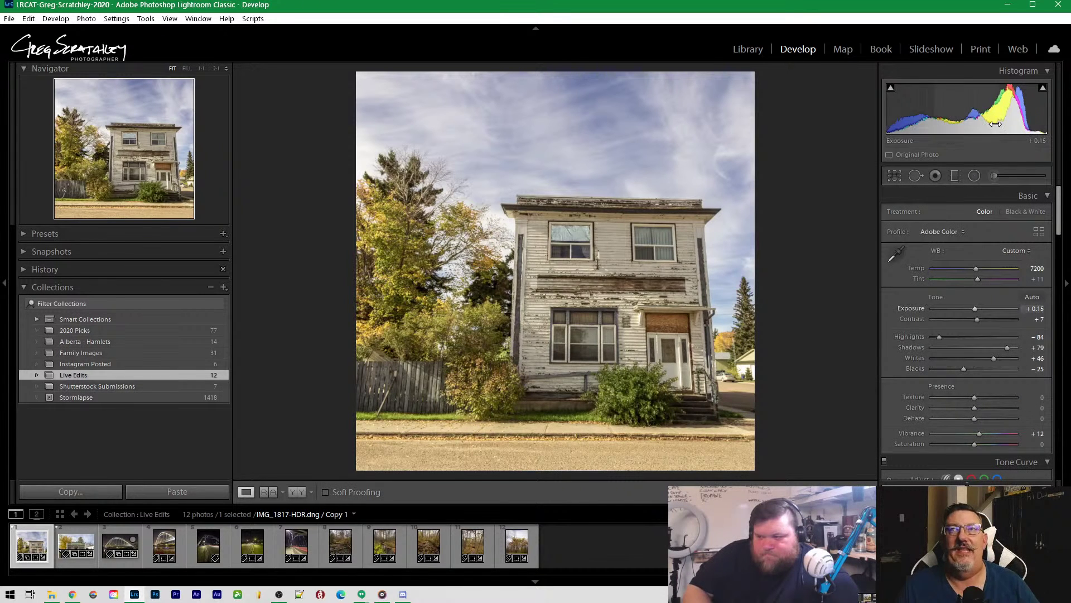
Adjust the two-storey building photo's tone to Exposure -0.03, Highlights -6, Shadows +62 and Blacks -21
{"action": "left_click_drag", "start_coordinate": [1004, 112], "coordinate": [1032, 112]}
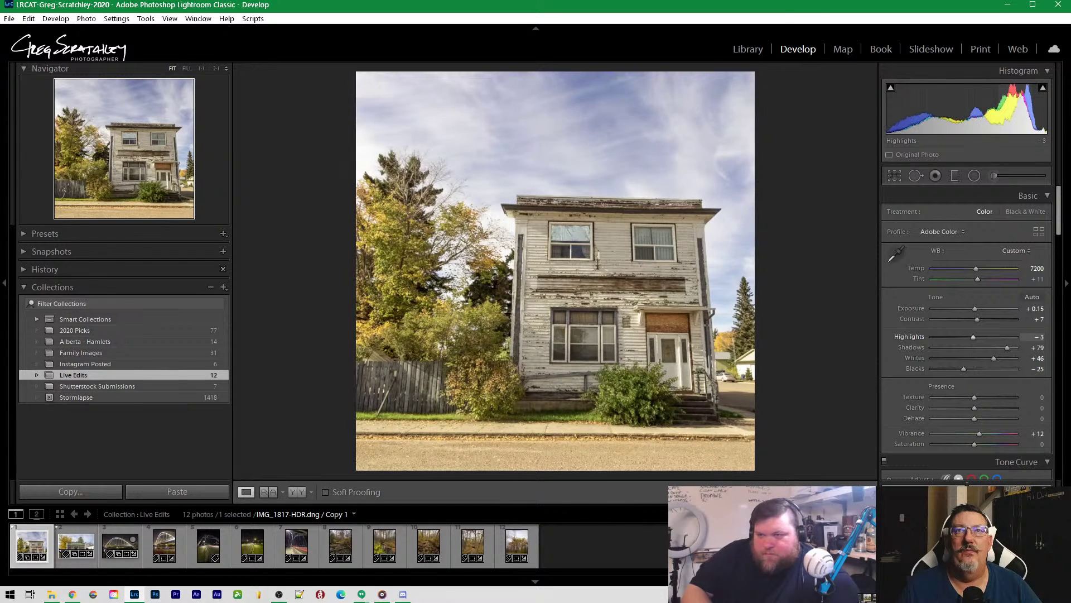
{"action": "left_click_drag", "start_coordinate": [982, 112], "coordinate": [893, 120]}
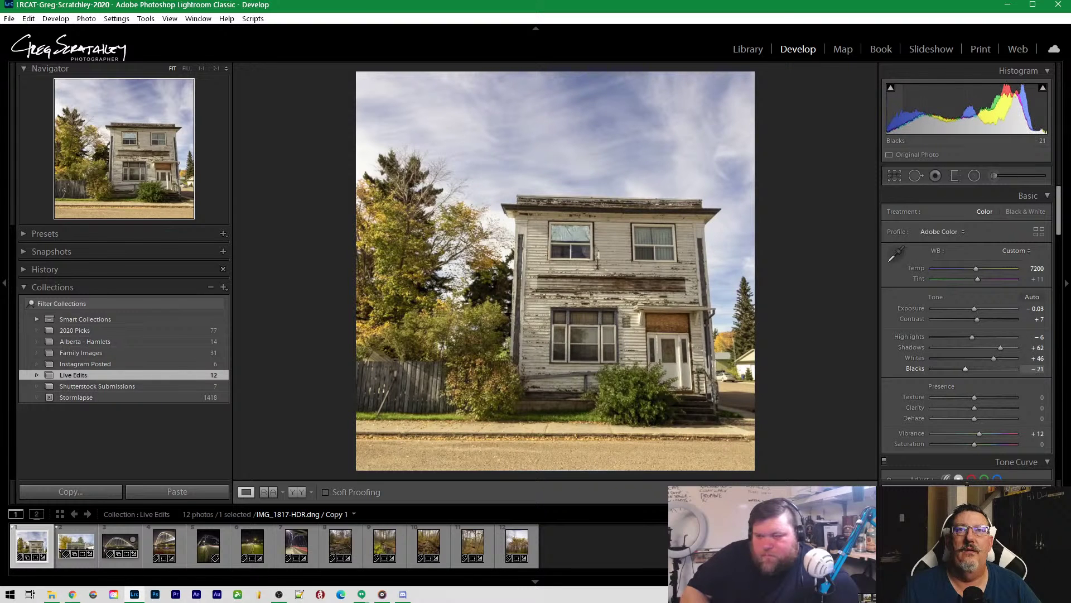
{"action": "mouse_move", "coordinate": [1057, 231]}
{"action": "left_mouse_down"}
{"action": "mouse_move", "coordinate": [1055, 385]}
{"action": "mouse_move", "coordinate": [1070, 329]}
{"action": "mouse_move", "coordinate": [1063, 226]}
{"action": "left_mouse_up"}
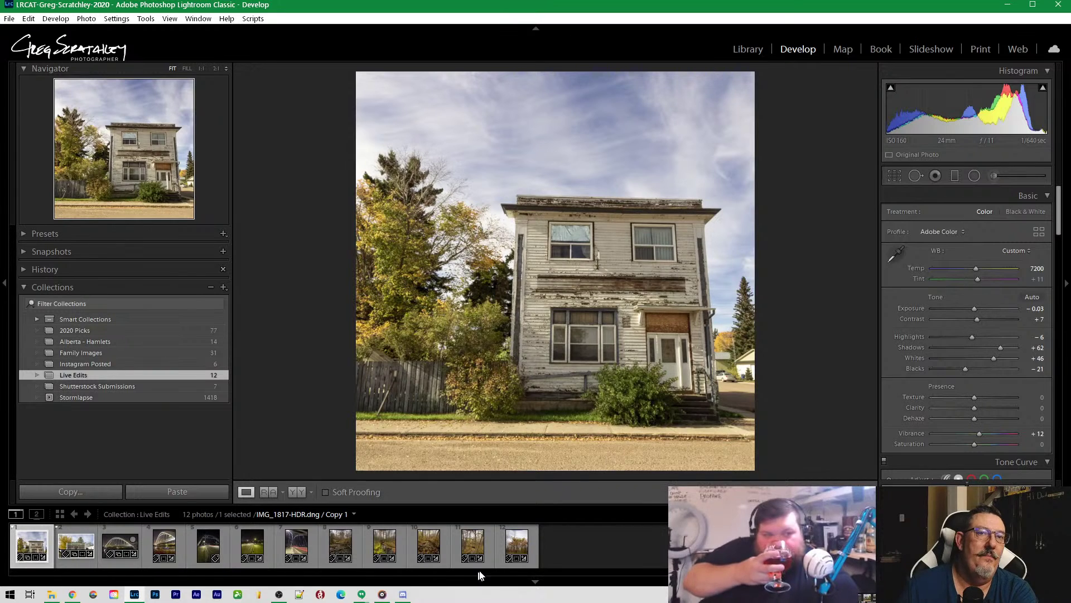
{"action": "left_click", "coordinate": [344, 547]}
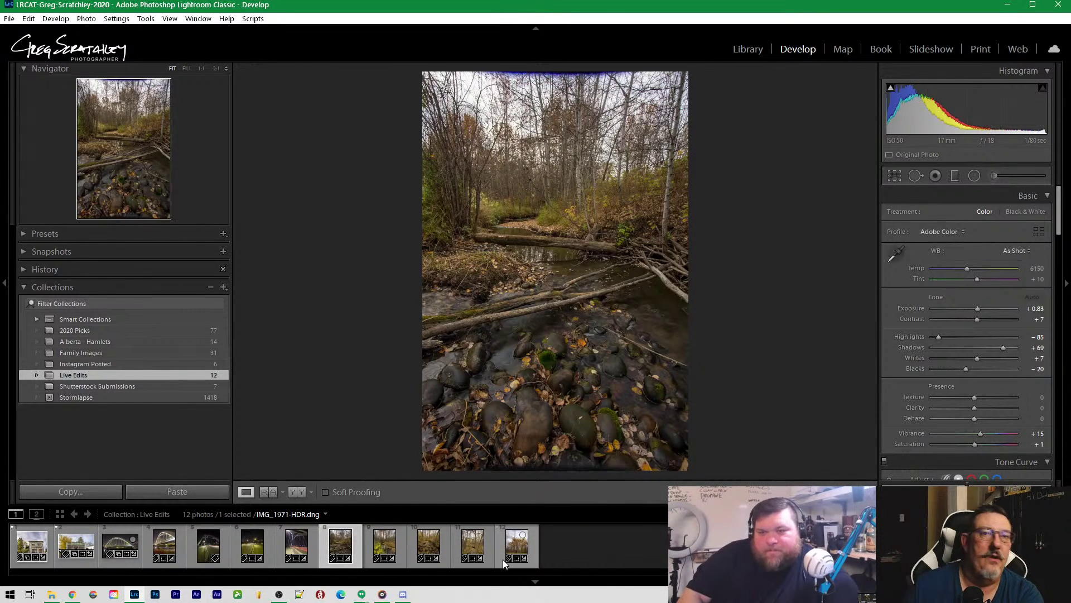
{"action": "left_click", "coordinate": [431, 543]}
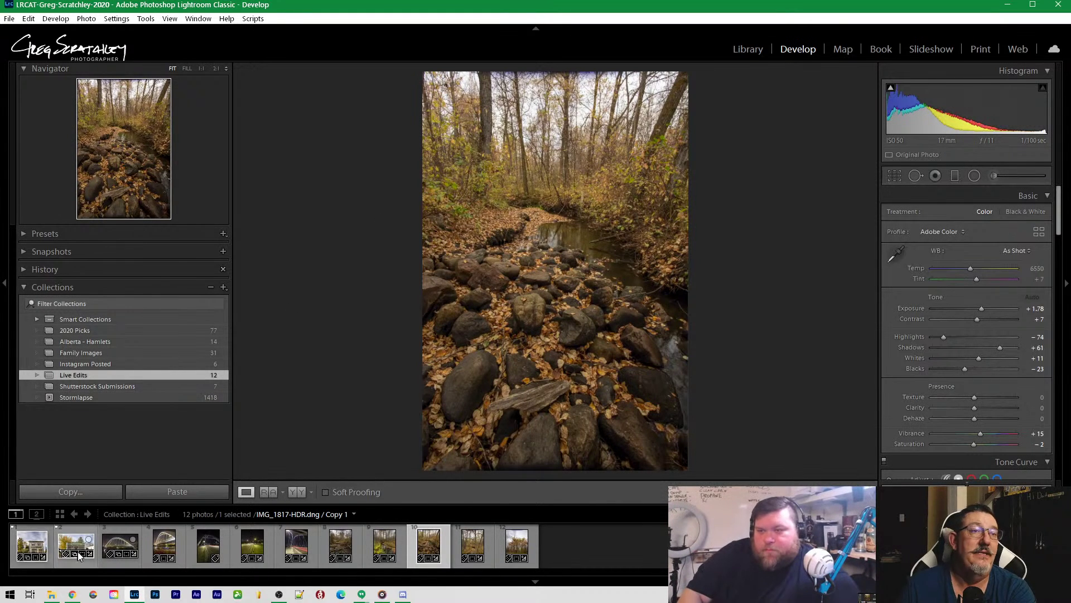
{"action": "left_click", "coordinate": [31, 546]}
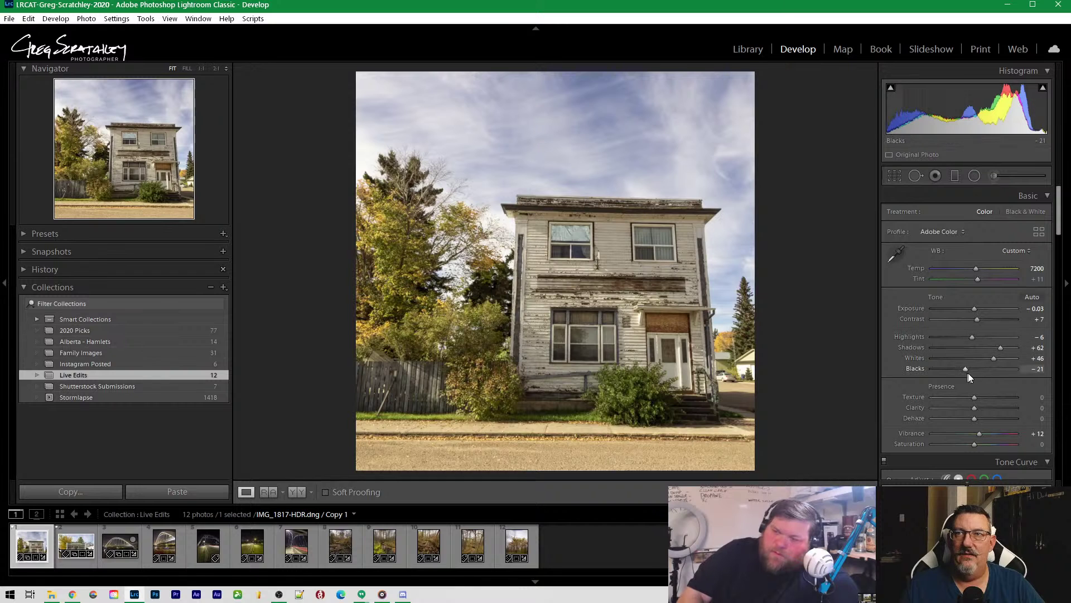
Set Dehaze to +25 and Clarity to +8 on the two-storey building photo
{"action": "left_click_drag", "start_coordinate": [974, 417], "coordinate": [991, 417]}
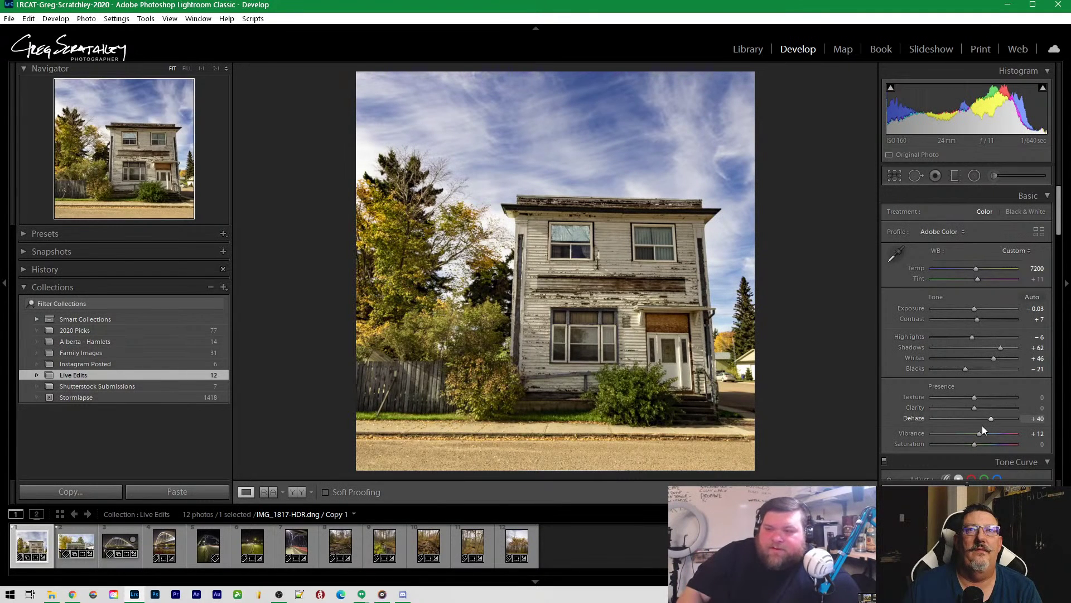
{"action": "left_click_drag", "start_coordinate": [975, 408], "coordinate": [981, 407]}
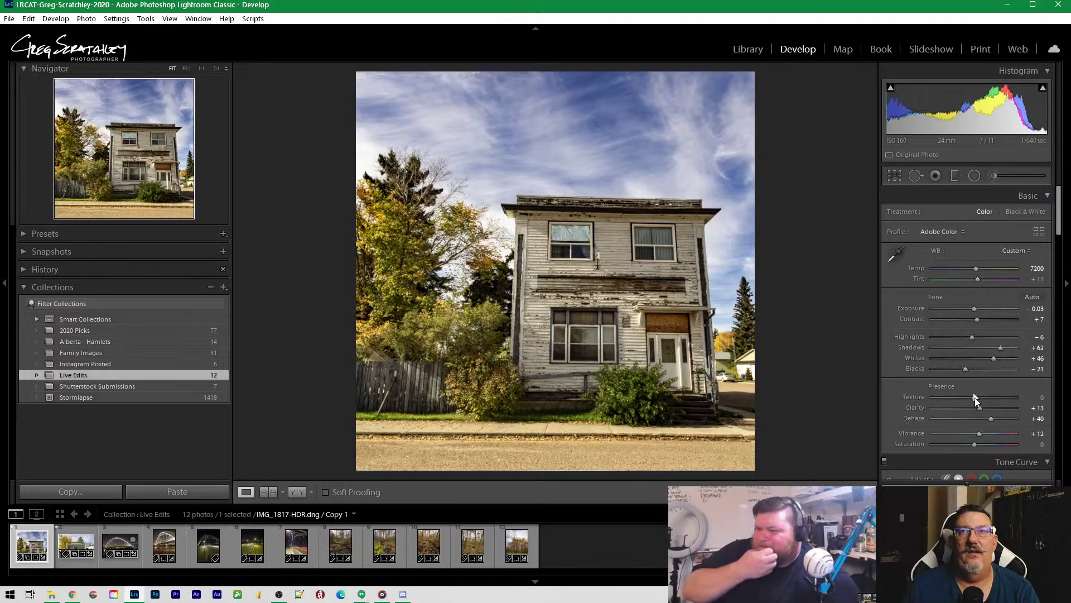
{"action": "left_click_drag", "start_coordinate": [990, 419], "coordinate": [984, 424]}
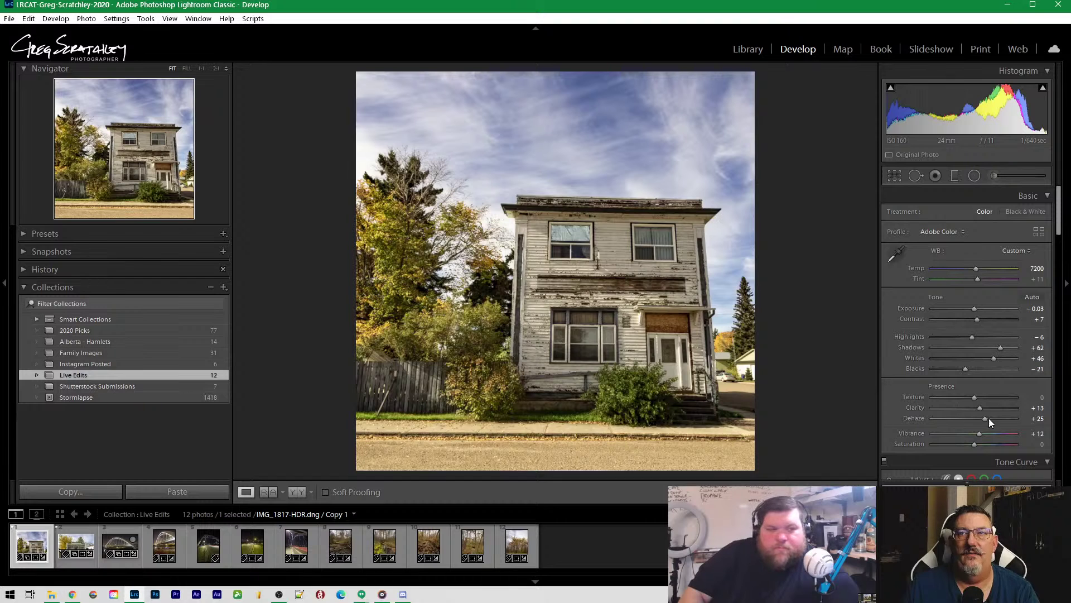
{"action": "mouse_move", "coordinate": [979, 407]}
{"action": "left_mouse_down"}
{"action": "mouse_move", "coordinate": [906, 407]}
{"action": "mouse_move", "coordinate": [1005, 410]}
{"action": "mouse_move", "coordinate": [978, 411]}
{"action": "left_mouse_up"}
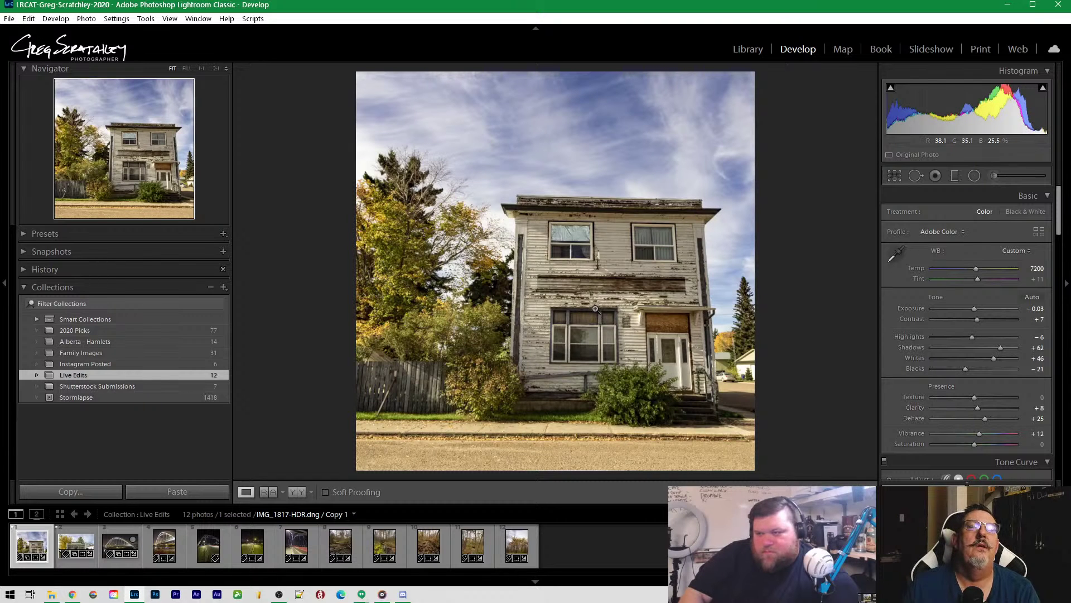
Examine the trees, peeling siding, windows and door canopy of the two-storey building photo at full size
{"action": "left_click", "coordinate": [427, 177]}
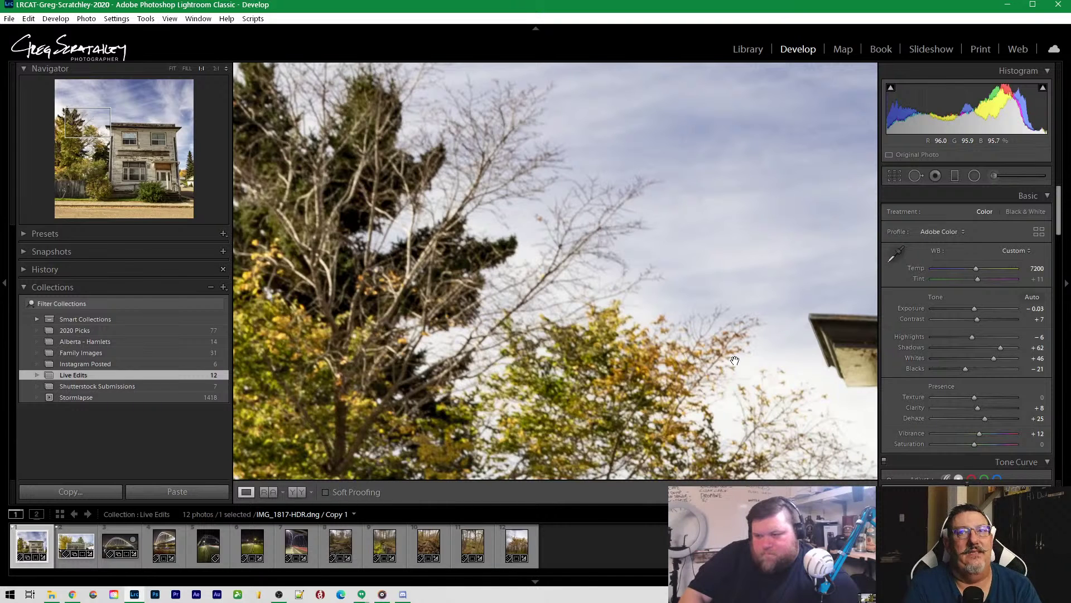
{"action": "left_click_drag", "start_coordinate": [792, 408], "coordinate": [653, 330]}
{"action": "left_click_drag", "start_coordinate": [854, 390], "coordinate": [458, 276]}
{"action": "left_click_drag", "start_coordinate": [647, 391], "coordinate": [726, 277]}
{"action": "left_click_drag", "start_coordinate": [700, 412], "coordinate": [689, 276]}
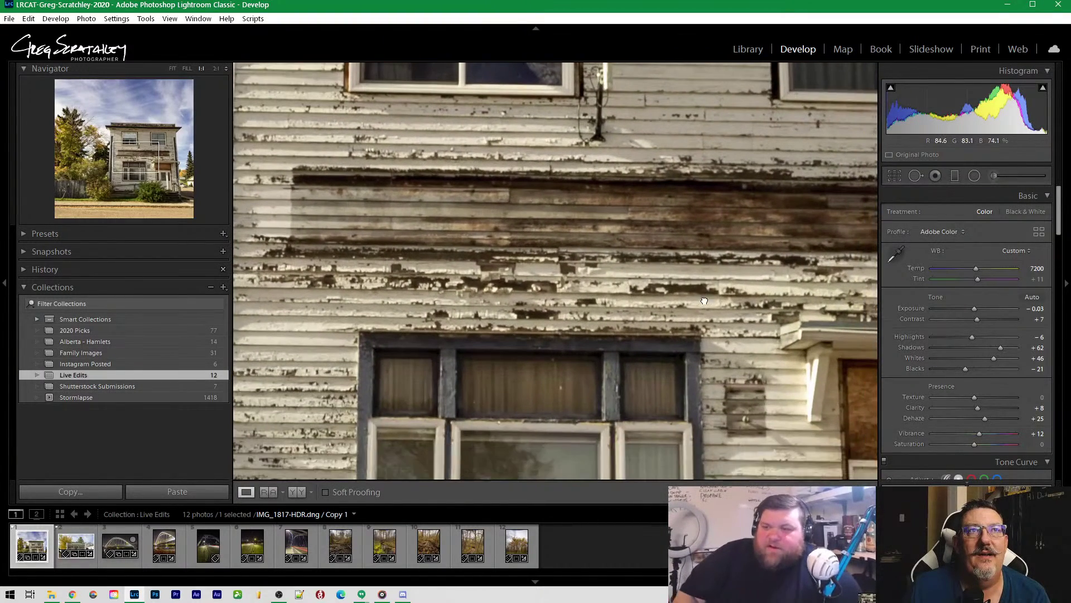
{"action": "left_click_drag", "start_coordinate": [416, 392], "coordinate": [512, 313]}
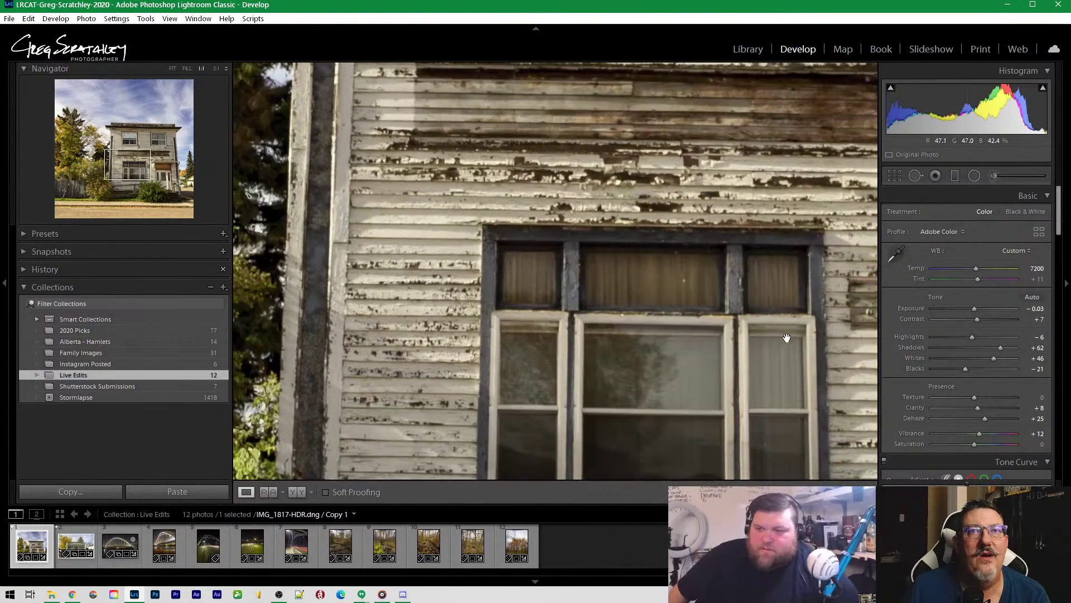
{"action": "left_click_drag", "start_coordinate": [786, 338], "coordinate": [465, 364]}
{"action": "left_click_drag", "start_coordinate": [625, 323], "coordinate": [548, 398]}
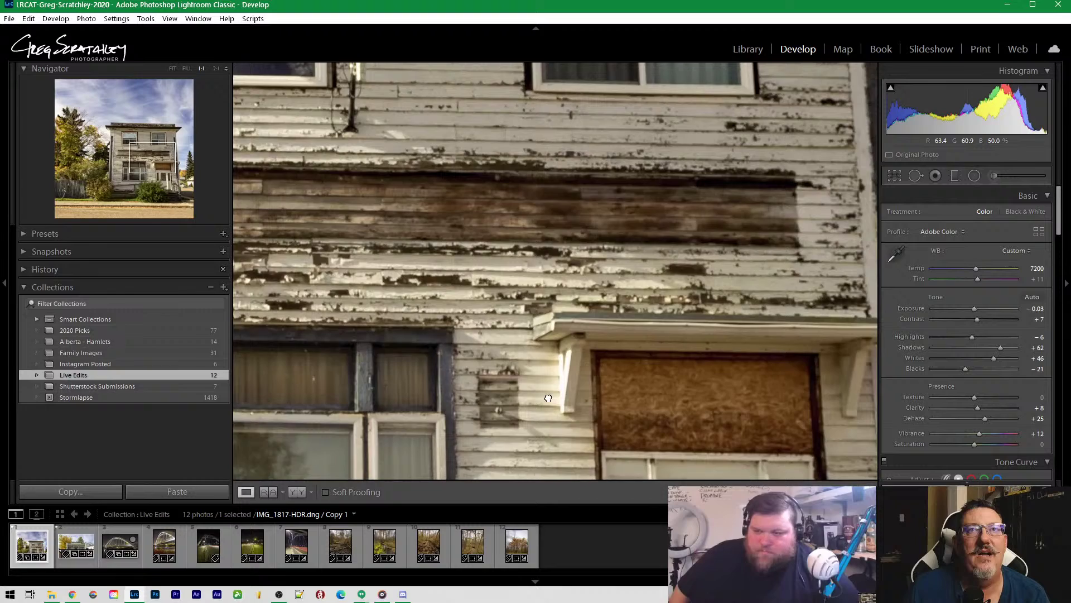
{"action": "left_click", "coordinate": [516, 292]}
{"action": "left_click", "coordinate": [618, 302]}
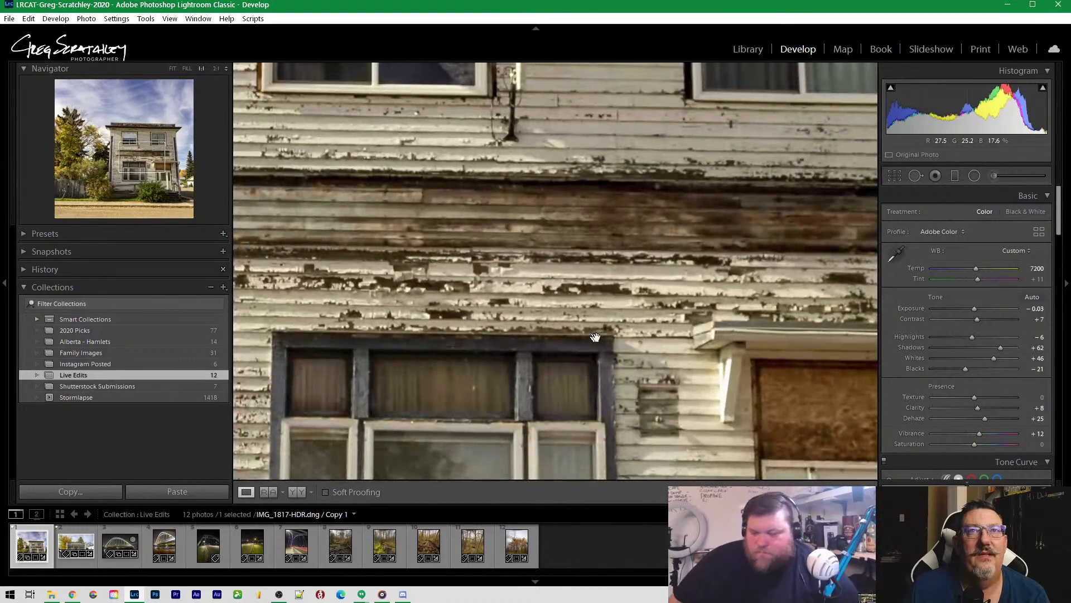
{"action": "left_click_drag", "start_coordinate": [650, 339], "coordinate": [669, 312]}
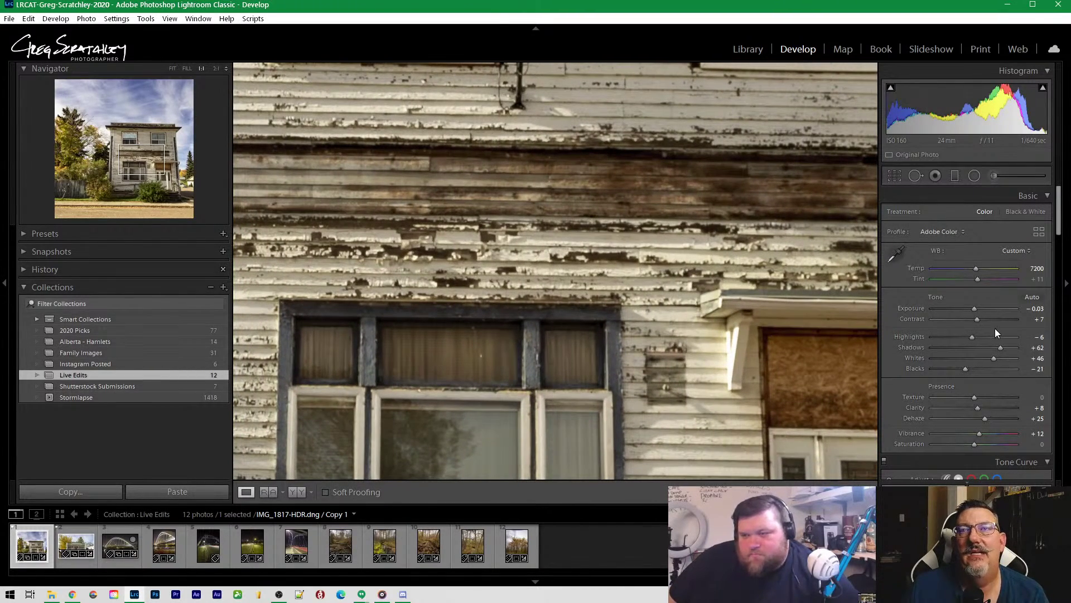
{"action": "scroll", "coordinate": [1024, 435], "scroll_direction": "down", "scroll_amount": 2}
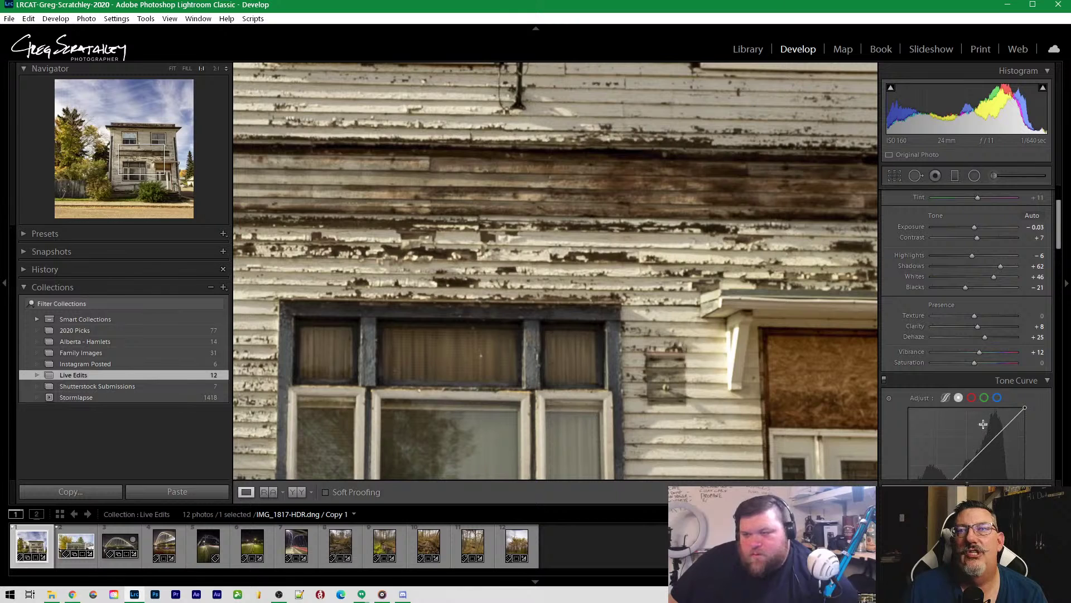
{"action": "scroll", "coordinate": [972, 403], "scroll_direction": "down", "scroll_amount": 2}
{"action": "scroll", "coordinate": [972, 404], "scroll_direction": "up", "scroll_amount": 2}
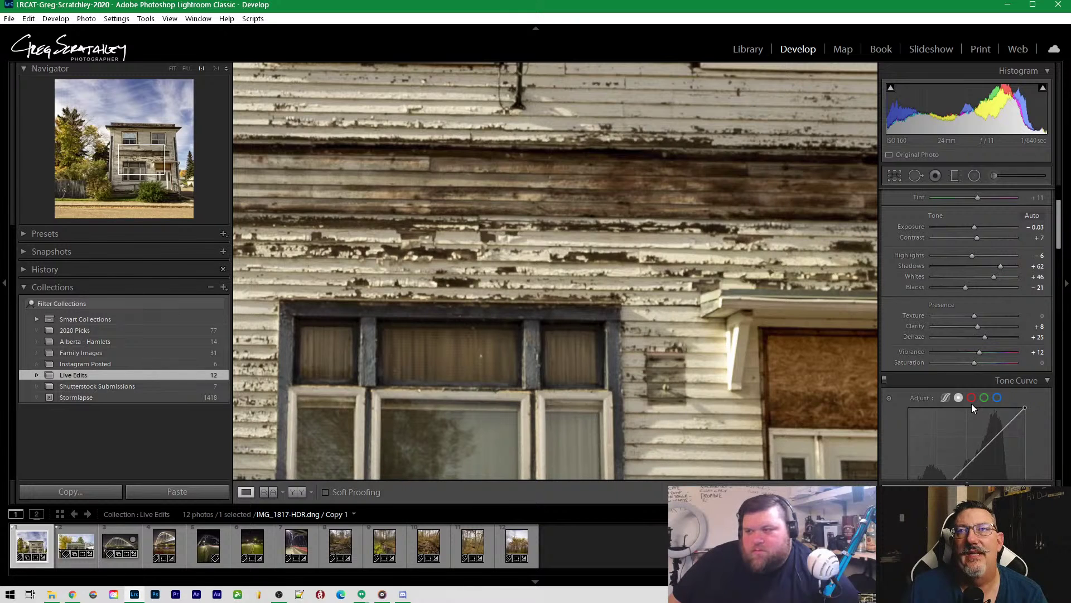
{"action": "scroll", "coordinate": [972, 403], "scroll_direction": "down", "scroll_amount": 8}
{"action": "scroll", "coordinate": [972, 404], "scroll_direction": "up", "scroll_amount": 2}
{"action": "left_click", "coordinate": [561, 249]}
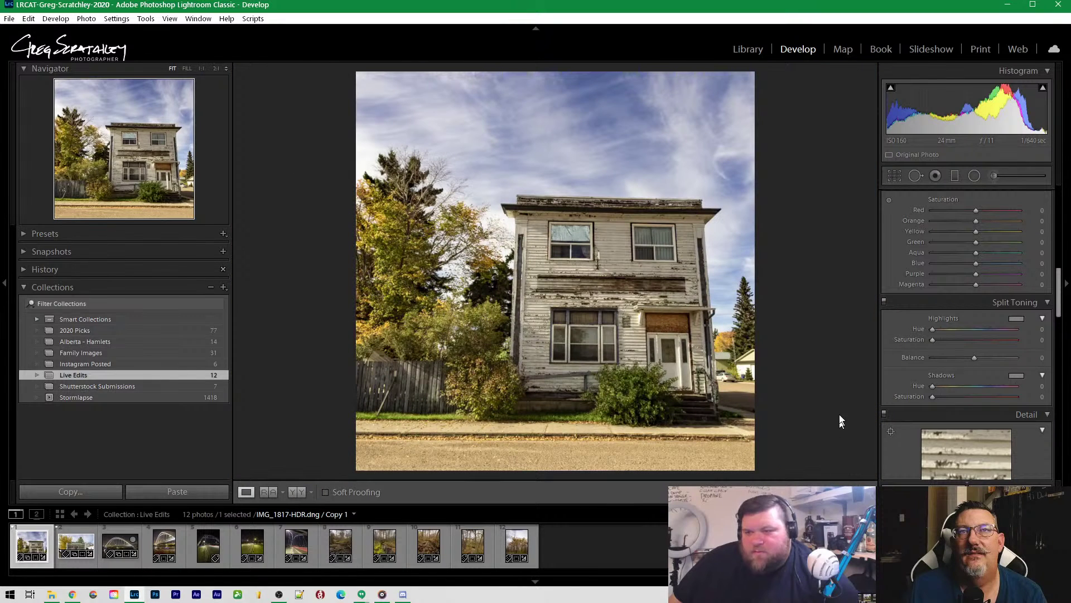
Recrop the two-storey building photo at 1 x 1, placing the building left of centre and including the fire hydrant and street
{"action": "left_click", "coordinate": [895, 176]}
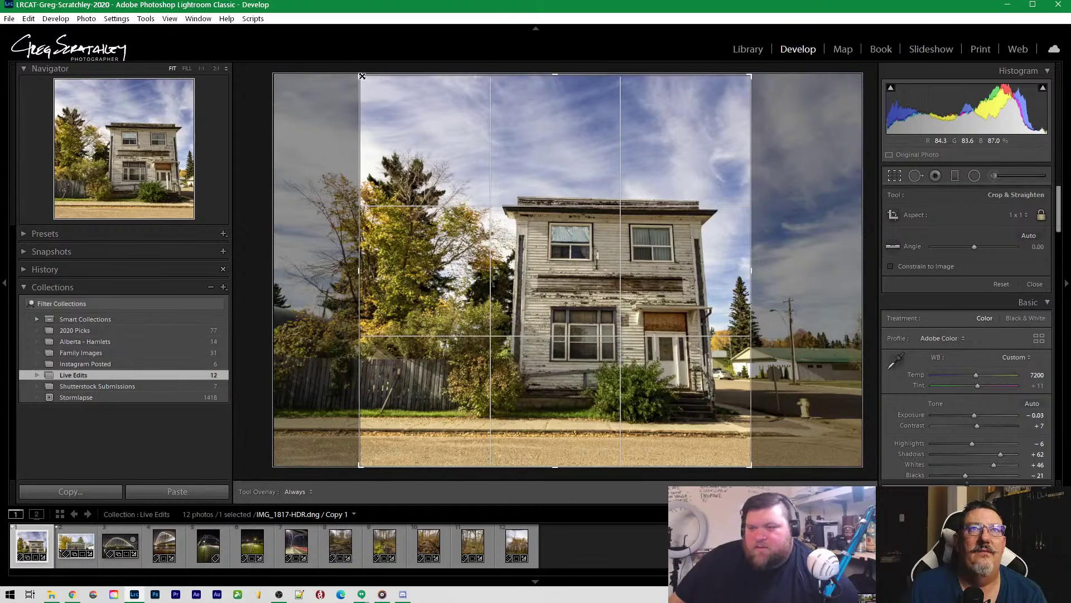
{"action": "left_click_drag", "start_coordinate": [361, 76], "coordinate": [421, 131]}
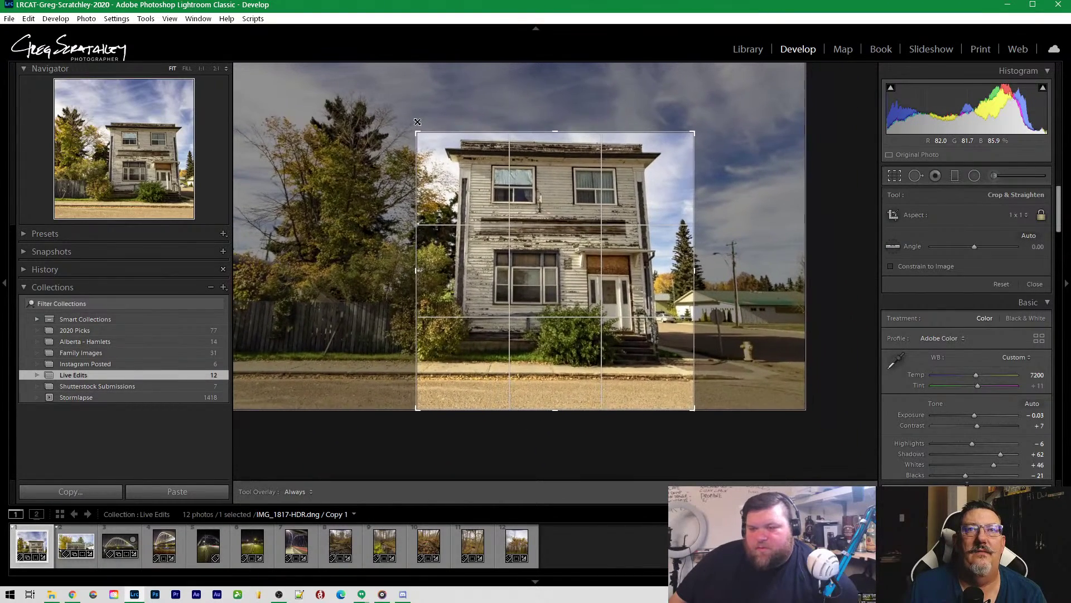
{"action": "left_click_drag", "start_coordinate": [481, 195], "coordinate": [485, 244]}
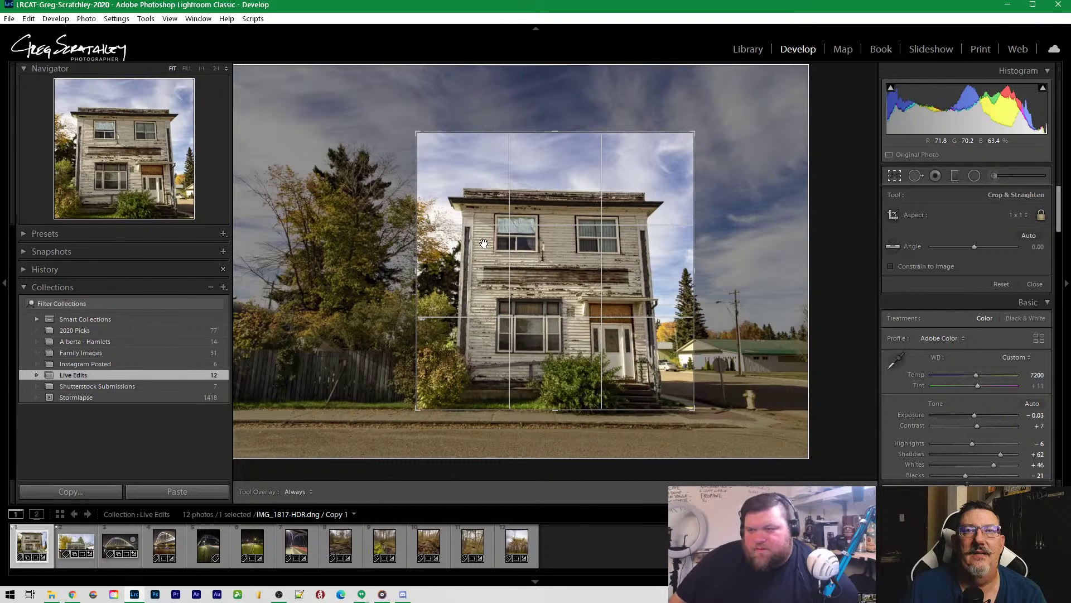
{"action": "left_click_drag", "start_coordinate": [416, 132], "coordinate": [383, 100]}
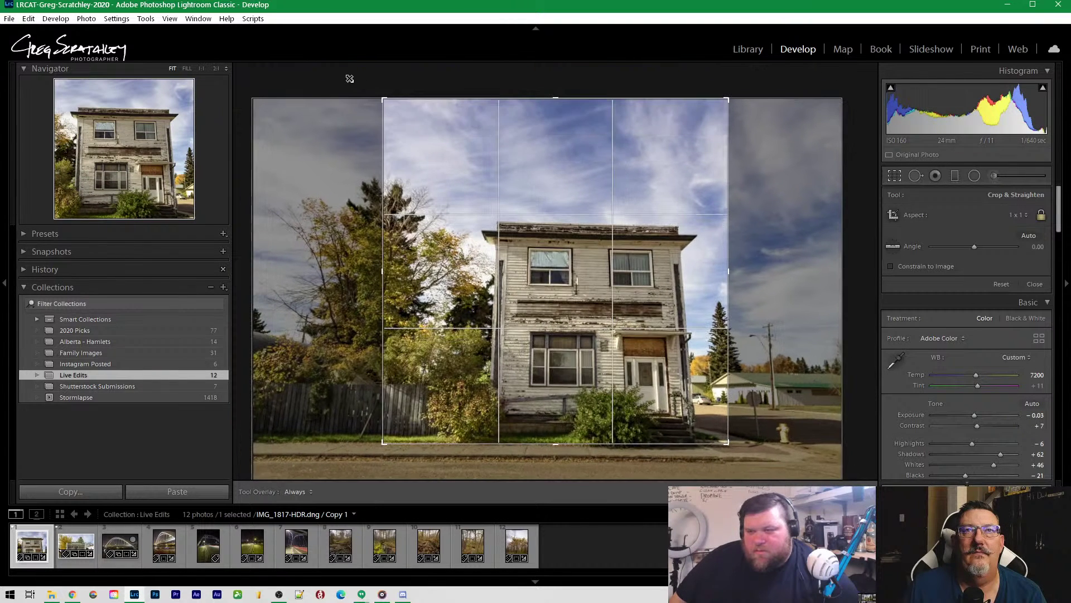
{"action": "left_click_drag", "start_coordinate": [539, 272], "coordinate": [534, 276]}
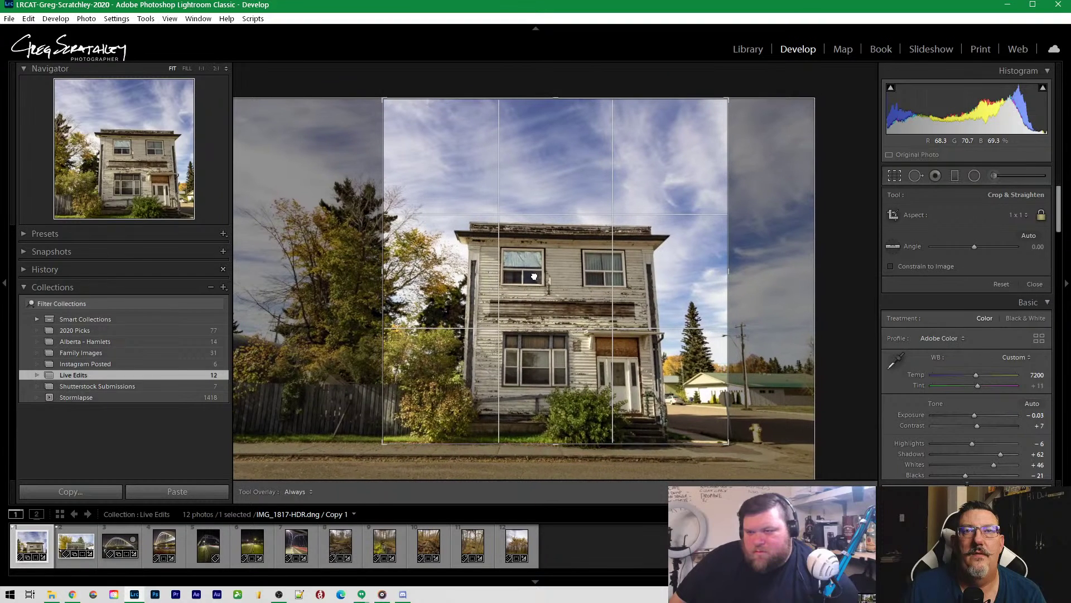
{"action": "left_click_drag", "start_coordinate": [534, 276], "coordinate": [530, 276]}
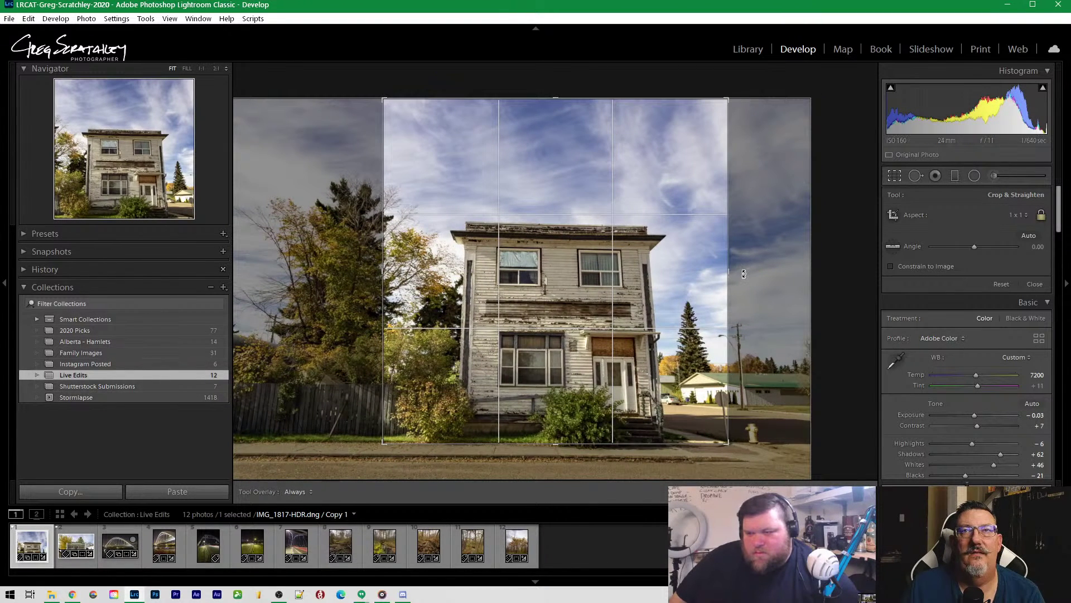
{"action": "left_click_drag", "start_coordinate": [744, 271], "coordinate": [740, 271]}
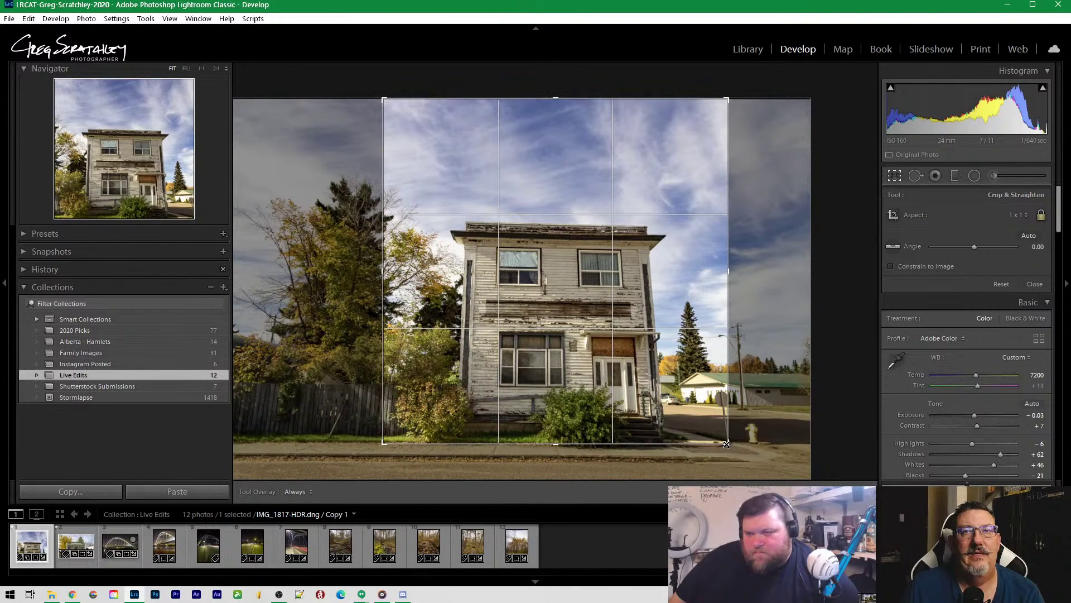
{"action": "left_click_drag", "start_coordinate": [619, 272], "coordinate": [580, 251]}
{"action": "left_click_drag", "start_coordinate": [383, 99], "coordinate": [374, 89]}
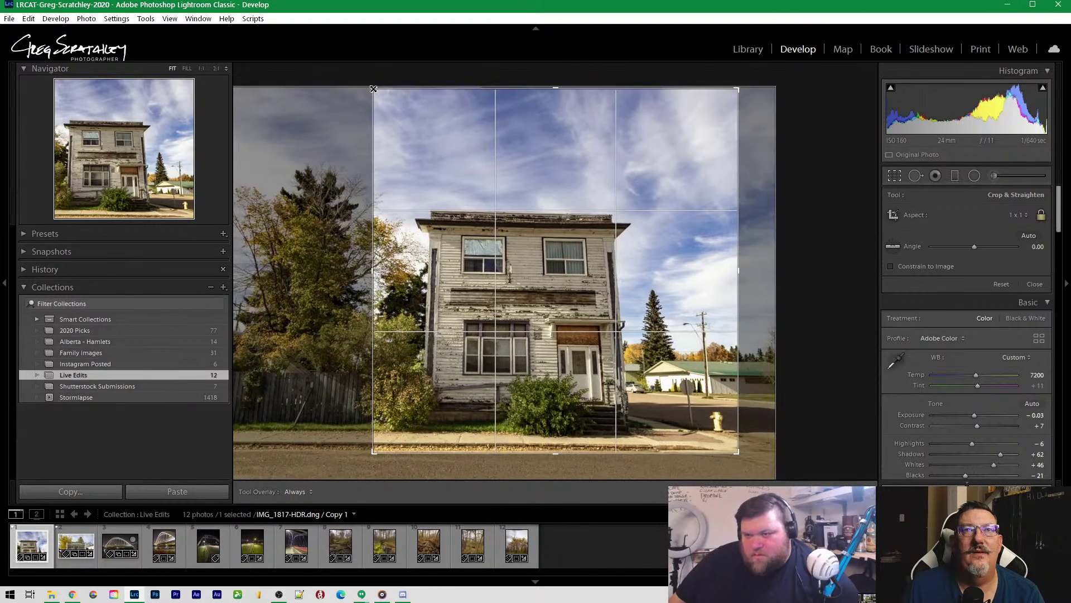
{"action": "left_click_drag", "start_coordinate": [618, 355], "coordinate": [608, 345]}
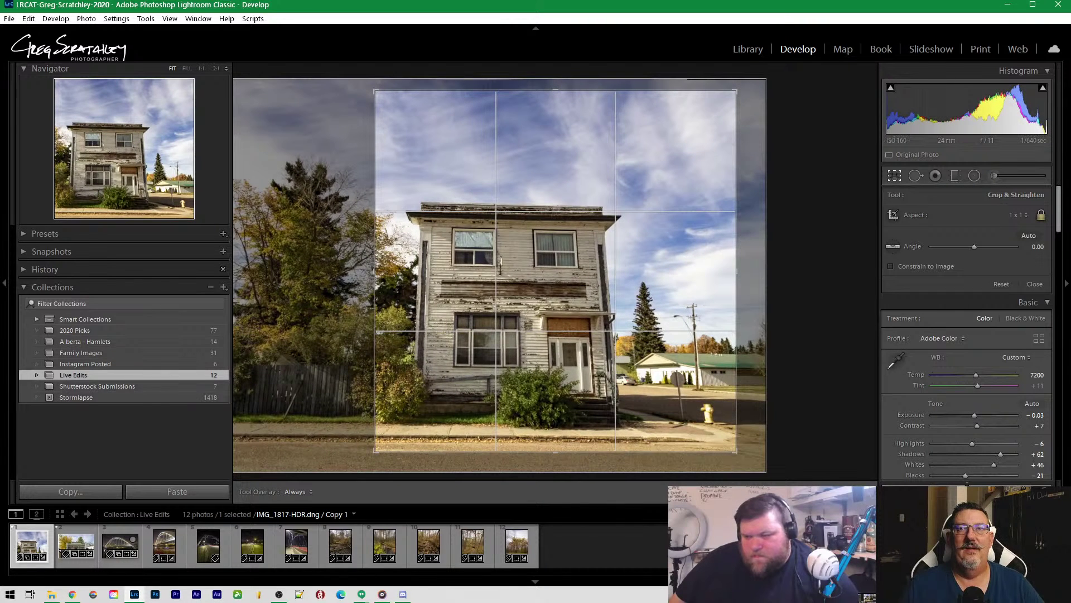
{"action": "key", "text": "Return"}
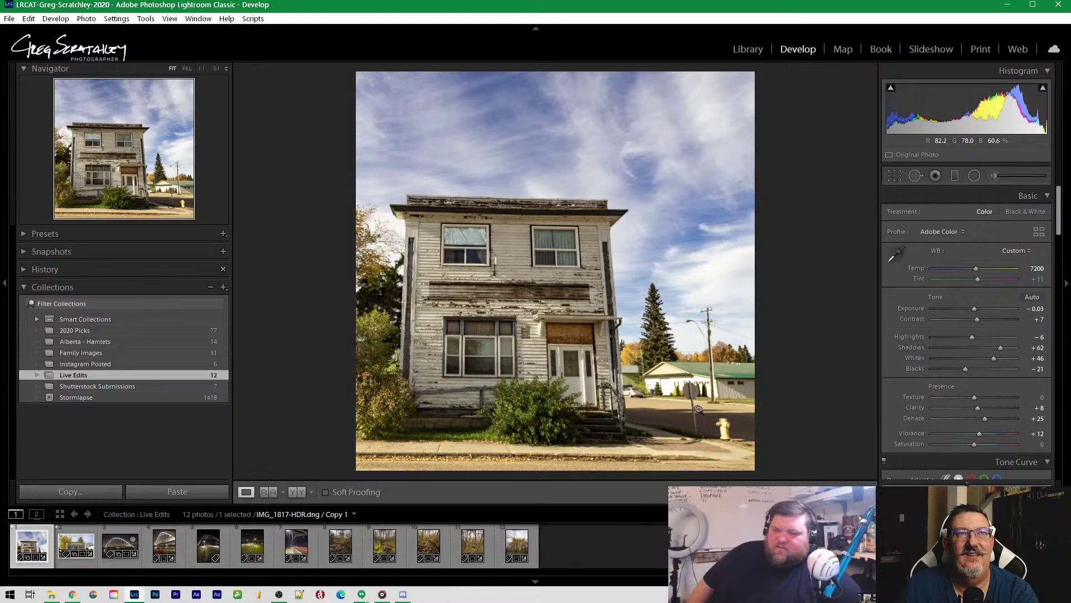
Convert the building photo to black and white with Dehaze +76, Shadows +68, Whites +39, Blacks -27 and a Blue mix of -35
{"action": "left_click", "coordinate": [1030, 212]}
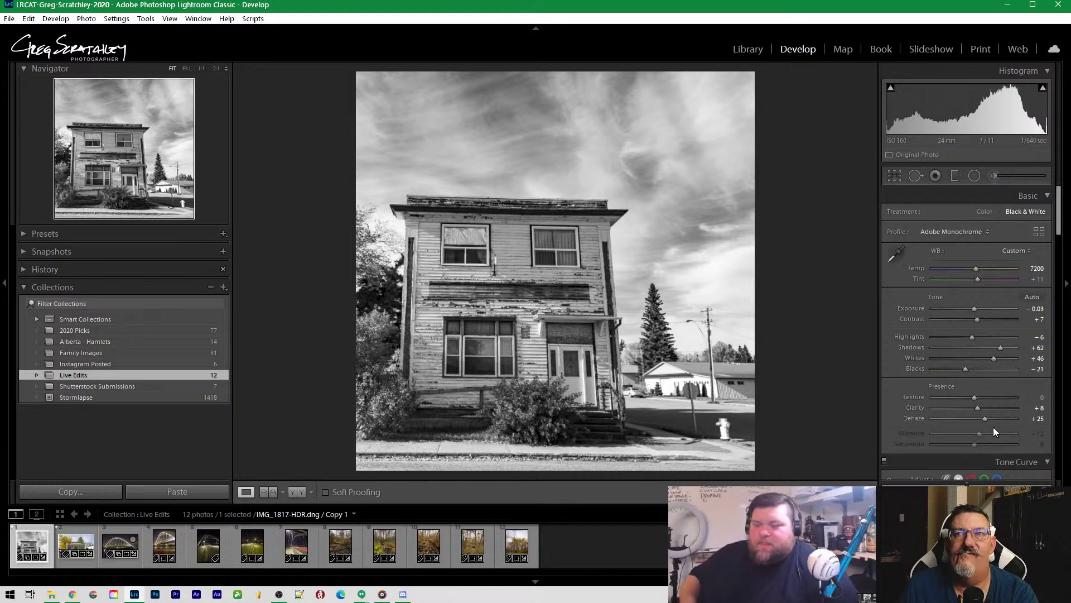
{"action": "left_click_drag", "start_coordinate": [985, 419], "coordinate": [1004, 417]}
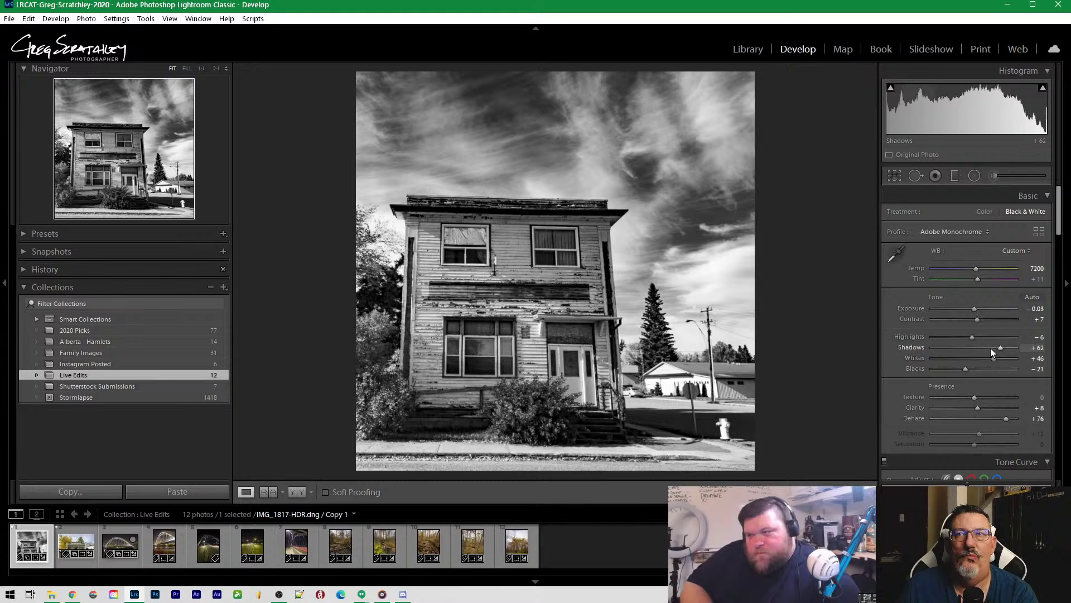
{"action": "left_click_drag", "start_coordinate": [1002, 348], "coordinate": [963, 370]}
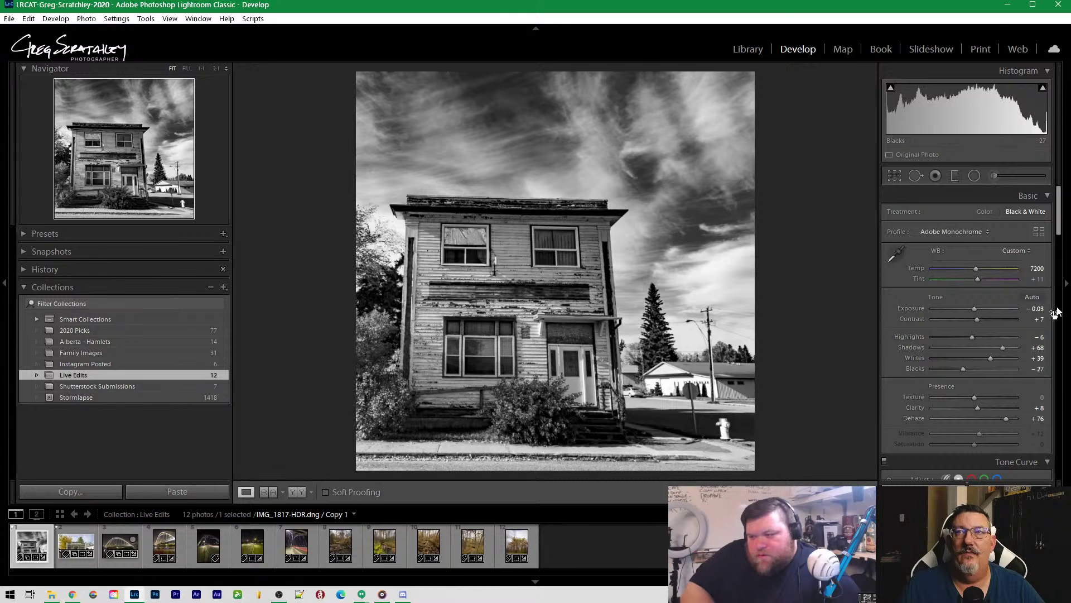
{"action": "left_click_drag", "start_coordinate": [1063, 220], "coordinate": [1063, 283]}
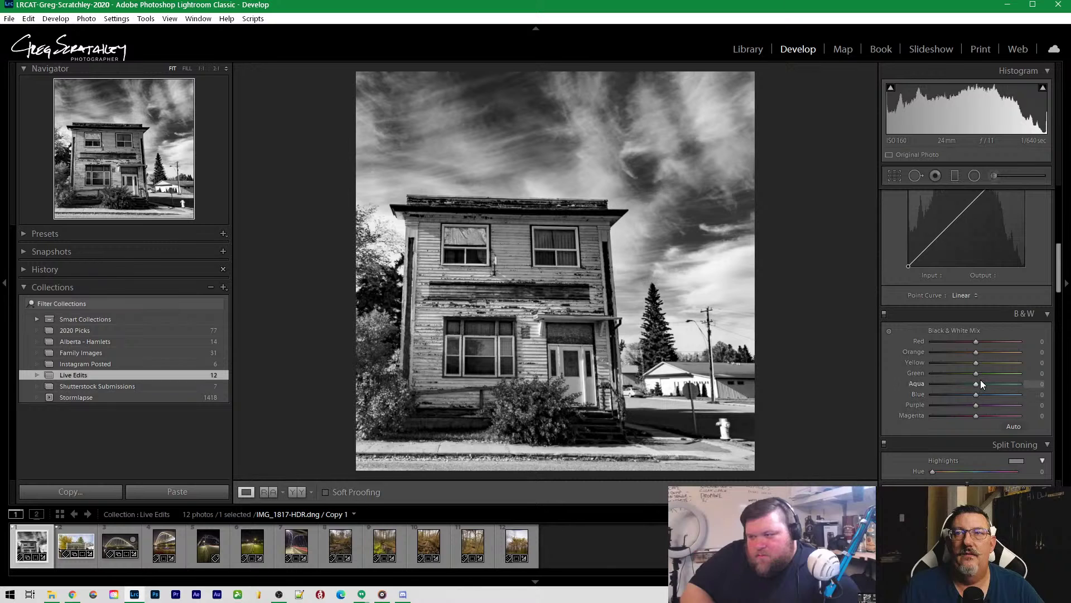
{"action": "left_click_drag", "start_coordinate": [976, 396], "coordinate": [962, 396]}
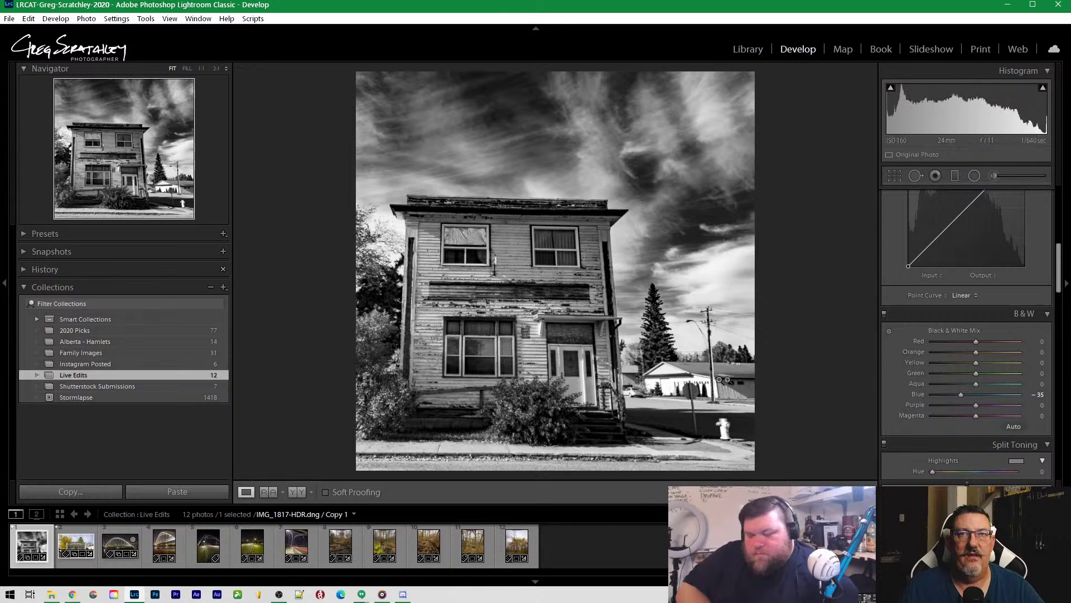
Brush over the bright low house beyond the fire hydrant and set that mask's Exposure to -1.23 and Contrast to -48
{"action": "left_click", "coordinate": [994, 175]}
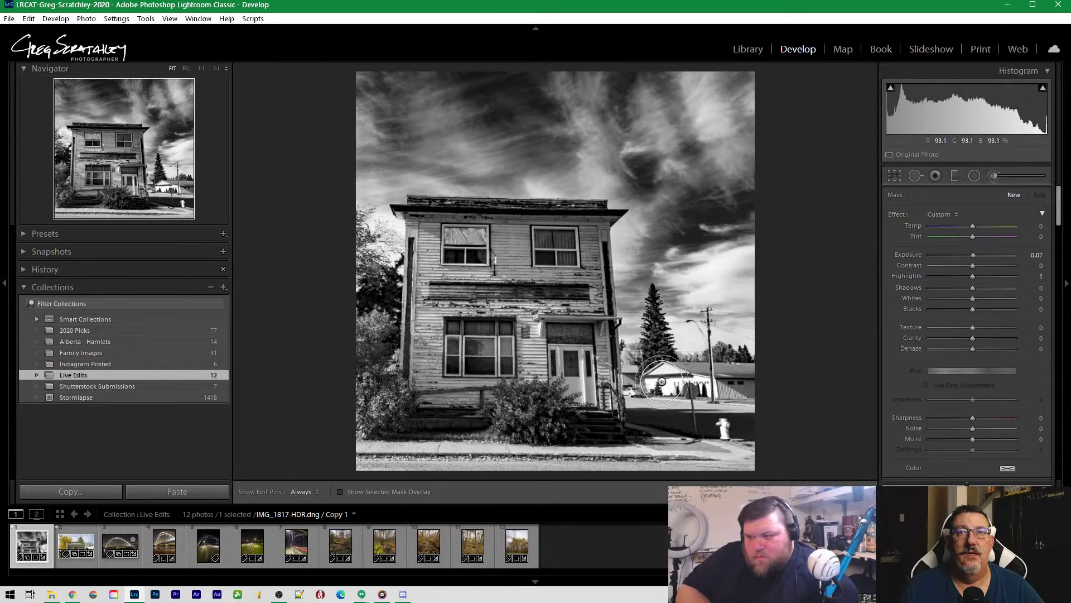
{"action": "key", "text": "h"}
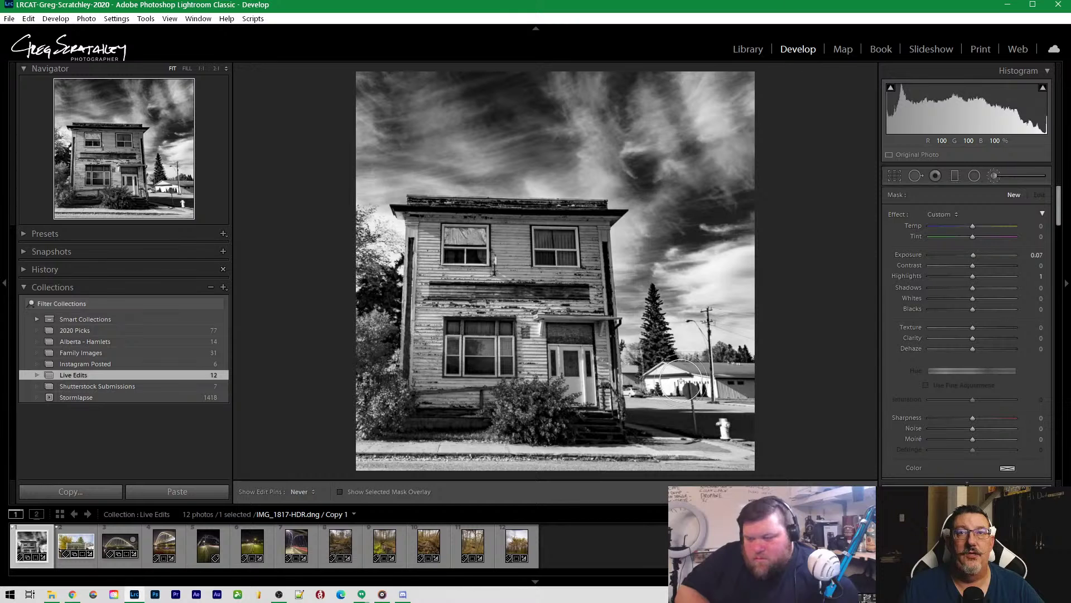
{"action": "left_click_drag", "start_coordinate": [703, 381], "coordinate": [784, 389]}
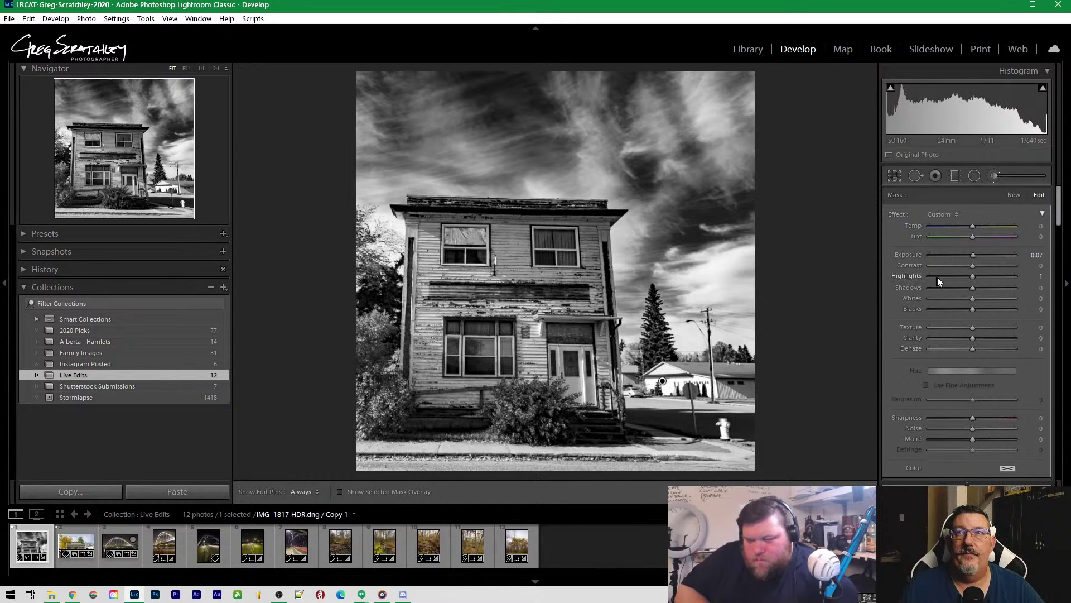
{"action": "left_click_drag", "start_coordinate": [972, 256], "coordinate": [959, 259]}
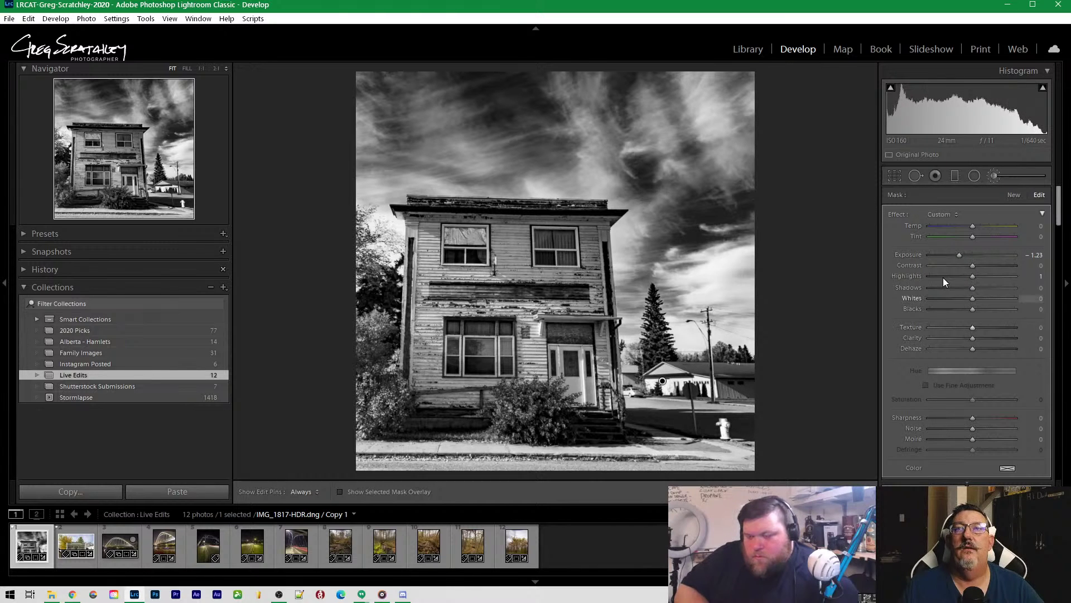
{"action": "left_click_drag", "start_coordinate": [974, 266], "coordinate": [952, 266]}
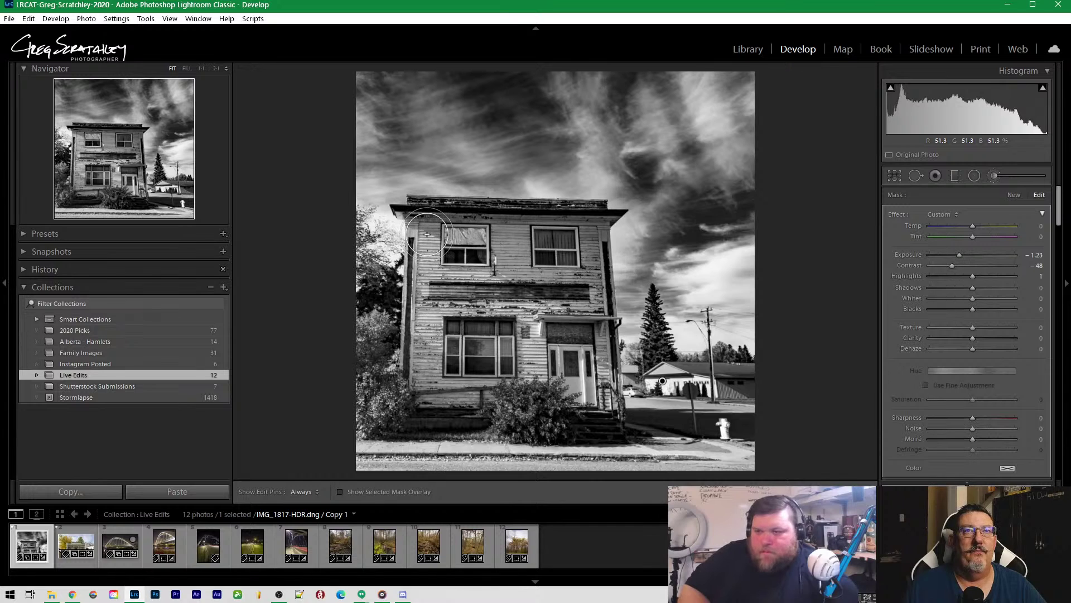
{"action": "key", "text": "h"}
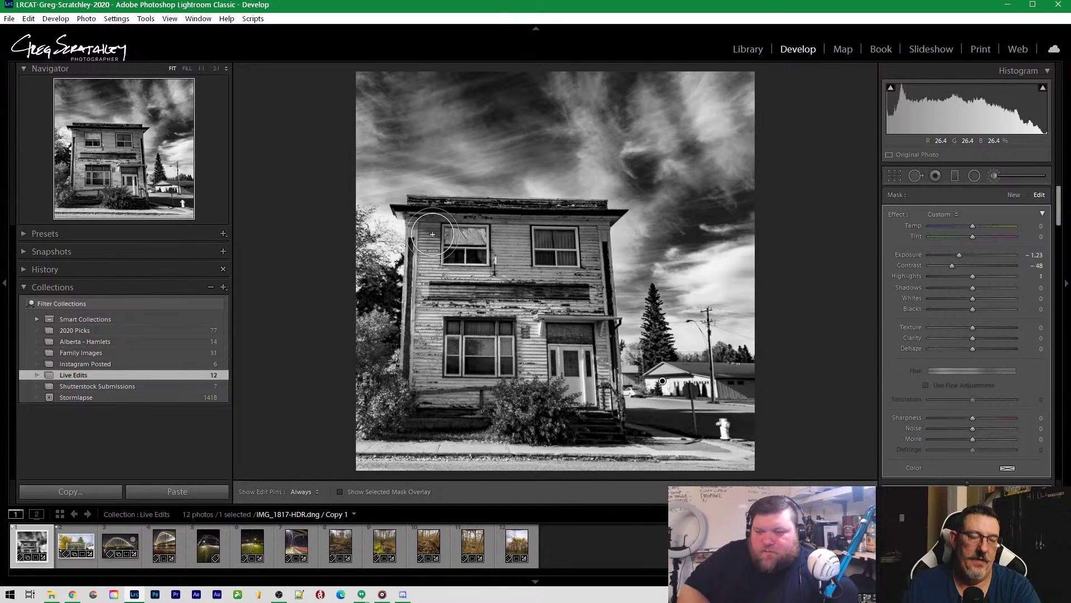
{"action": "key", "text": "ctrl+z"}
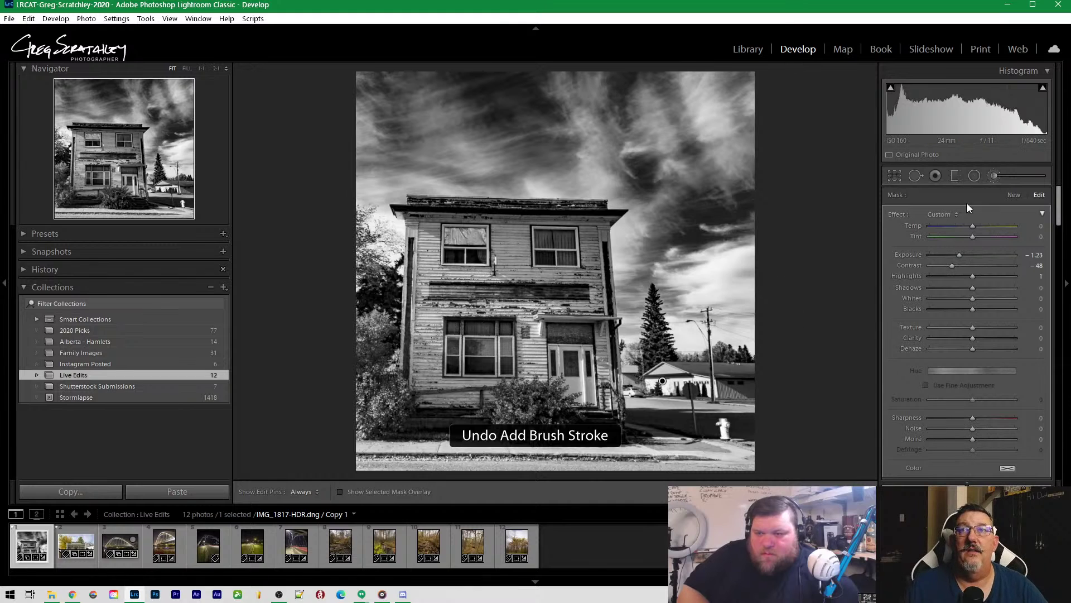
Paint a new brush mask over the front of the two-storey building and set its Exposure to 0.60
{"action": "left_click", "coordinate": [993, 176]}
{"action": "left_click", "coordinate": [993, 177]}
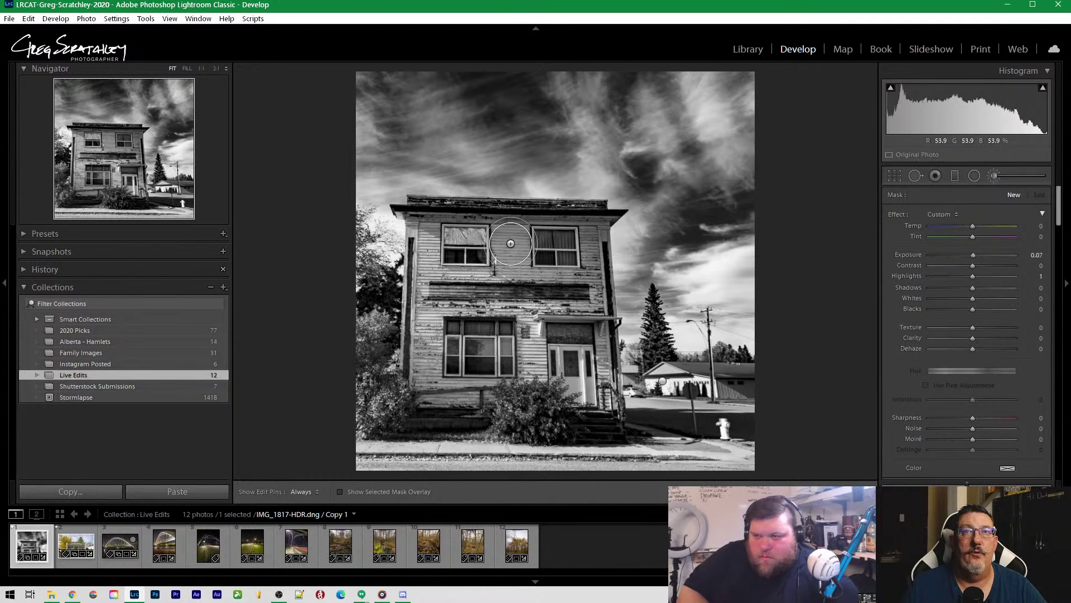
{"action": "left_click_drag", "start_coordinate": [508, 245], "coordinate": [509, 258]}
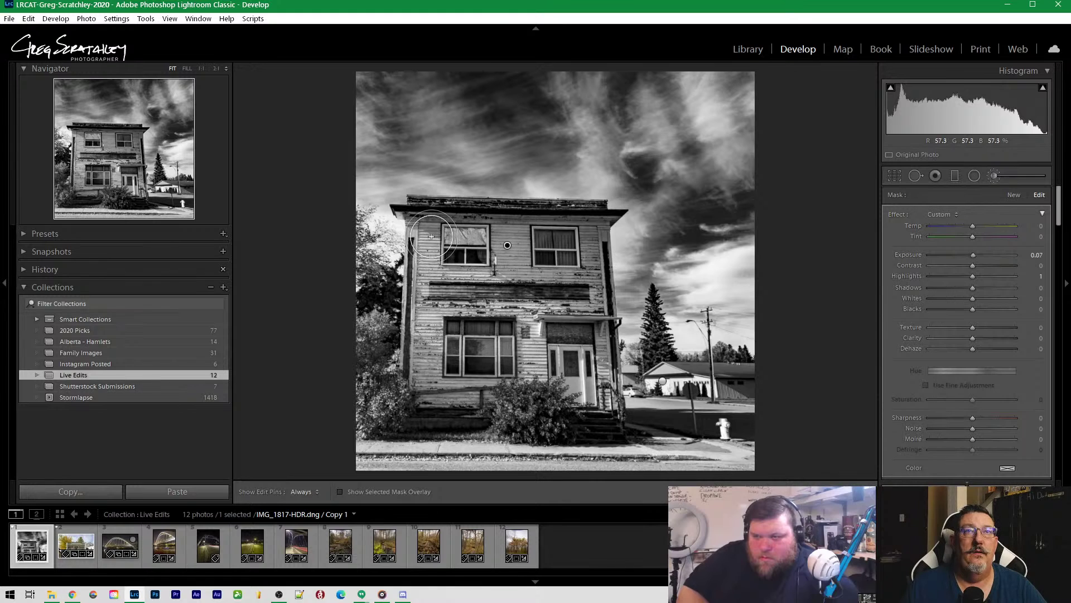
{"action": "key", "text": "h"}
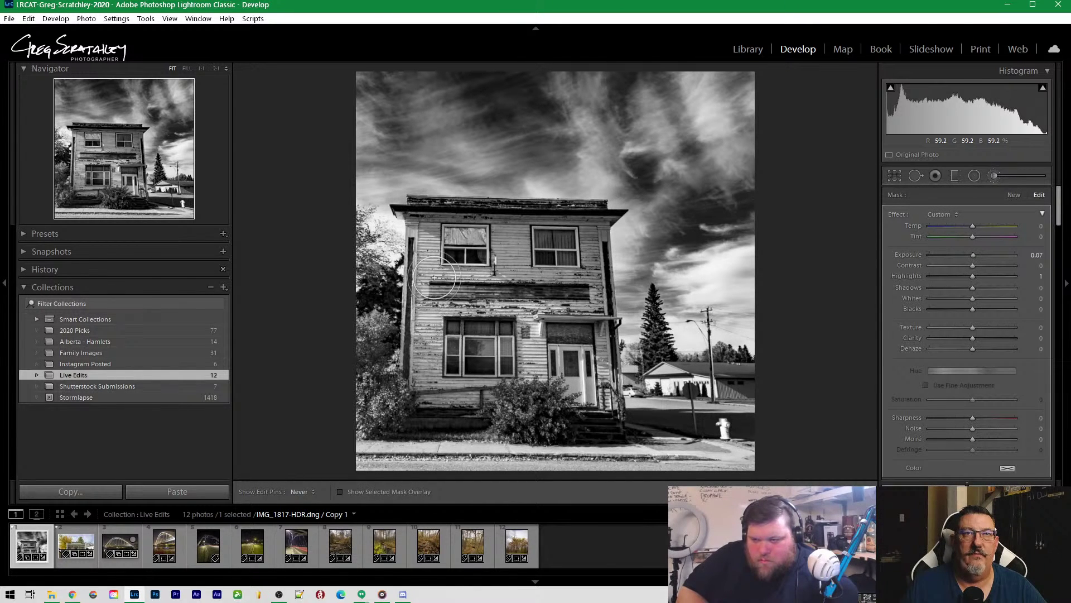
{"action": "key", "text": "h"}
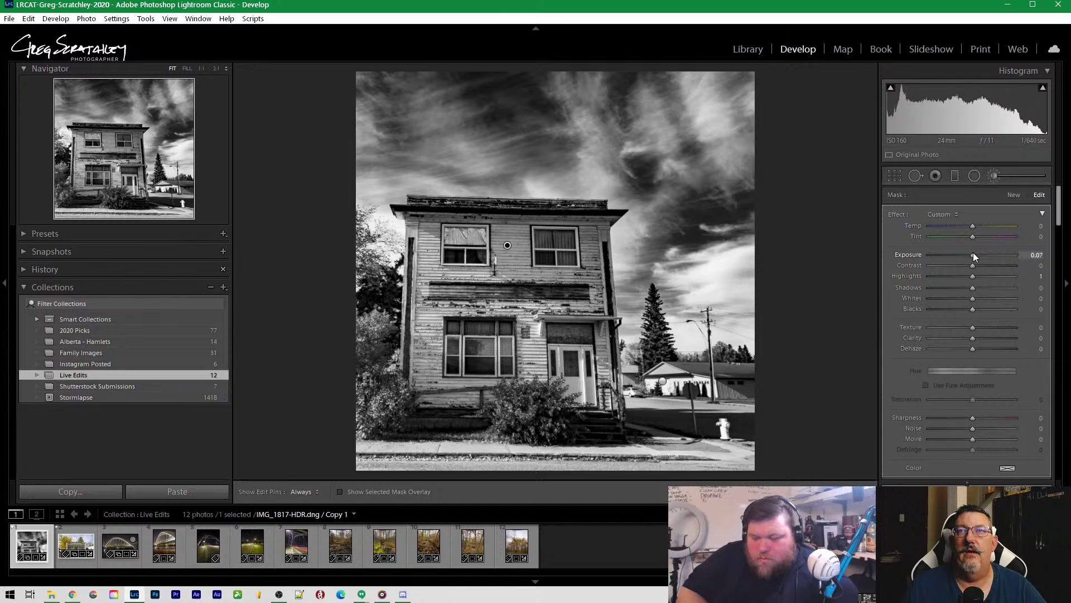
{"action": "left_click_drag", "start_coordinate": [973, 253], "coordinate": [979, 254]}
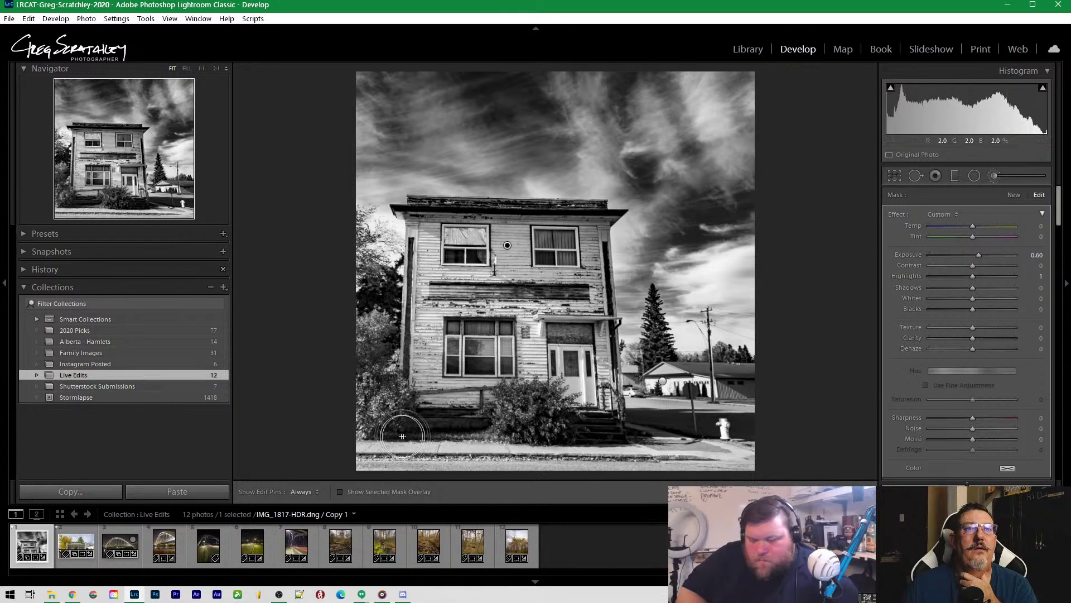
Check the façade mask's coverage, extend it along the building's base with a smaller brush, and close the Adjustment Brush
{"action": "left_click", "coordinate": [351, 493]}
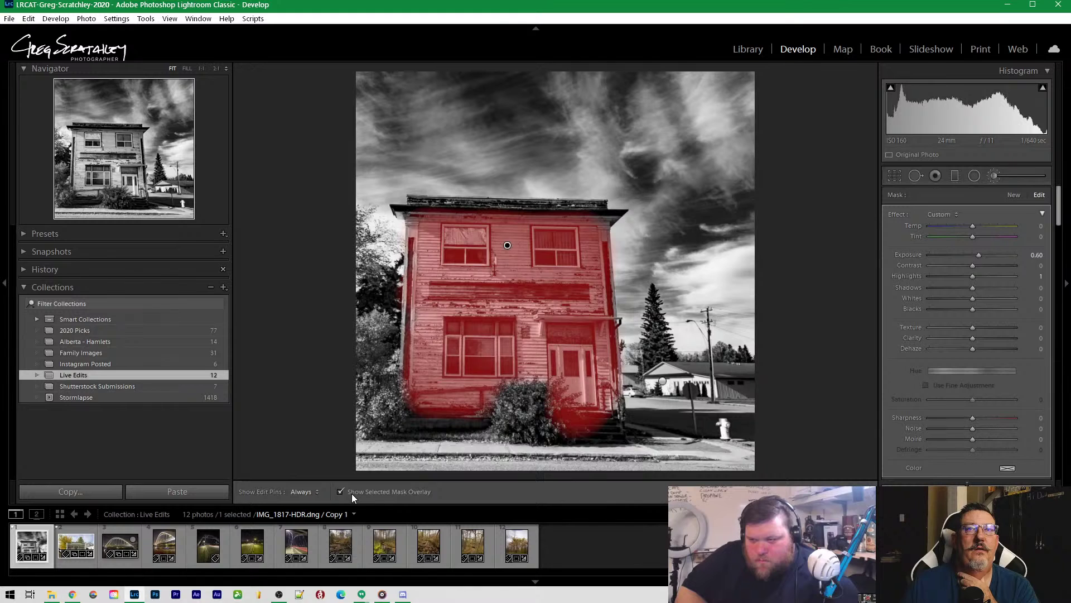
{"action": "left_click", "coordinate": [351, 493]}
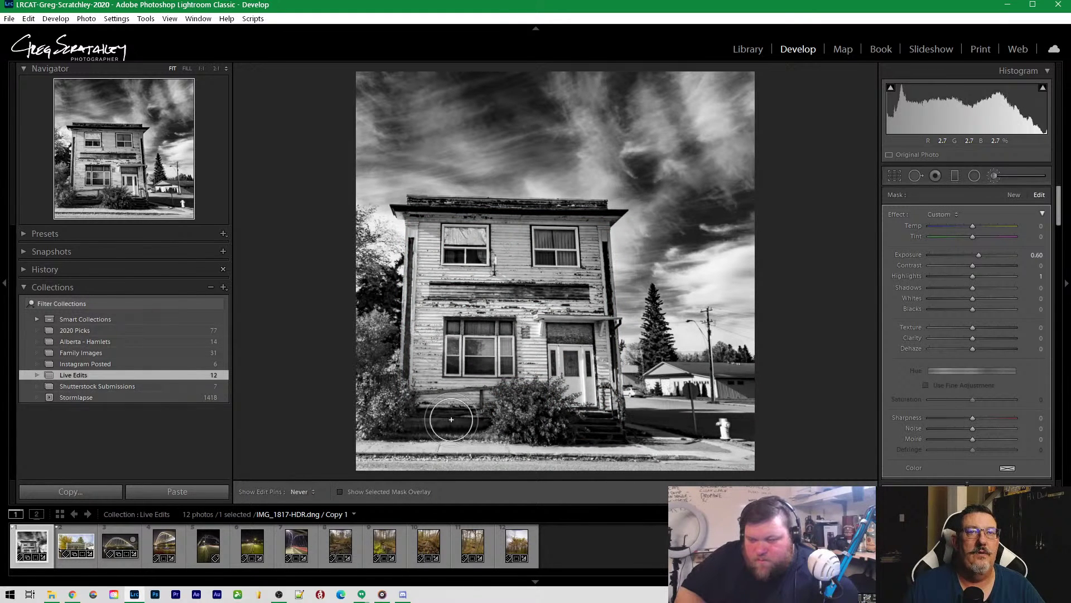
{"action": "left_click_drag", "start_coordinate": [519, 420], "coordinate": [611, 427]}
{"action": "scroll", "coordinate": [625, 428], "scroll_direction": "down", "scroll_amount": 3}
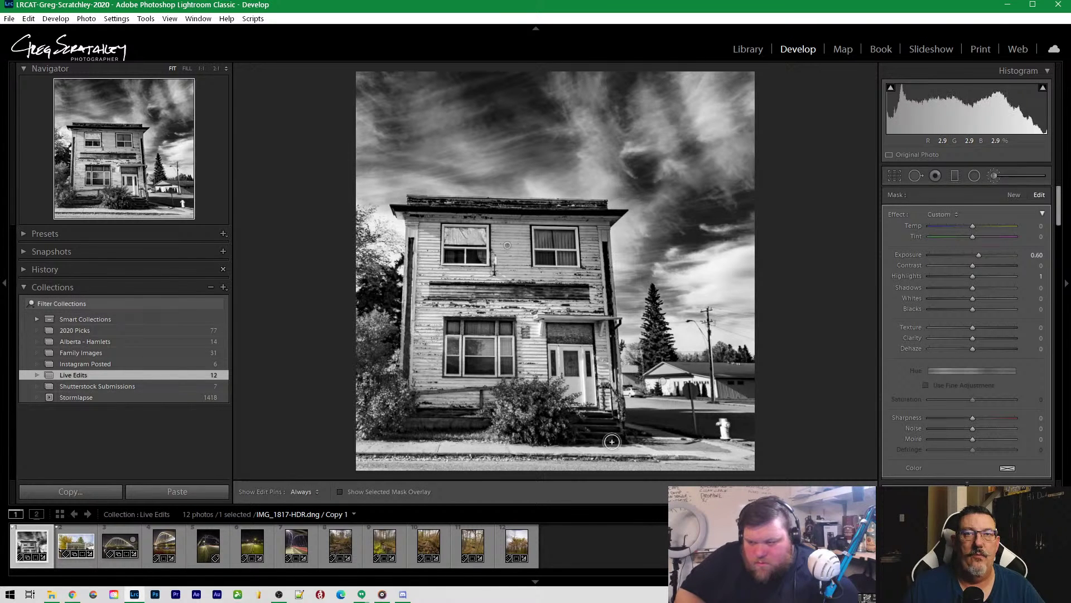
{"action": "key", "text": "h"}
{"action": "key", "text": "h"}
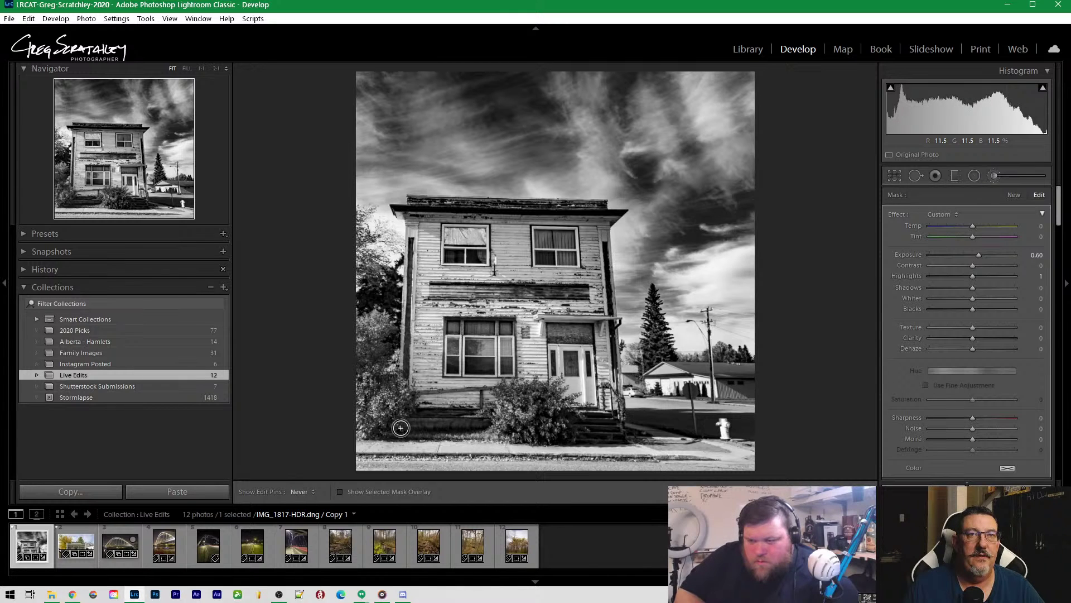
{"action": "key", "text": "h"}
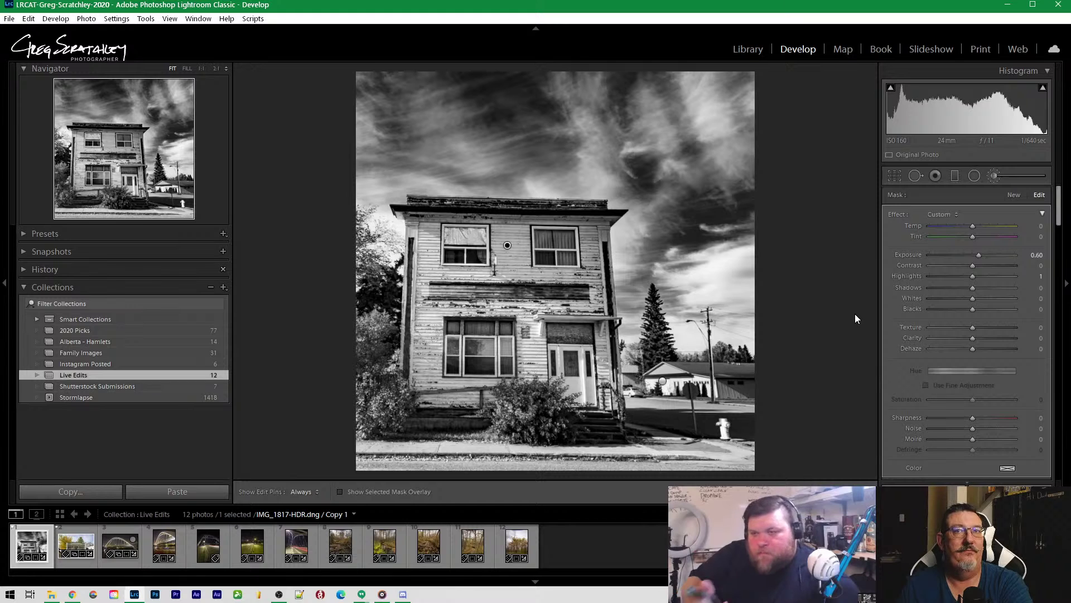
{"action": "key", "text": "shift+m"}
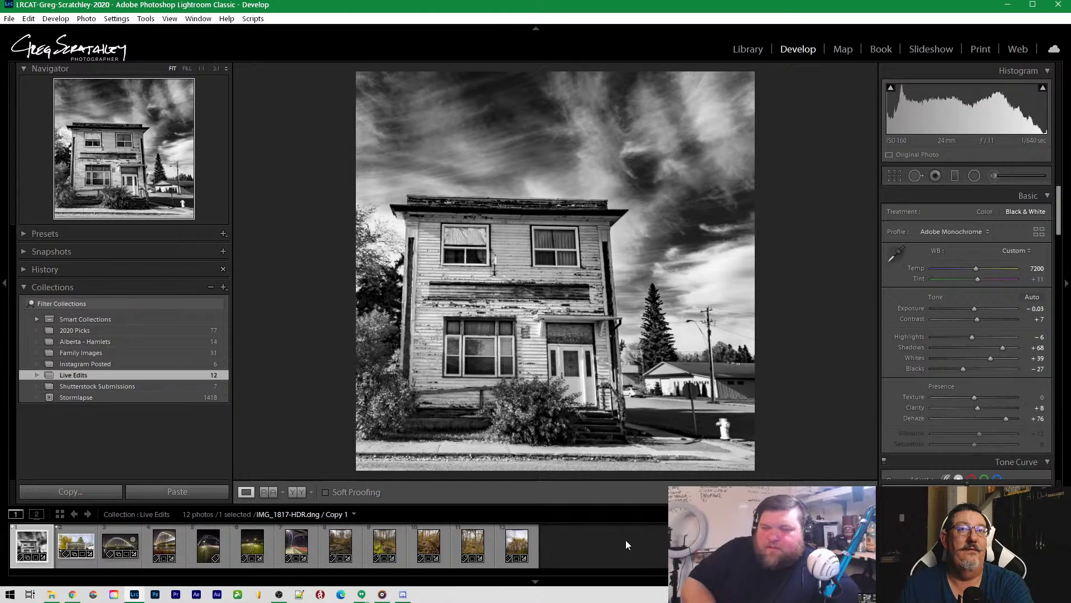
Create a virtual copy of the black-and-white building photo
{"action": "right_click", "coordinate": [30, 540]}
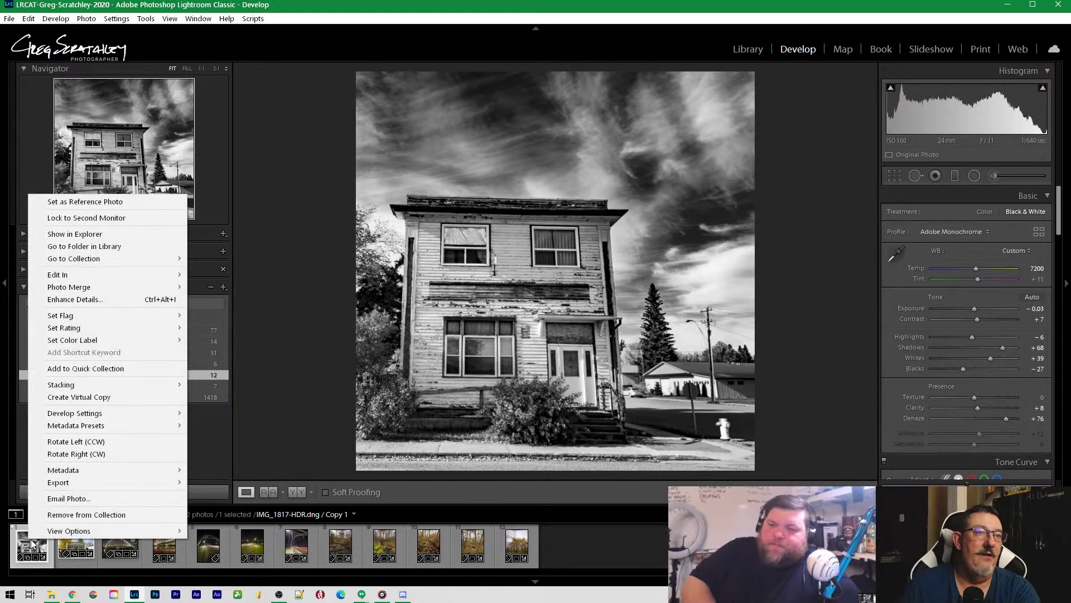
{"action": "left_click", "coordinate": [101, 397]}
{"action": "mouse_move", "coordinate": [51, 593]}
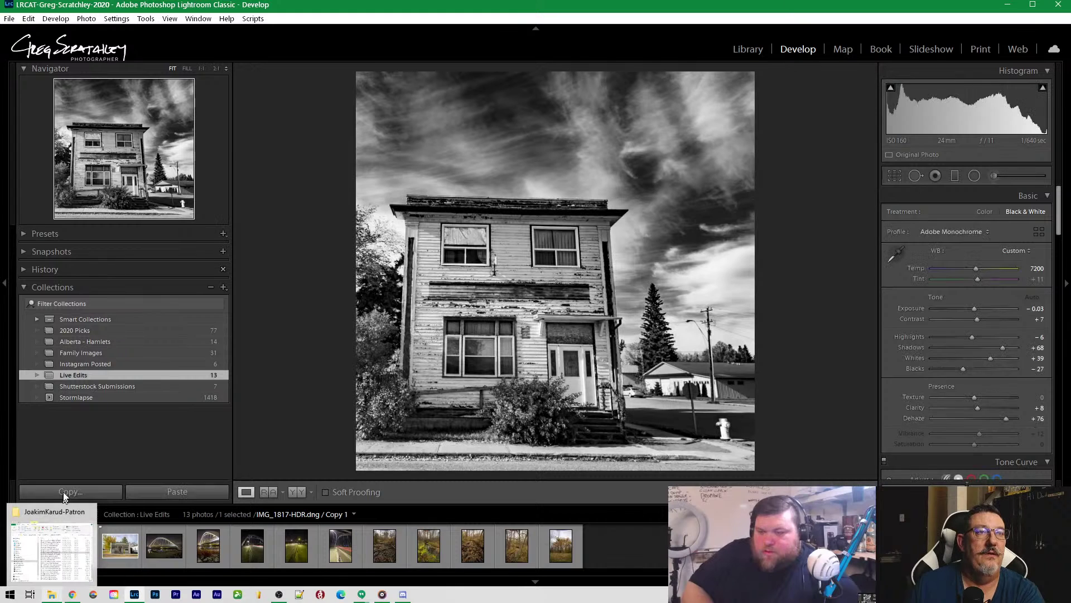
{"action": "left_click", "coordinate": [609, 537]}
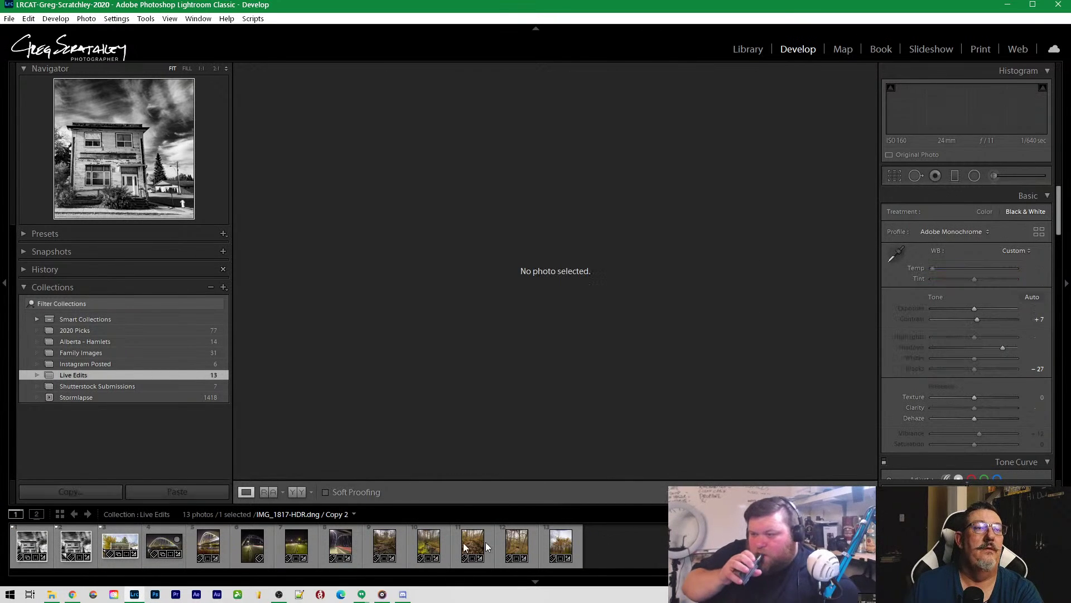
{"action": "left_click", "coordinate": [22, 552]}
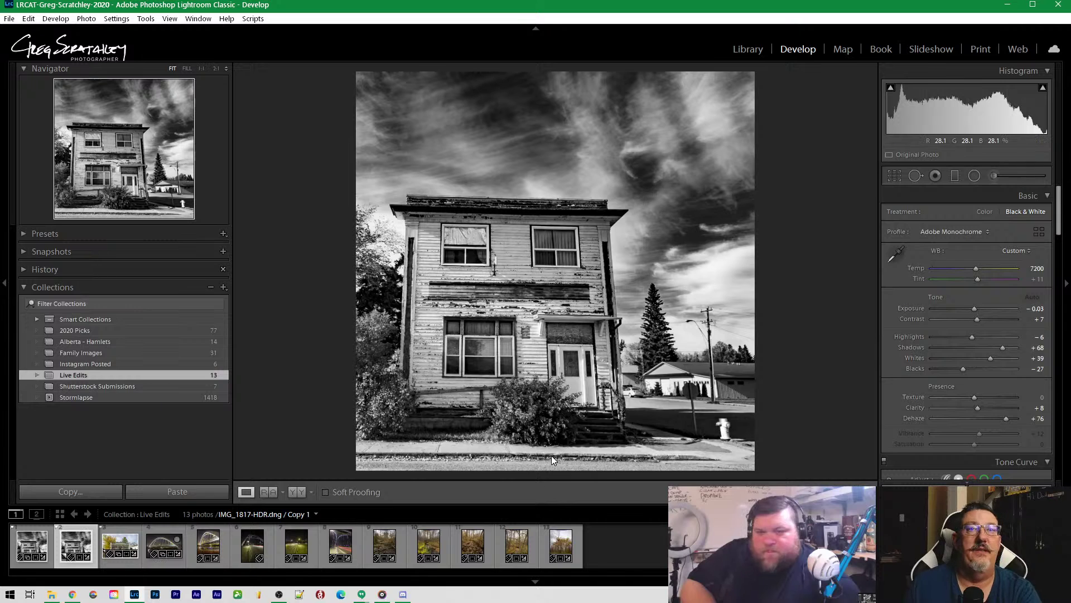
Reset the virtual copy's develop settings and place it as the reference photo in Reference View
{"action": "left_click", "coordinate": [272, 493]}
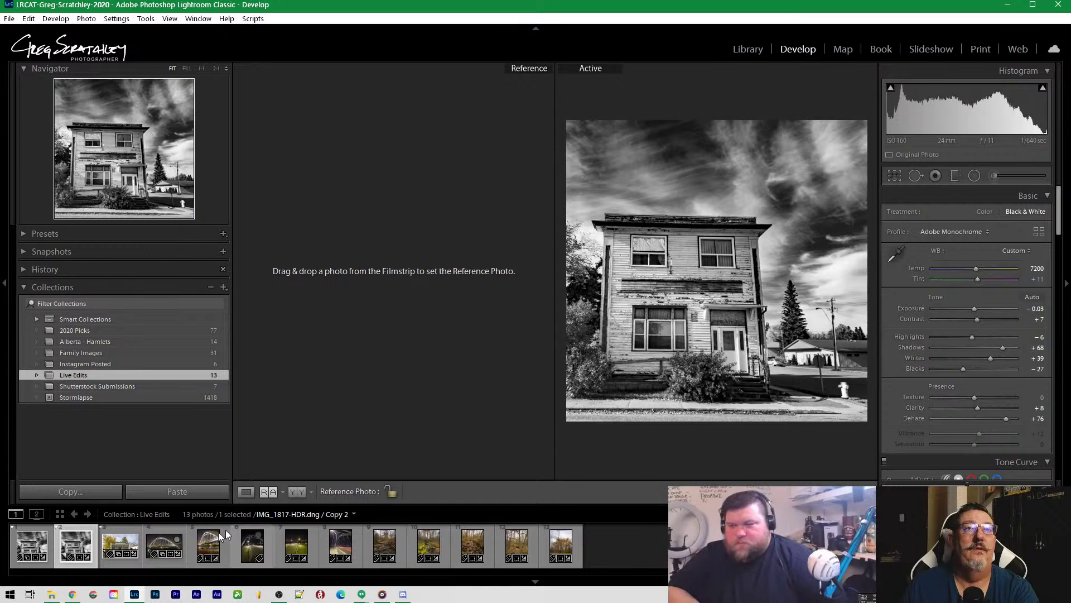
{"action": "right_click", "coordinate": [30, 545]}
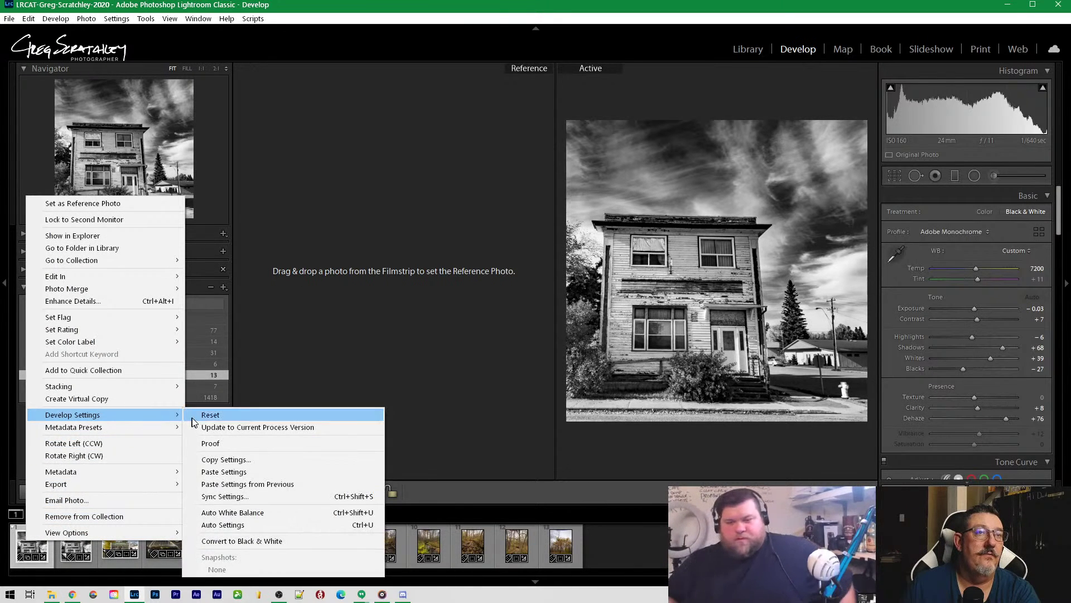
{"action": "left_click", "coordinate": [194, 416]}
{"action": "left_click_drag", "start_coordinate": [31, 546], "coordinate": [386, 374]}
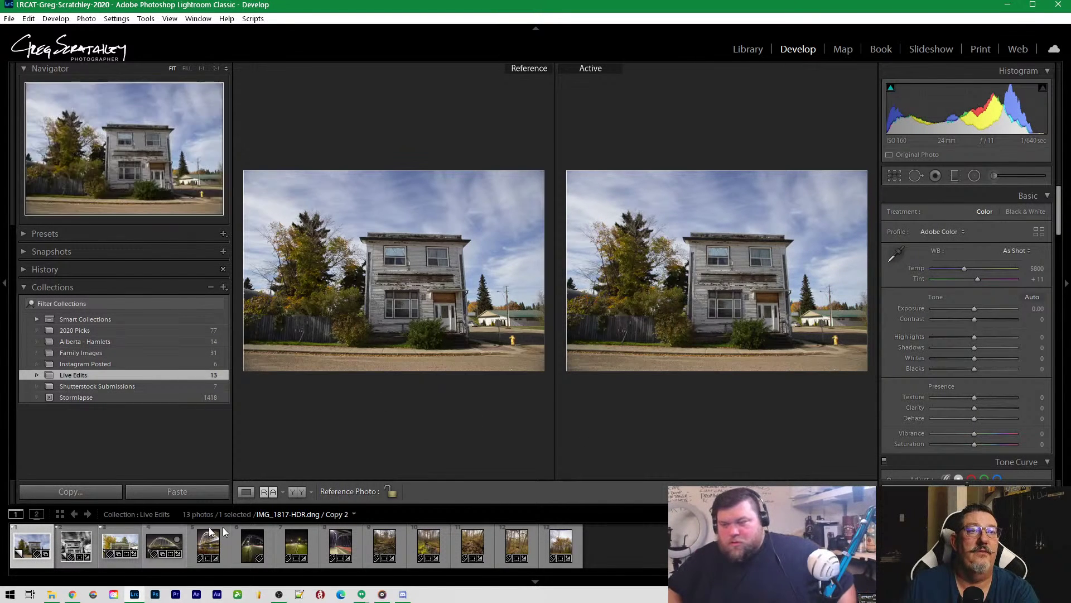
Compare the black-and-white edit with the unedited colour reference in stacked and side-by-side layouts, and return to the single-photo view
{"action": "left_click", "coordinate": [273, 493]}
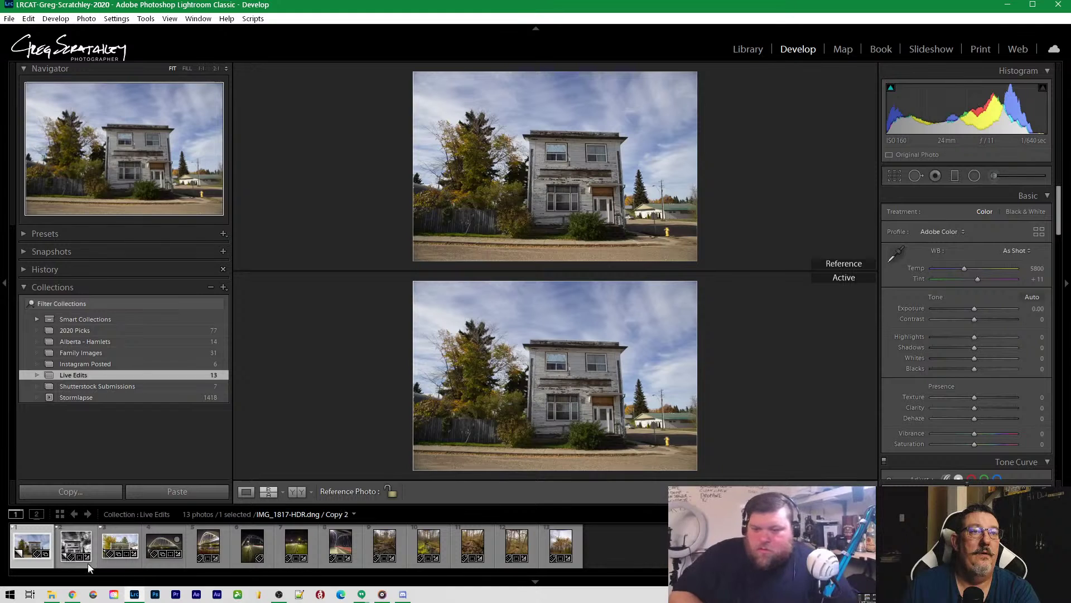
{"action": "left_click", "coordinate": [85, 547]}
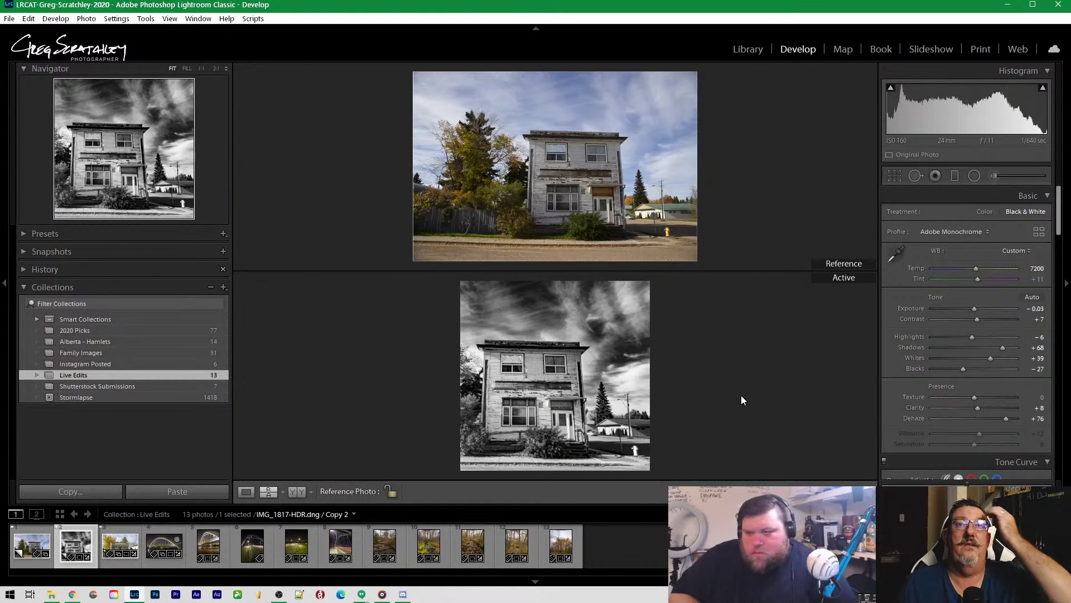
{"action": "left_click", "coordinate": [269, 493]}
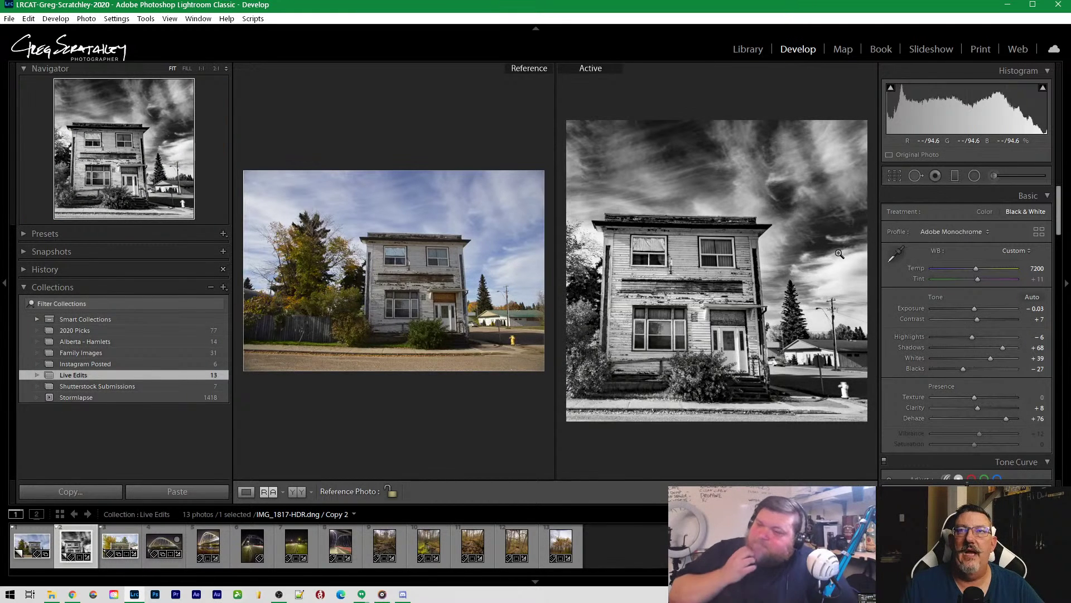
{"action": "left_click", "coordinate": [273, 495]}
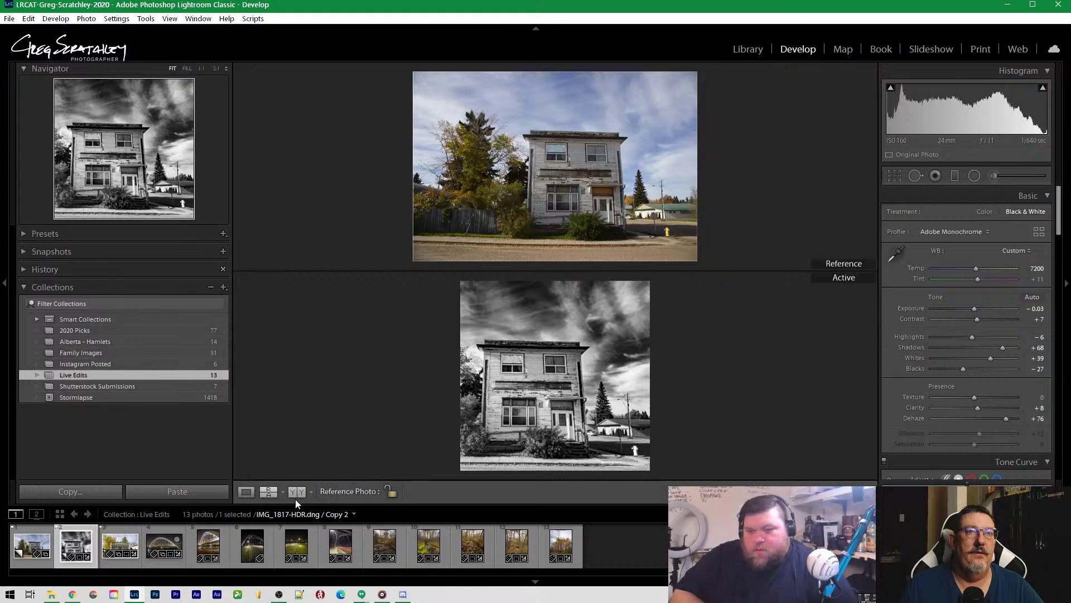
{"action": "left_click", "coordinate": [272, 494]}
{"action": "left_click", "coordinate": [246, 494]}
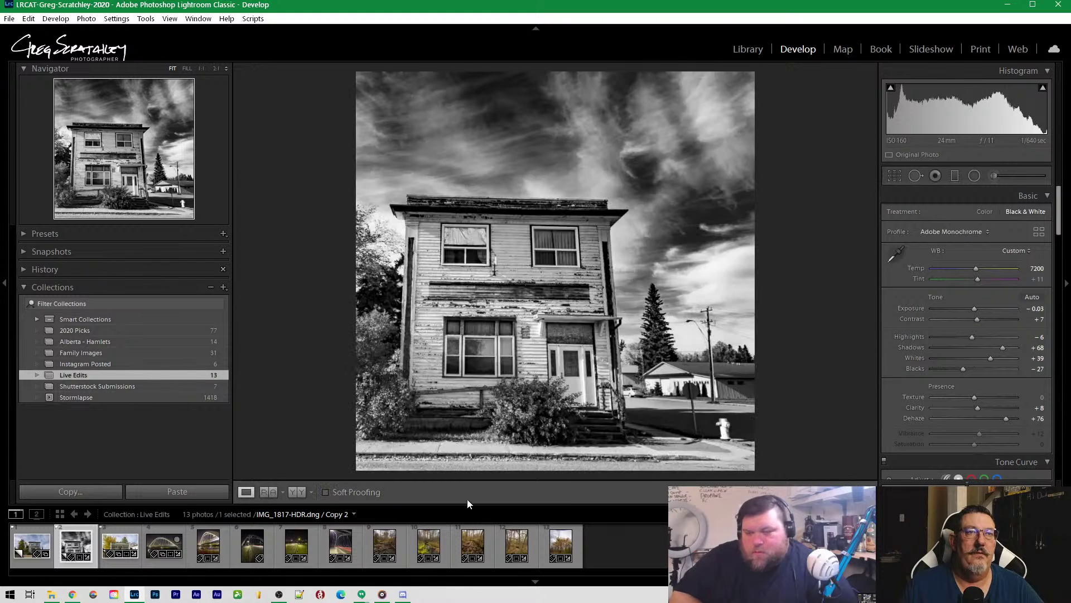
{"action": "right_click", "coordinate": [578, 239]}
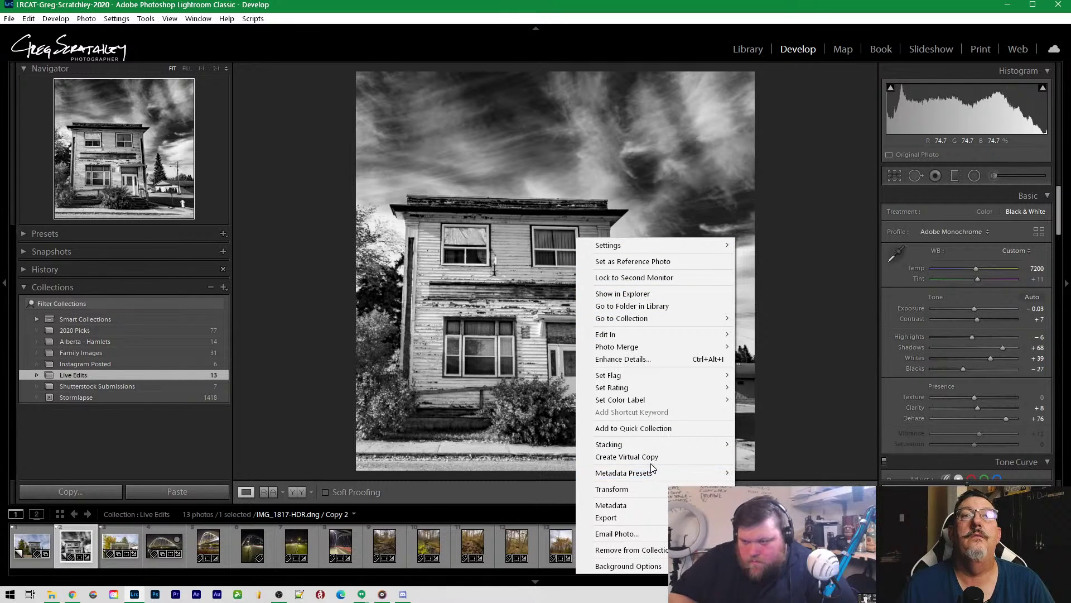
{"action": "left_click", "coordinate": [67, 542]}
{"action": "right_click", "coordinate": [464, 243]}
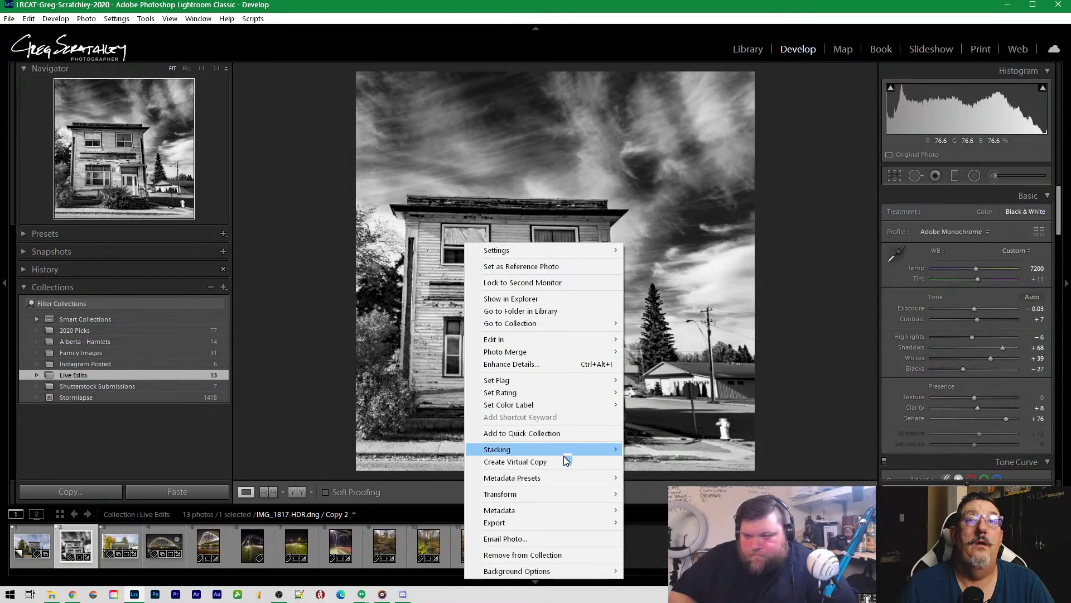
{"action": "mouse_move", "coordinate": [563, 479]}
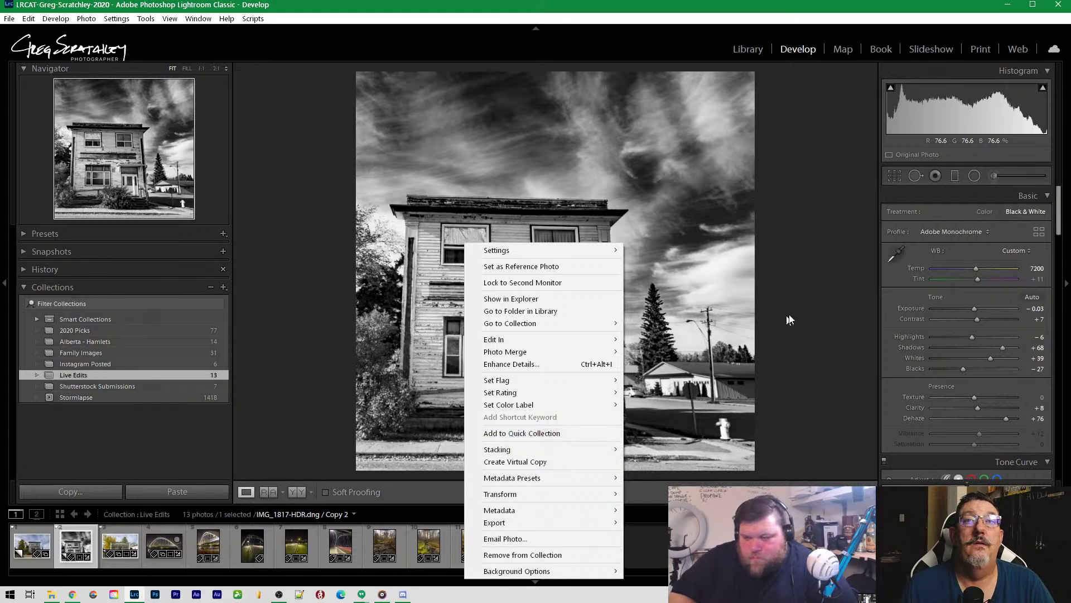
{"action": "left_click", "coordinate": [807, 307]}
{"action": "left_click", "coordinate": [762, 50]}
{"action": "left_click", "coordinate": [801, 50]}
{"action": "right_click", "coordinate": [532, 163]}
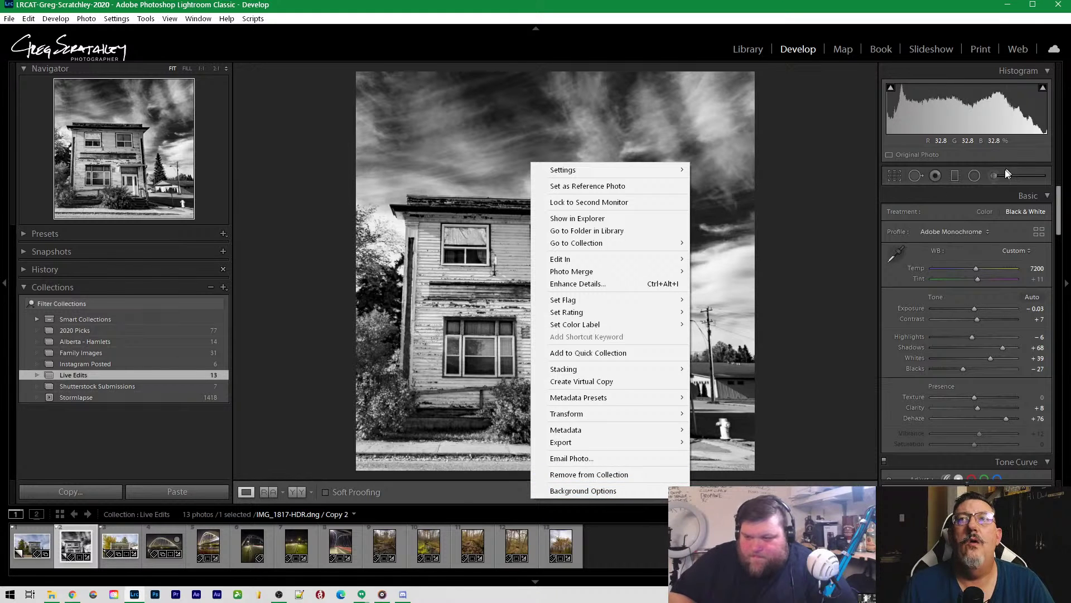
{"action": "left_click", "coordinate": [992, 177]}
{"action": "left_click", "coordinate": [992, 177]}
{"action": "right_click", "coordinate": [545, 188]}
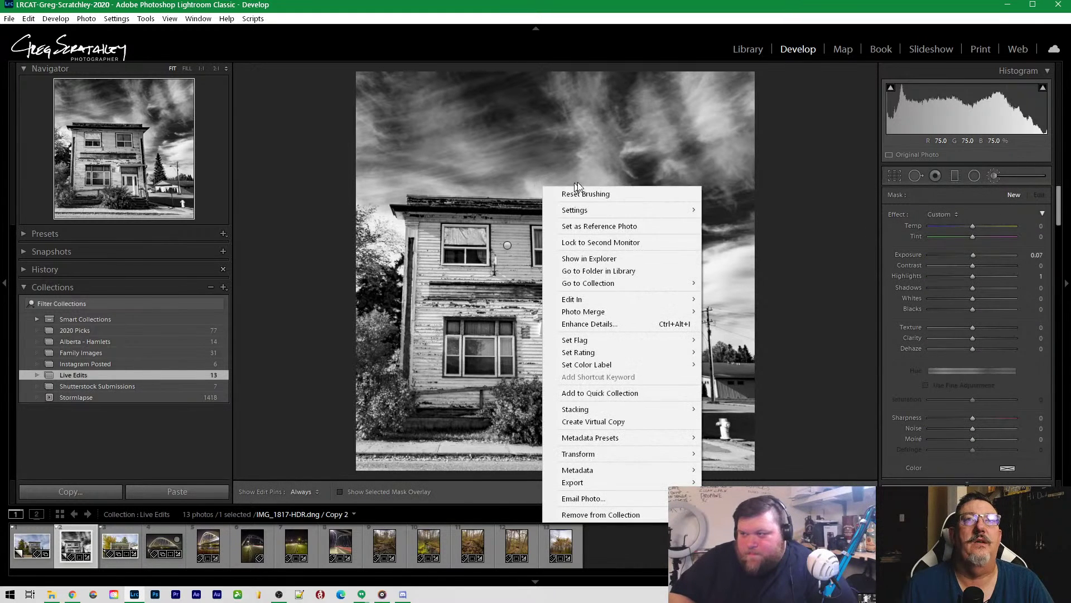
{"action": "left_click", "coordinate": [993, 176]}
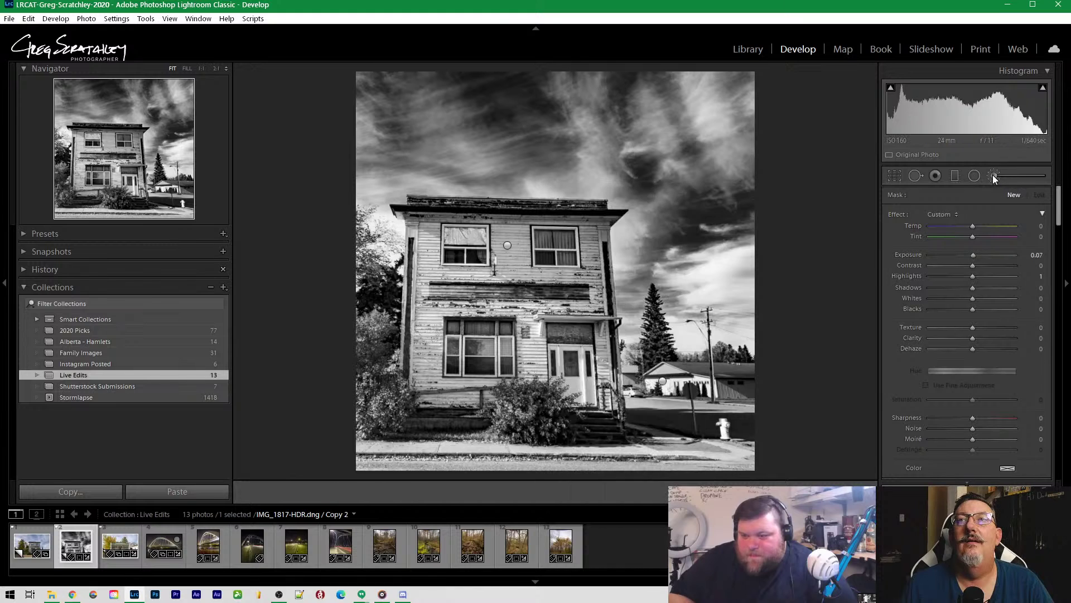
{"action": "left_click", "coordinate": [993, 177]}
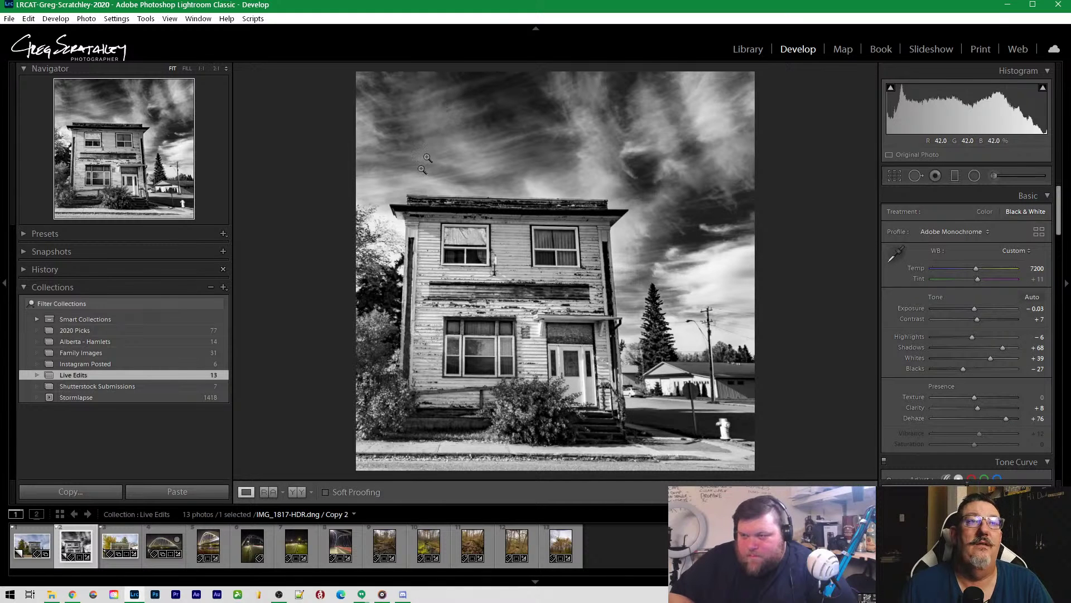
Copy the develop settings of the black-and-white two-storey building photo, leaving out local adjustments, transform and crop
{"action": "right_click", "coordinate": [76, 547]}
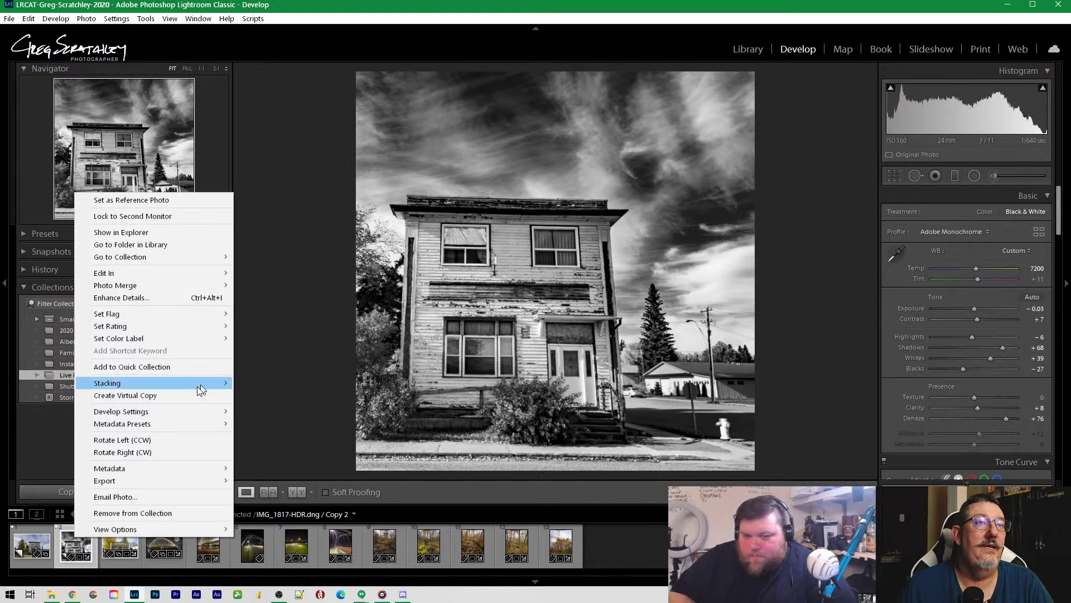
{"action": "mouse_move", "coordinate": [134, 415]}
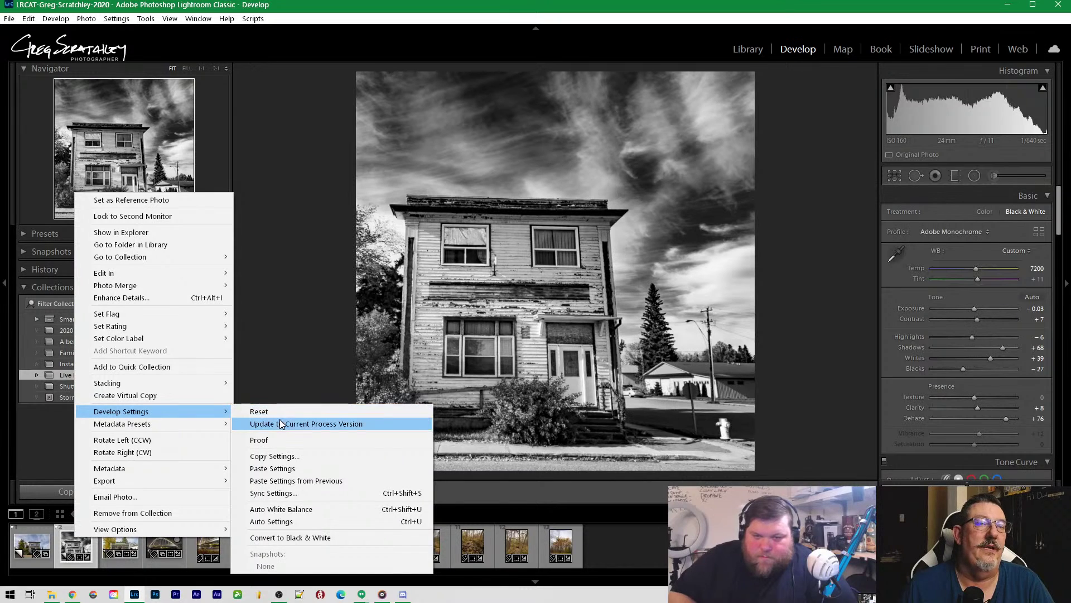
{"action": "left_click", "coordinate": [300, 455]}
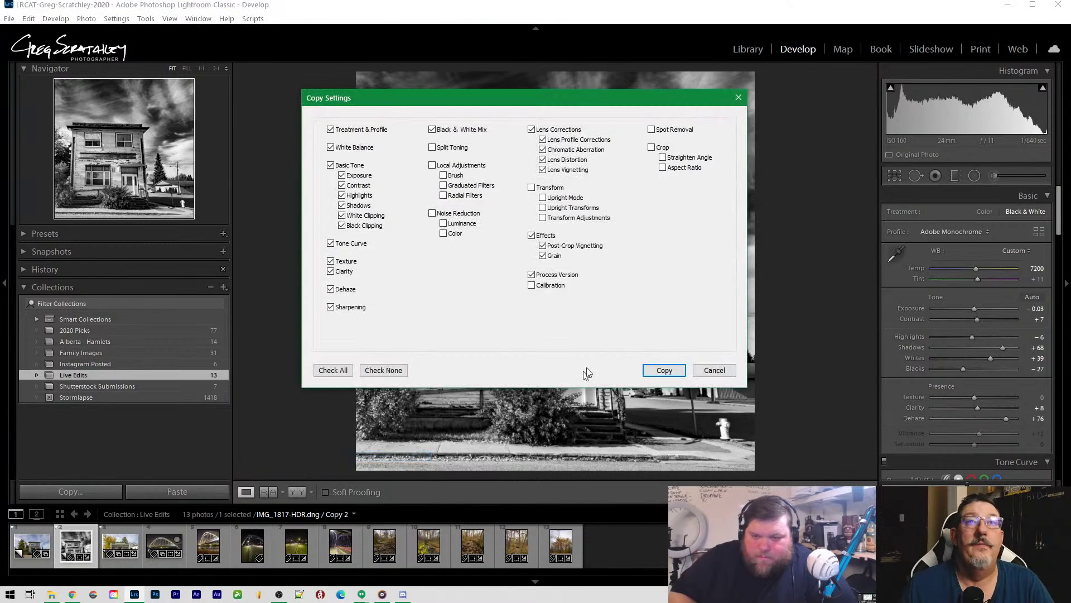
{"action": "left_click", "coordinate": [662, 372]}
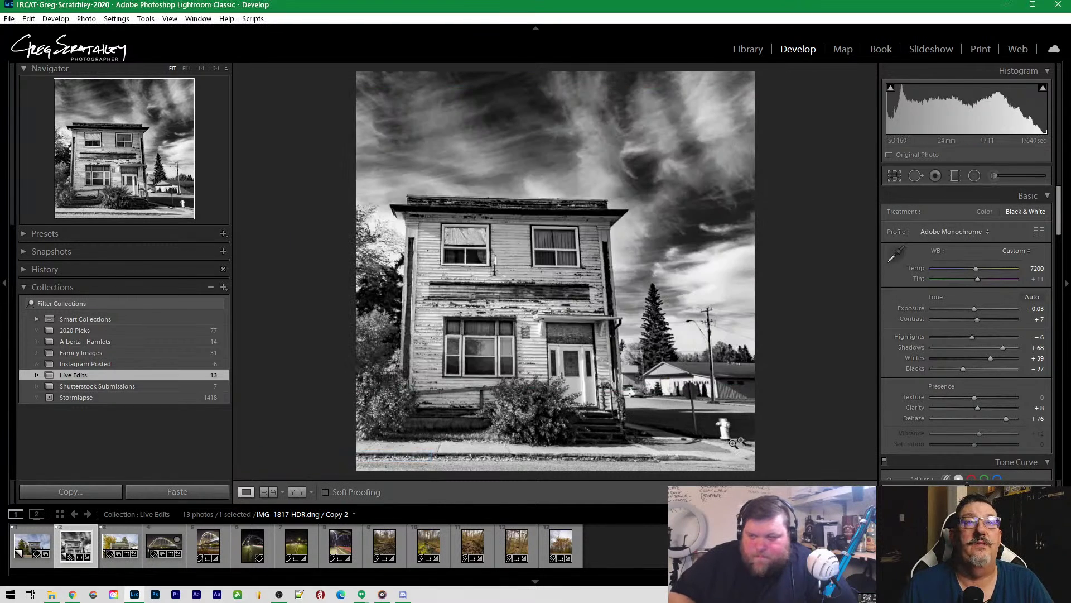
Open the green storefront photo with the yellow tree, inspect its entrance up close, and create a virtual copy of it
{"action": "left_click", "coordinate": [120, 550]}
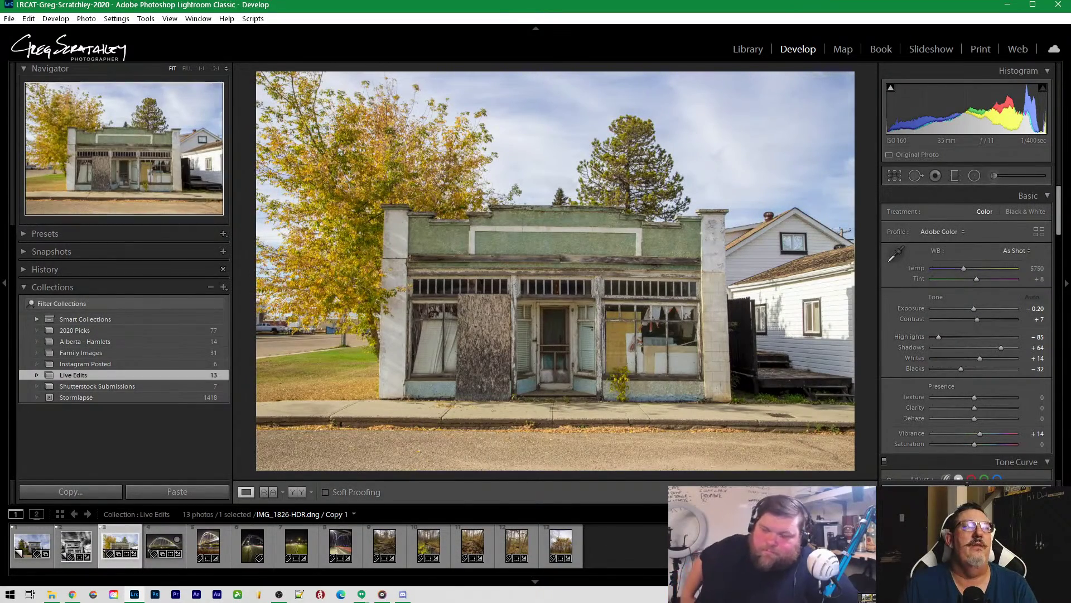
{"action": "left_click", "coordinate": [607, 364]}
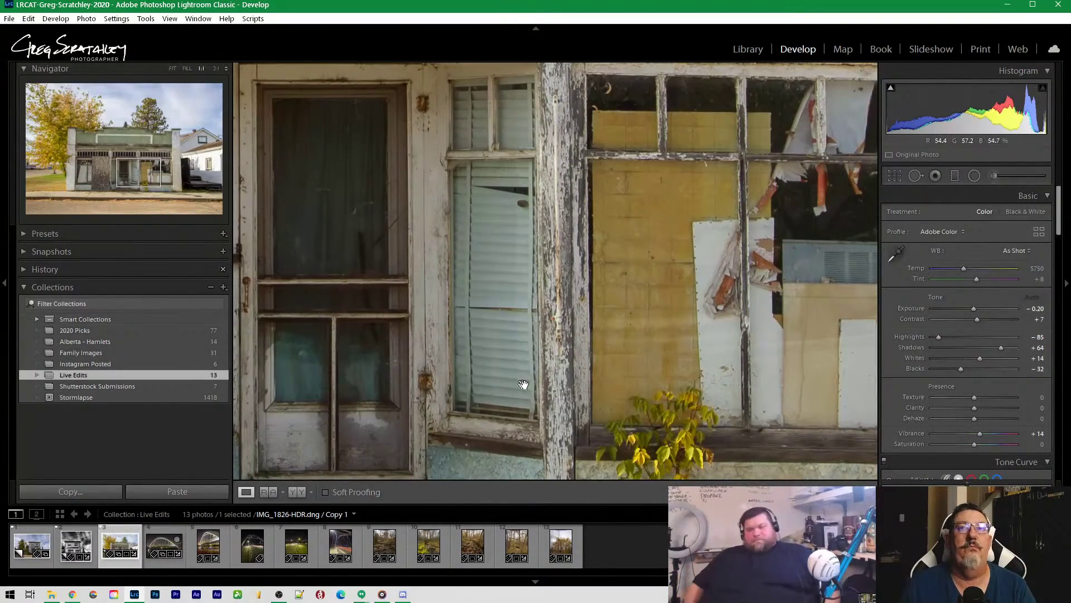
{"action": "left_click_drag", "start_coordinate": [370, 284], "coordinate": [550, 303]}
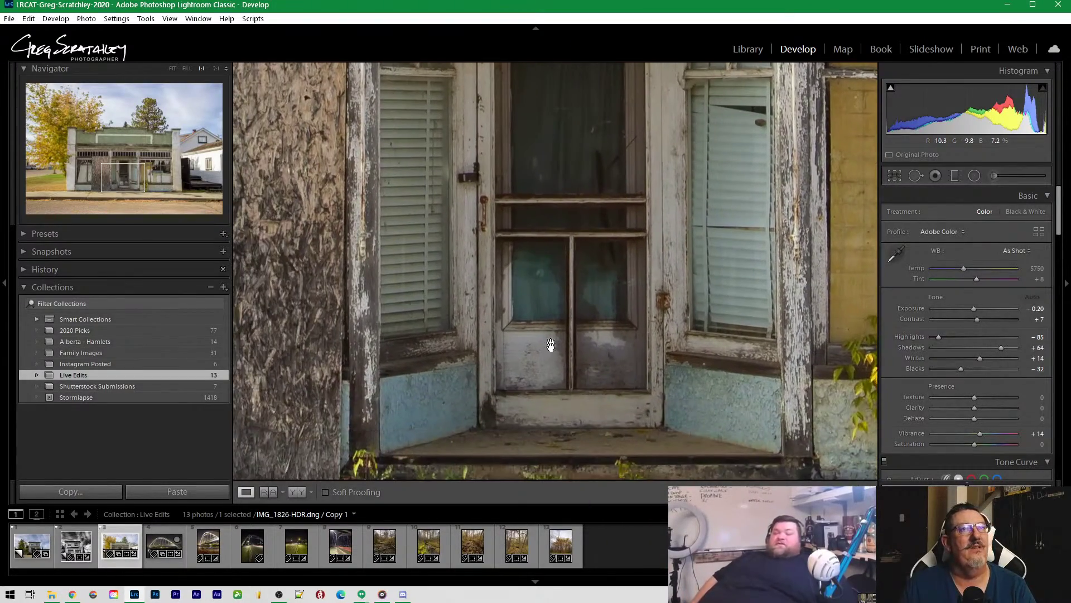
{"action": "scroll", "coordinate": [552, 358], "scroll_direction": "down", "scroll_amount": 5}
{"action": "scroll", "coordinate": [552, 357], "scroll_direction": "up", "scroll_amount": 7}
{"action": "scroll", "coordinate": [552, 356], "scroll_direction": "up", "scroll_amount": 1}
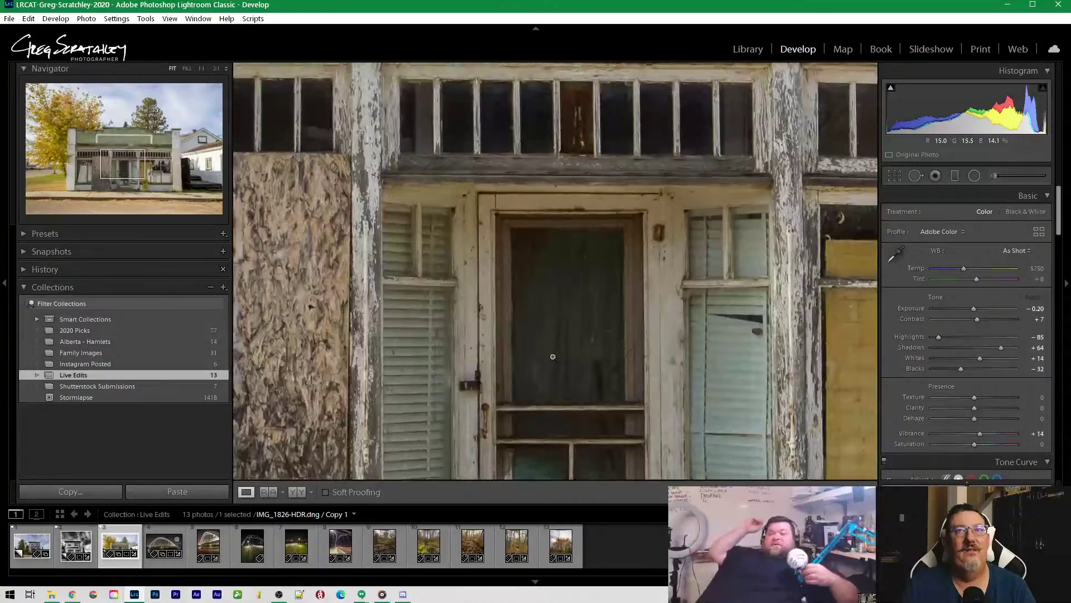
{"action": "left_click", "coordinate": [552, 355]}
{"action": "right_click", "coordinate": [524, 196]}
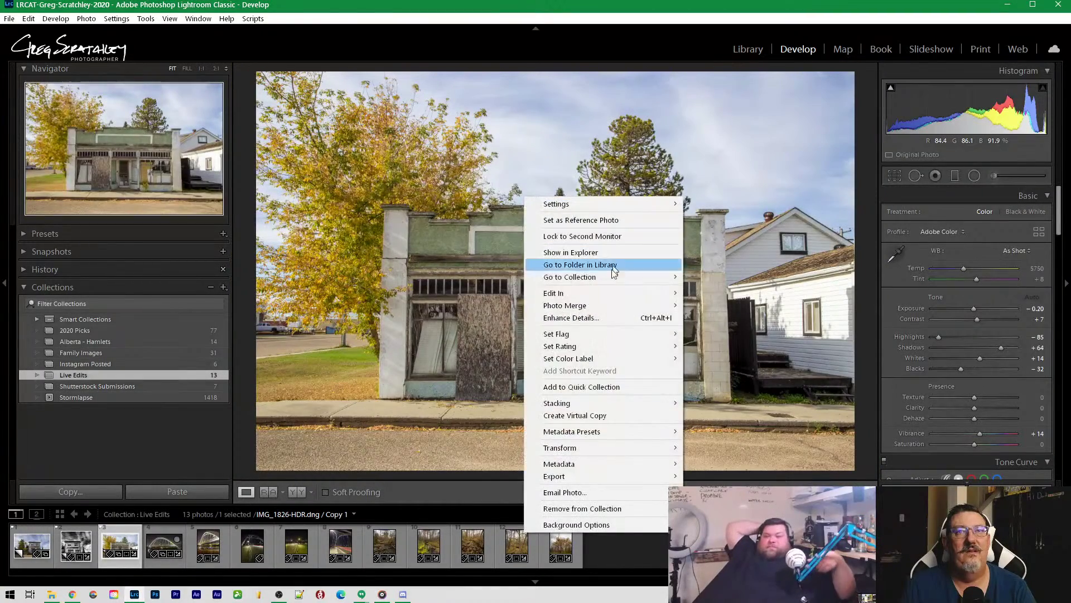
{"action": "right_click", "coordinate": [120, 542]}
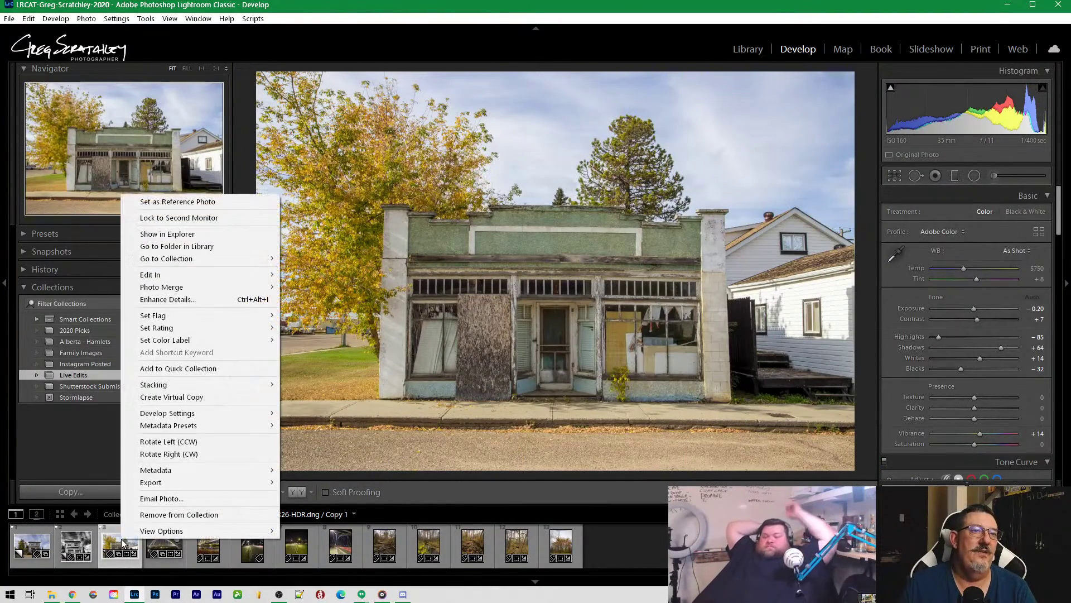
{"action": "left_click", "coordinate": [205, 397]}
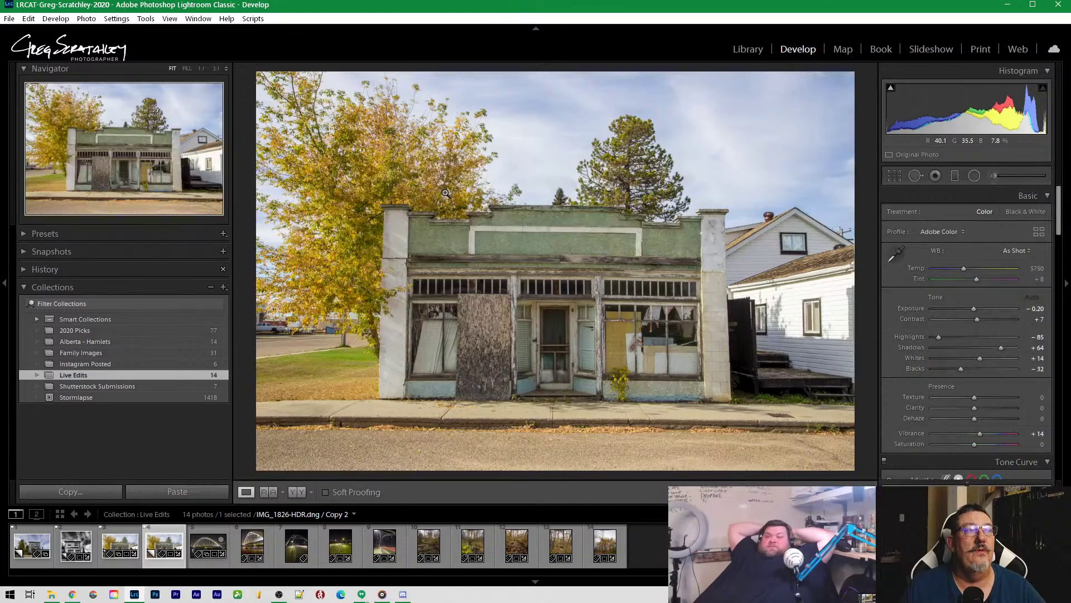
Paste the copied black-and-white develop settings onto the storefront's new virtual copy
{"action": "left_click", "coordinate": [411, 171]}
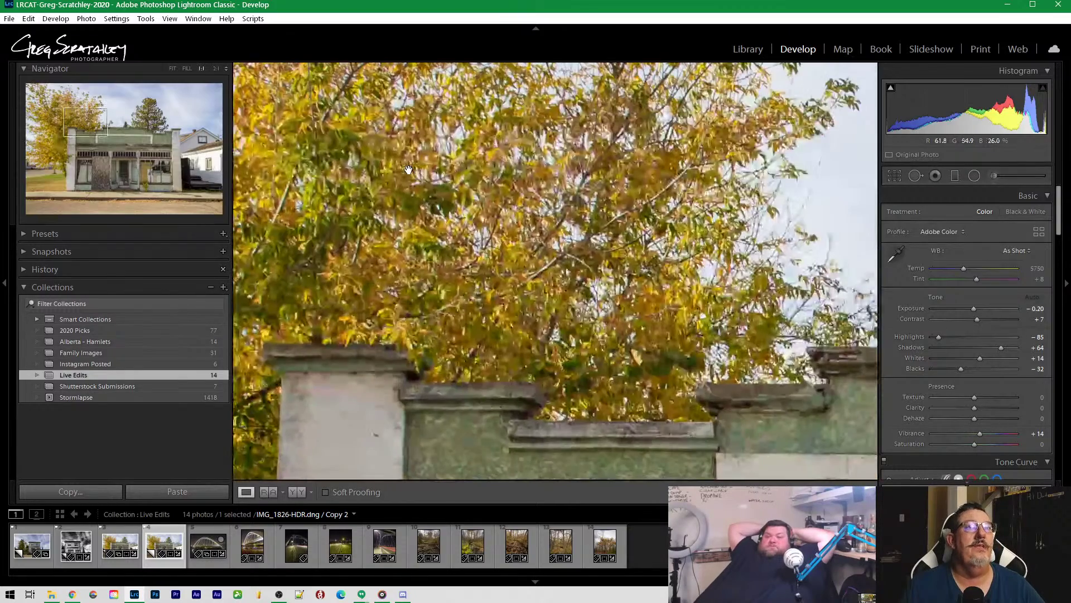
{"action": "left_click_drag", "start_coordinate": [411, 170], "coordinate": [263, 260]}
{"action": "left_click_drag", "start_coordinate": [647, 363], "coordinate": [401, 296]}
{"action": "left_click", "coordinate": [527, 283]}
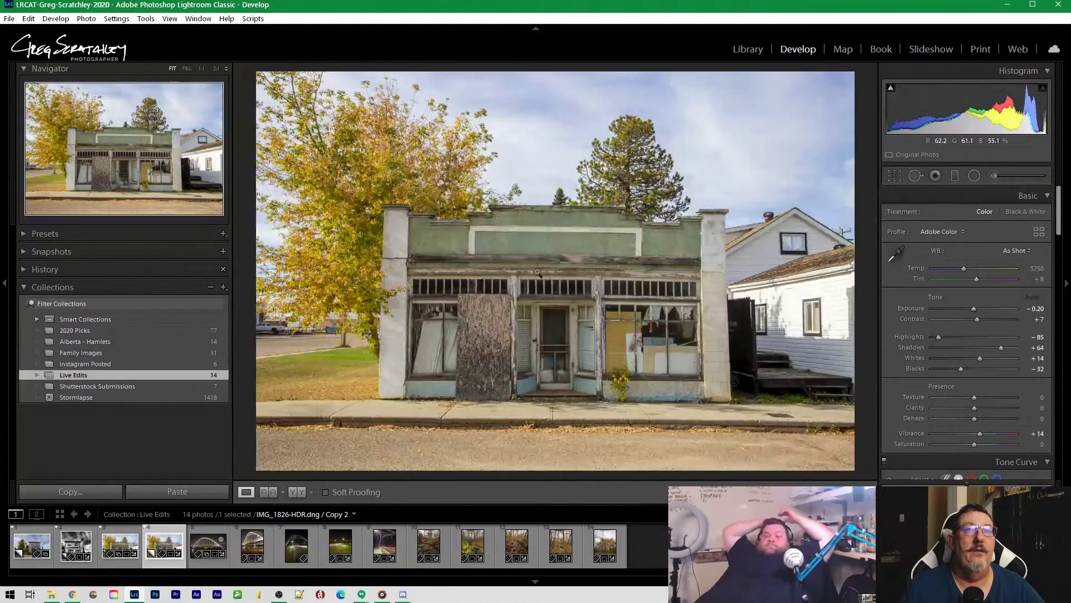
{"action": "right_click", "coordinate": [556, 283]}
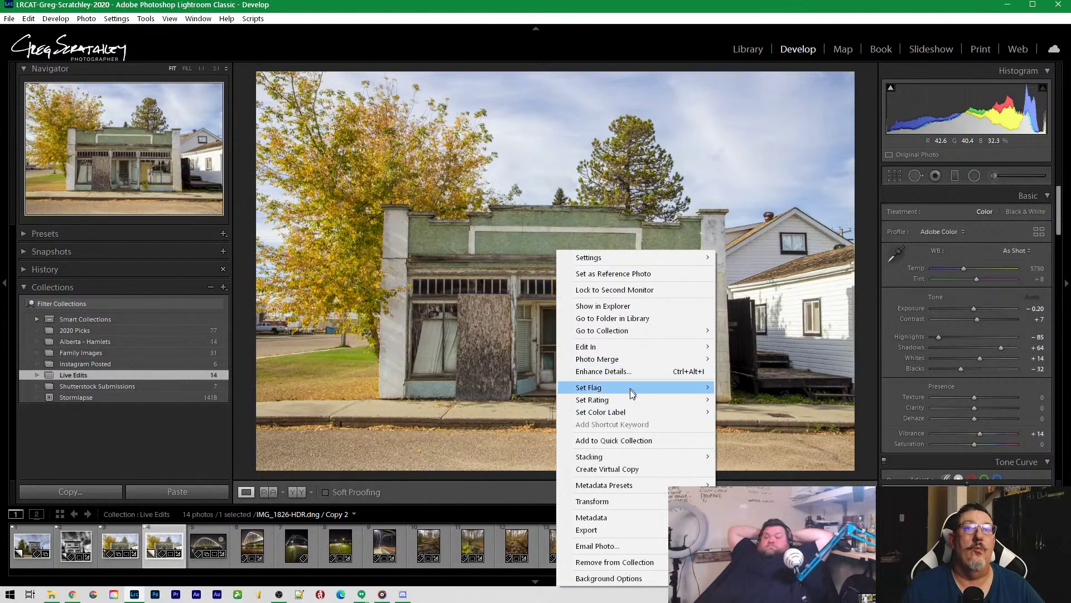
{"action": "right_click", "coordinate": [478, 306]}
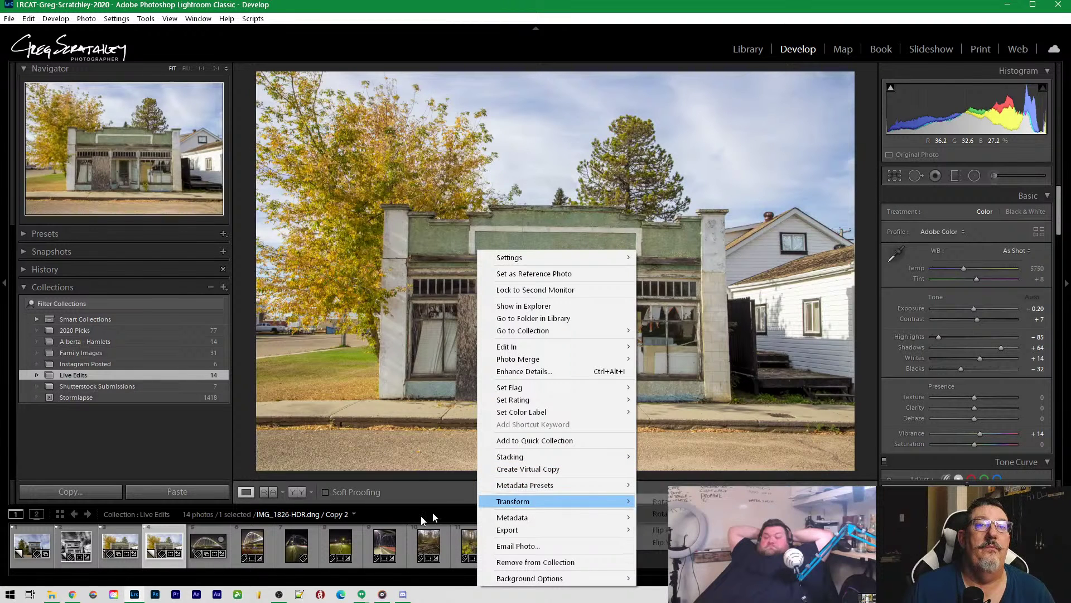
{"action": "right_click", "coordinate": [159, 542]}
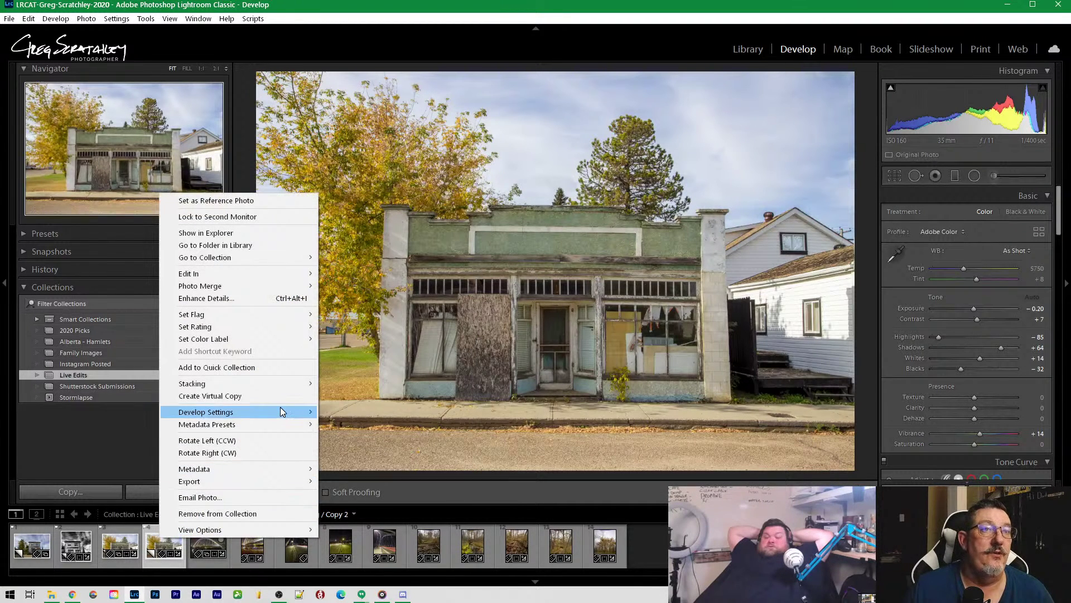
{"action": "mouse_move", "coordinate": [281, 412]}
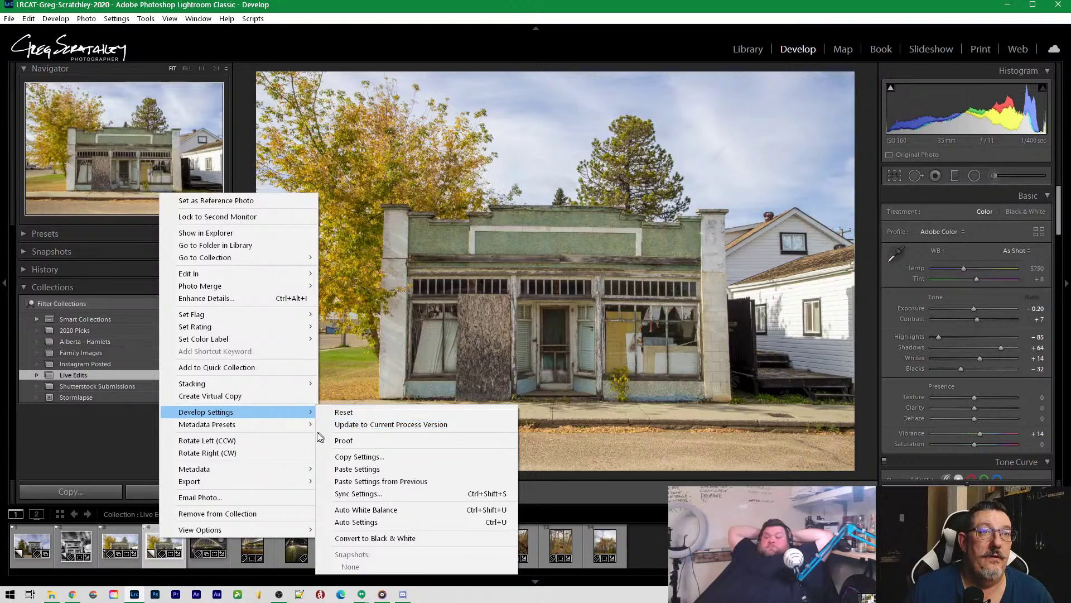
{"action": "left_click", "coordinate": [358, 469]}
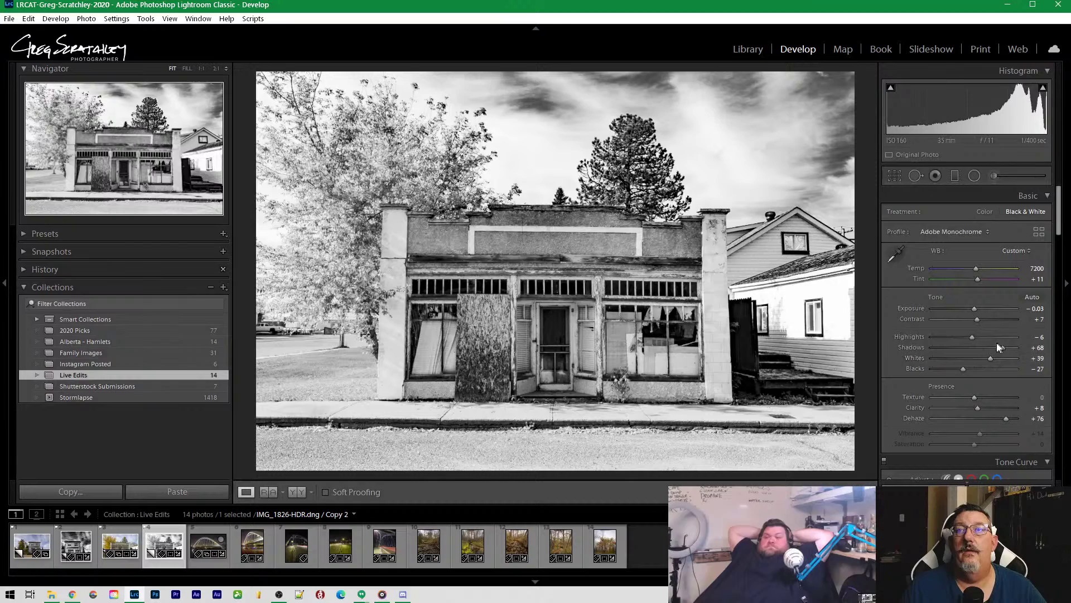
Lower the black-and-white storefront's Exposure to −1.20 and check the façade detail up close
{"action": "left_click_drag", "start_coordinate": [976, 308], "coordinate": [969, 314]}
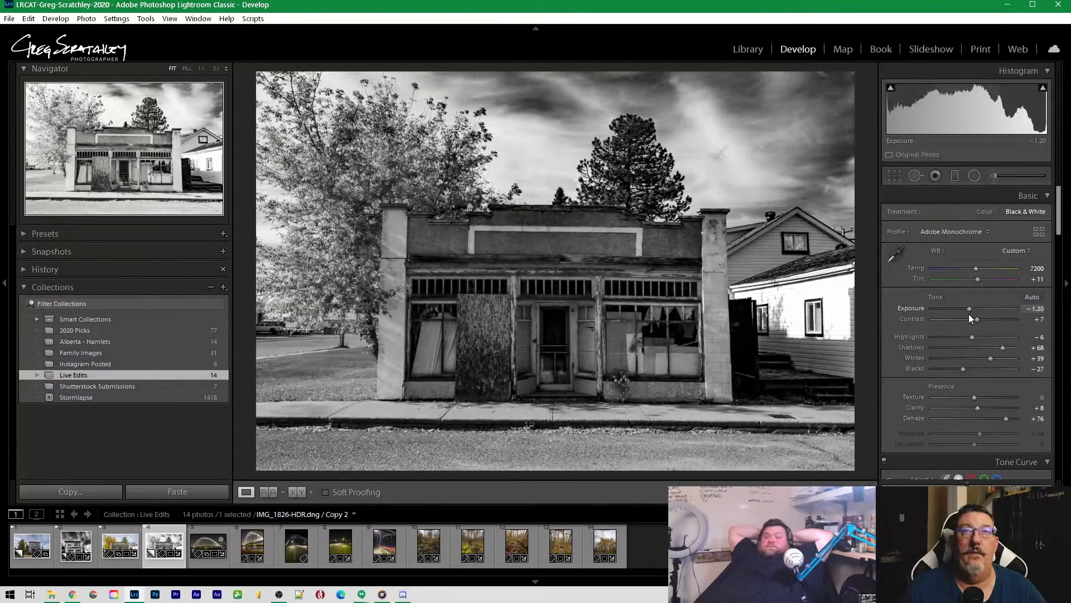
{"action": "left_click", "coordinate": [550, 317]}
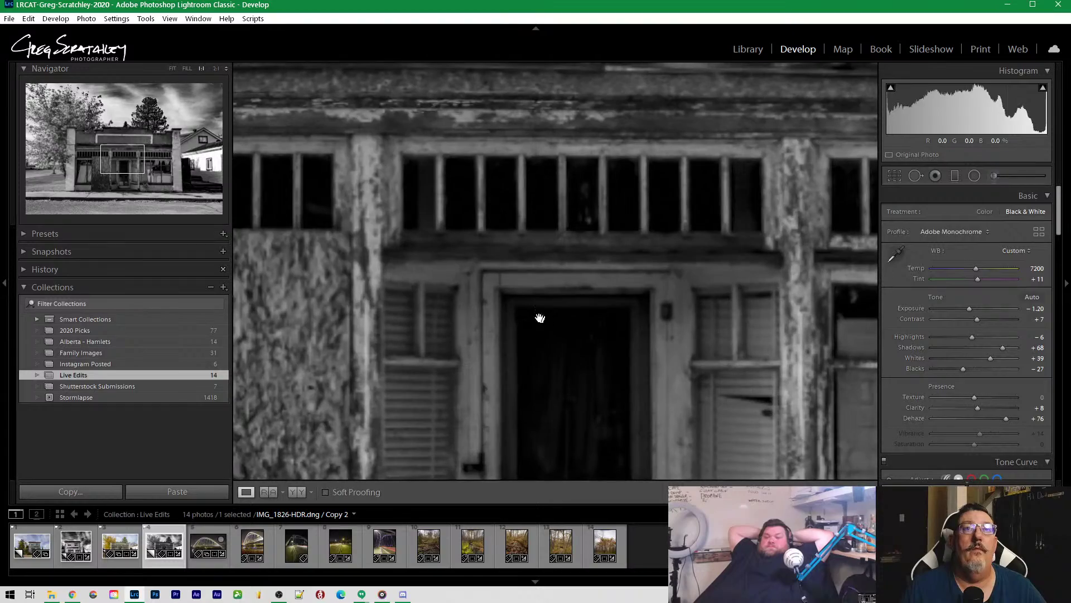
{"action": "left_click_drag", "start_coordinate": [406, 279], "coordinate": [677, 350]}
{"action": "left_click_drag", "start_coordinate": [626, 421], "coordinate": [586, 359]}
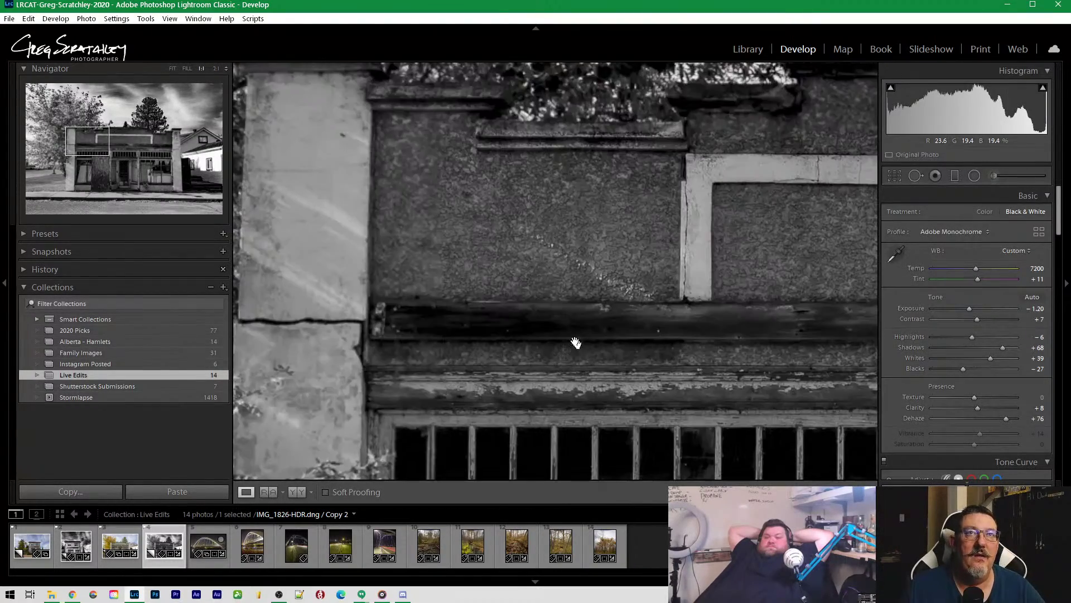
{"action": "left_click", "coordinate": [534, 319]}
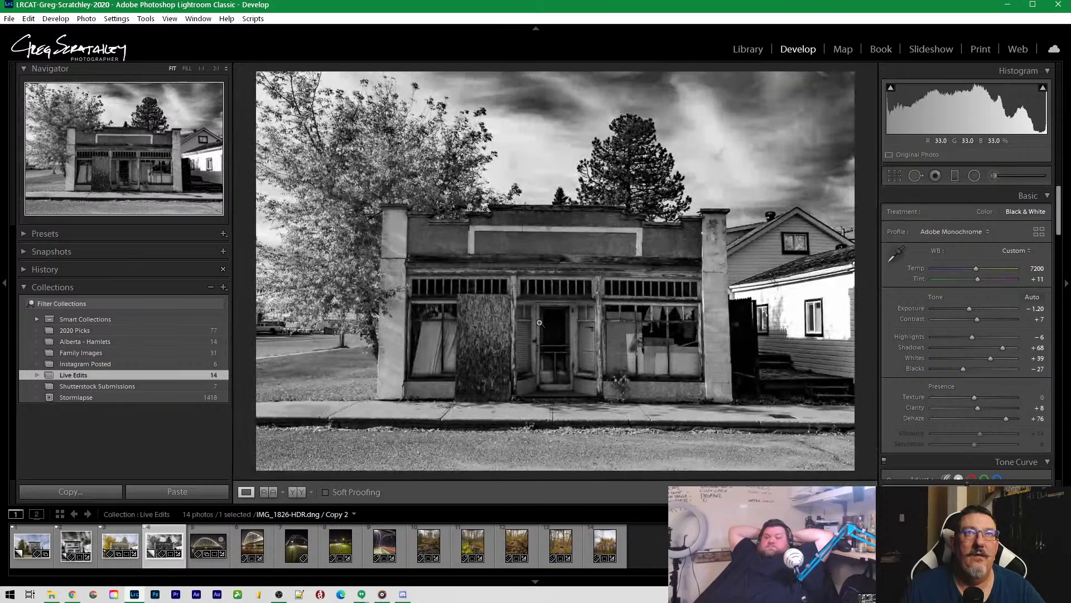
Darken the storefront photo's edges with a Highlight Priority post-crop vignette amount of −31
{"action": "scroll", "coordinate": [933, 409], "scroll_direction": "down", "scroll_amount": 10}
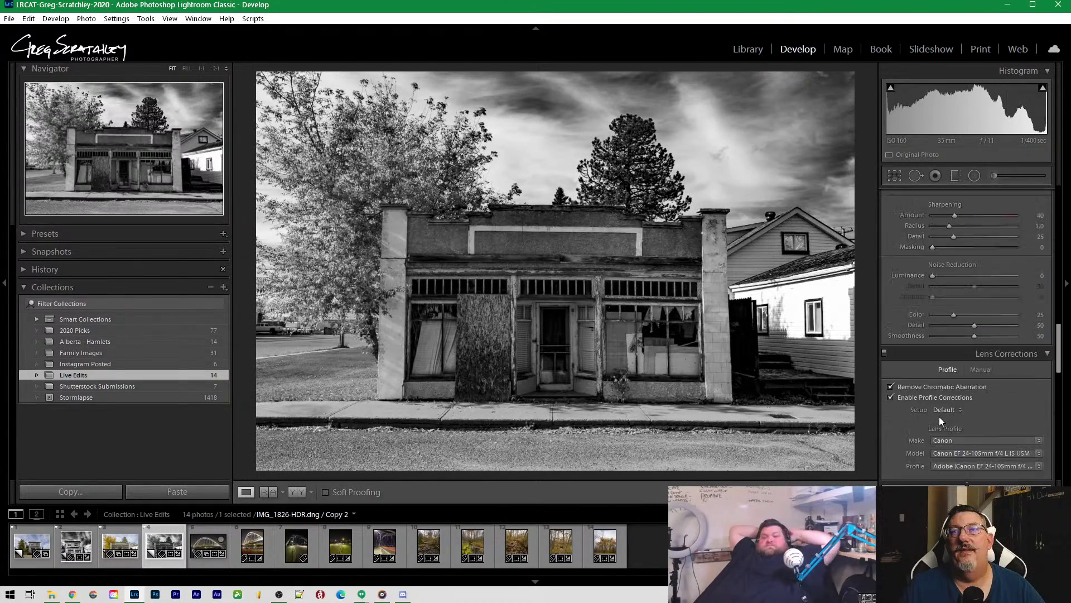
{"action": "scroll", "coordinate": [959, 444], "scroll_direction": "down", "scroll_amount": 8}
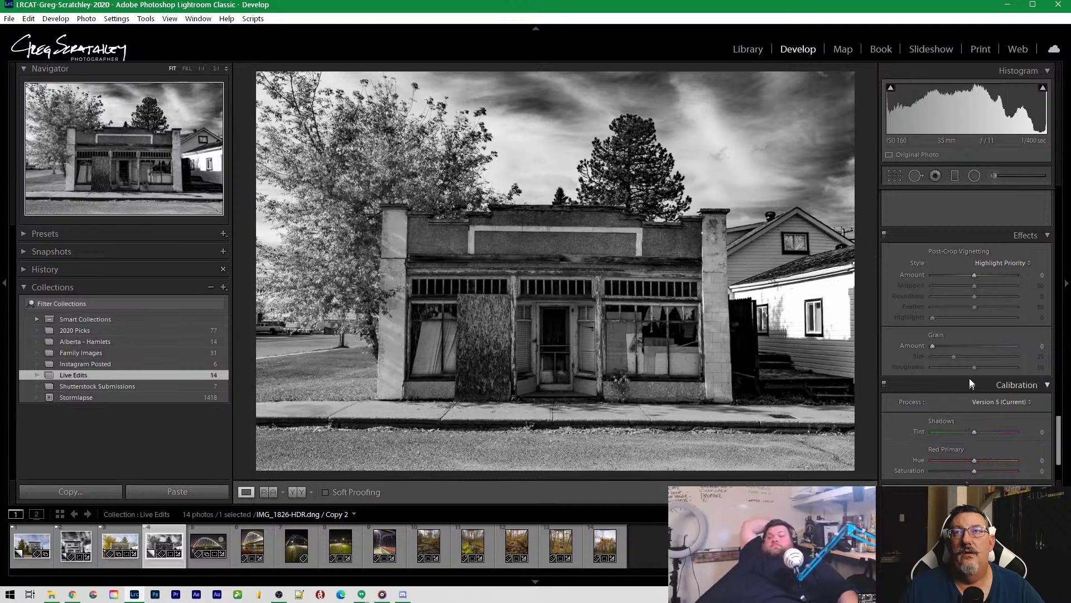
{"action": "left_click_drag", "start_coordinate": [972, 276], "coordinate": [959, 287]}
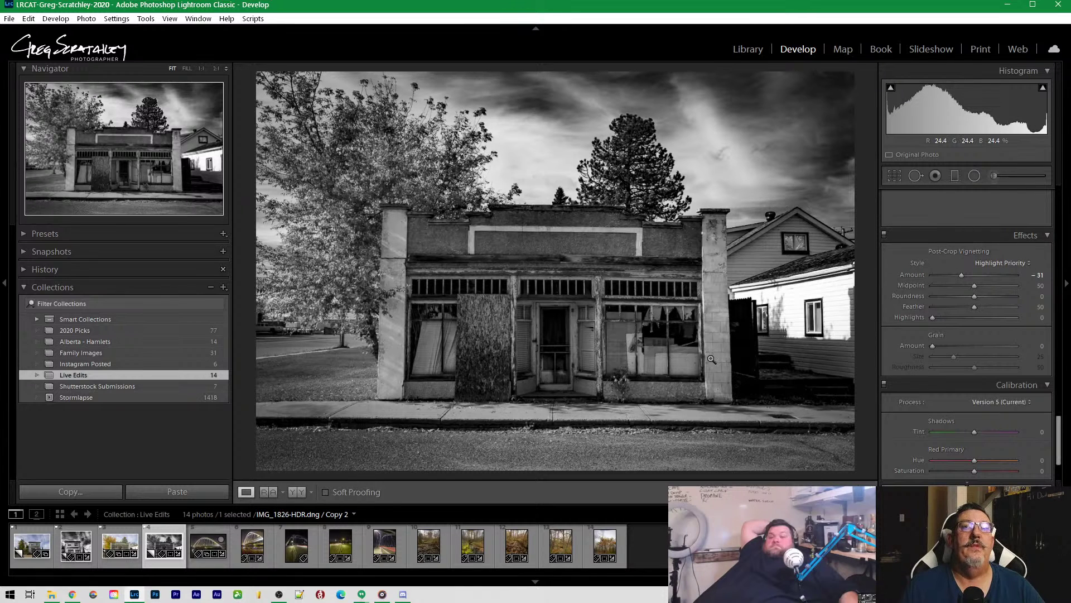
Straighten the storefront photo with the crop tool at its original aspect, refining the angle to −0.67
{"action": "left_click", "coordinate": [898, 181]}
{"action": "left_click_drag", "start_coordinate": [860, 275], "coordinate": [862, 269]}
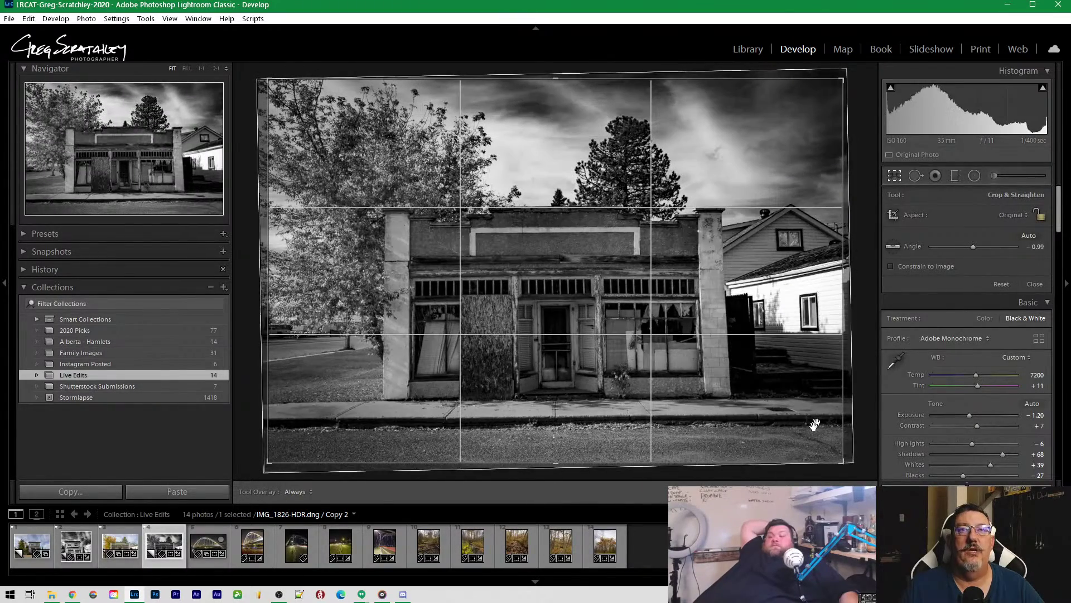
{"action": "key", "text": "Return"}
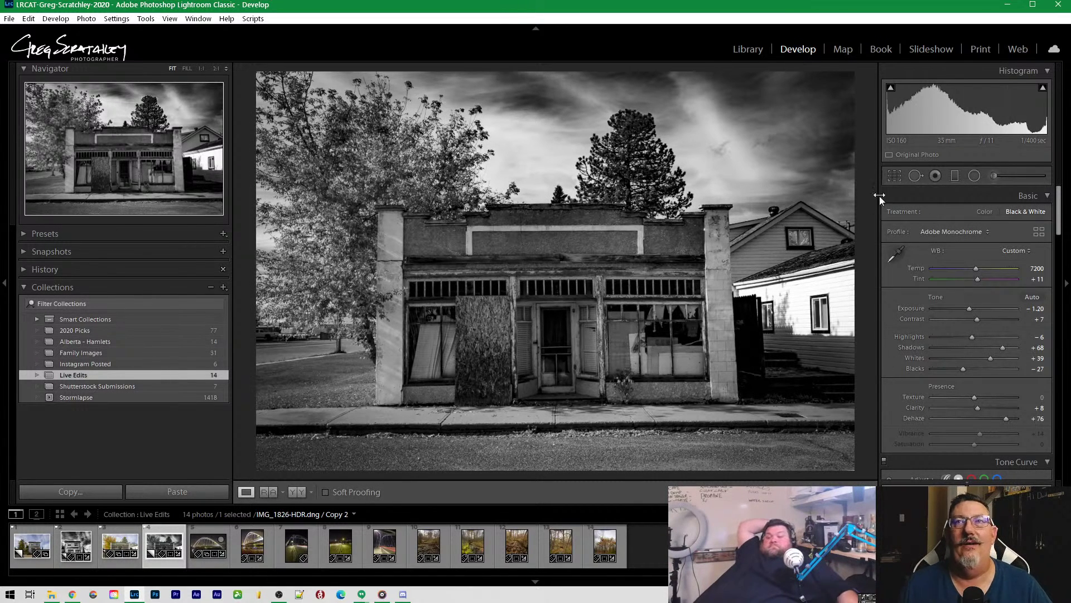
{"action": "left_click", "coordinate": [894, 176]}
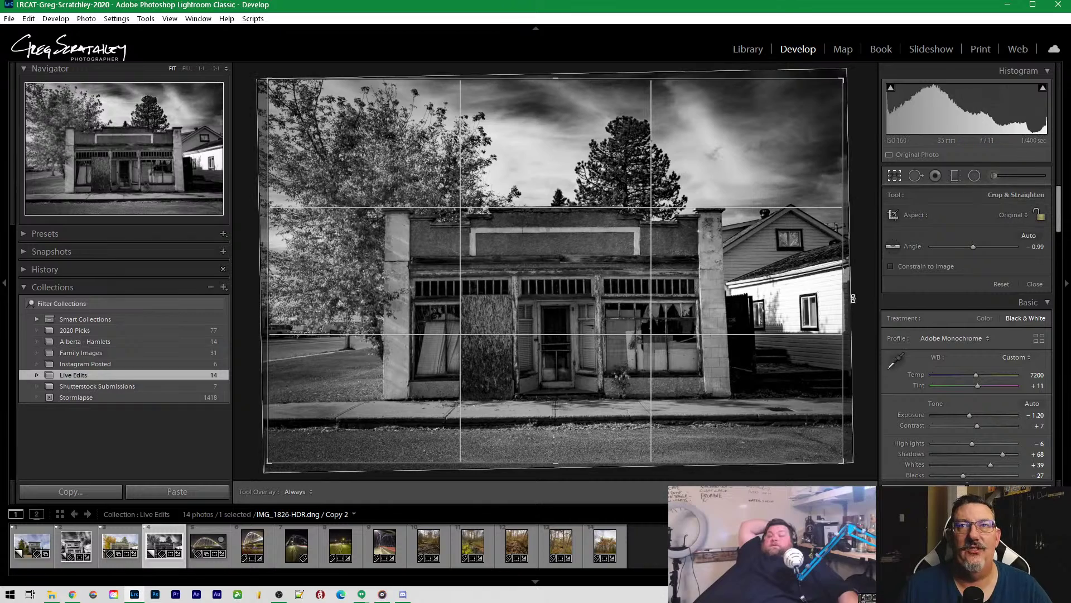
{"action": "left_click_drag", "start_coordinate": [853, 270], "coordinate": [851, 273]}
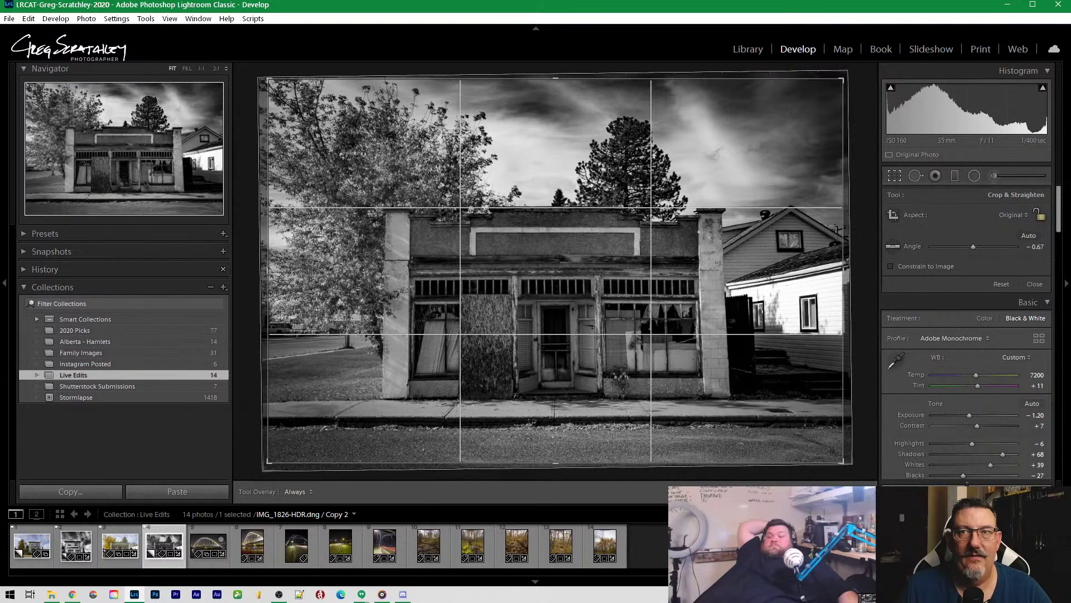
{"action": "key", "text": "Return"}
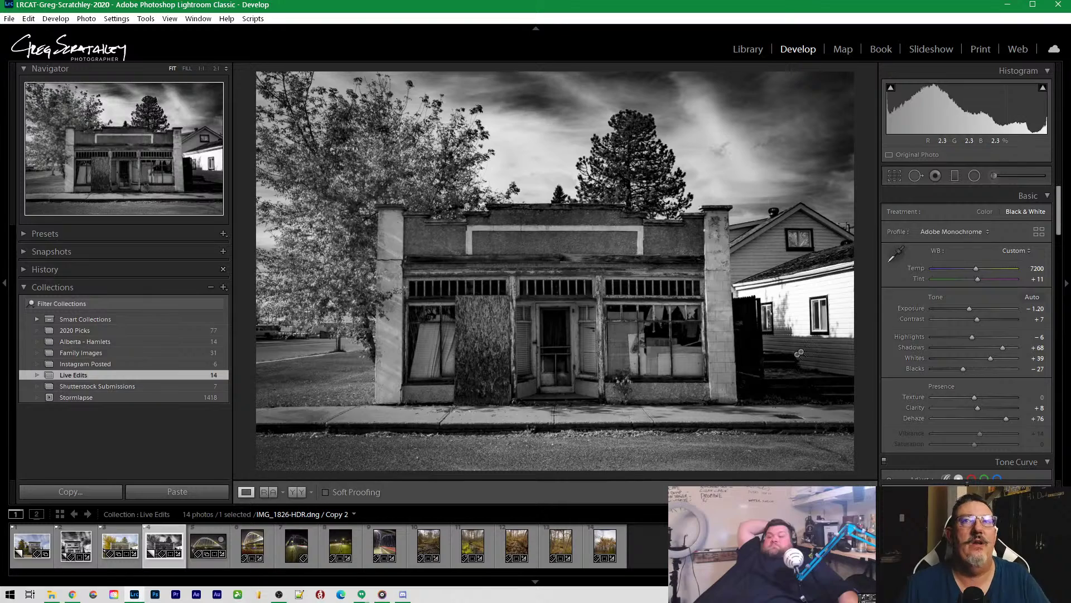
{"action": "left_click_drag", "start_coordinate": [970, 309], "coordinate": [969, 310]}
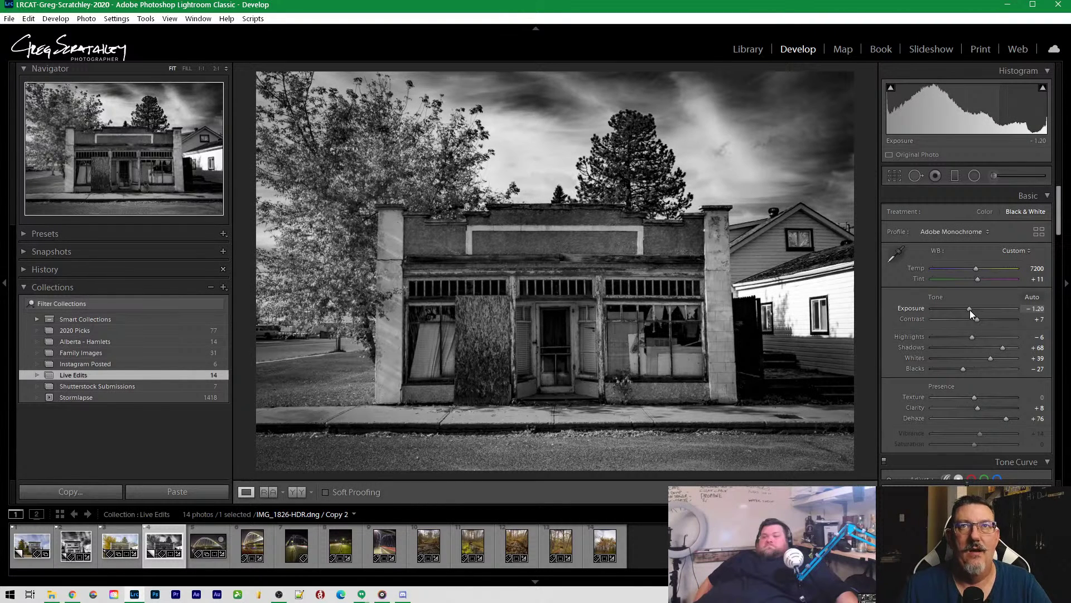
{"action": "left_click_drag", "start_coordinate": [970, 310], "coordinate": [969, 310]}
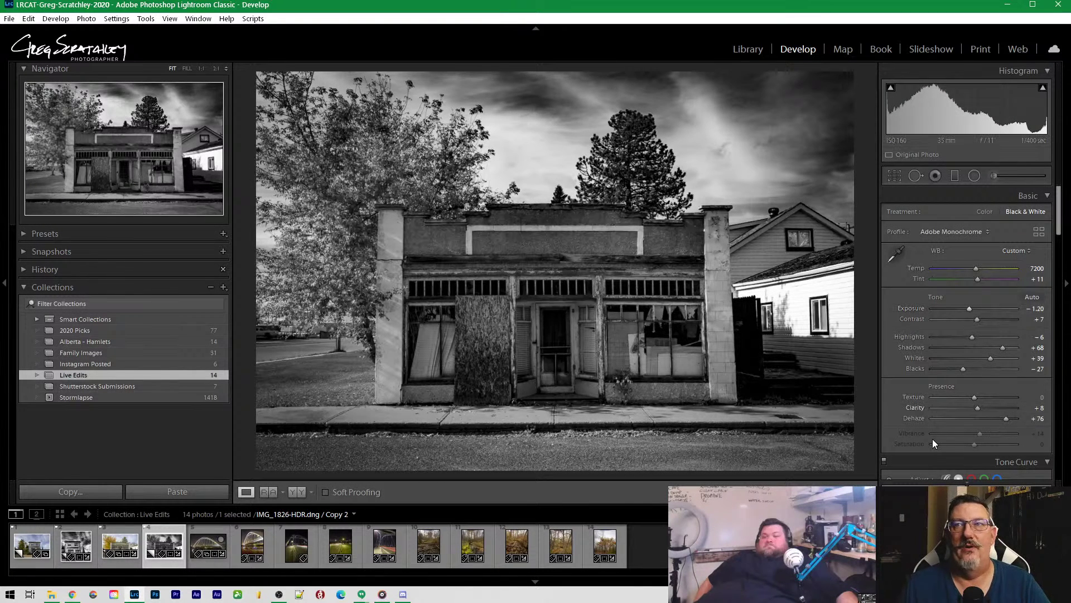
Brush a local adjustment over the bright white house beside the storefront and lower its Exposure to −1.65
{"action": "left_click", "coordinate": [993, 176]}
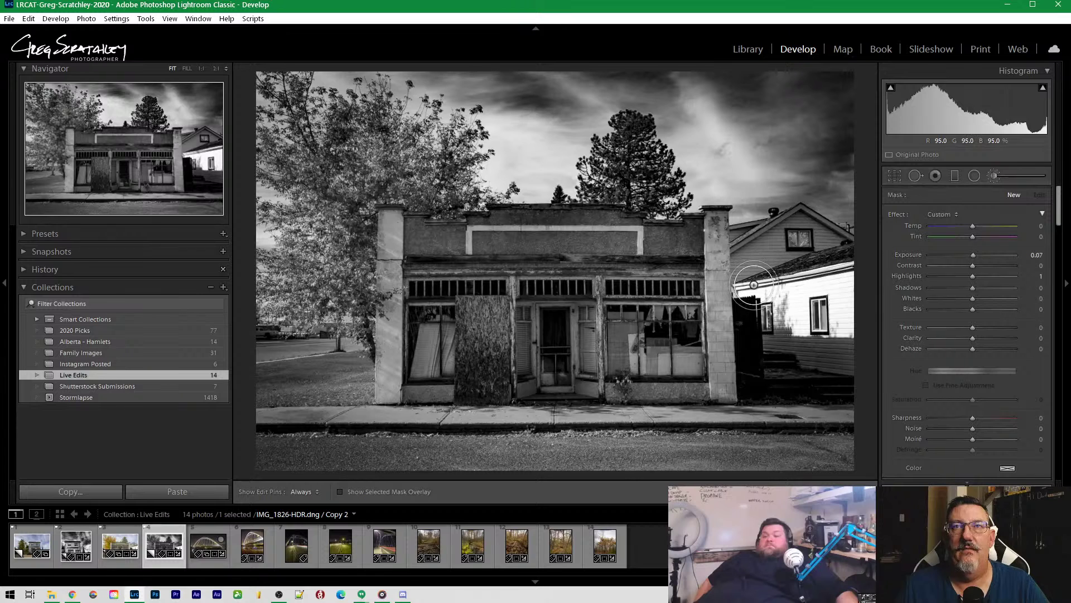
{"action": "key", "text": "h"}
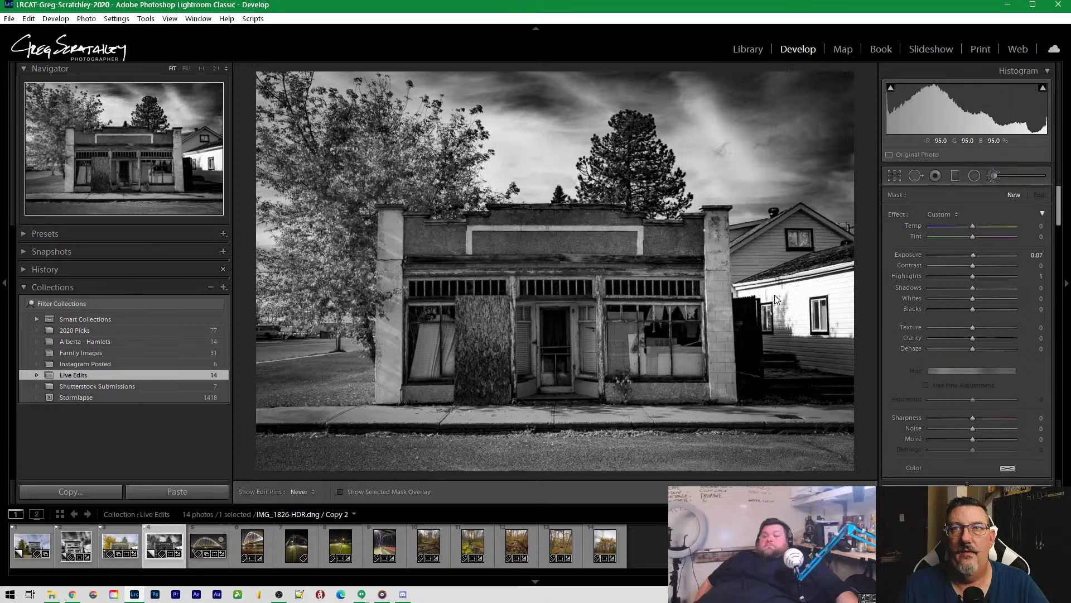
{"action": "key", "text": "h"}
{"action": "left_click_drag", "start_coordinate": [971, 254], "coordinate": [952, 260]}
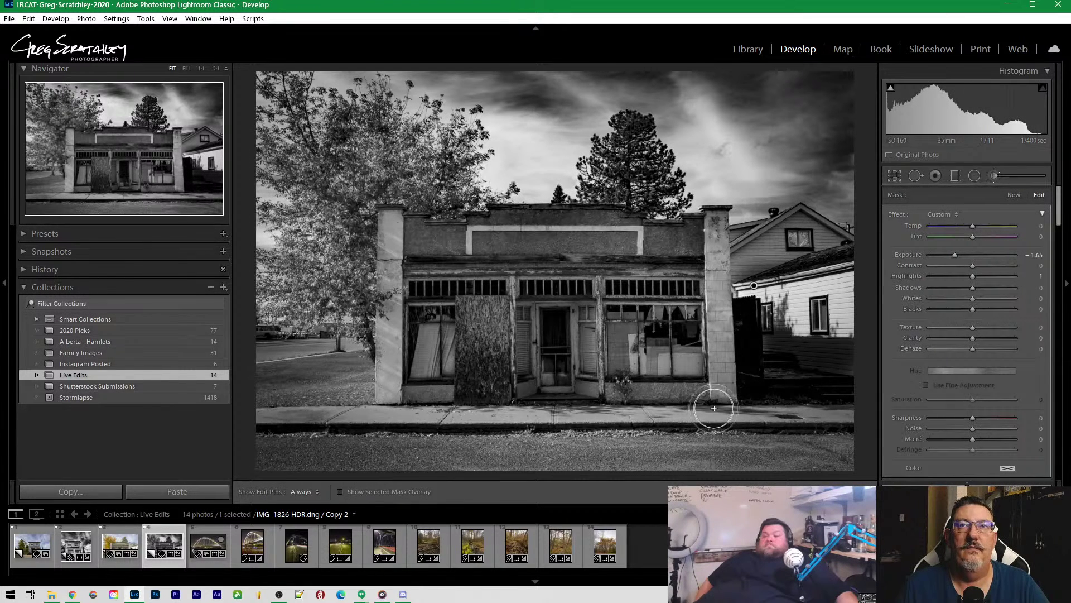
Refine the white house's brush mask with the overlay shown, erasing spill around its gable and lower edge, and hide the overlay
{"action": "key", "text": "o"}
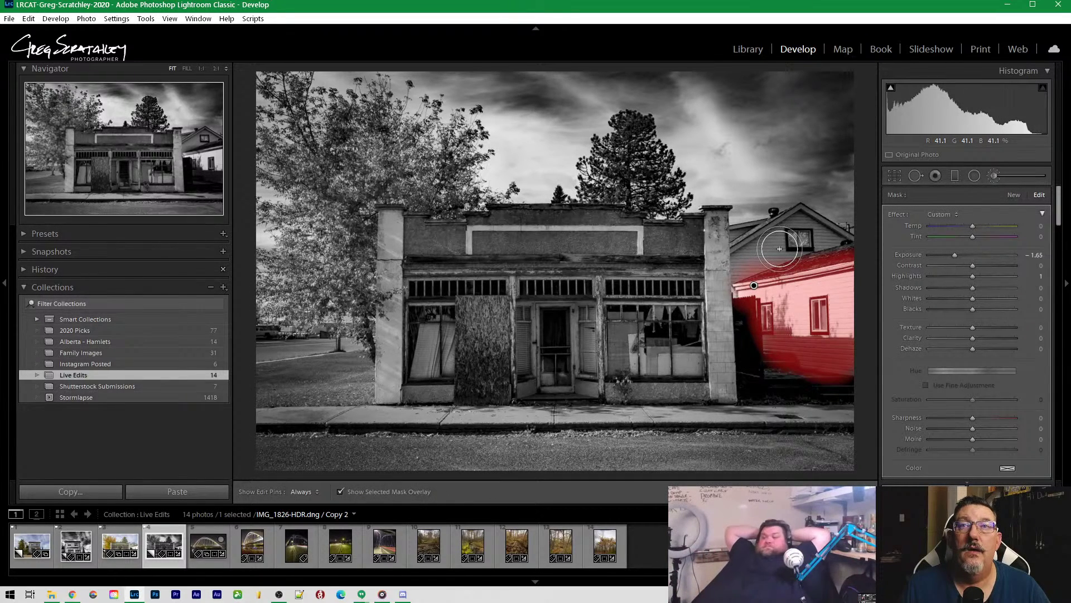
{"action": "key", "text": "super"}
{"action": "key", "text": "super"}
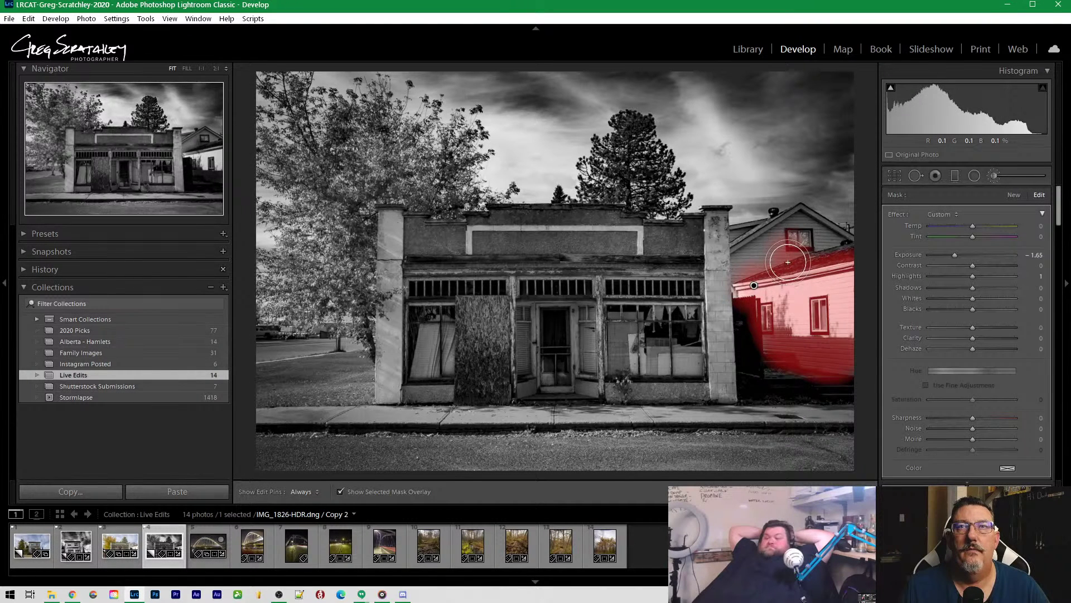
{"action": "key", "text": "h"}
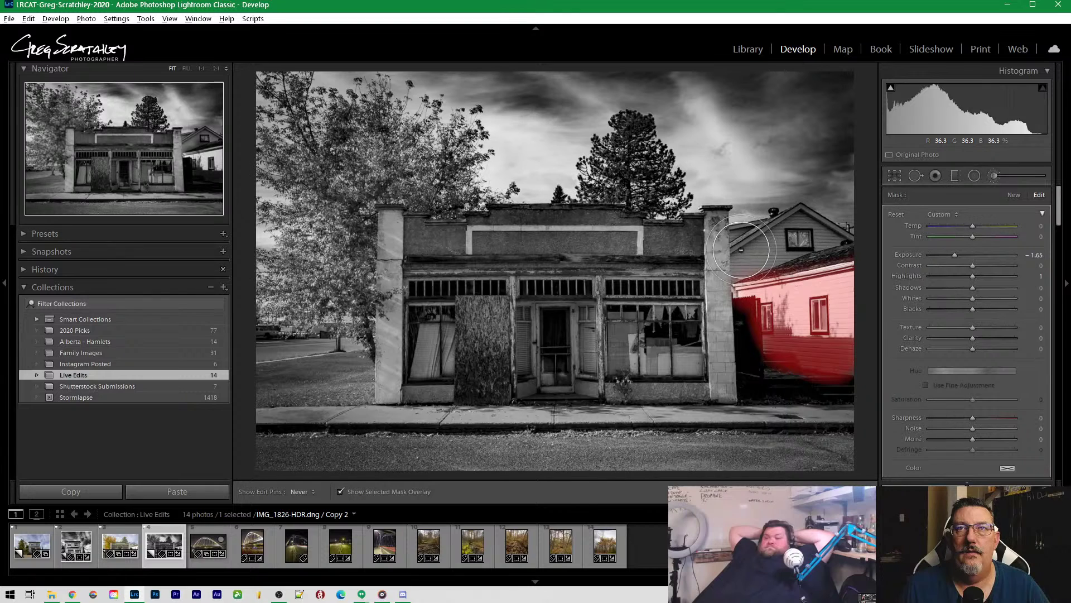
{"action": "key", "text": "h"}
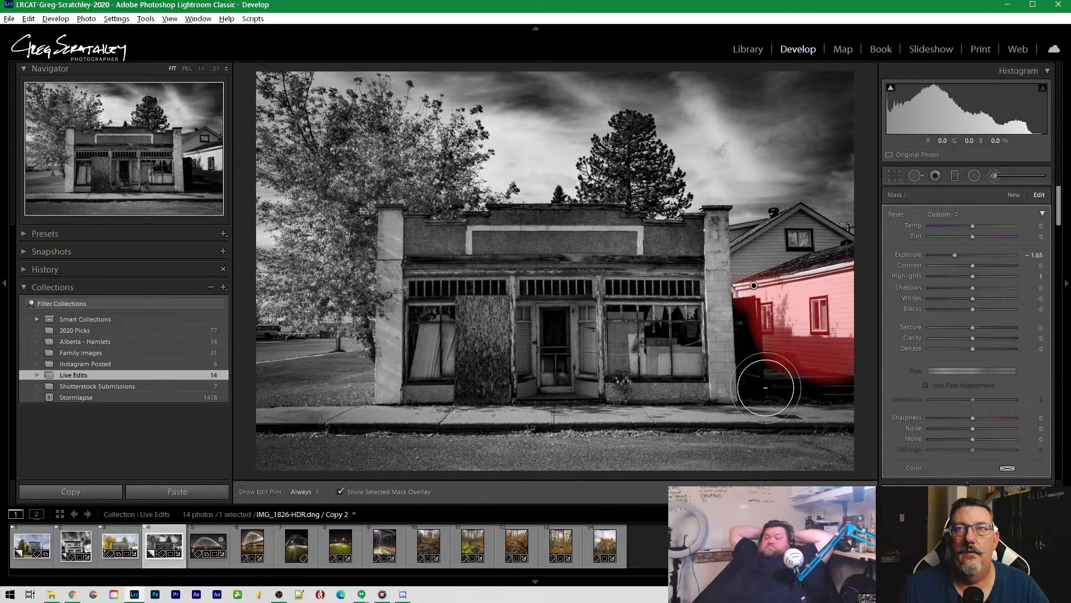
{"action": "key", "text": "h"}
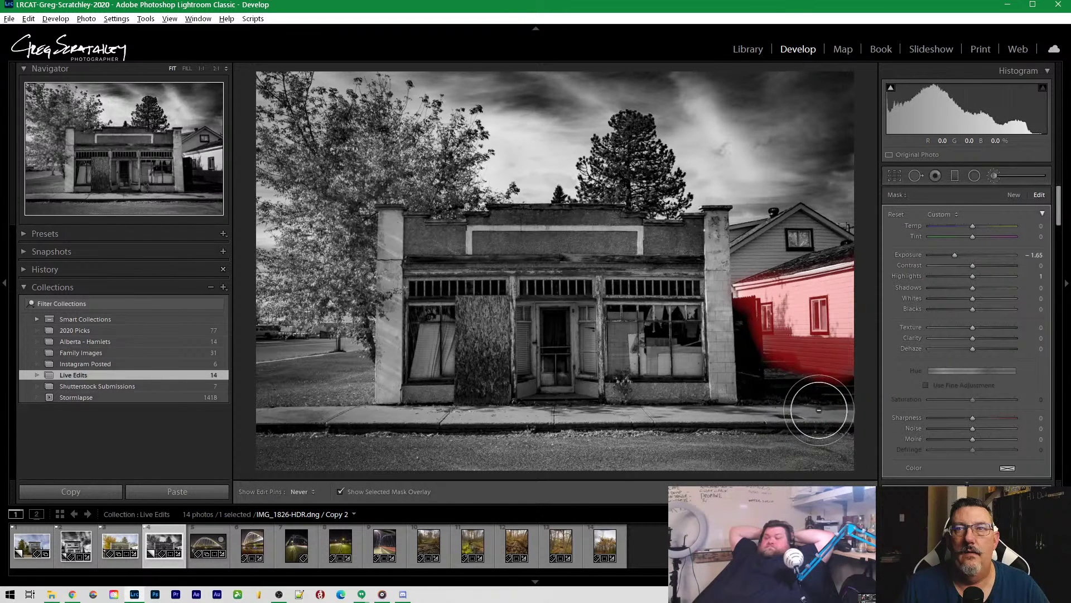
{"action": "key", "text": "h"}
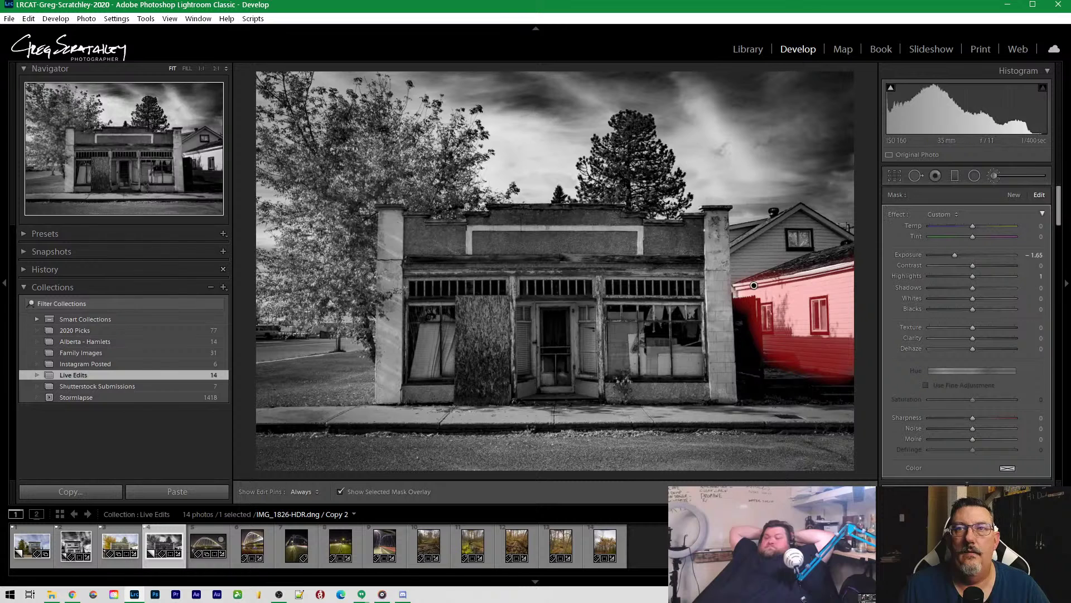
{"action": "left_click", "coordinate": [400, 497]}
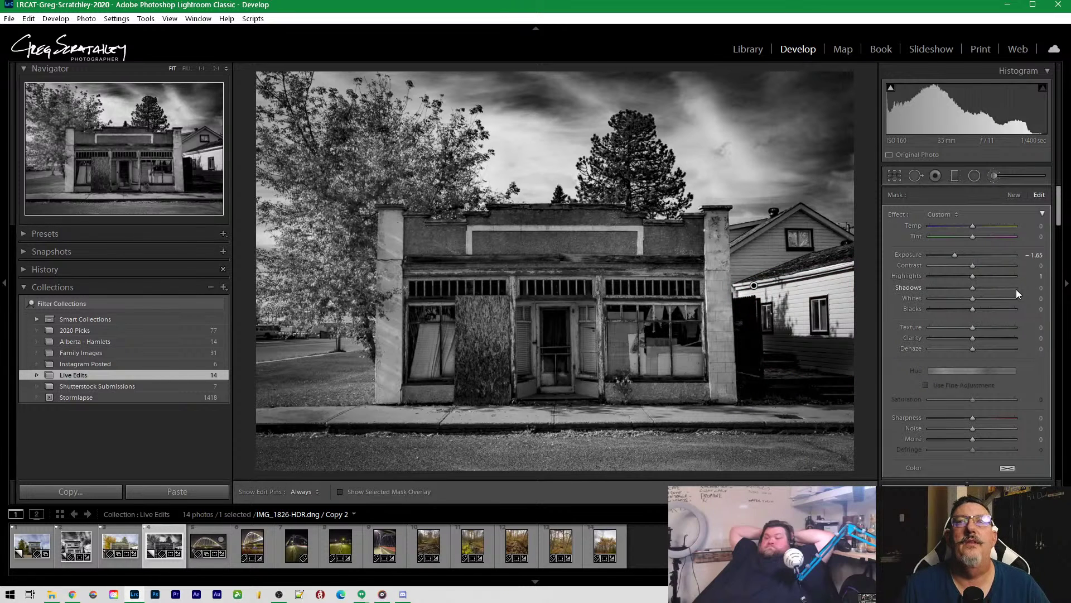
Tone down the white house's brush adjustment with Exposure −1.91, Contrast −31, Highlights −25, Whites −28 and Dehaze −28
{"action": "left_click_drag", "start_coordinate": [971, 266], "coordinate": [960, 267]}
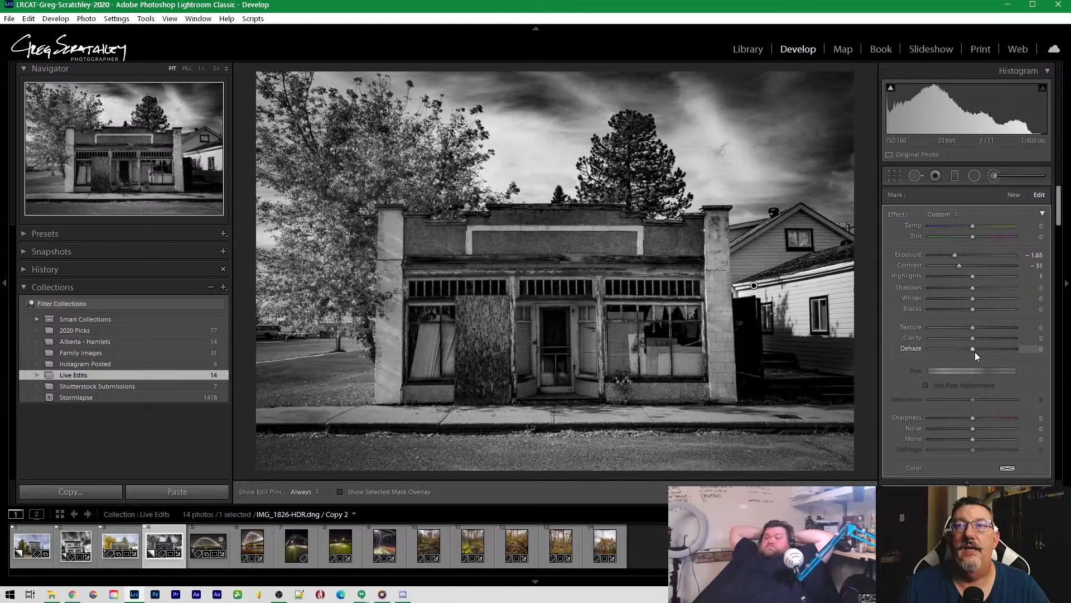
{"action": "left_click_drag", "start_coordinate": [972, 350], "coordinate": [961, 350]}
{"action": "left_click_drag", "start_coordinate": [955, 255], "coordinate": [949, 253]}
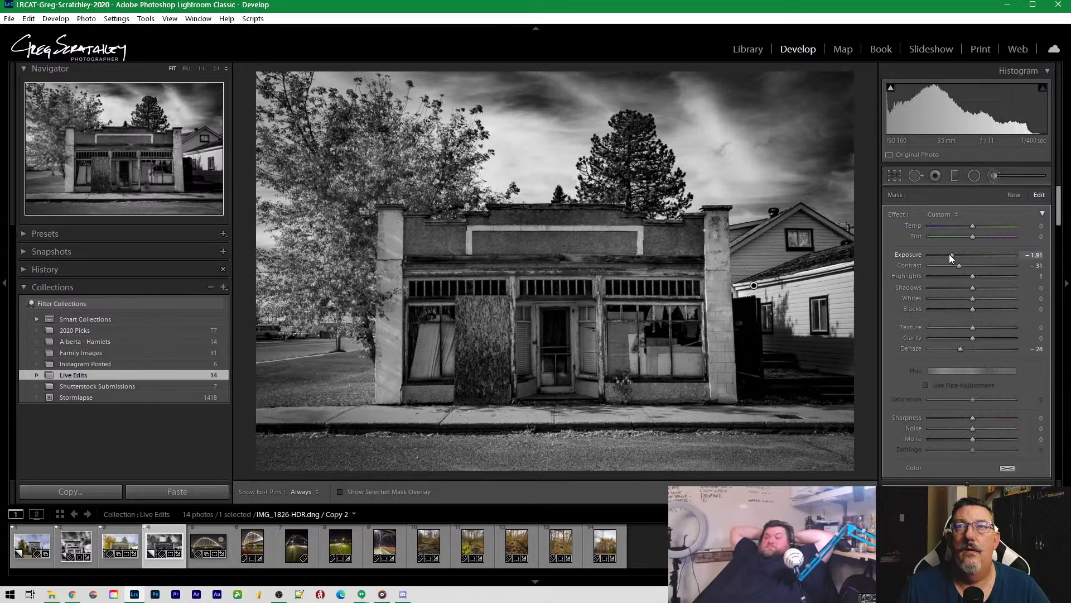
{"action": "left_click_drag", "start_coordinate": [972, 298], "coordinate": [957, 299]}
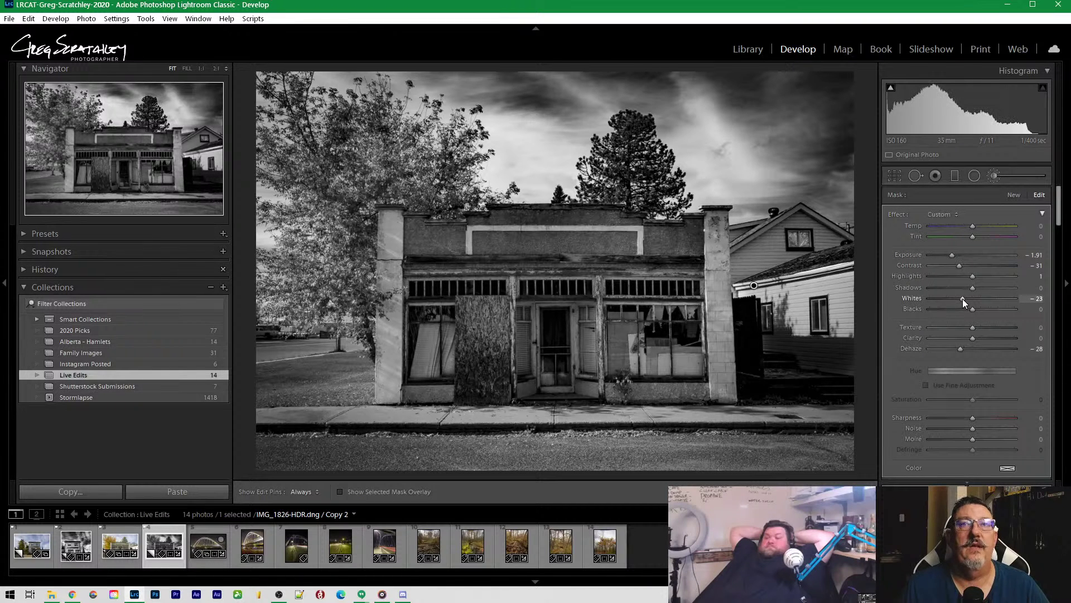
{"action": "left_click_drag", "start_coordinate": [960, 298], "coordinate": [962, 276]}
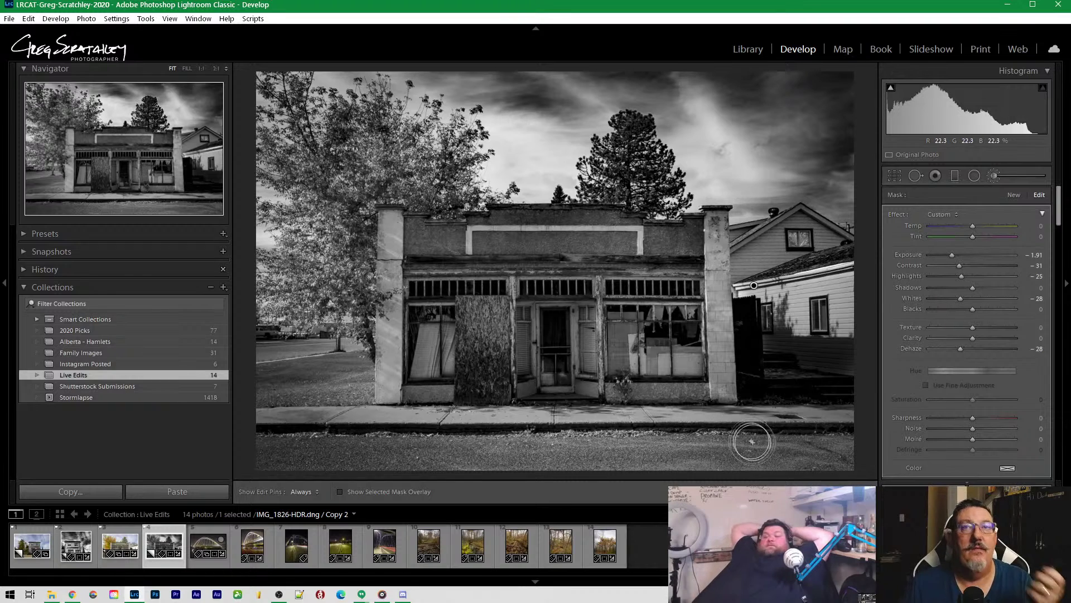
Crop the black-and-white storefront photo to a 1 x 1 aspect, centred on the façade
{"action": "left_click", "coordinate": [895, 176]}
{"action": "left_click", "coordinate": [1013, 214]}
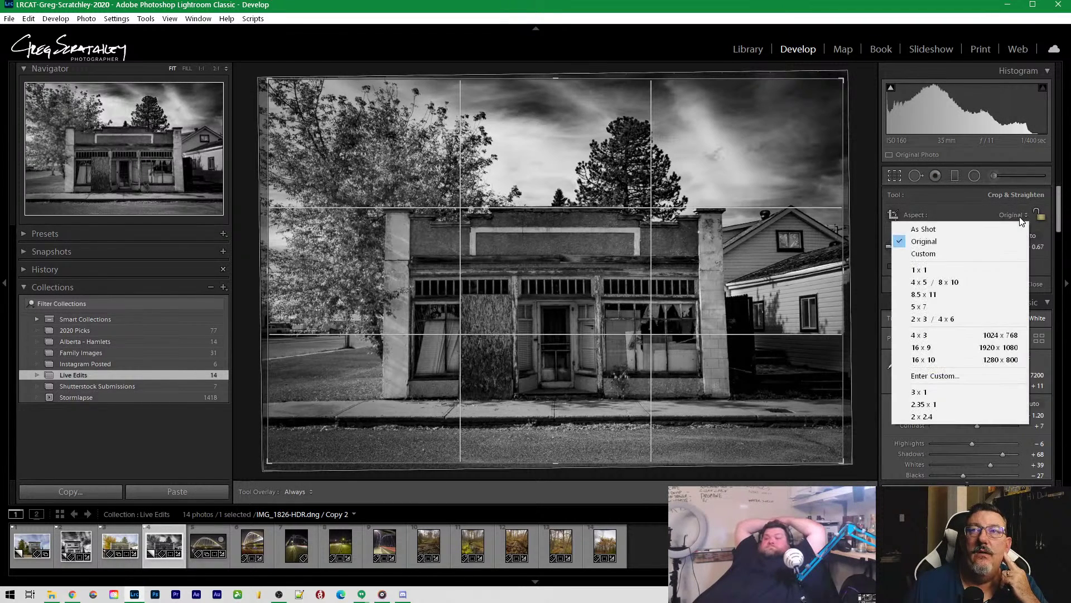
{"action": "left_click", "coordinate": [904, 270]}
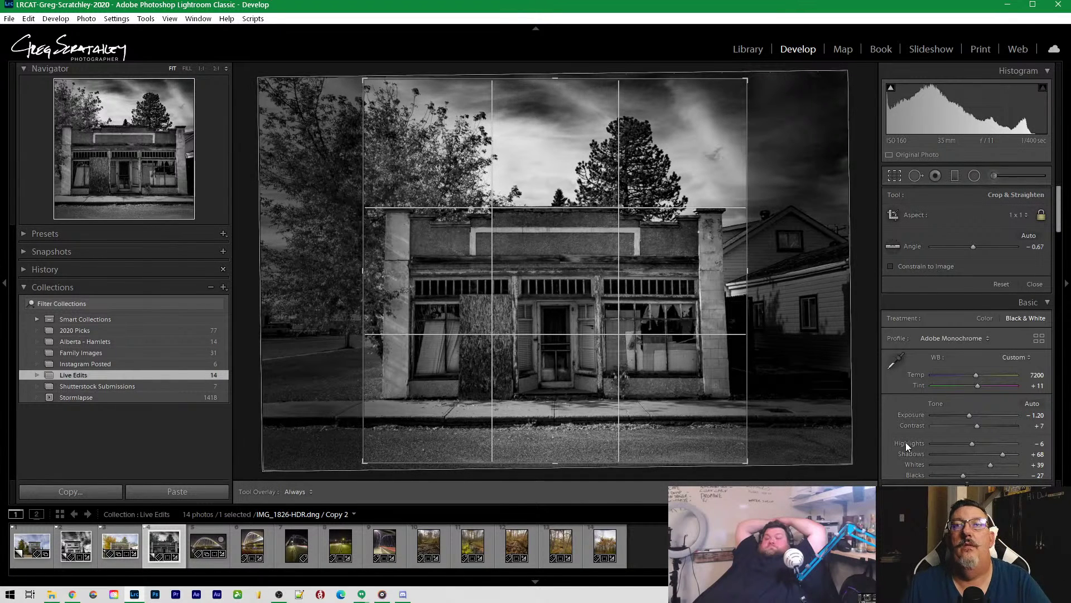
{"action": "key", "text": "Return"}
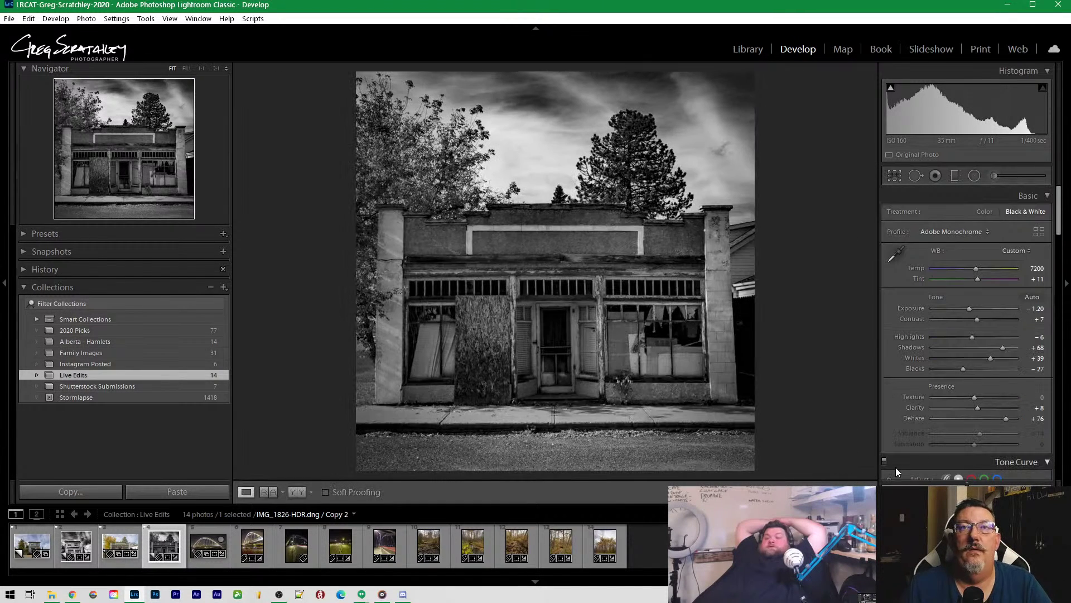
Set the square storefront photo's post-crop vignette amount to −24
{"action": "scroll", "coordinate": [952, 419], "scroll_direction": "down", "scroll_amount": 10}
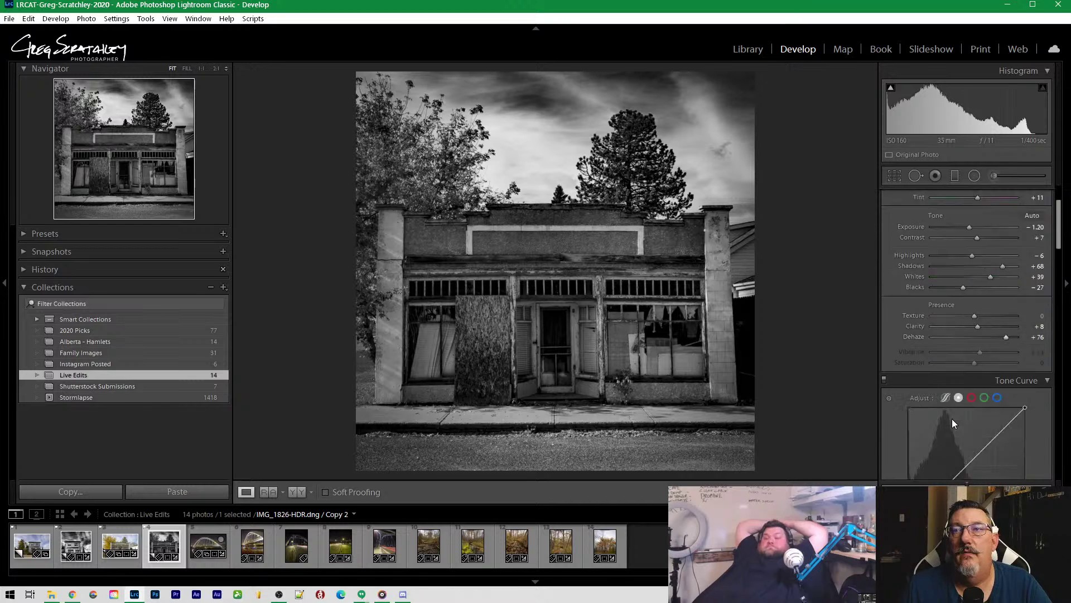
{"action": "scroll", "coordinate": [952, 419], "scroll_direction": "down", "scroll_amount": 2}
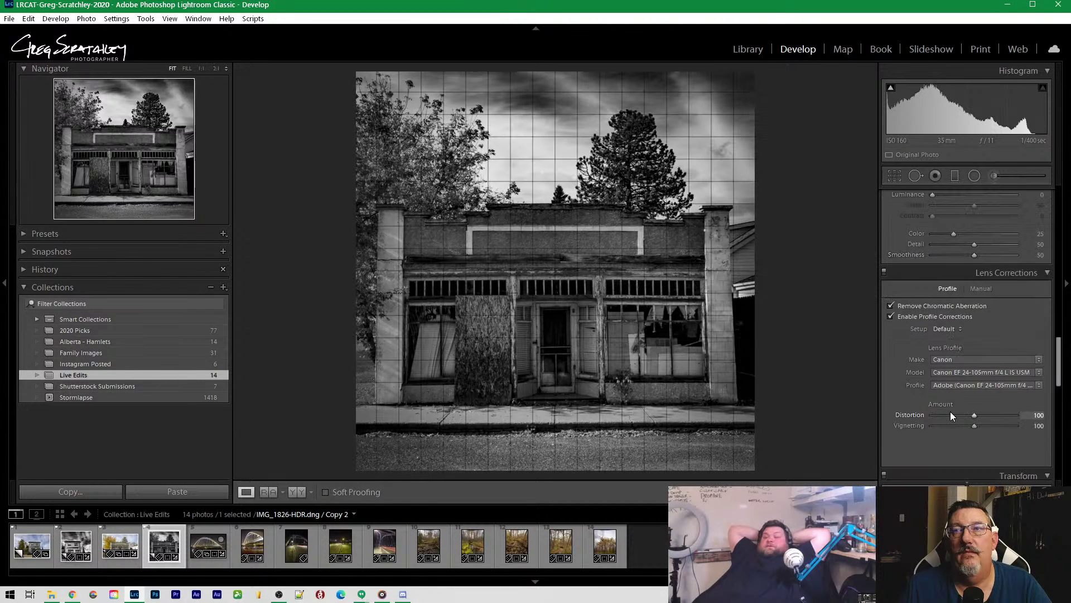
{"action": "scroll", "coordinate": [941, 320], "scroll_direction": "down", "scroll_amount": 6}
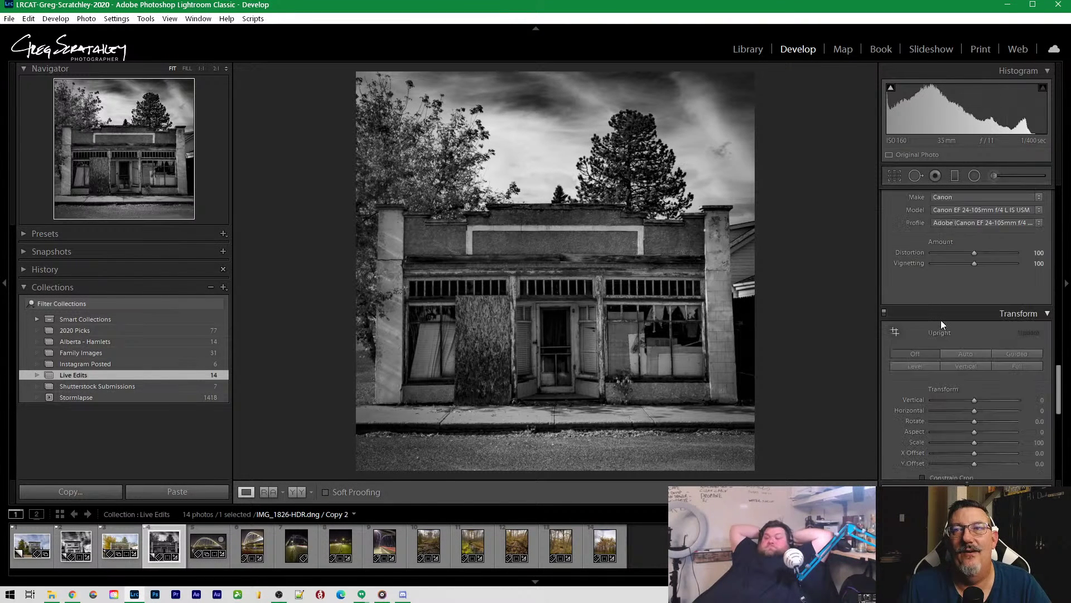
{"action": "left_click_drag", "start_coordinate": [969, 253], "coordinate": [963, 254]}
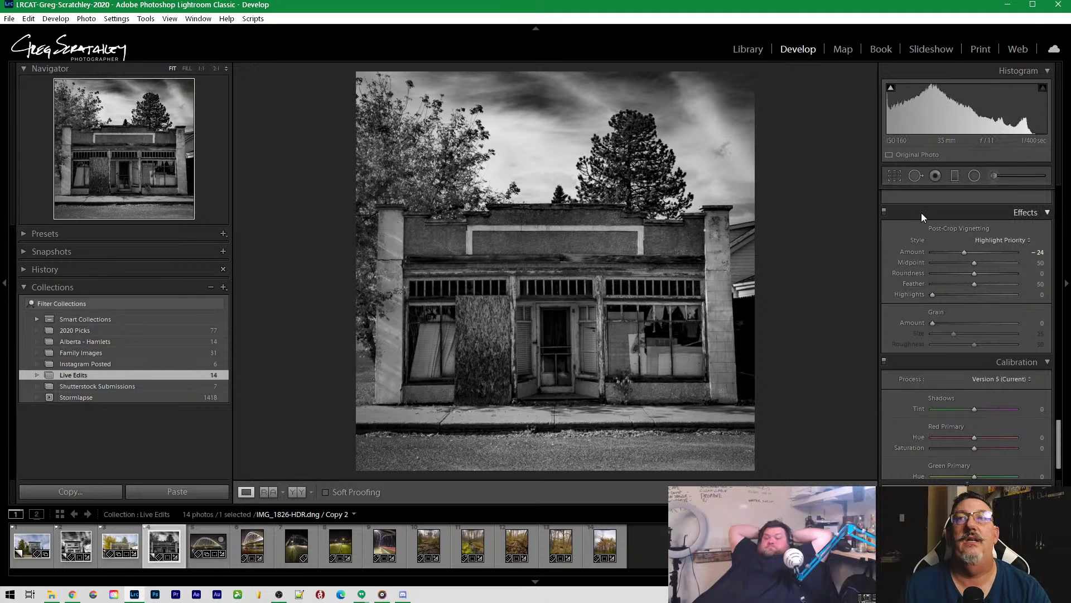
Begin a new brush adjustment at the bases of both storefront pillars and show its mask overlay
{"action": "left_click", "coordinate": [992, 175]}
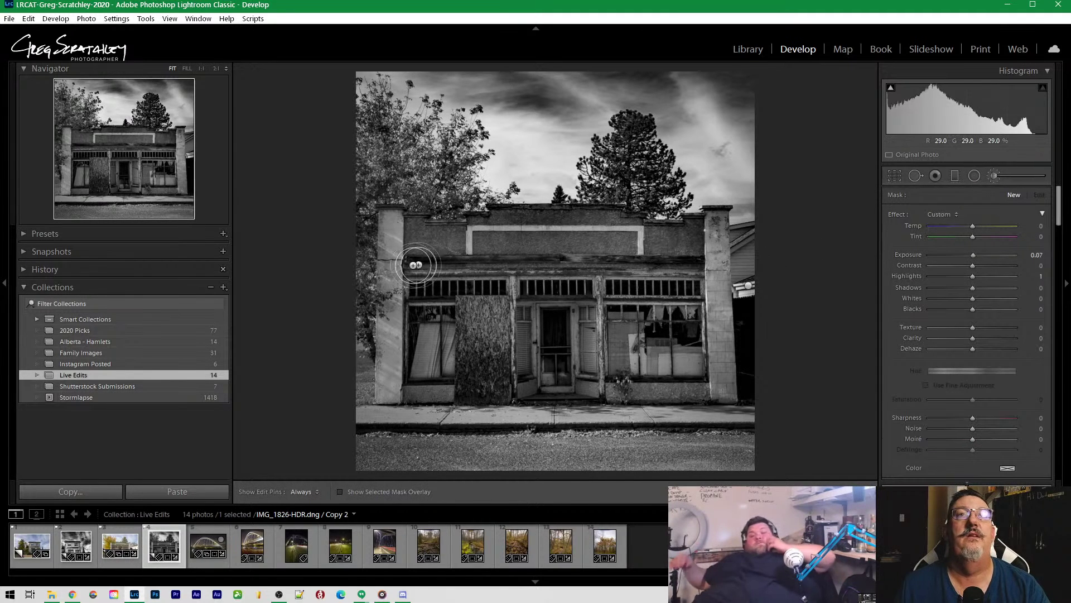
{"action": "left_click", "coordinate": [398, 384]}
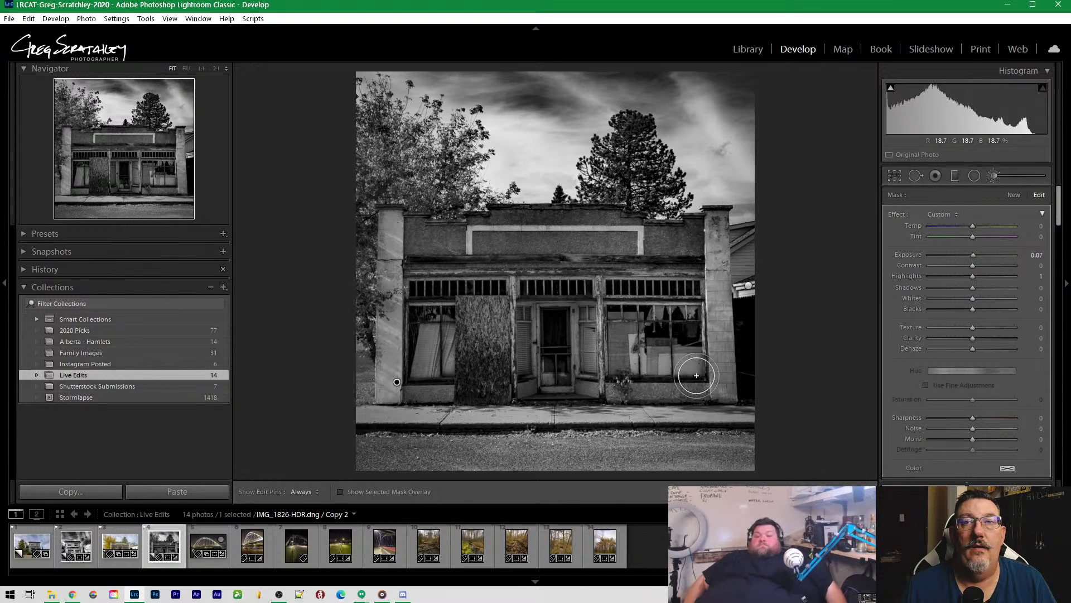
{"action": "key", "text": "h"}
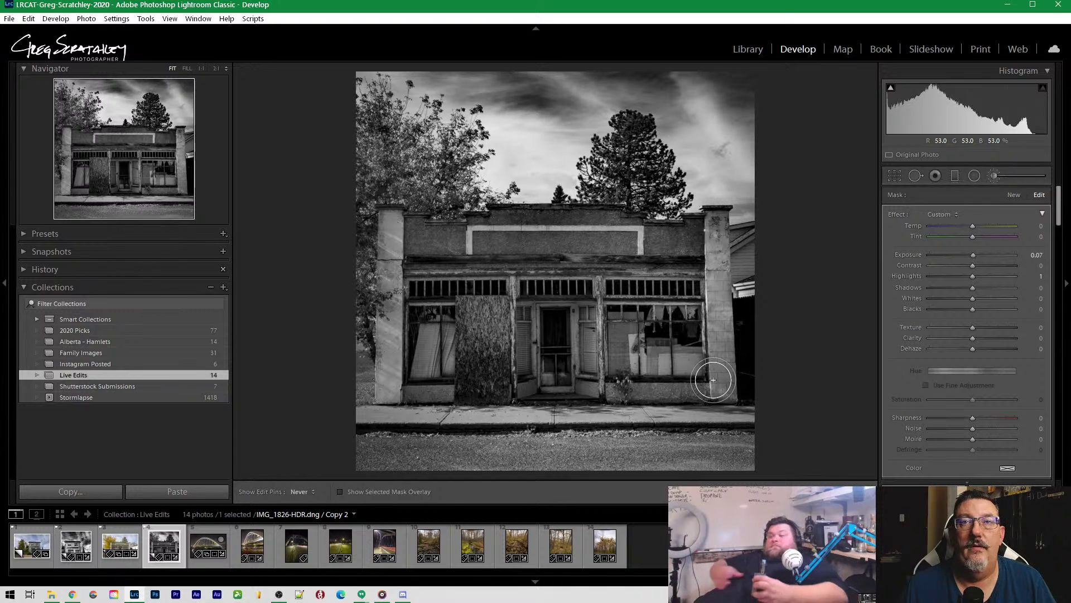
{"action": "key", "text": "h"}
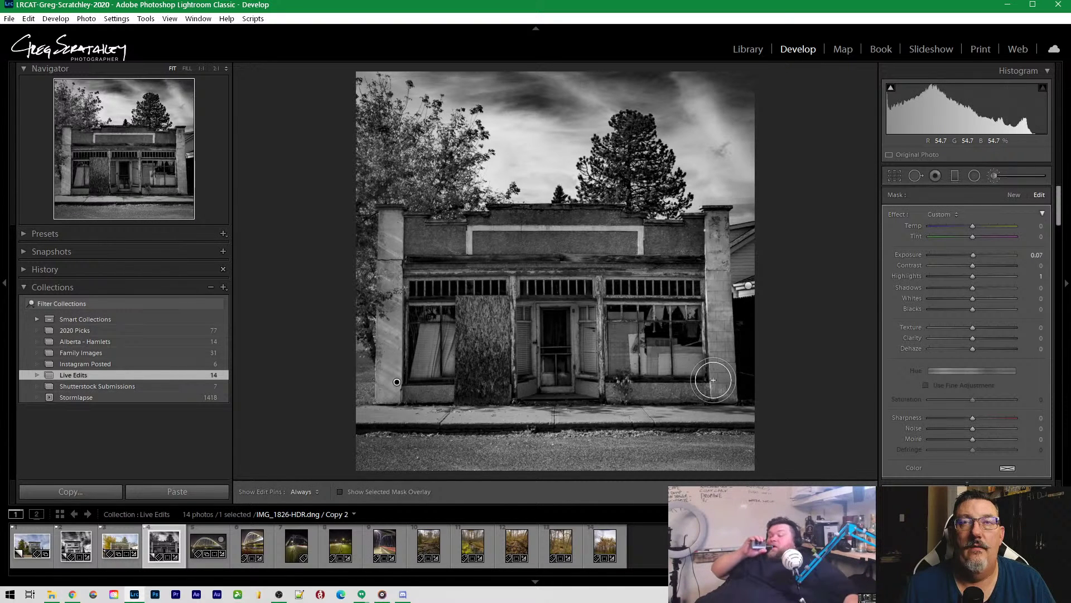
{"action": "key", "text": "h"}
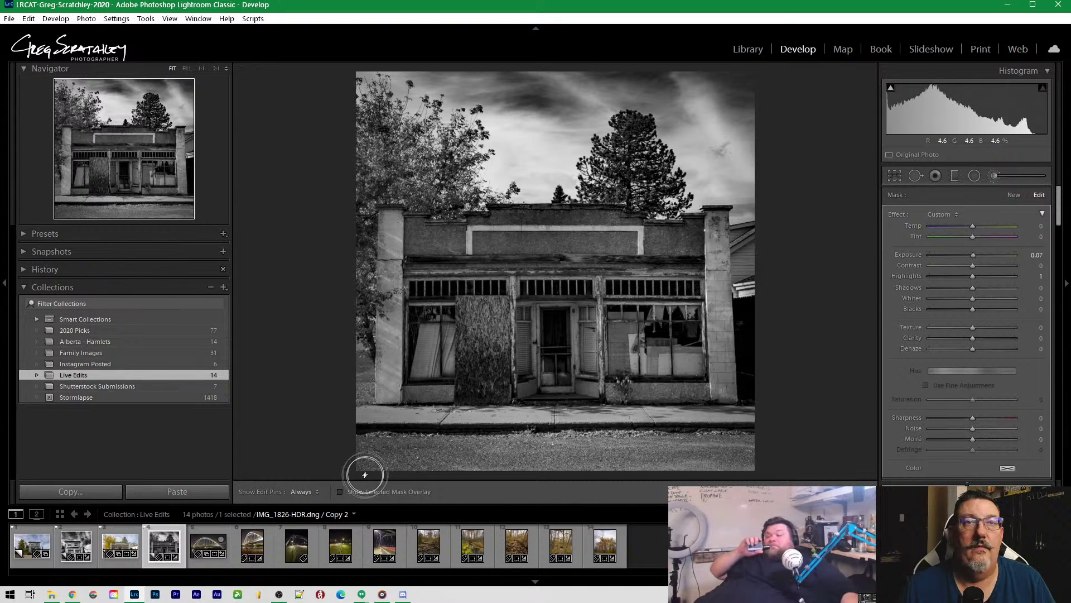
{"action": "left_click", "coordinate": [397, 492]}
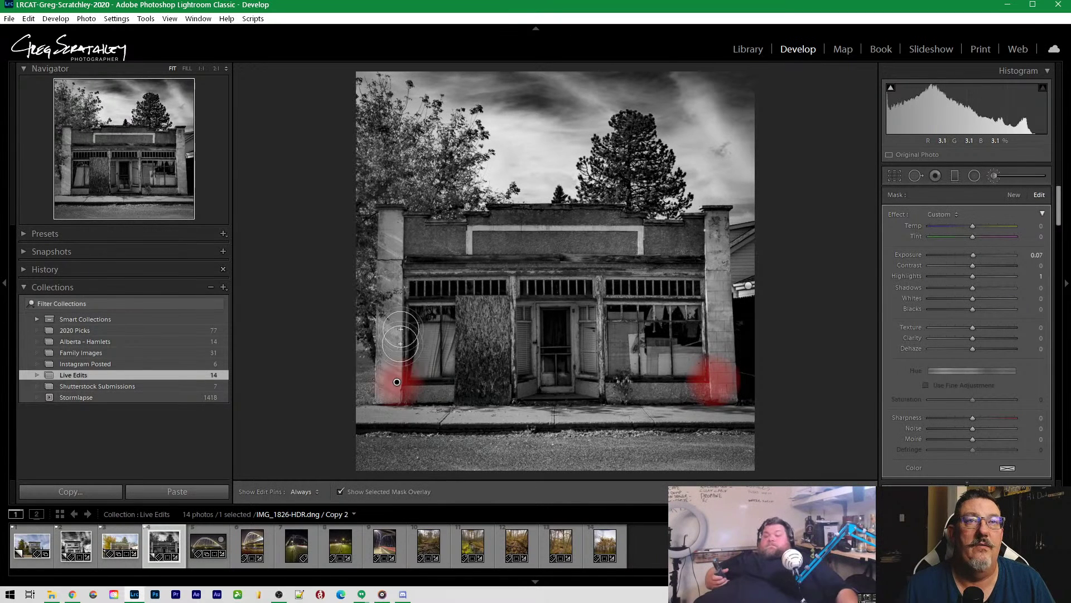
Extend the storefront's brush mask up one pillar, across the upper façade and down the other pillar
{"action": "left_click_drag", "start_coordinate": [395, 376], "coordinate": [390, 371]}
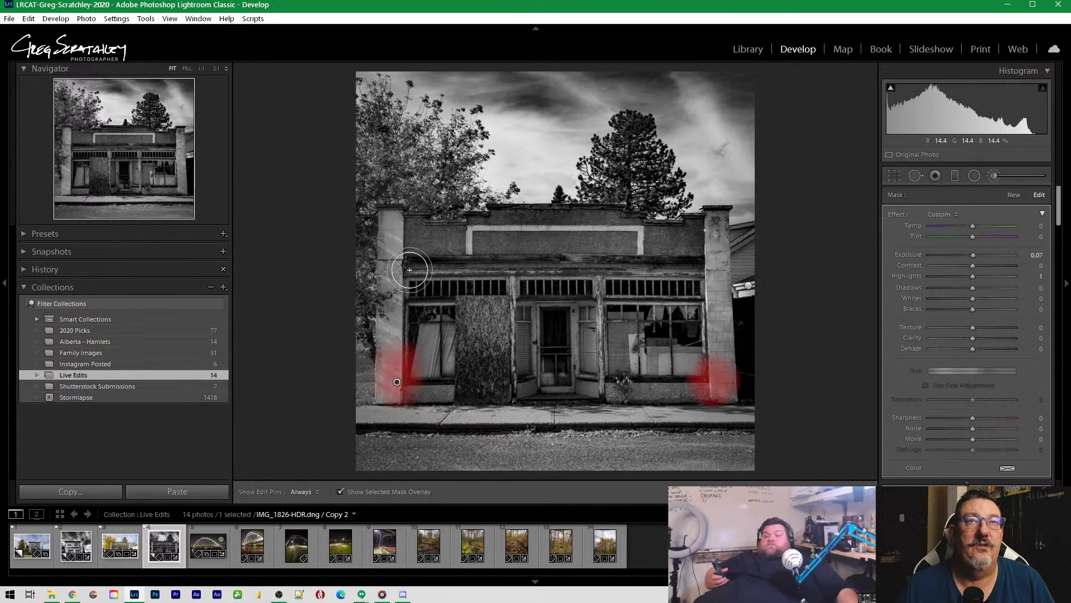
{"action": "left_click", "coordinate": [397, 228], "text": "shift"}
{"action": "left_click_drag", "start_coordinate": [396, 233], "coordinate": [438, 242]}
{"action": "key", "text": "h"}
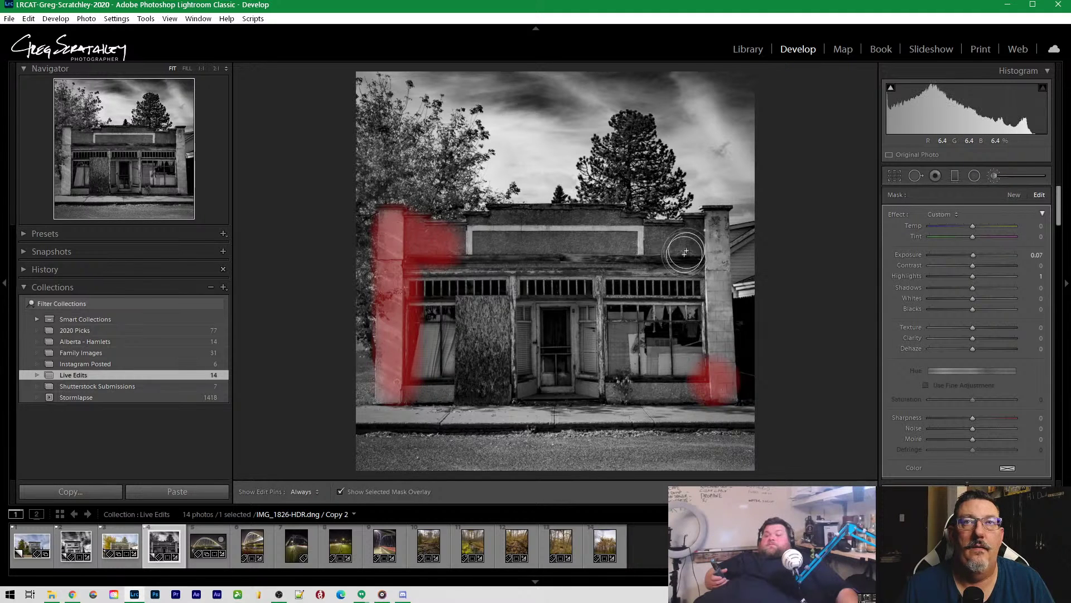
{"action": "left_click", "coordinate": [695, 233], "text": "shift"}
{"action": "key", "text": "h"}
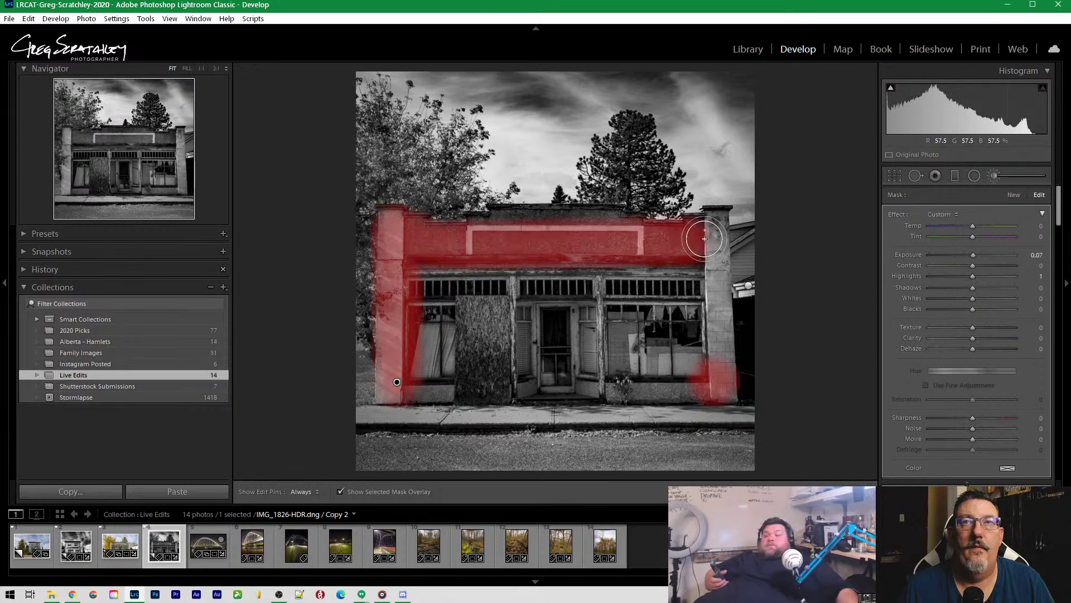
{"action": "left_click", "coordinate": [710, 229]}
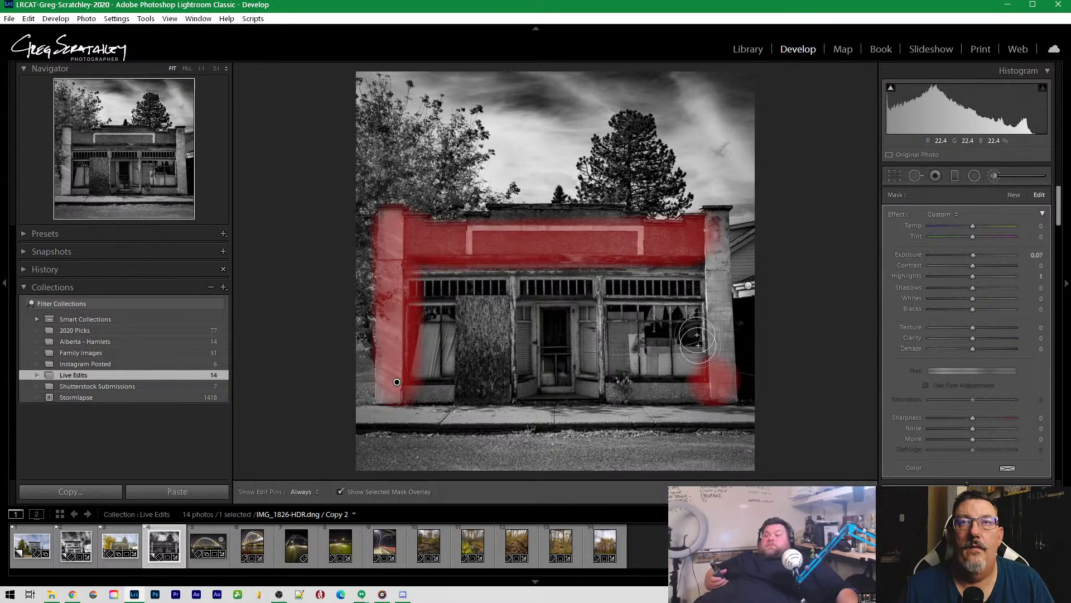
{"action": "left_click", "coordinate": [715, 383], "text": "shift"}
Fill the brush mask across the storefront's windows, door and lower wall, and hide the mask overlay
{"action": "mouse_move", "coordinate": [715, 384]}
{"action": "left_mouse_down"}
{"action": "mouse_move", "coordinate": [617, 382]}
{"action": "mouse_move", "coordinate": [617, 286]}
{"action": "mouse_move", "coordinate": [647, 276]}
{"action": "left_mouse_up"}
{"action": "key", "text": "h"}
{"action": "key", "text": "h"}
{"action": "key", "text": "h"}
{"action": "mouse_move", "coordinate": [679, 274]}
{"action": "left_mouse_down"}
{"action": "mouse_move", "coordinate": [475, 264]}
{"action": "mouse_move", "coordinate": [436, 277]}
{"action": "mouse_move", "coordinate": [431, 304]}
{"action": "mouse_move", "coordinate": [672, 301]}
{"action": "mouse_move", "coordinate": [681, 311]}
{"action": "mouse_move", "coordinate": [623, 322]}
{"action": "mouse_move", "coordinate": [515, 311]}
{"action": "mouse_move", "coordinate": [415, 335]}
{"action": "mouse_move", "coordinate": [686, 351]}
{"action": "mouse_move", "coordinate": [414, 377]}
{"action": "left_mouse_up"}
{"action": "key", "text": "h"}
{"action": "left_click_drag", "start_coordinate": [513, 386], "coordinate": [709, 380]}
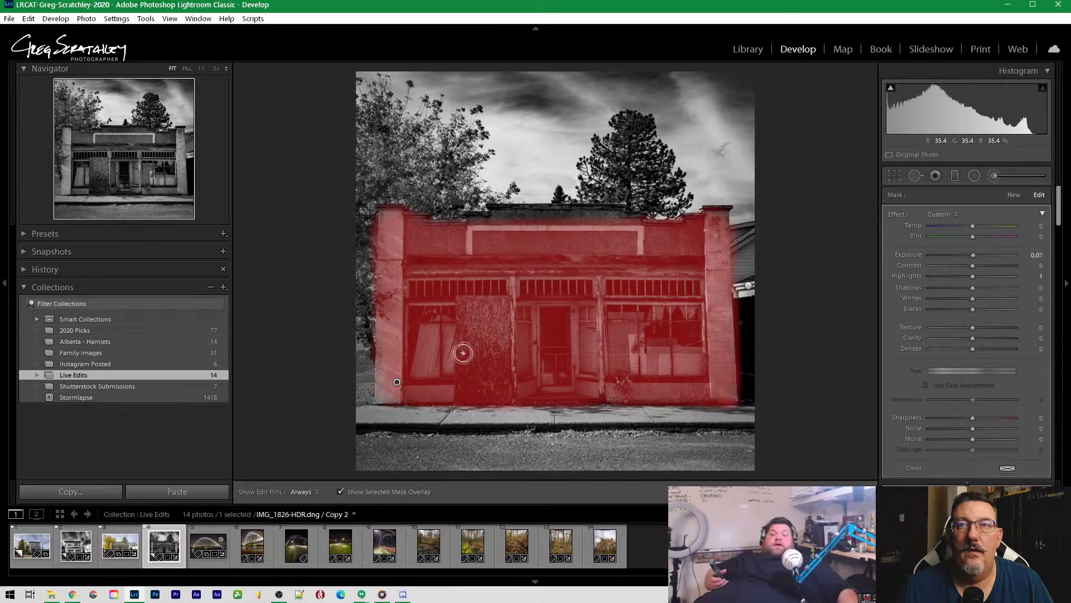
{"action": "key", "text": "h"}
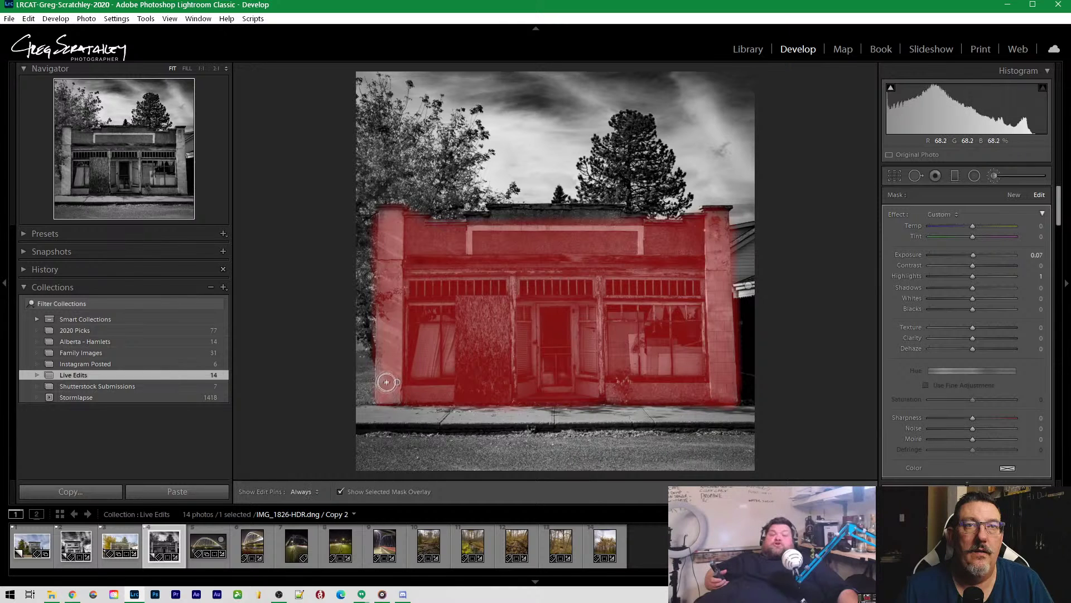
{"action": "key", "text": "h"}
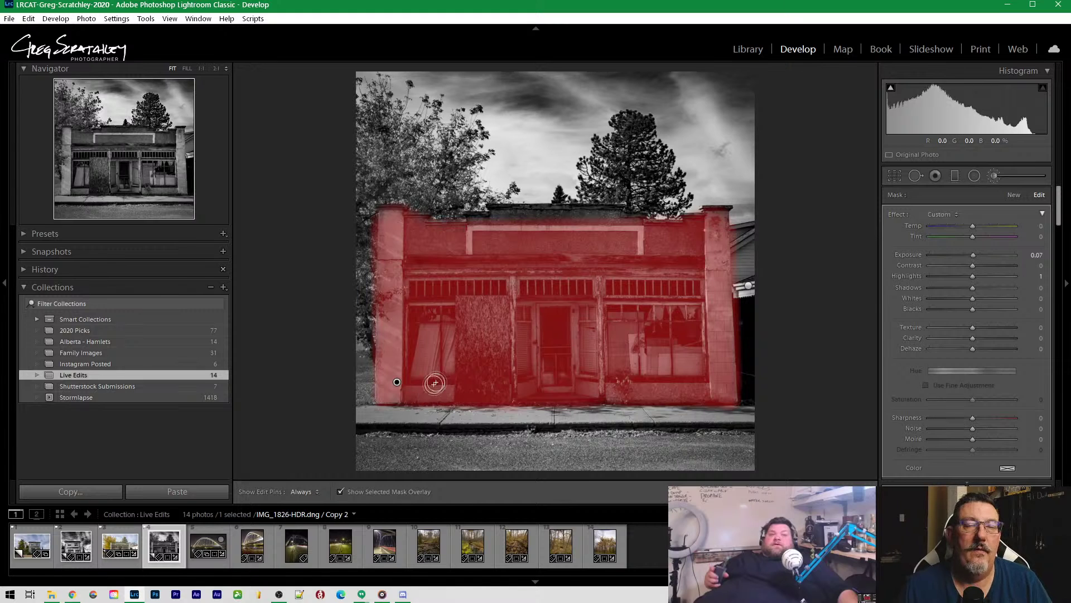
{"action": "left_click", "coordinate": [394, 493]}
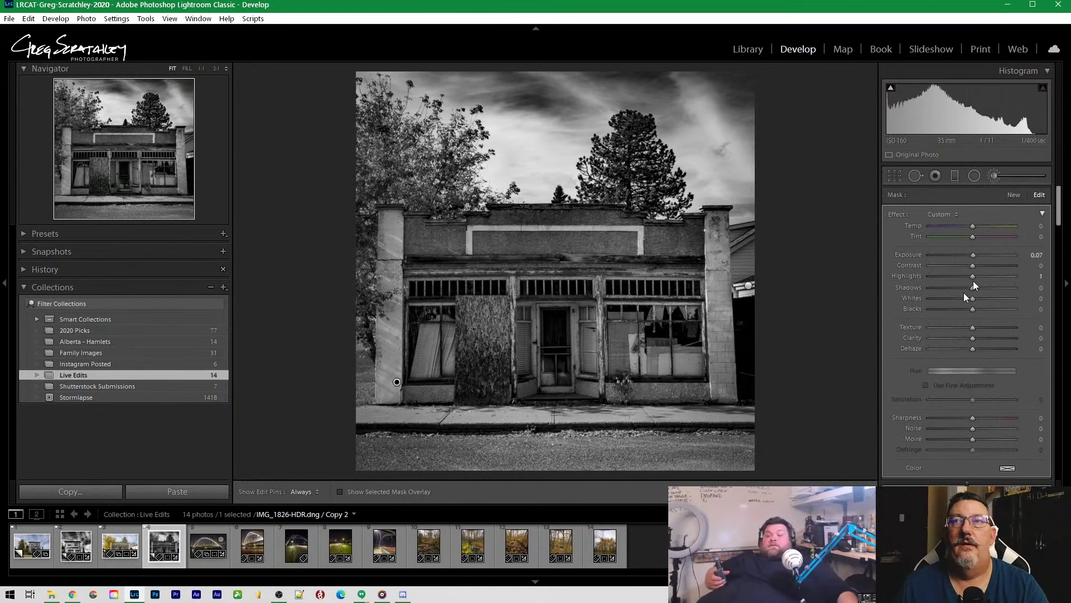
Set the storefront brush adjustment's exposure to 1.07, clarity to 19 and dehaze to 25
{"action": "left_click_drag", "start_coordinate": [973, 254], "coordinate": [980, 254]}
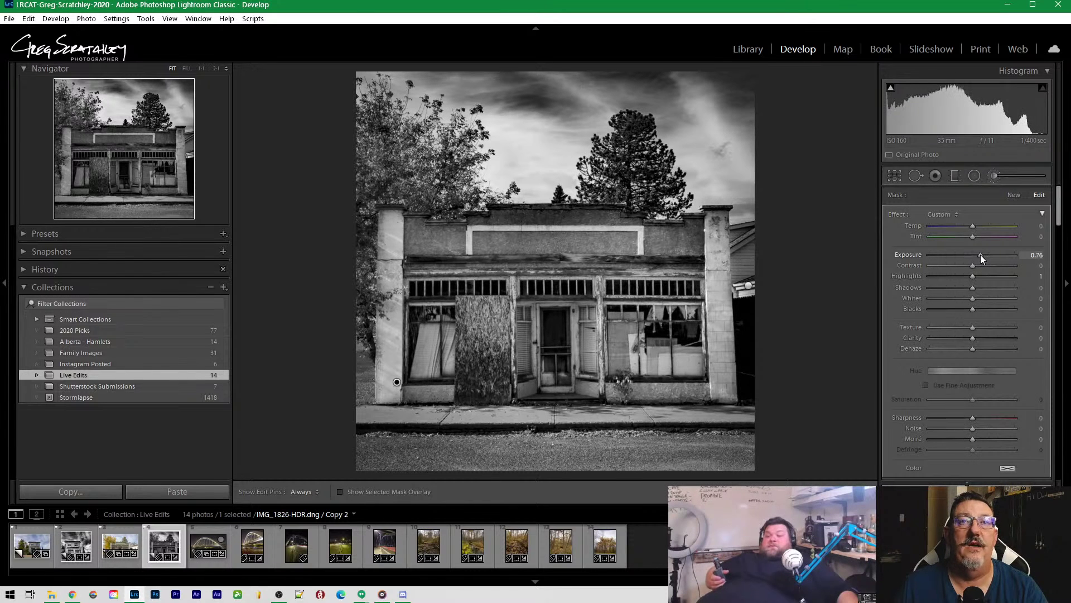
{"action": "left_click_drag", "start_coordinate": [975, 348], "coordinate": [977, 348]}
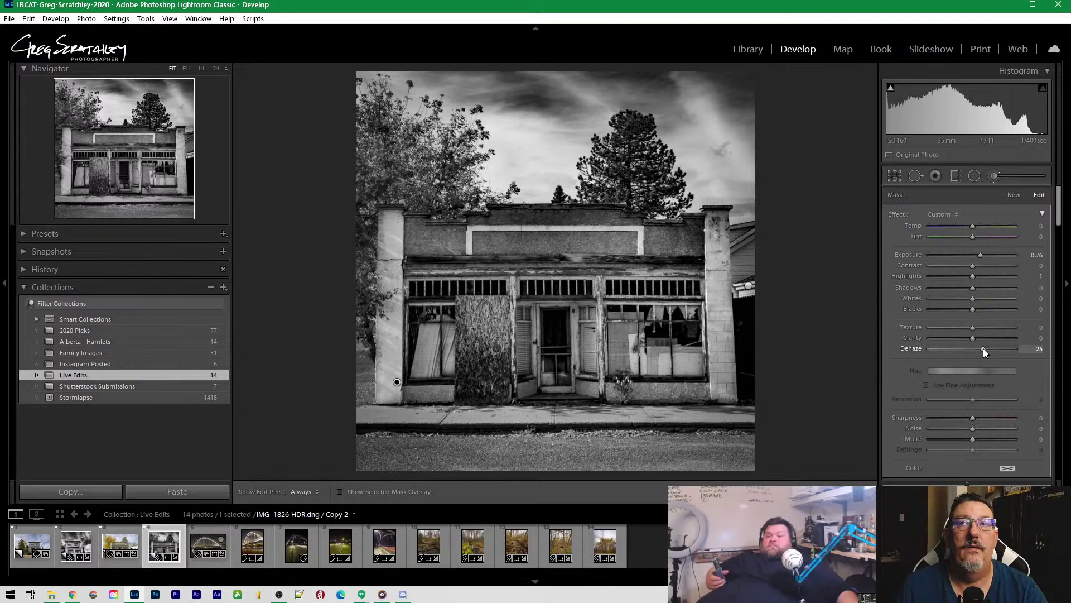
{"action": "left_click_drag", "start_coordinate": [982, 341], "coordinate": [980, 338]}
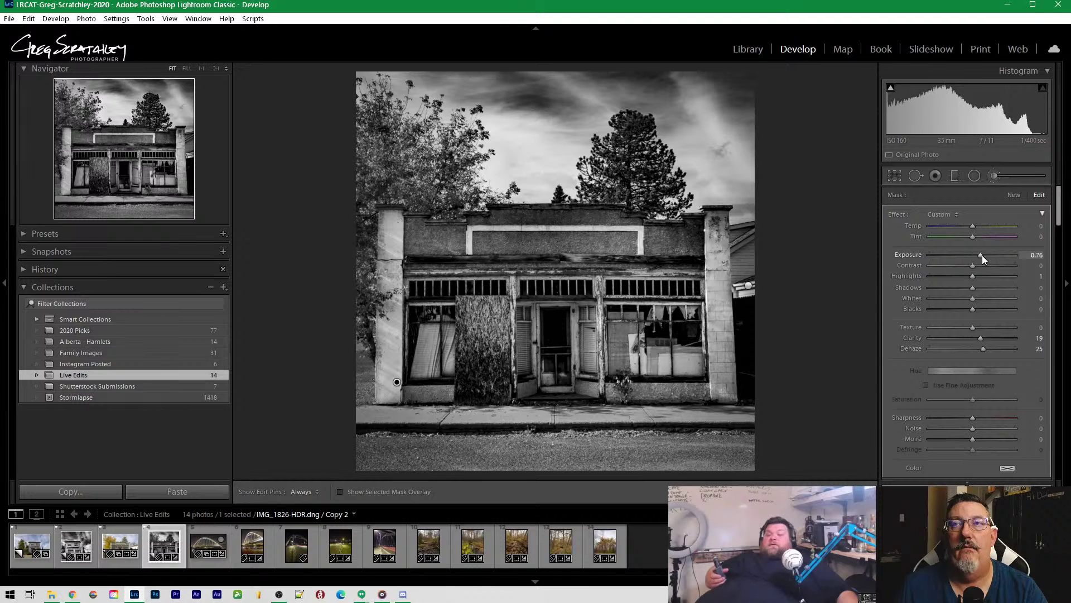
{"action": "left_click_drag", "start_coordinate": [982, 256], "coordinate": [985, 256]}
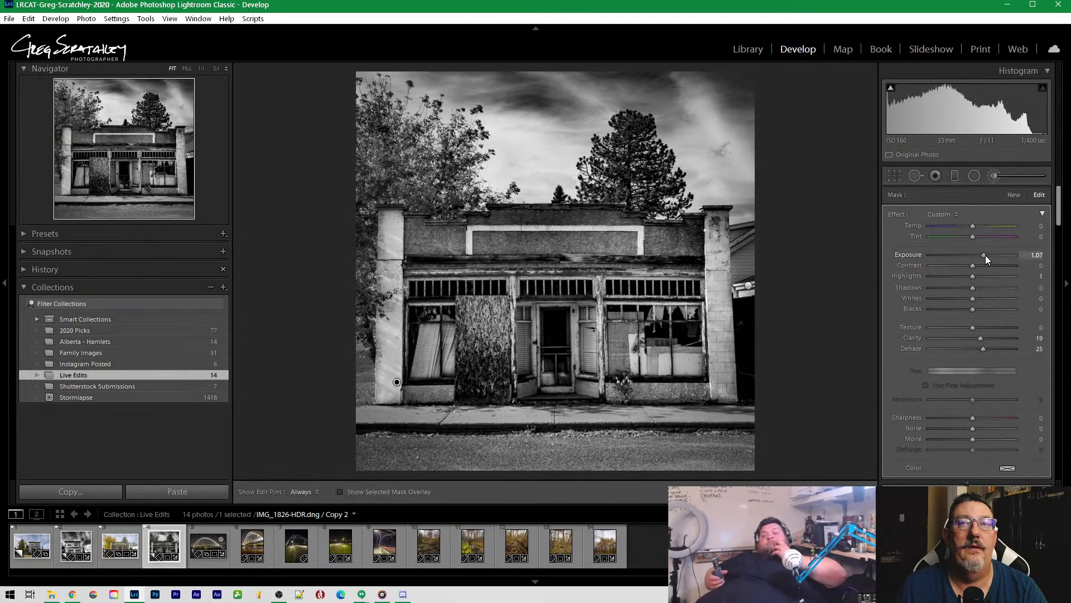
Show the mask overlay, extend the brush mask along the façade's raised upper edge, and hide the overlay
{"action": "left_click", "coordinate": [393, 491]}
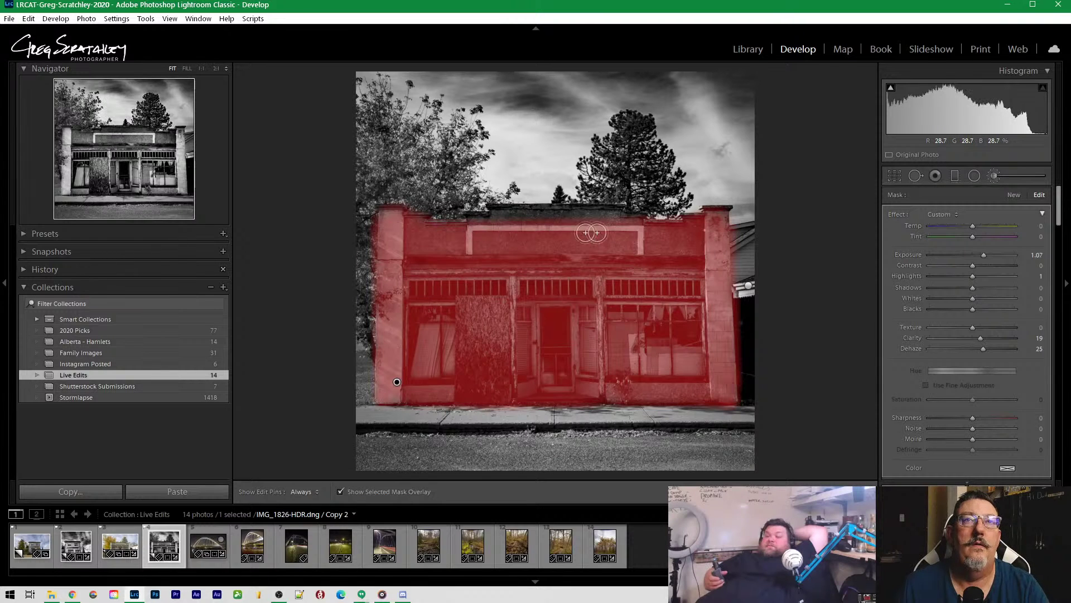
{"action": "key", "text": "h"}
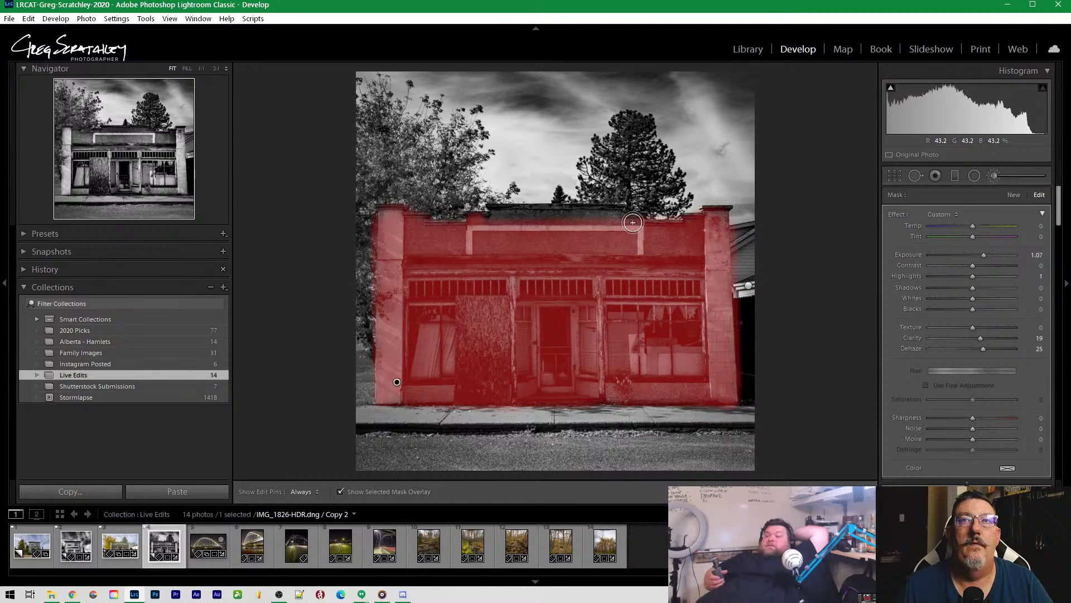
{"action": "key", "text": "h"}
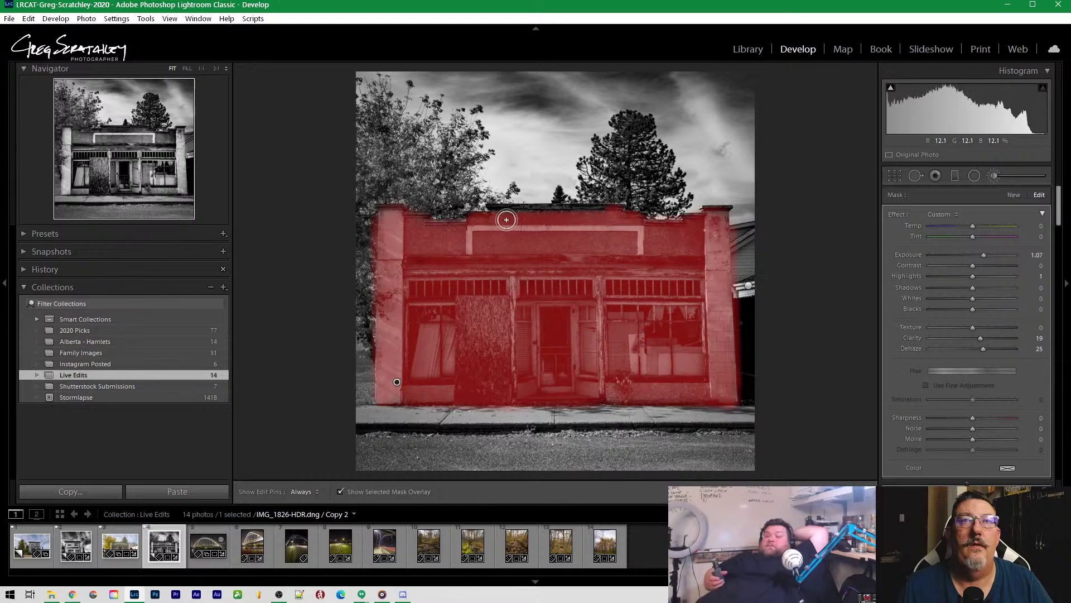
{"action": "key", "text": "h"}
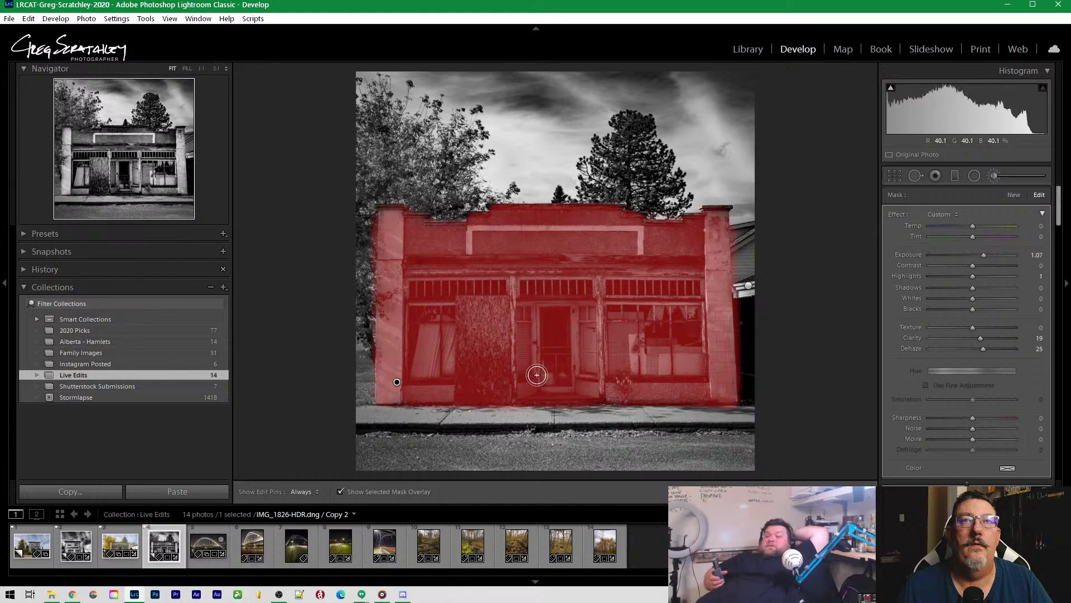
{"action": "left_click", "coordinate": [363, 491]}
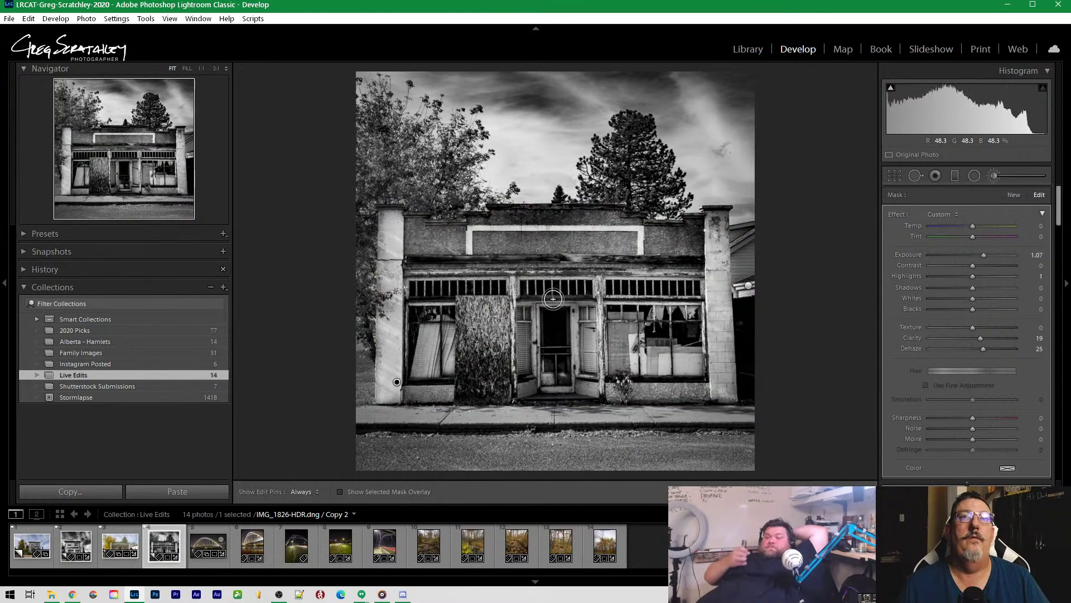
{"action": "left_click", "coordinate": [400, 494]}
{"action": "left_click", "coordinate": [399, 494]}
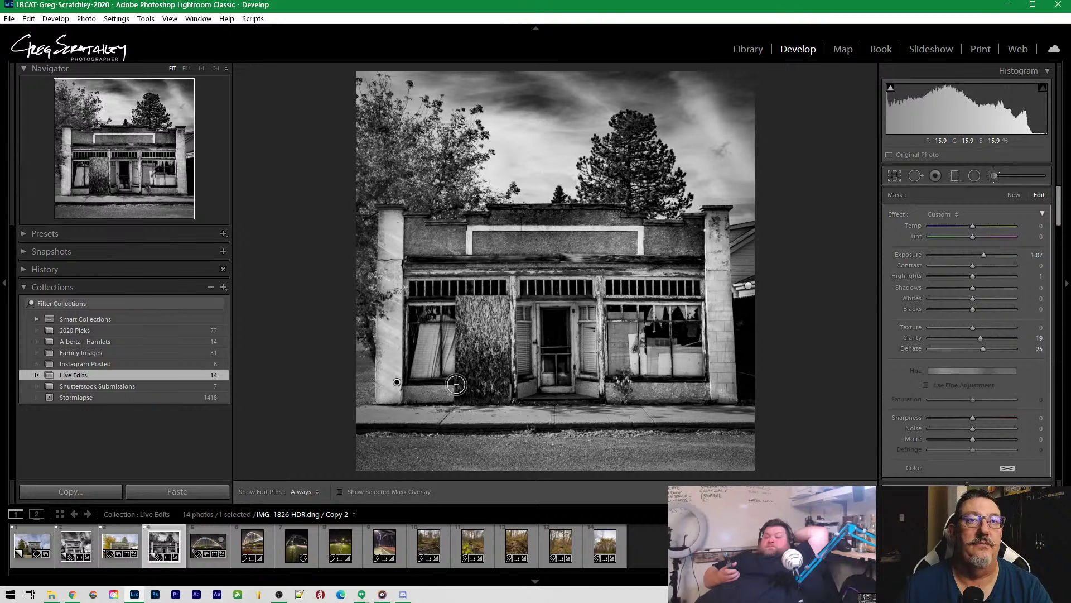
{"action": "key", "text": "h"}
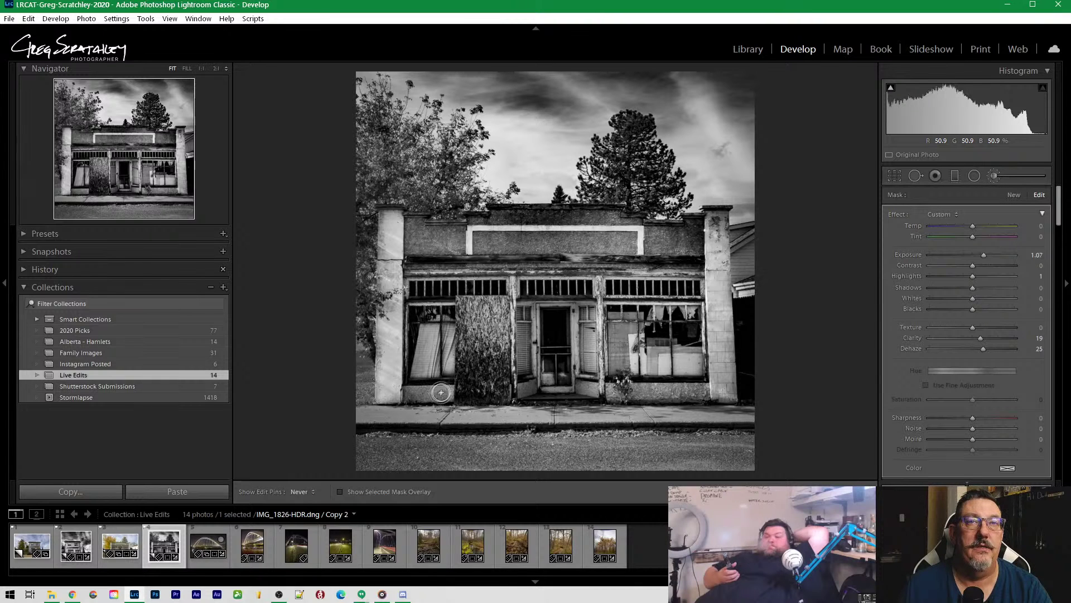
{"action": "key", "text": "h"}
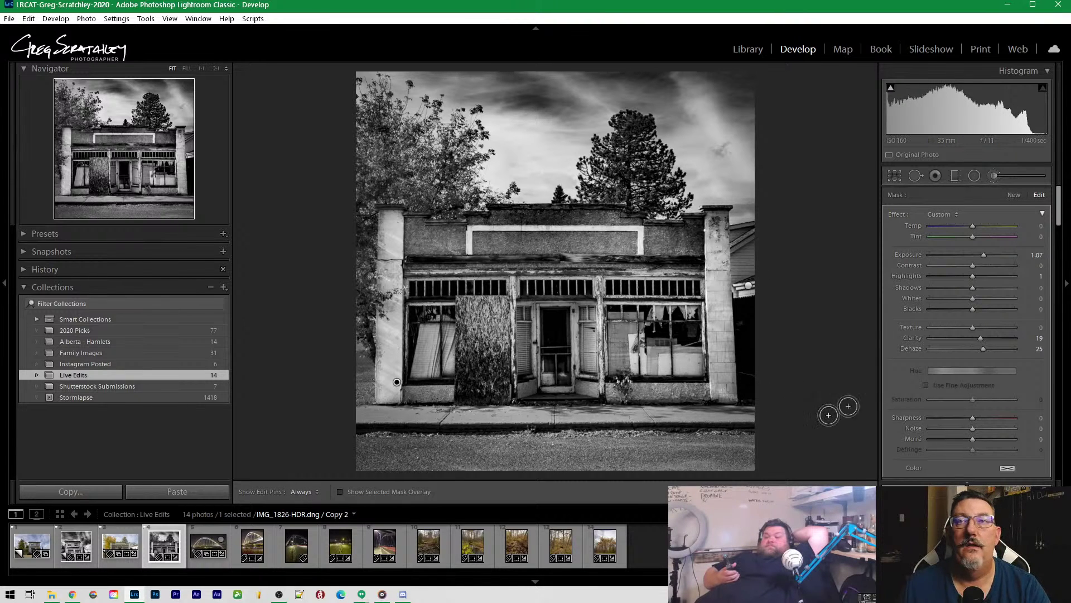
Set the storefront brush's exposure to 1.18, contrast to −11, shadows to 8 and whites to −39, and finish the brush adjustment
{"action": "left_click_drag", "start_coordinate": [983, 256], "coordinate": [985, 256]}
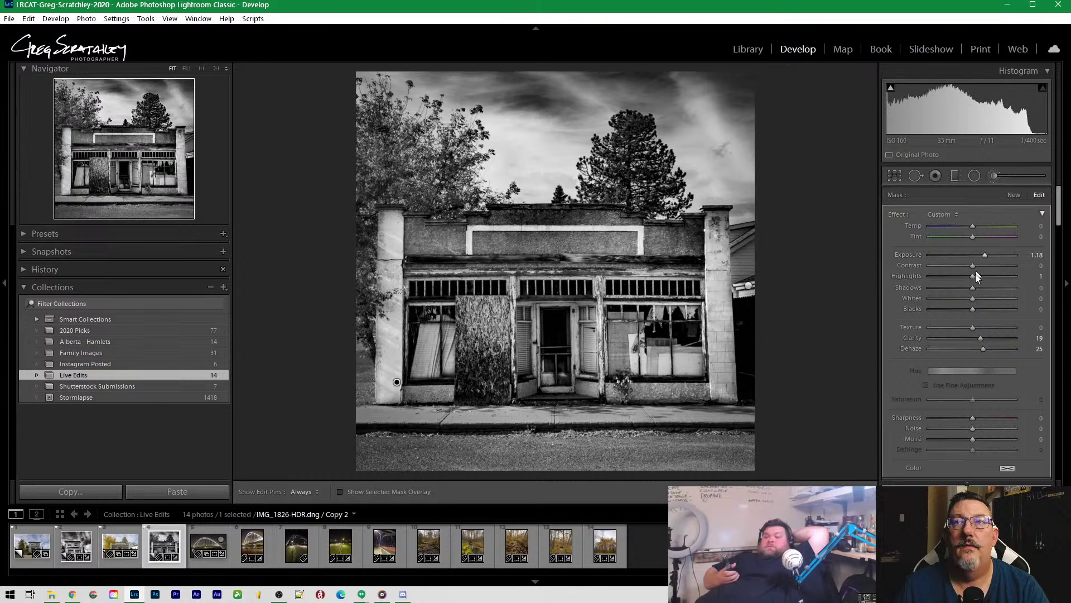
{"action": "left_click_drag", "start_coordinate": [972, 297], "coordinate": [955, 299]}
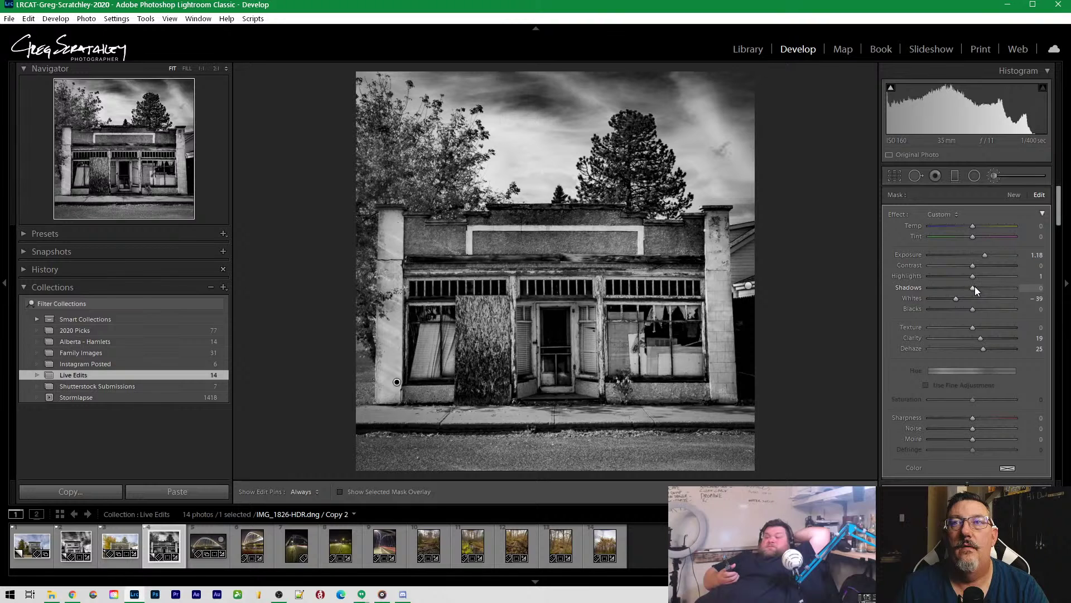
{"action": "left_click_drag", "start_coordinate": [974, 288], "coordinate": [976, 287]}
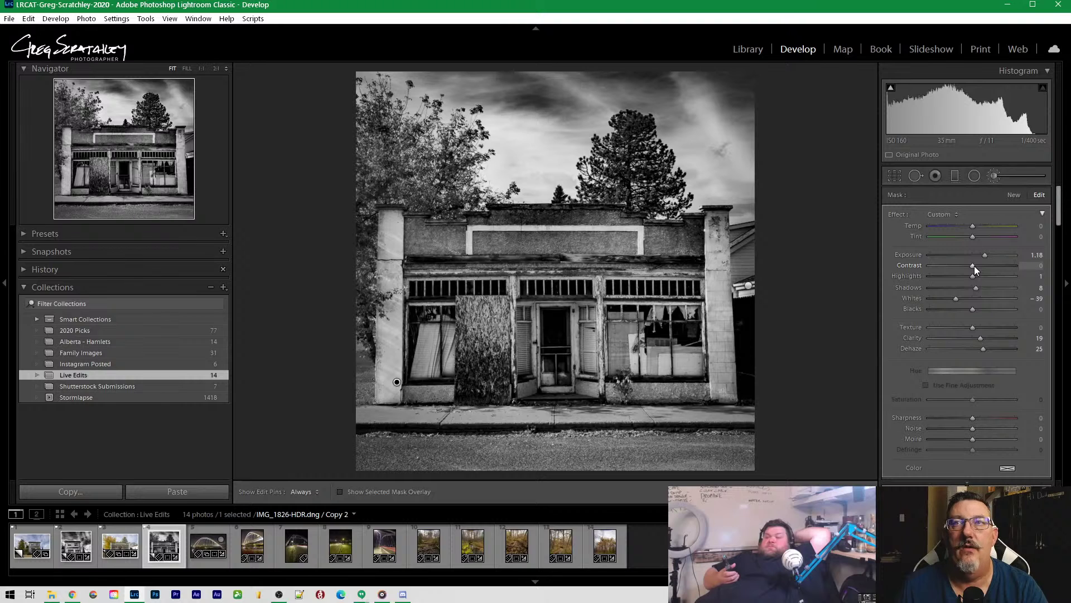
{"action": "left_click_drag", "start_coordinate": [976, 266], "coordinate": [969, 266]}
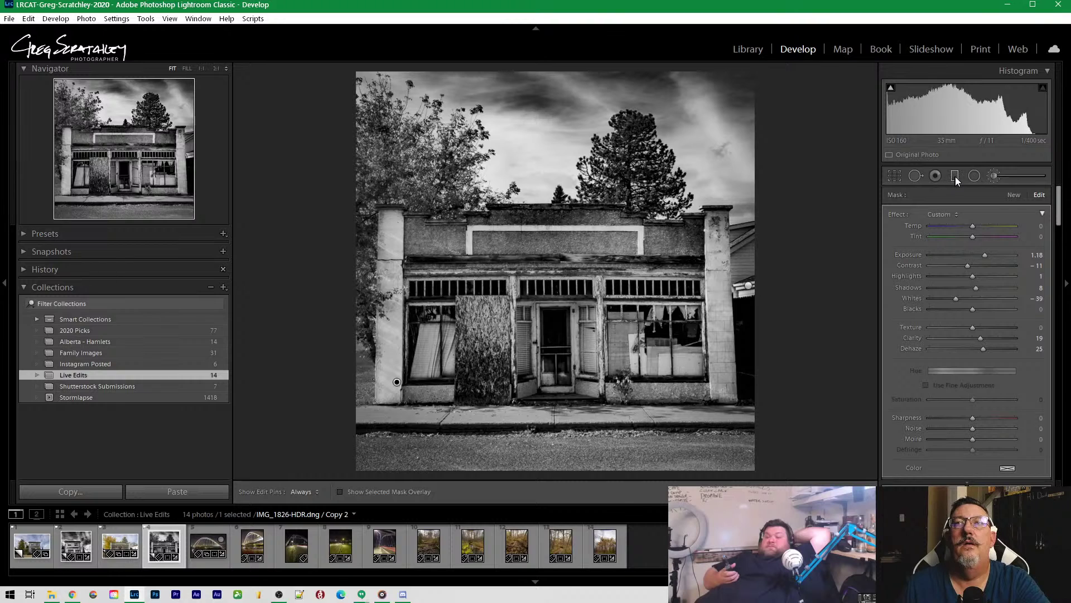
{"action": "left_click", "coordinate": [993, 177]}
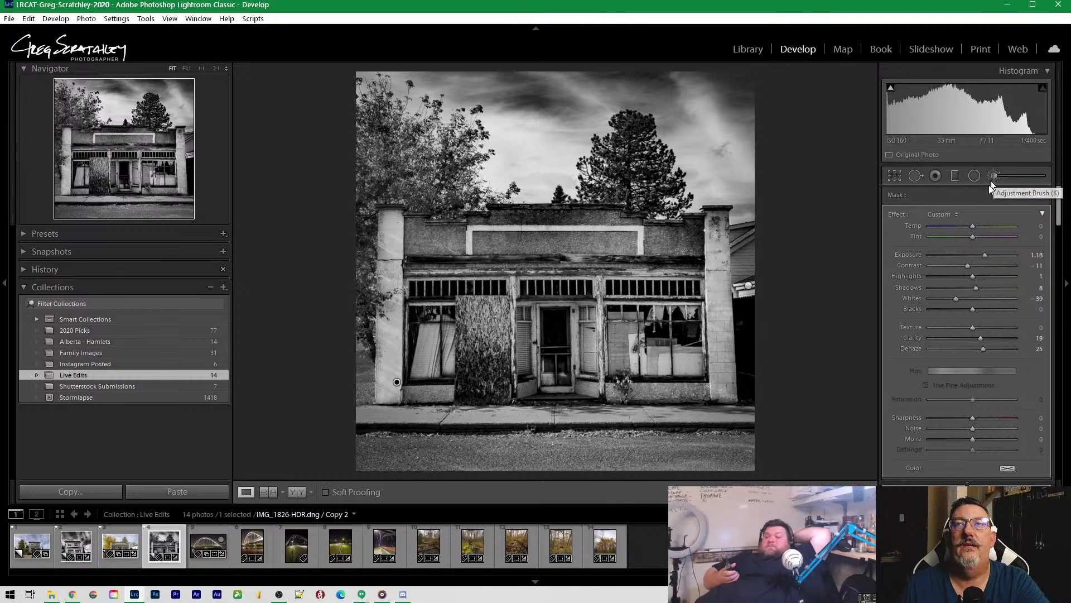
Add a graduated filter from the sky's upper edge down to just above the roofline, with exposure −0.44
{"action": "left_click", "coordinate": [955, 177]}
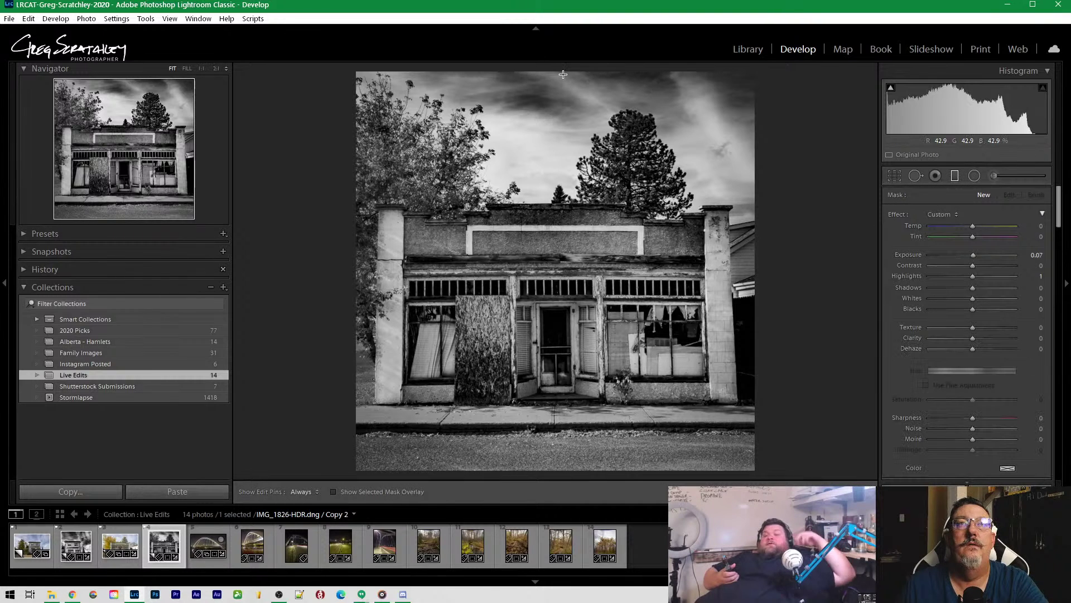
{"action": "left_click_drag", "start_coordinate": [556, 67], "coordinate": [557, 185]}
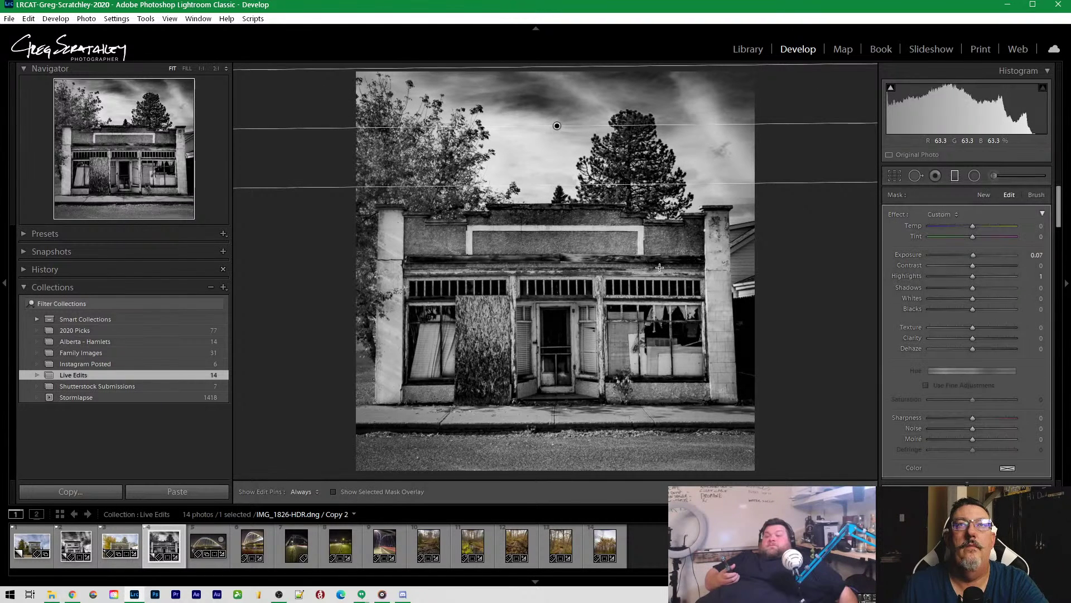
{"action": "left_click_drag", "start_coordinate": [969, 253], "coordinate": [966, 255]}
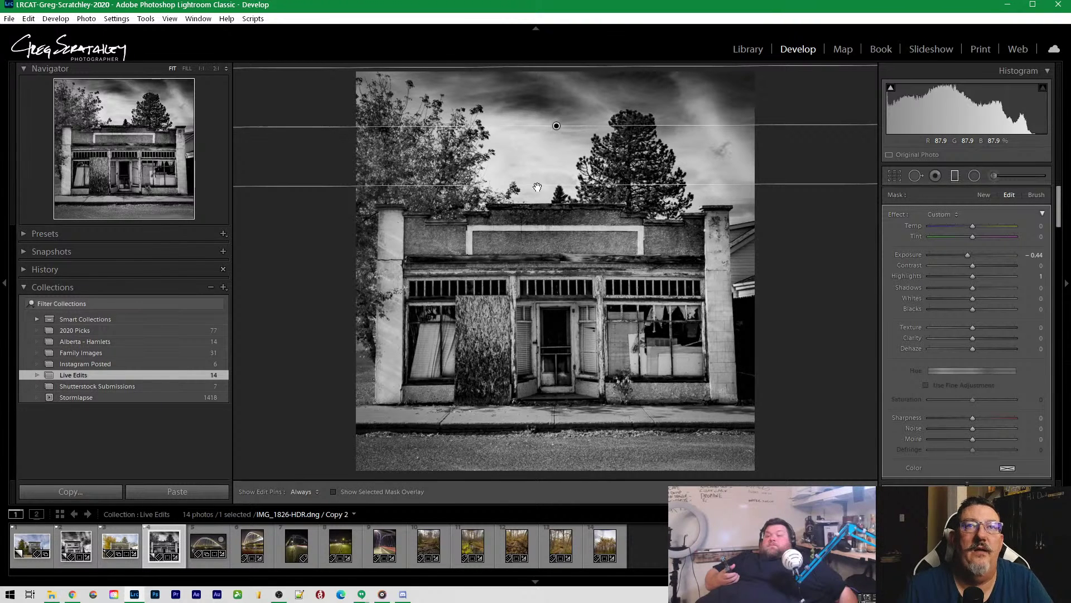
{"action": "key", "text": "alt"}
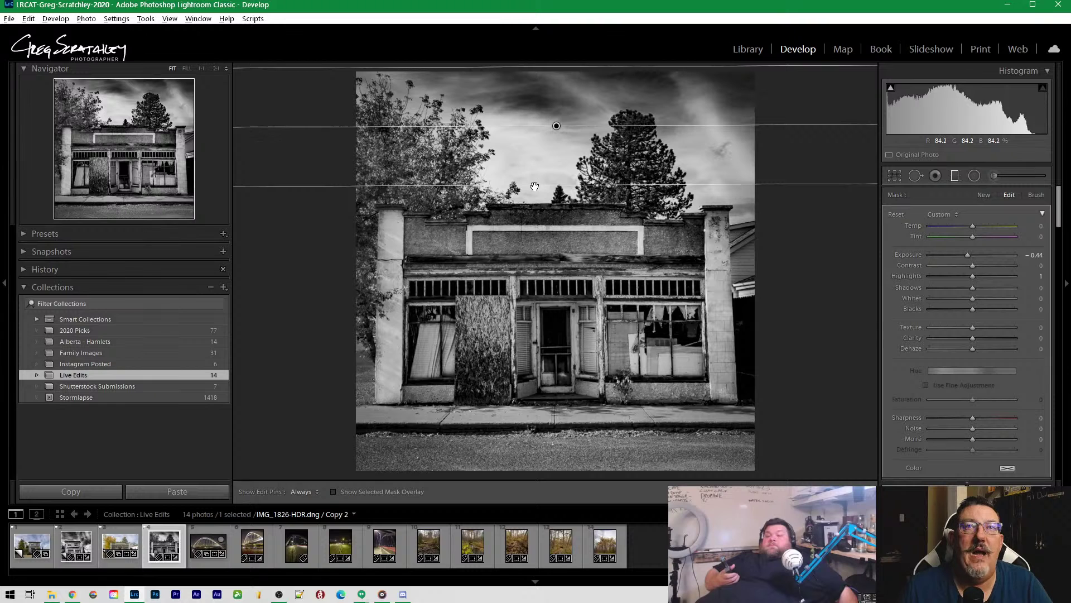
{"action": "left_click_drag", "start_coordinate": [535, 179], "coordinate": [530, 105]}
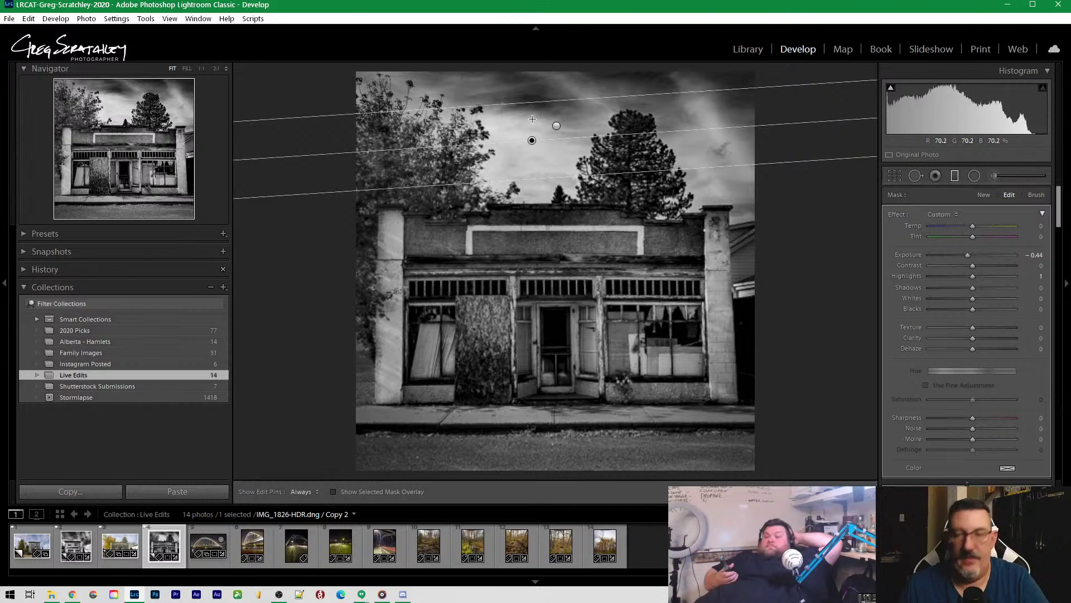
{"action": "key", "text": "Delete"}
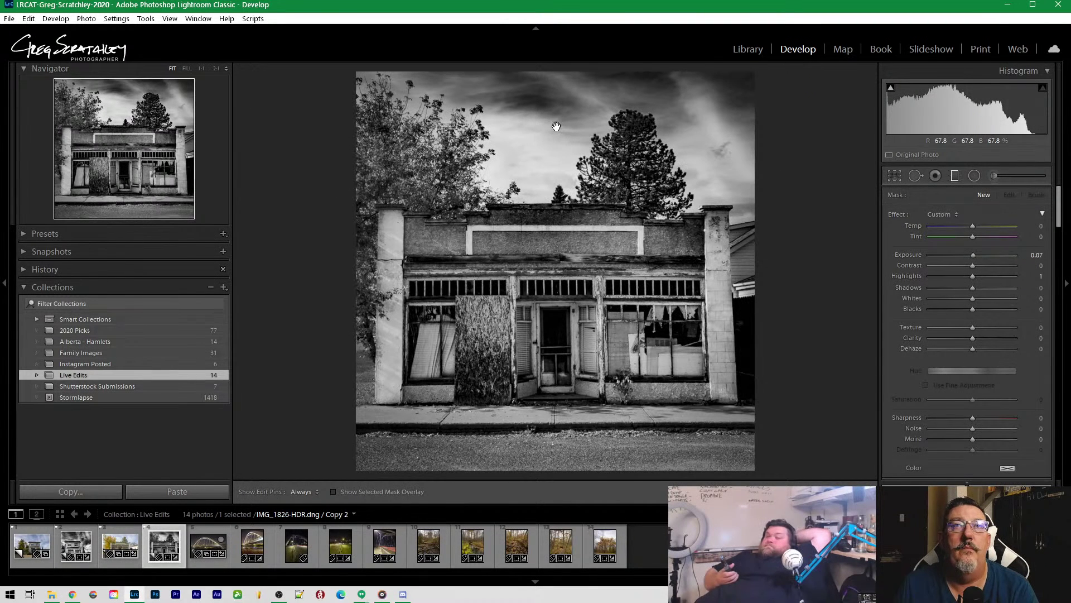
Move the sky's graduated filter slightly lower so it ends at the roofline, and finish the filter adjustment
{"action": "left_click", "coordinate": [557, 127]}
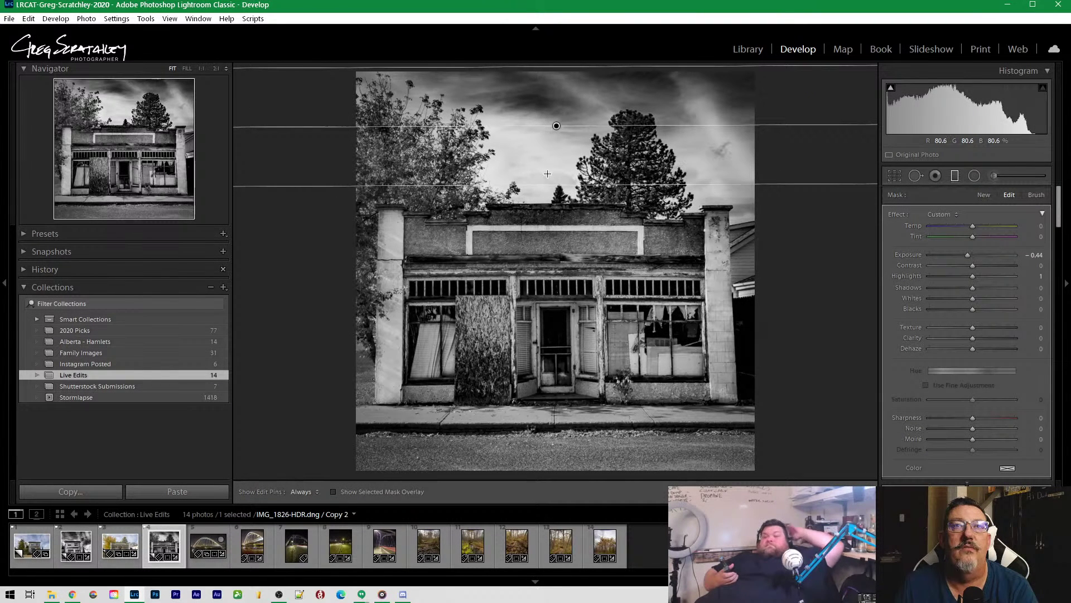
{"action": "mouse_move", "coordinate": [557, 127]}
{"action": "left_mouse_down"}
{"action": "mouse_move", "coordinate": [550, 161]}
{"action": "mouse_move", "coordinate": [546, 146]}
{"action": "left_mouse_up"}
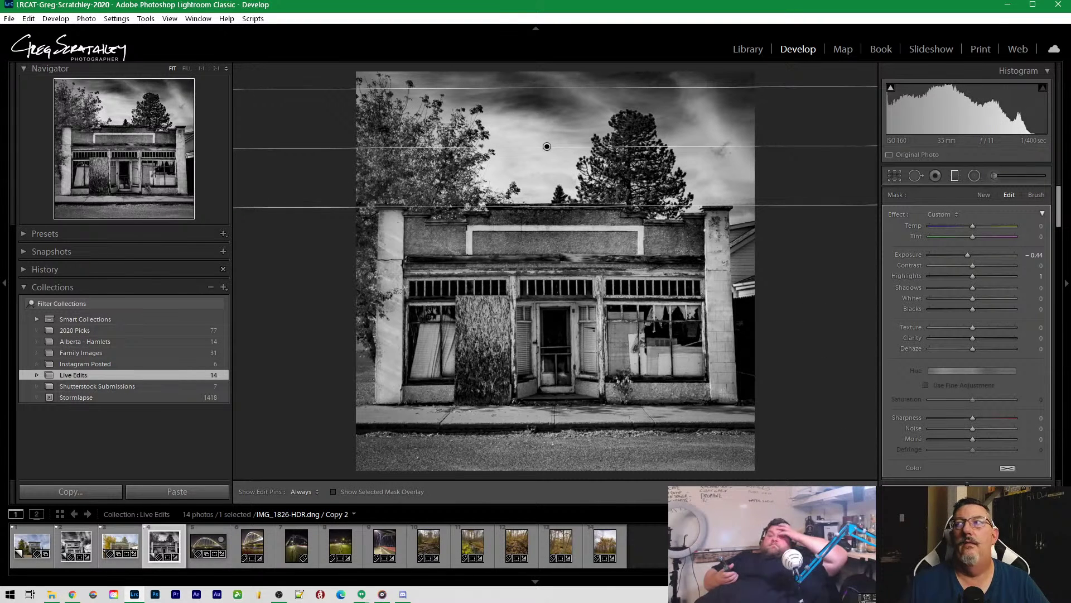
{"action": "key", "text": "m"}
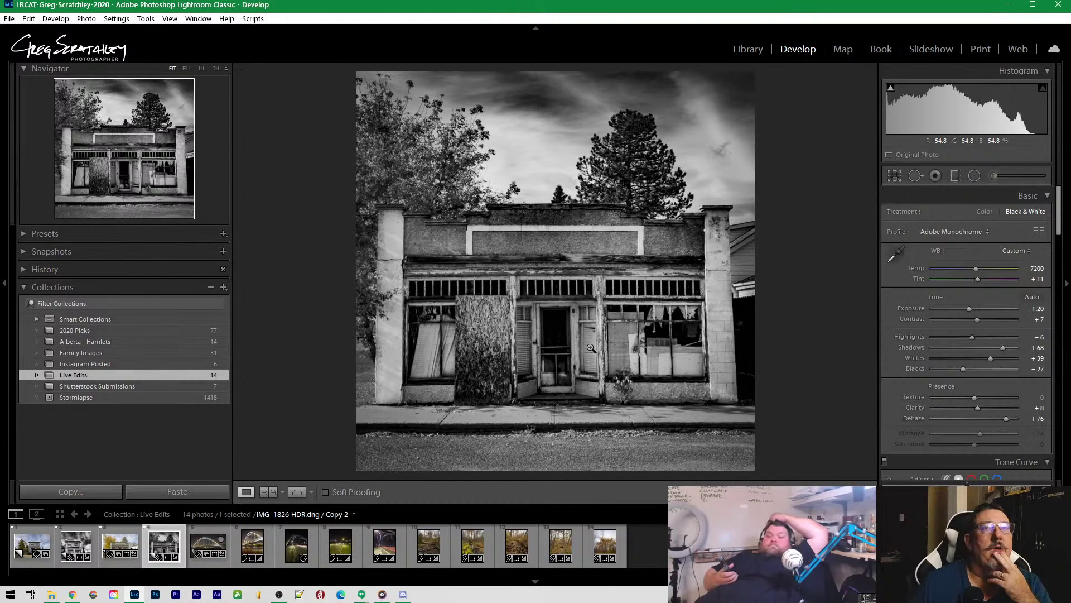
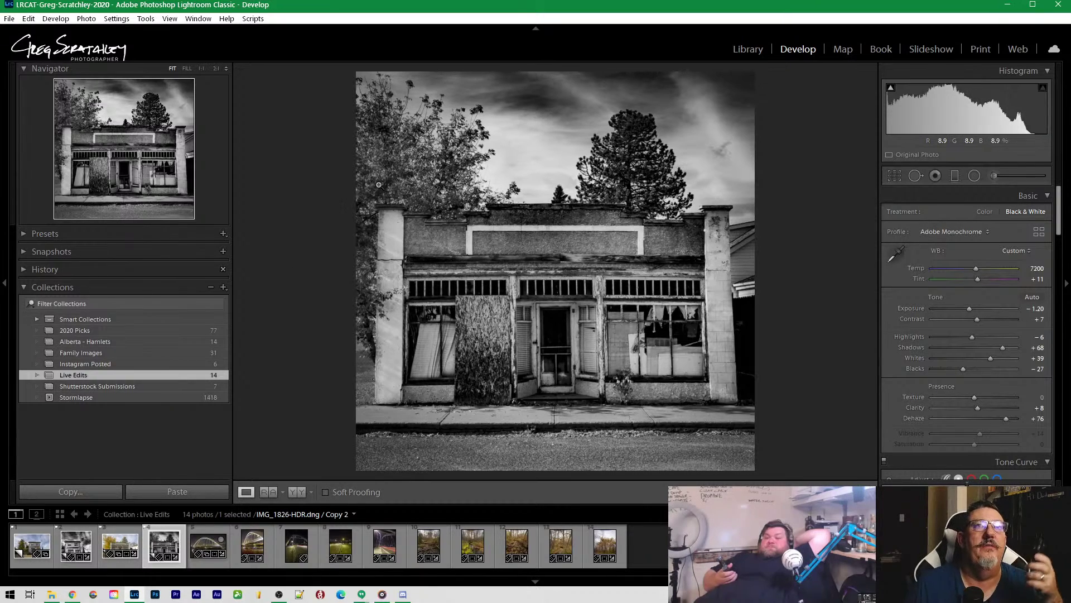
Examine the tree foliage and the adjoining storefront pillar at full size
{"action": "left_click", "coordinate": [409, 166]}
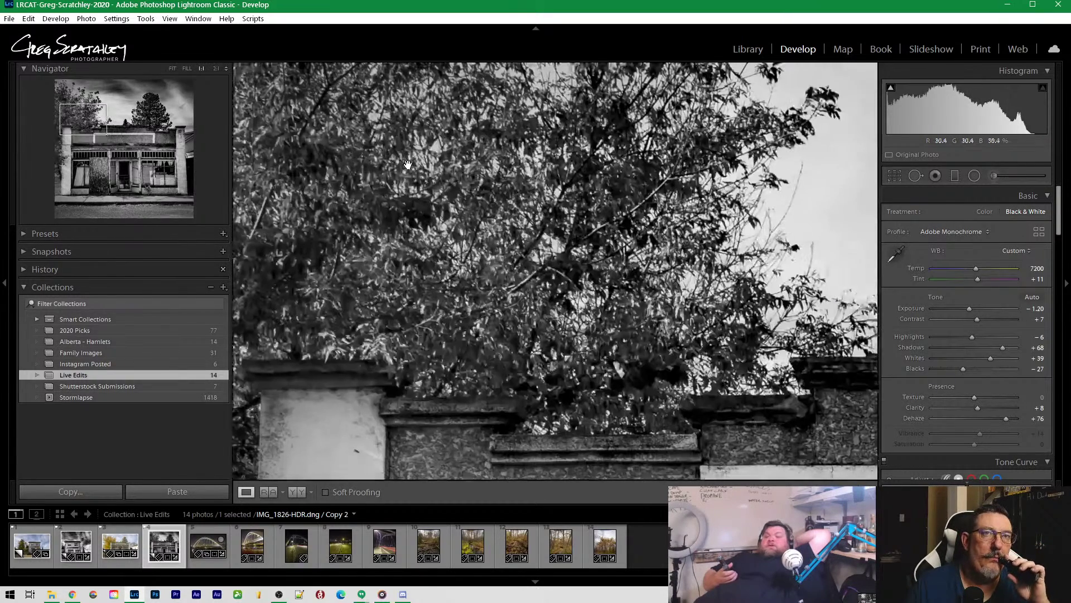
{"action": "left_click_drag", "start_coordinate": [445, 192], "coordinate": [416, 230]}
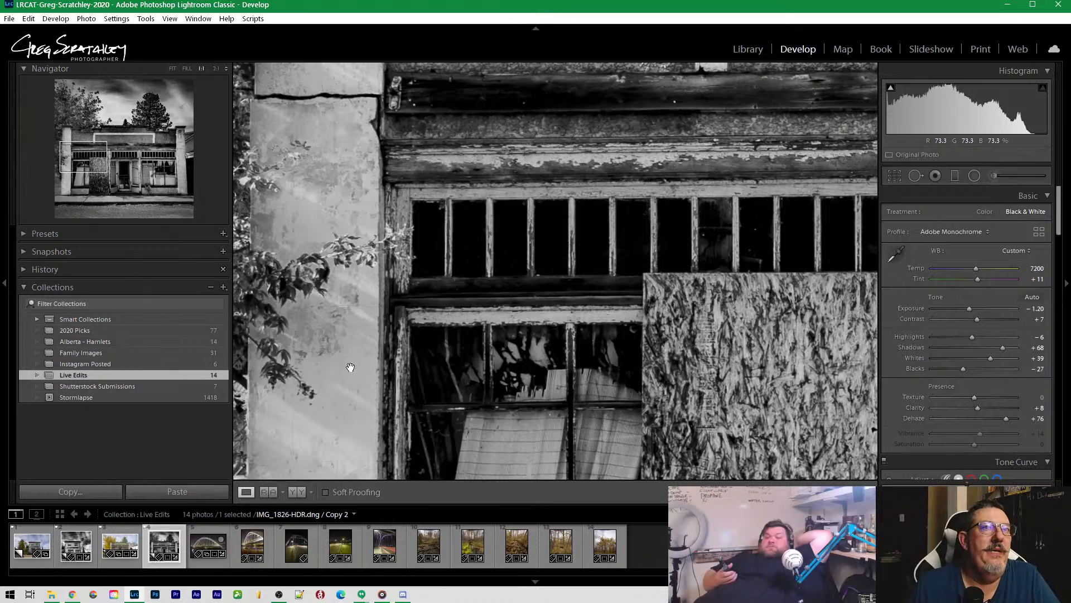
{"action": "left_click_drag", "start_coordinate": [301, 292], "coordinate": [302, 298]}
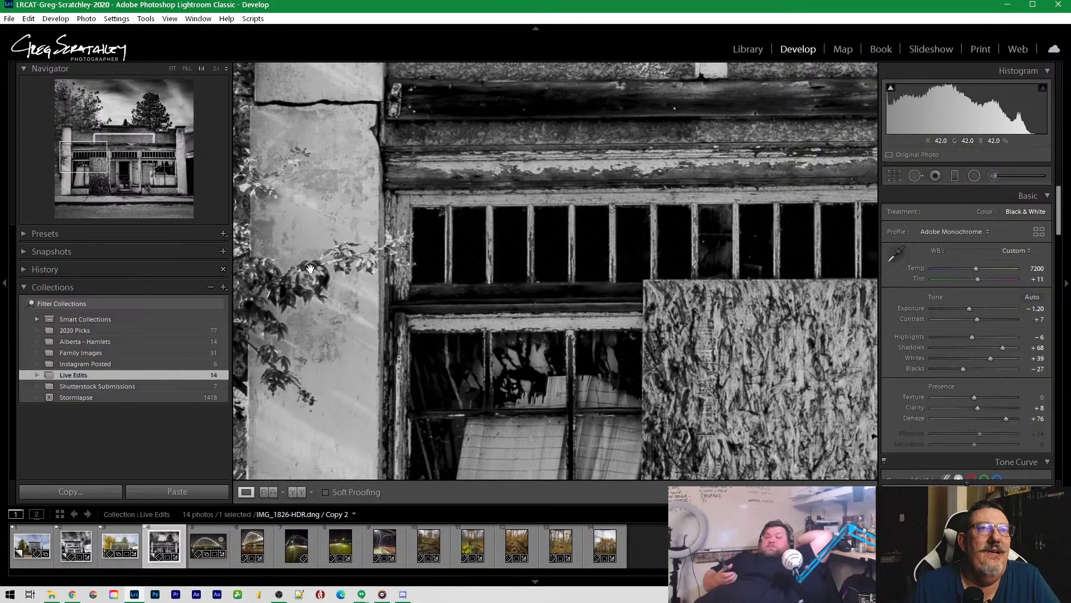
{"action": "left_click_drag", "start_coordinate": [326, 333], "coordinate": [478, 284]}
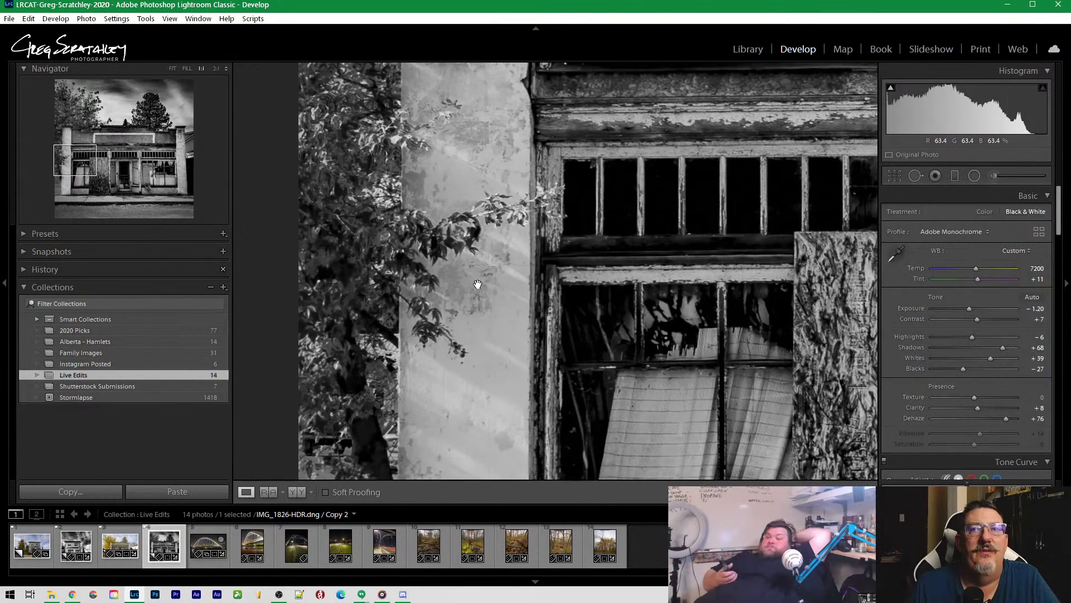
Create another virtual copy of the selected black-and-white storefront photo
{"action": "right_click", "coordinate": [163, 544]}
{"action": "left_click", "coordinate": [224, 404]}
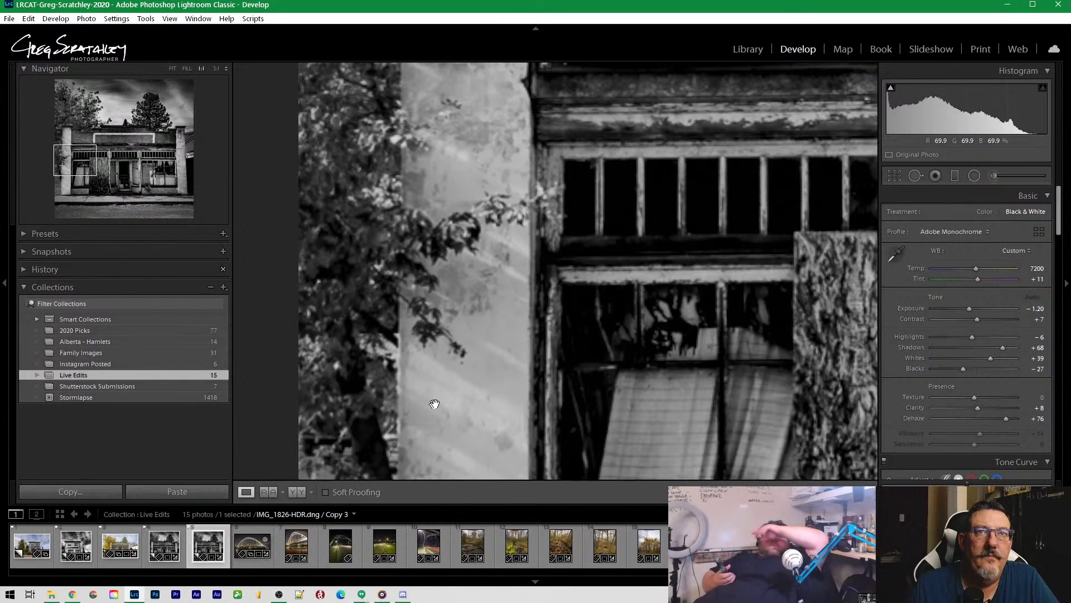
Try to heal the leaves overlapping the pale wall with Spot Removal in Heal mode at brush size 43
{"action": "left_click", "coordinate": [915, 176]}
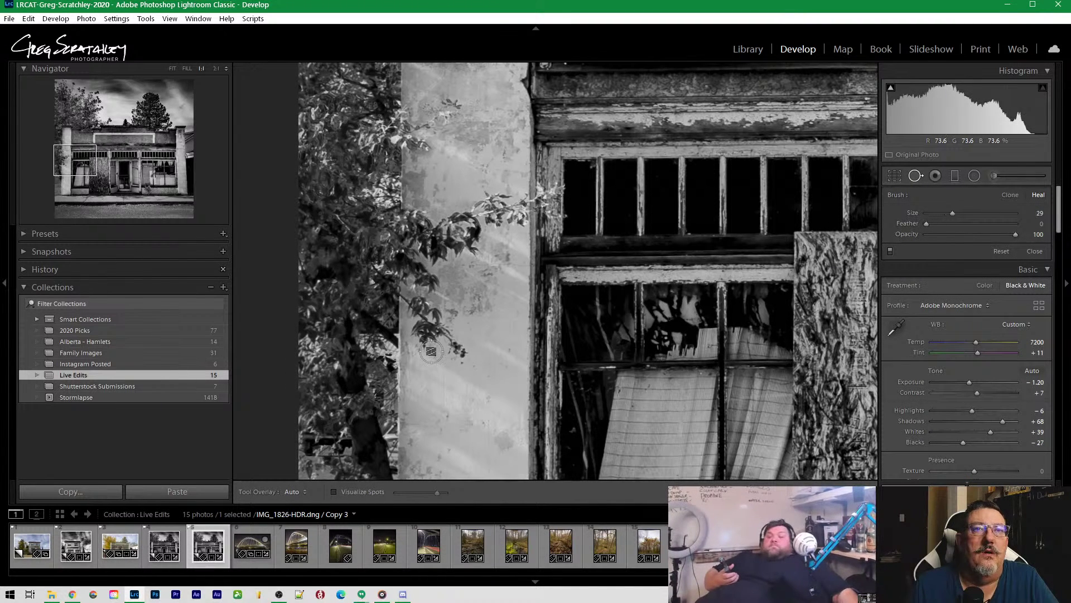
{"action": "scroll", "coordinate": [471, 411], "scroll_direction": "up", "scroll_amount": 3}
{"action": "left_click", "coordinate": [452, 351]}
{"action": "left_click", "coordinate": [422, 339]}
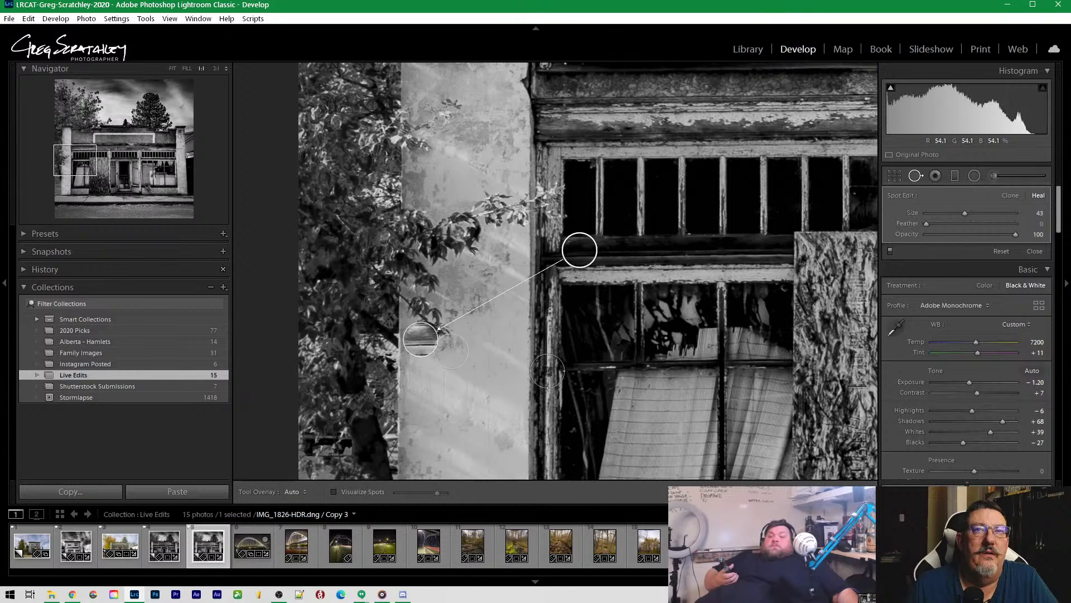
{"action": "left_click", "coordinate": [465, 215]}
{"action": "left_click_drag", "start_coordinate": [456, 117], "coordinate": [419, 144]}
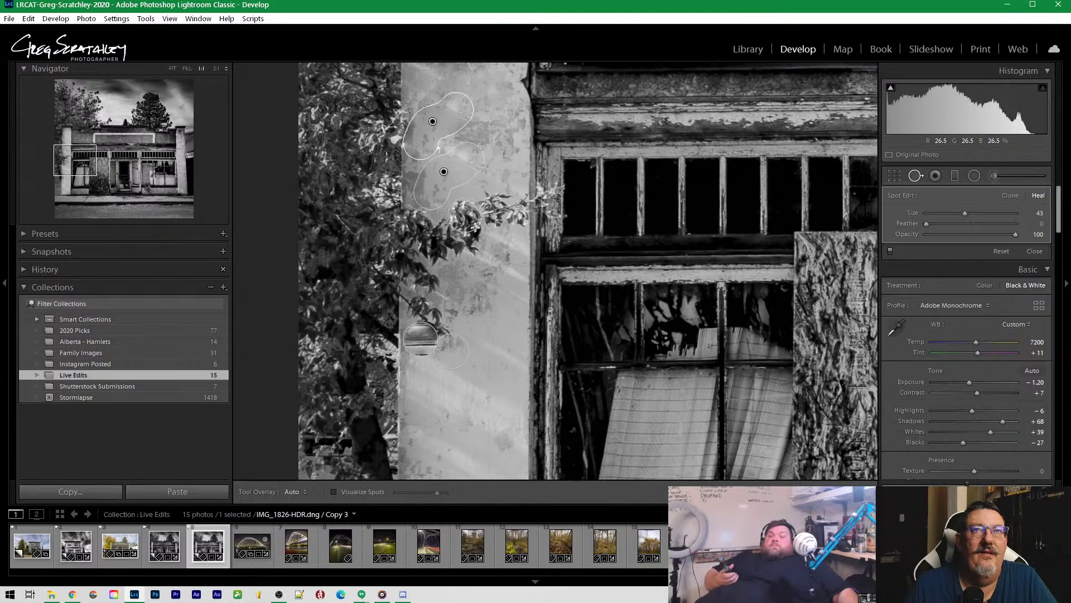
{"action": "left_click_drag", "start_coordinate": [475, 227], "coordinate": [470, 229]}
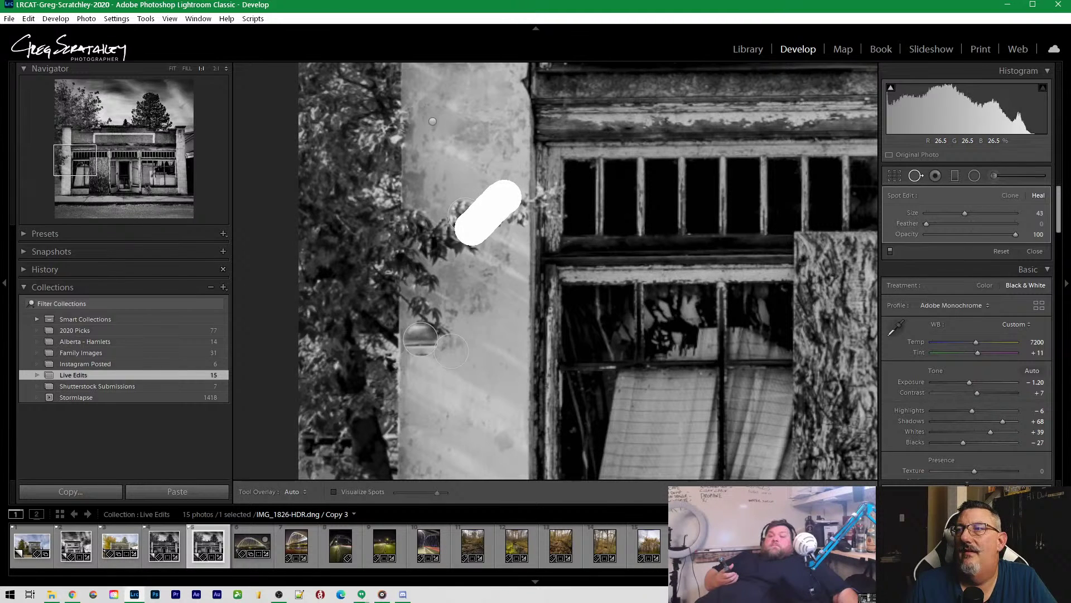
{"action": "key", "text": "alt+Tab"}
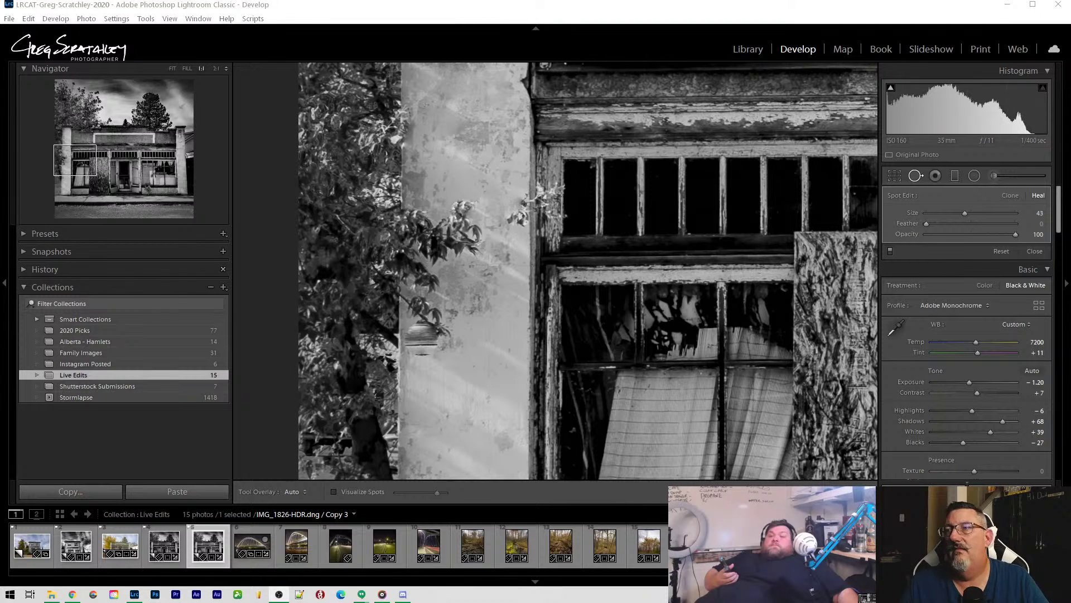
Delete the two circular healing spots over the lower leaves on the pale wall
{"action": "left_click", "coordinate": [424, 347]}
{"action": "key", "text": "Delete"}
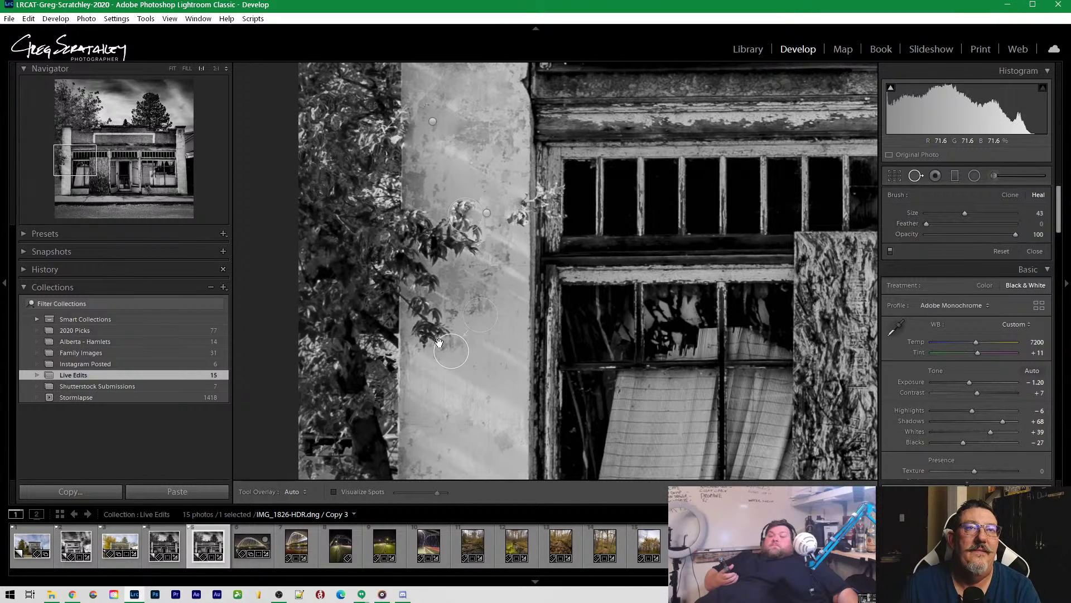
{"action": "left_click", "coordinate": [459, 354]}
{"action": "key", "text": "Delete"}
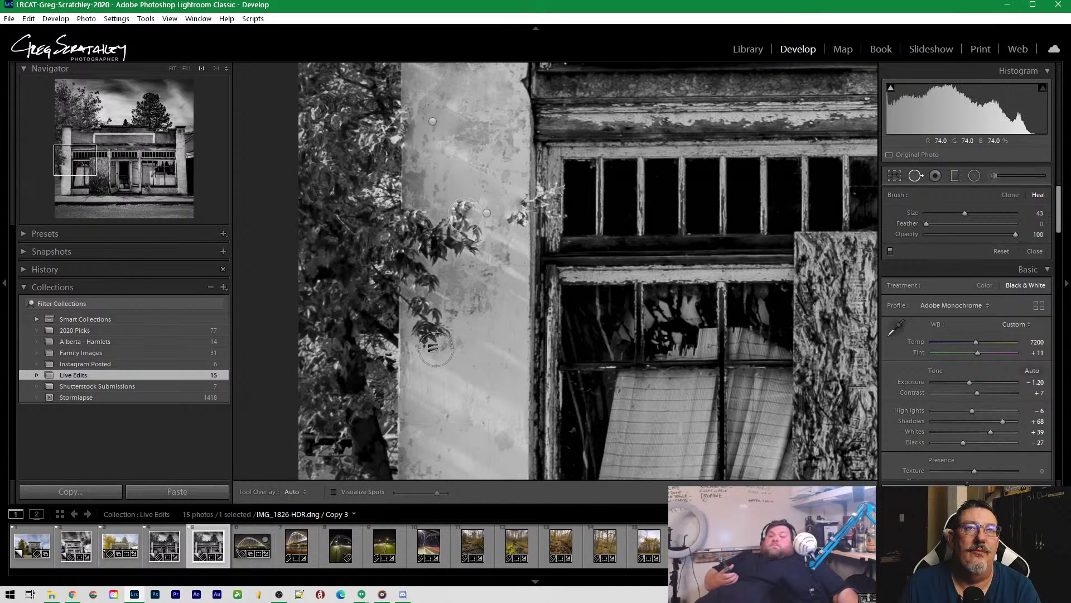
Try to heal the lower leaf cluster and the middle branch on the pale wall with size 43 strokes
{"action": "mouse_move", "coordinate": [427, 343]}
{"action": "left_mouse_down"}
{"action": "mouse_move", "coordinate": [434, 334]}
{"action": "mouse_move", "coordinate": [423, 329]}
{"action": "left_mouse_up"}
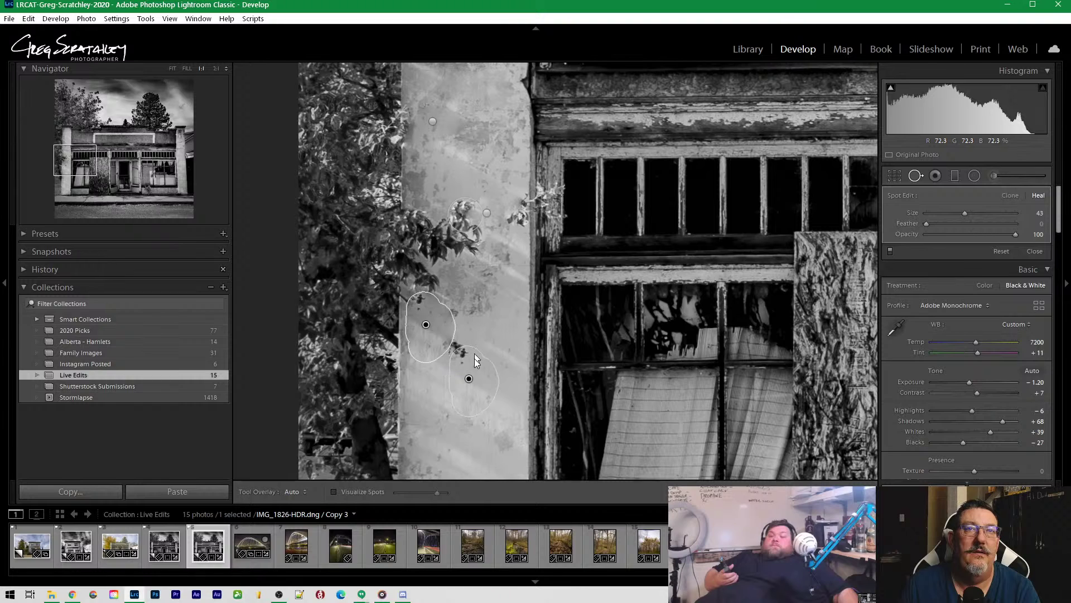
{"action": "left_click_drag", "start_coordinate": [435, 371], "coordinate": [480, 329]}
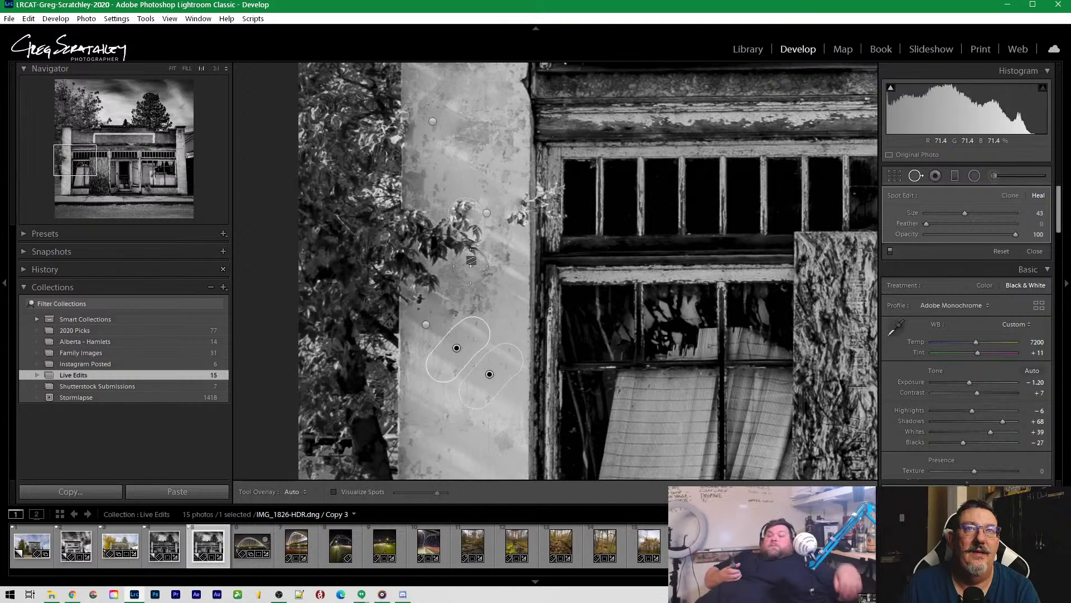
{"action": "mouse_move", "coordinate": [436, 213]}
{"action": "left_mouse_down"}
{"action": "mouse_move", "coordinate": [426, 226]}
{"action": "mouse_move", "coordinate": [420, 215]}
{"action": "mouse_move", "coordinate": [426, 248]}
{"action": "left_mouse_up"}
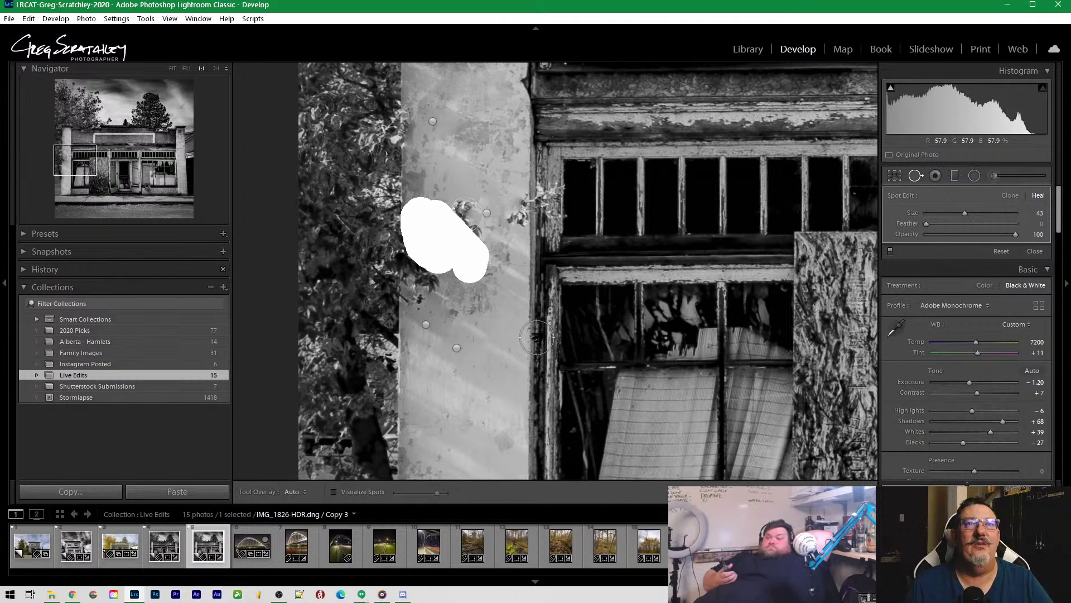
{"action": "left_click", "coordinate": [453, 309]}
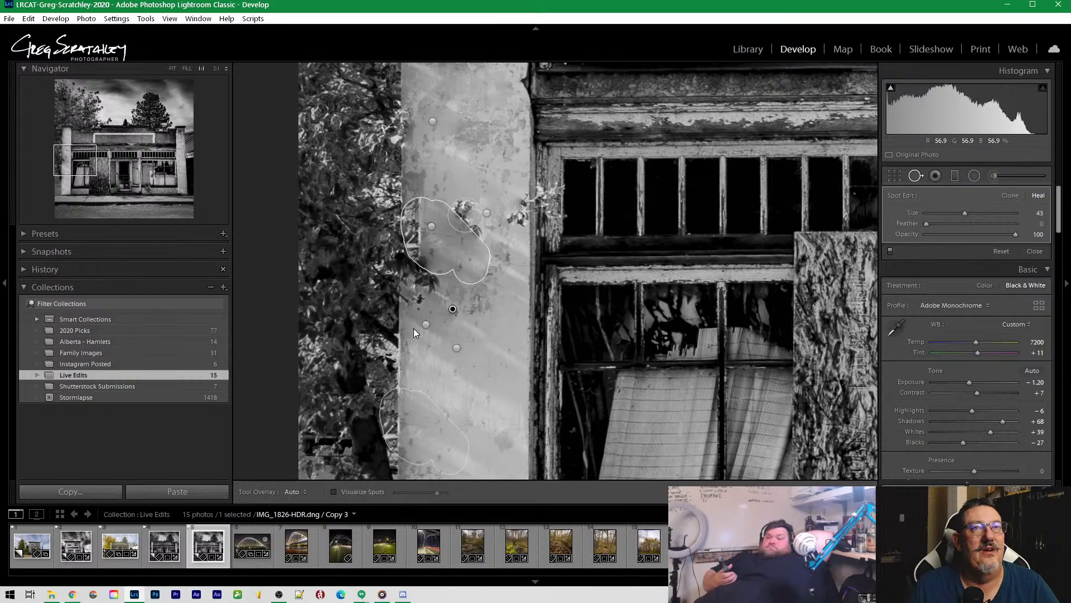
{"action": "left_click_drag", "start_coordinate": [422, 275], "coordinate": [453, 310]}
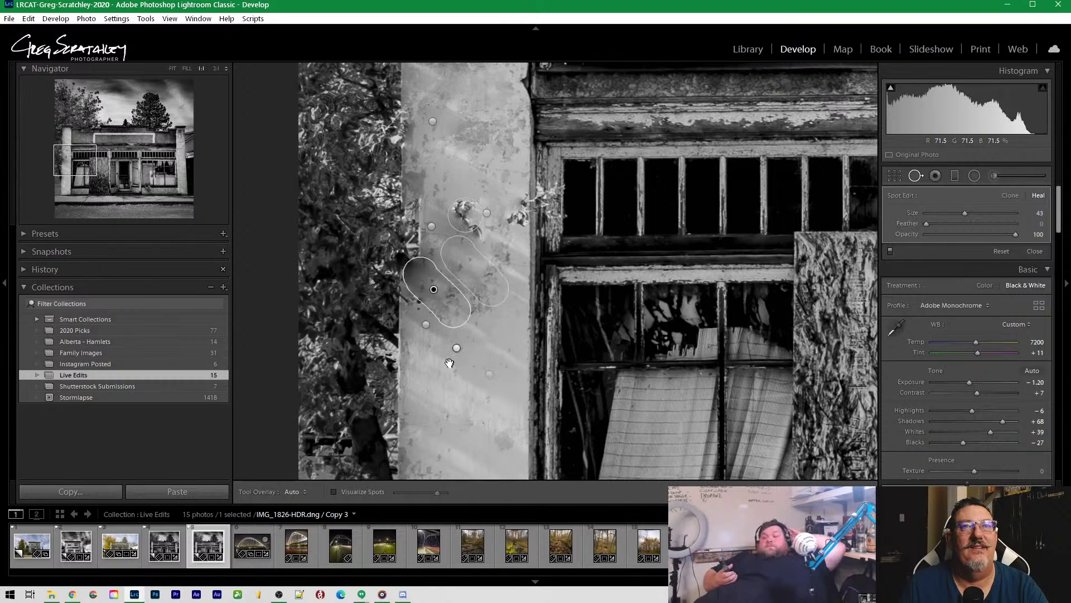
Delete the two lowest brushed healing strokes on the pale wall
{"action": "left_click", "coordinate": [454, 346]}
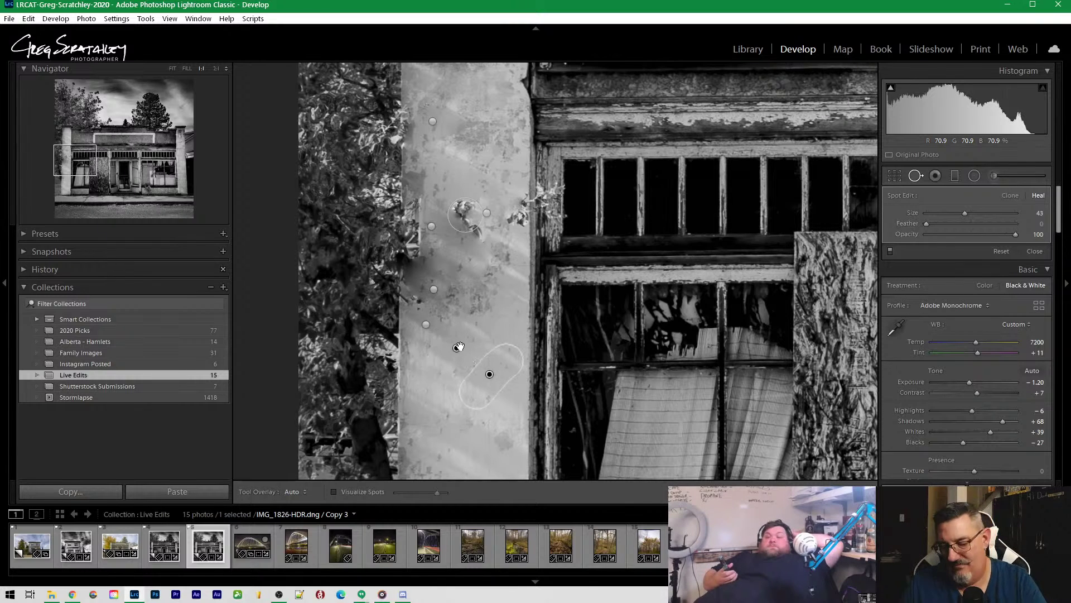
{"action": "key", "text": "Escape"}
{"action": "mouse_move", "coordinate": [428, 326]}
{"action": "left_mouse_down"}
{"action": "mouse_move", "coordinate": [416, 307]}
{"action": "mouse_move", "coordinate": [435, 340]}
{"action": "left_mouse_up"}
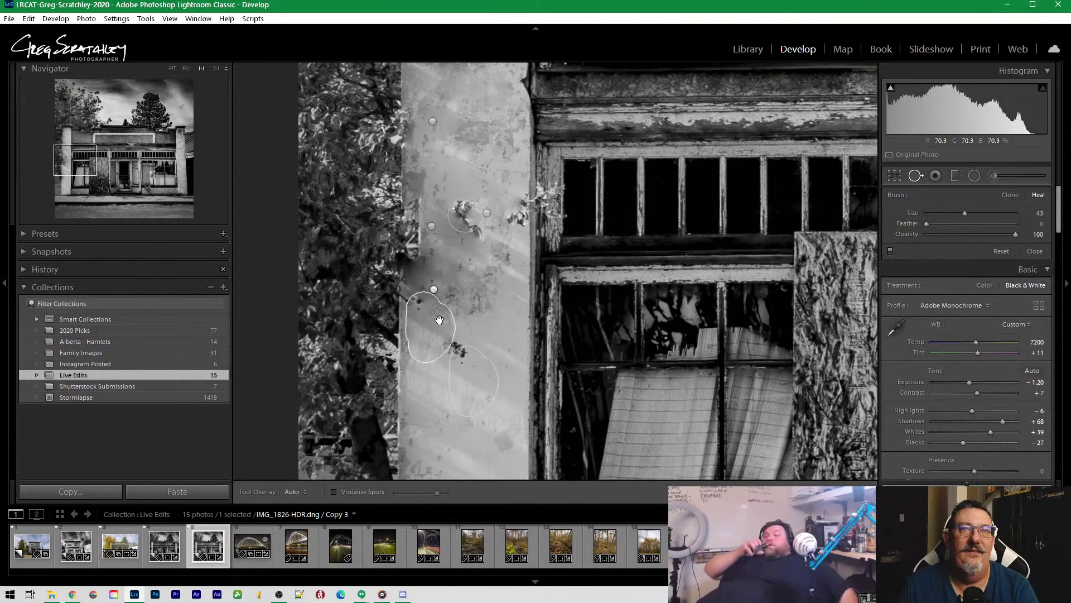
Undo all spot deletions and healing strokes on the wall and close the Spot Removal tool
{"action": "key", "text": "ctrl+z"}
{"action": "key", "text": "ctrl+z"}
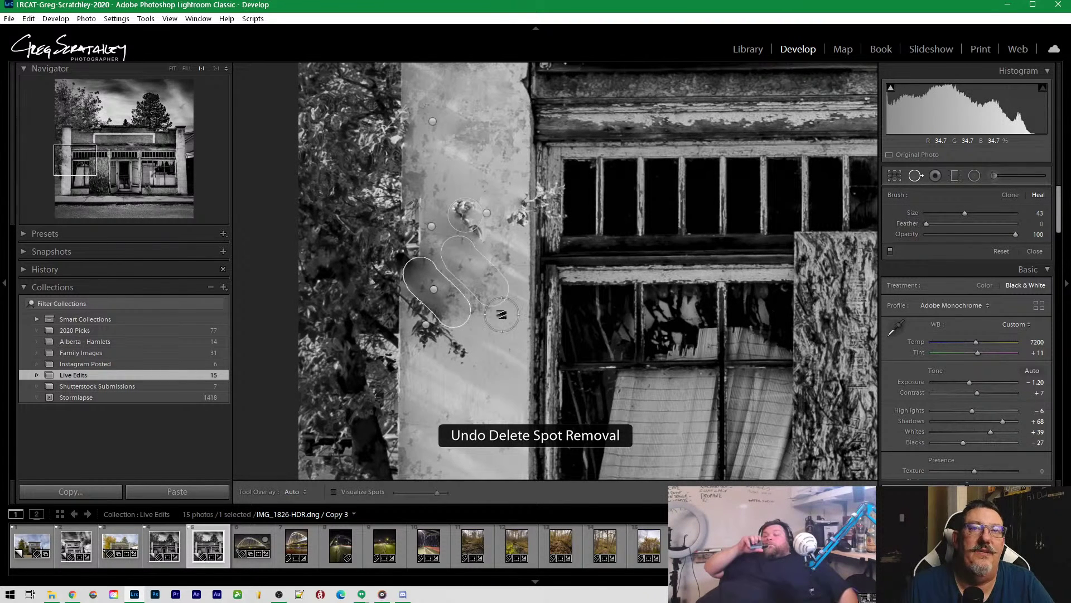
{"action": "key", "text": "ctrl+z"}
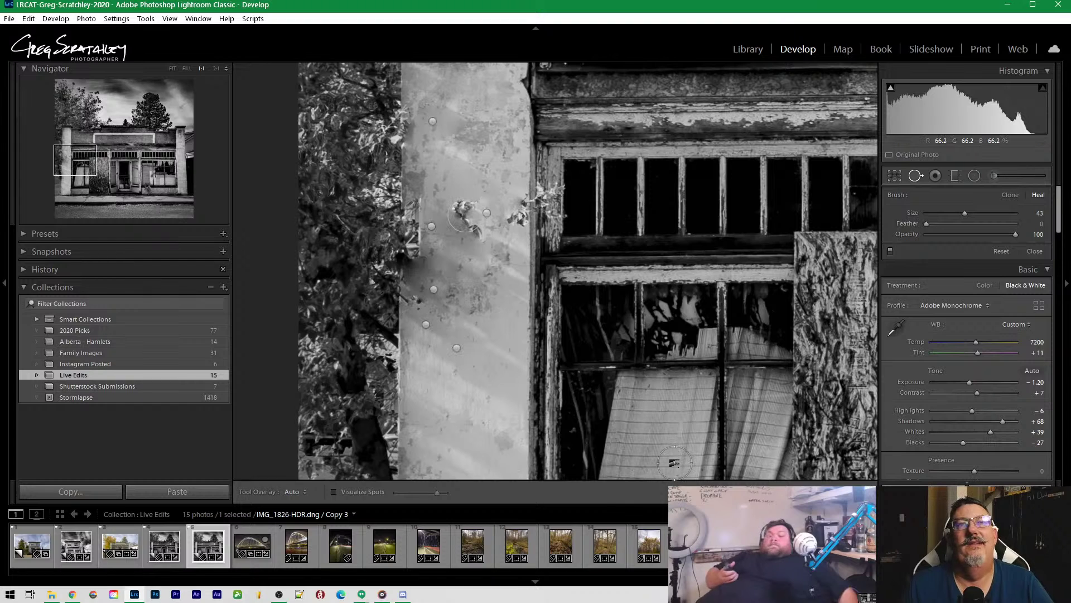
{"action": "key", "text": "ctrl+z"}
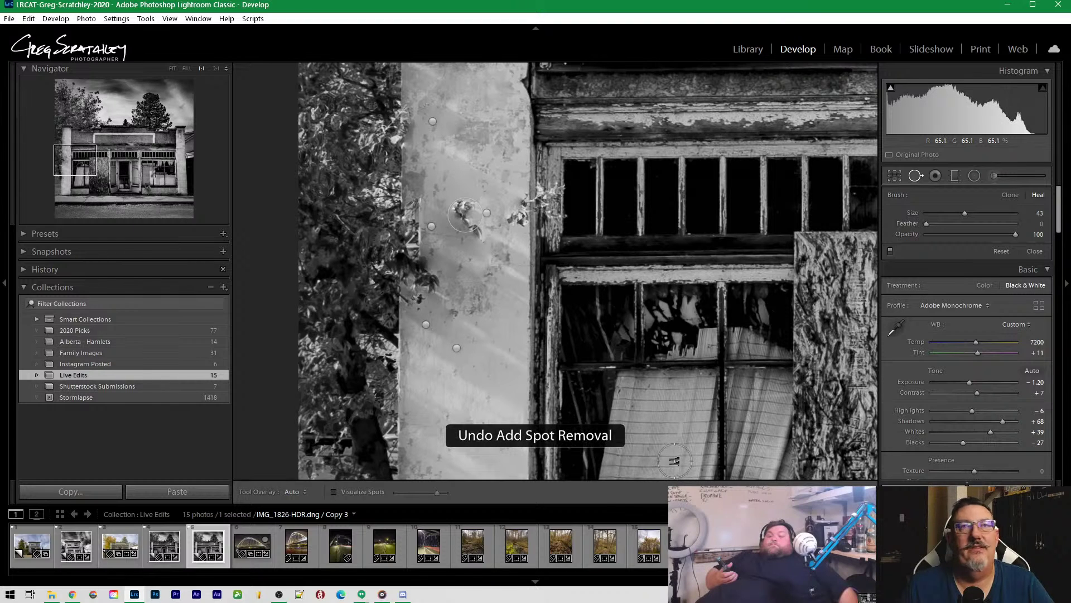
{"action": "key", "text": "ctrl+z"}
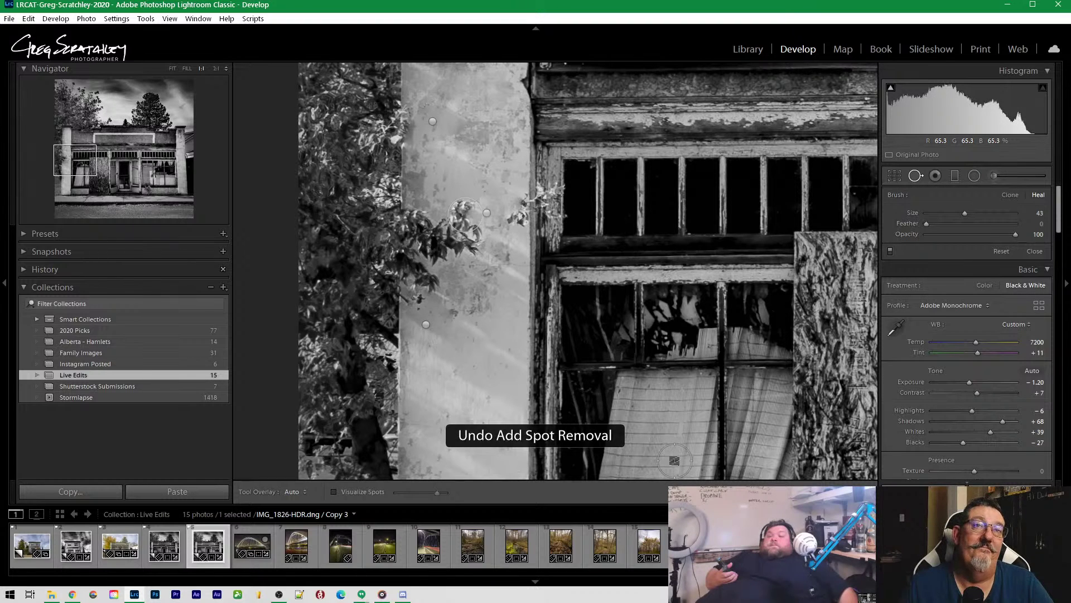
{"action": "key", "text": "ctrl+z"}
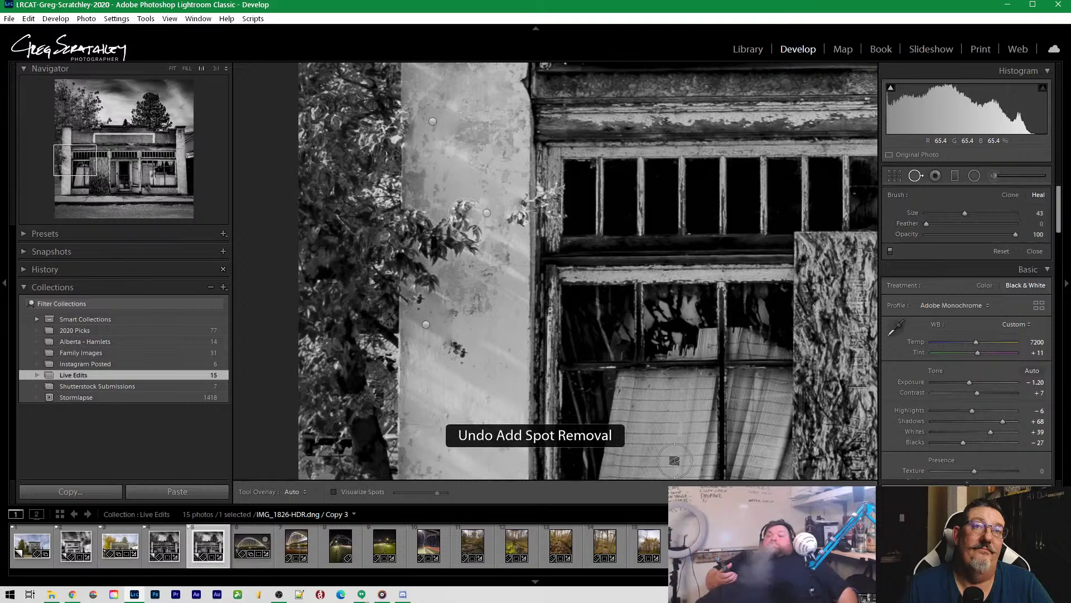
{"action": "key", "text": "ctrl+z"}
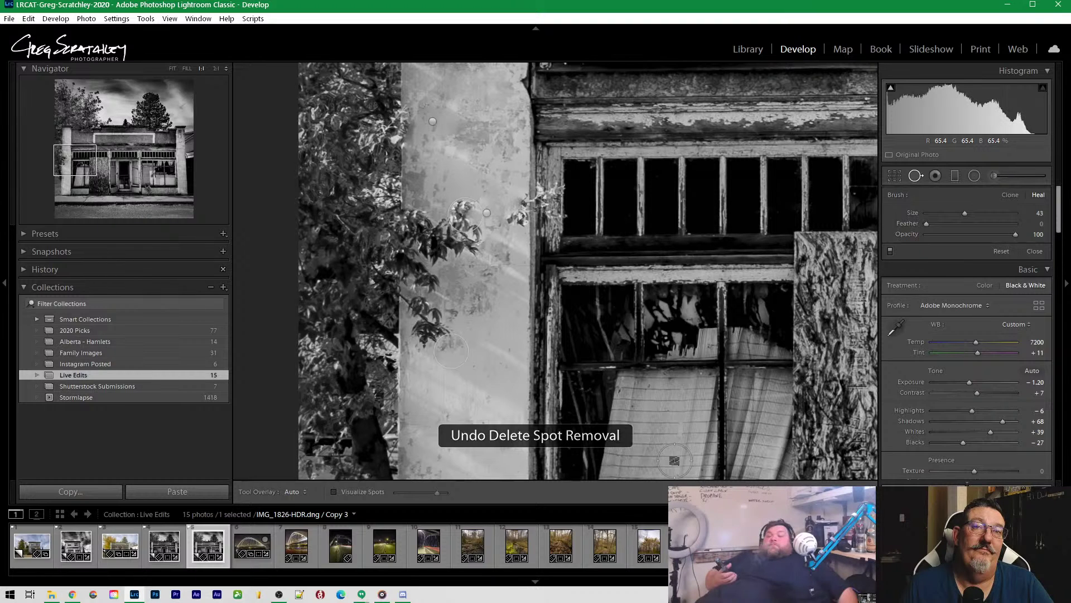
{"action": "key", "text": "ctrl+z"}
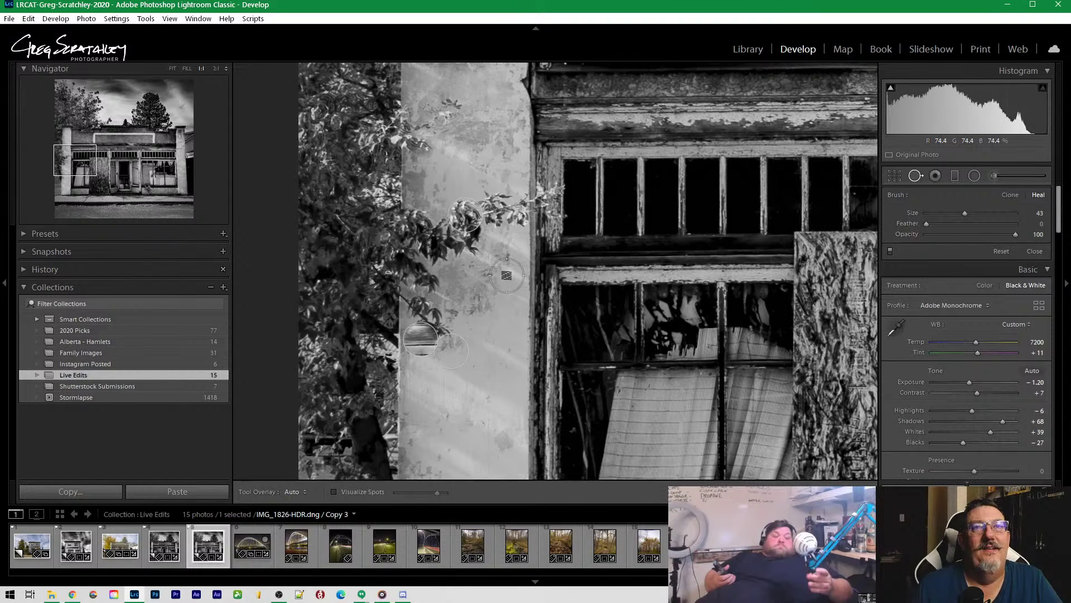
{"action": "key", "text": "ctrl+z"}
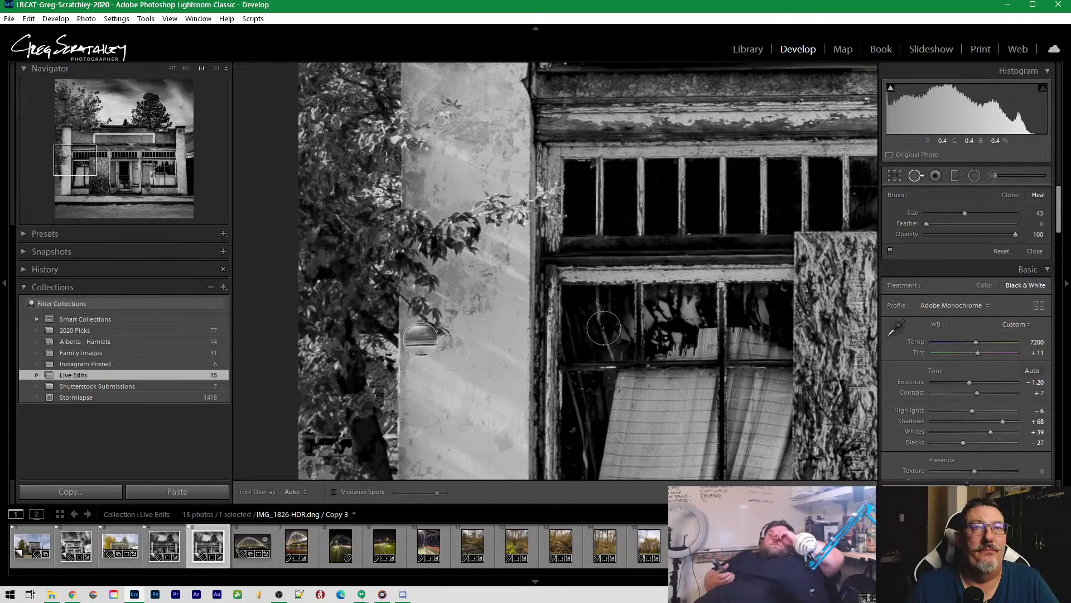
{"action": "key", "text": "ctrl+z"}
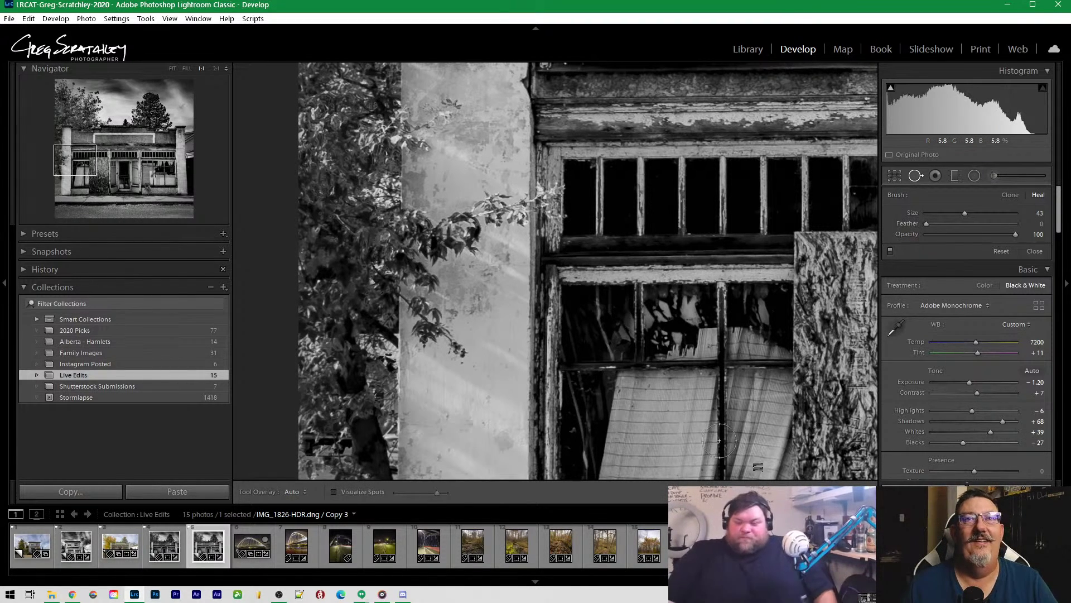
{"action": "key", "text": "q"}
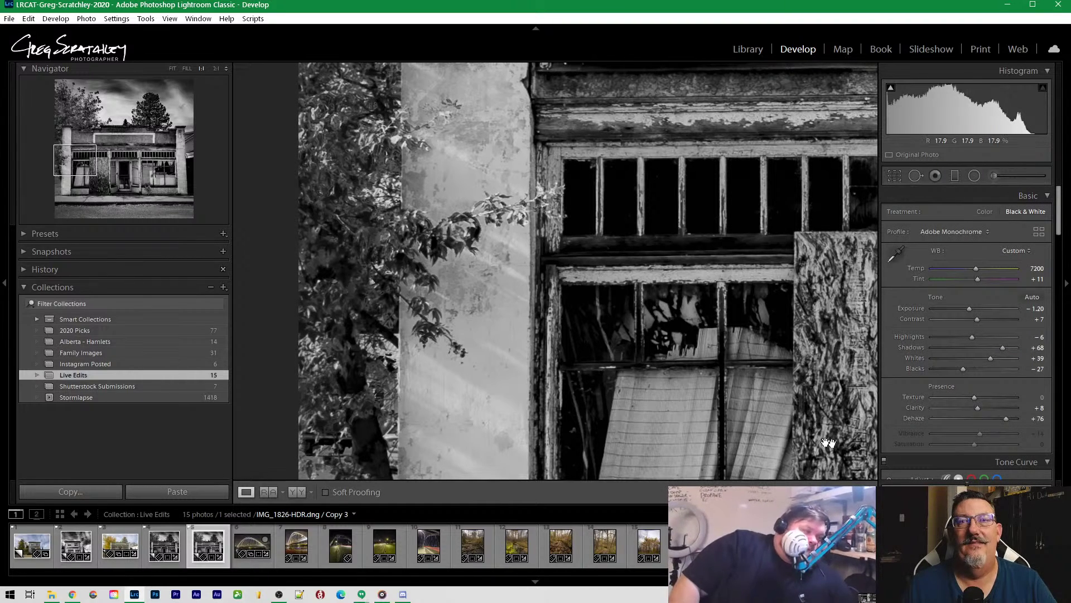
Try an Adjustment Brush mask over the broken window beside the block wall, testing its exposure at 4.00 and 2.74
{"action": "left_click", "coordinate": [140, 172]}
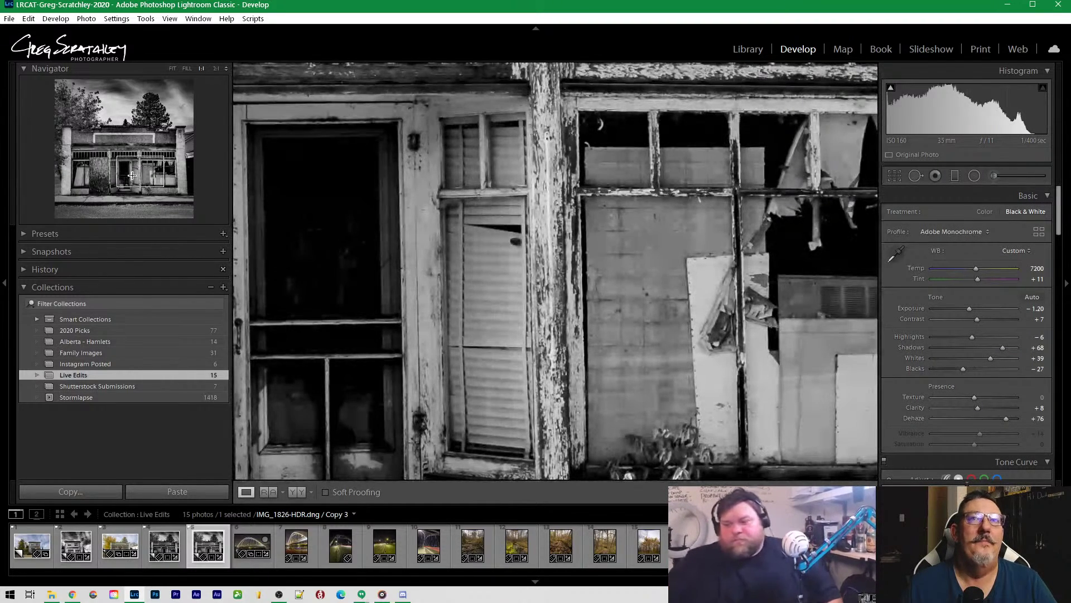
{"action": "left_click_drag", "start_coordinate": [124, 174], "coordinate": [161, 174]}
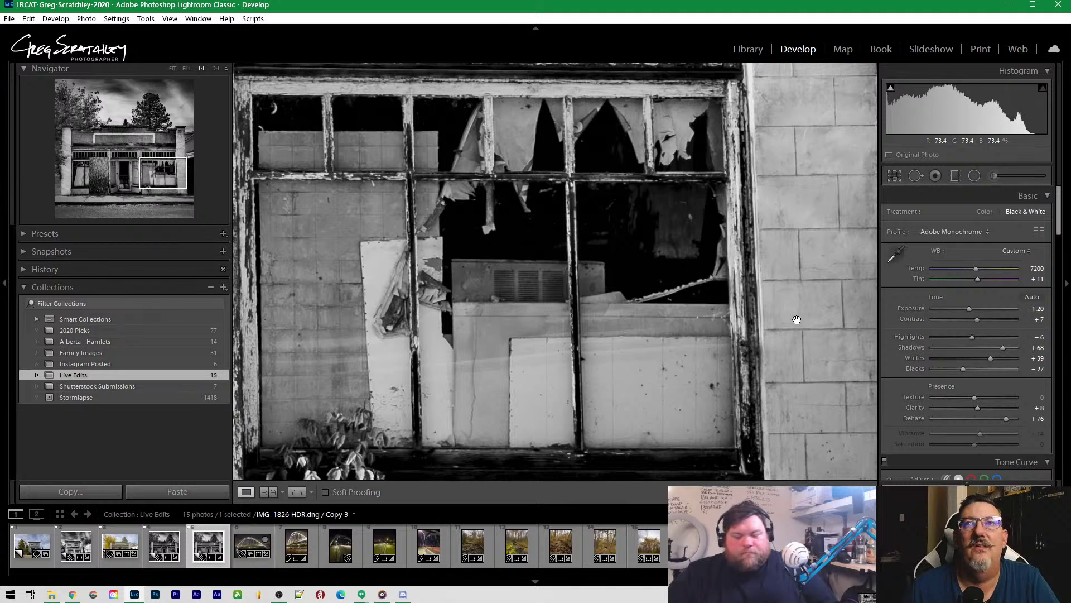
{"action": "left_click", "coordinate": [994, 176]}
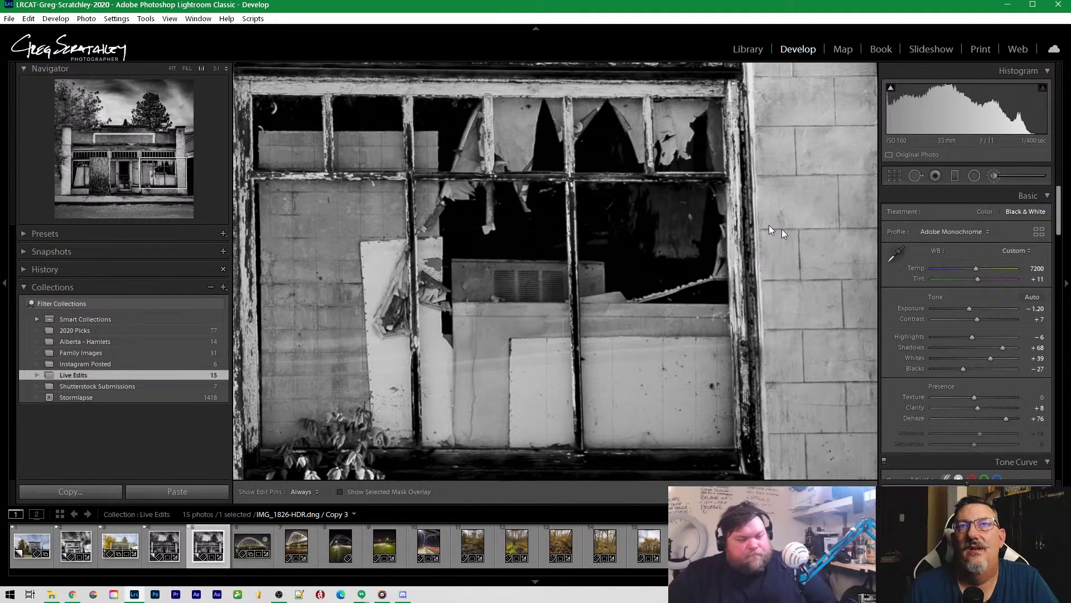
{"action": "left_click", "coordinate": [633, 246]}
{"action": "scroll", "coordinate": [632, 244], "scroll_direction": "up", "scroll_amount": 5}
{"action": "key", "text": "h"}
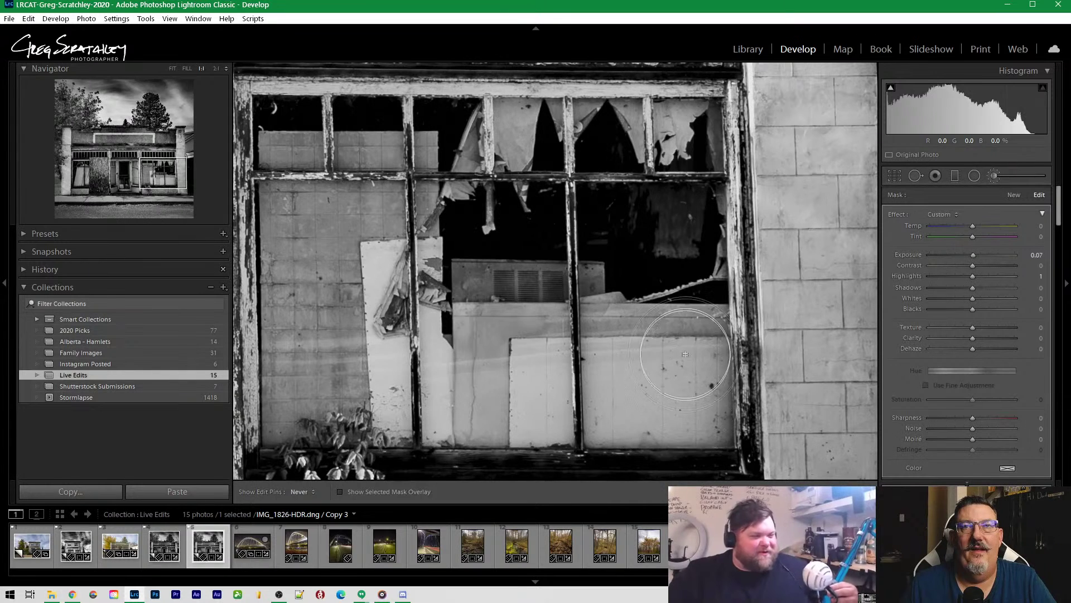
{"action": "key", "text": "h"}
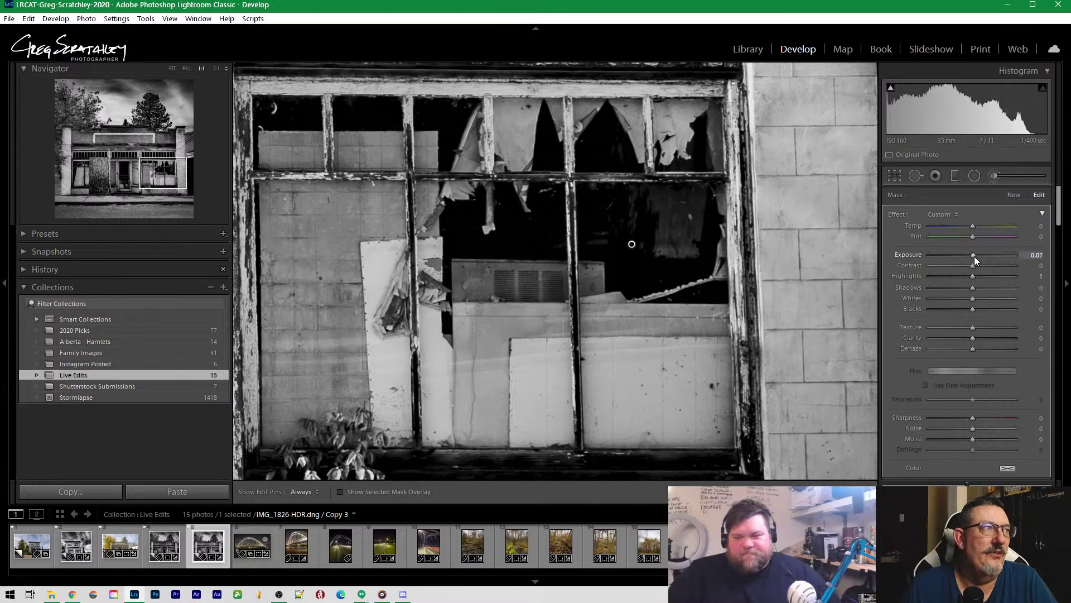
{"action": "left_click_drag", "start_coordinate": [975, 256], "coordinate": [1036, 259]}
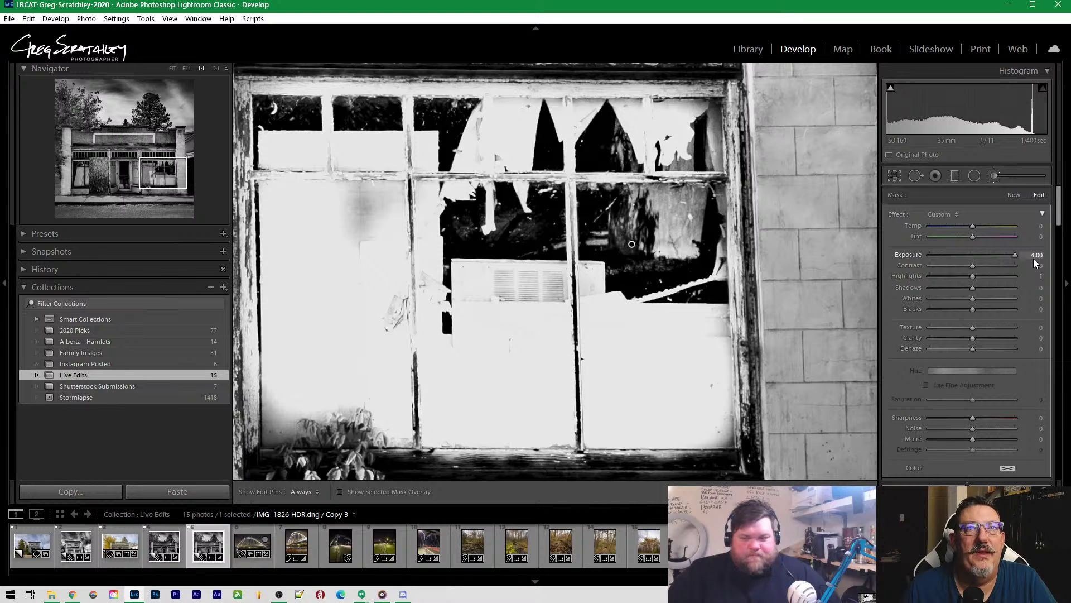
{"action": "mouse_move", "coordinate": [1022, 258]}
{"action": "left_mouse_down"}
{"action": "mouse_move", "coordinate": [963, 258]}
{"action": "mouse_move", "coordinate": [1002, 259]}
{"action": "left_mouse_up"}
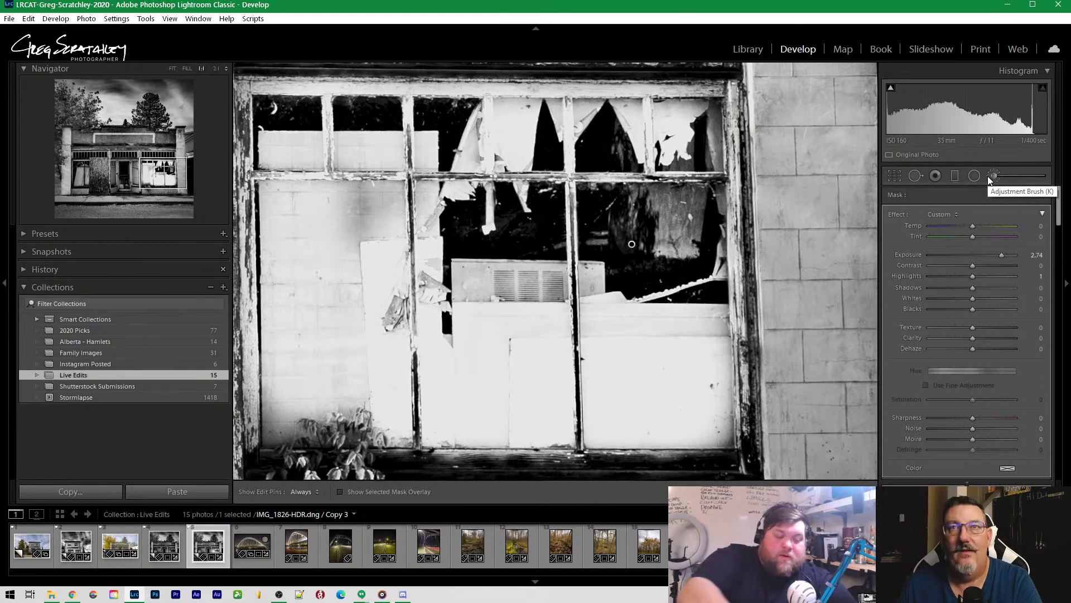
Delete the brush adjustment on the broken window and close the Adjustment Brush
{"action": "key", "text": "Delete"}
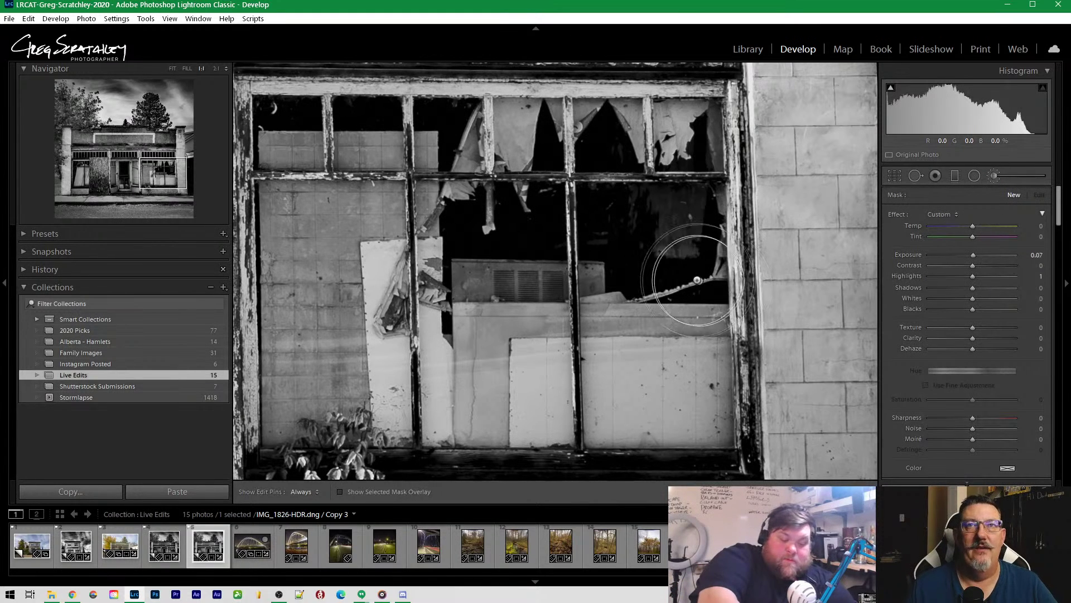
{"action": "left_click", "coordinate": [853, 492]}
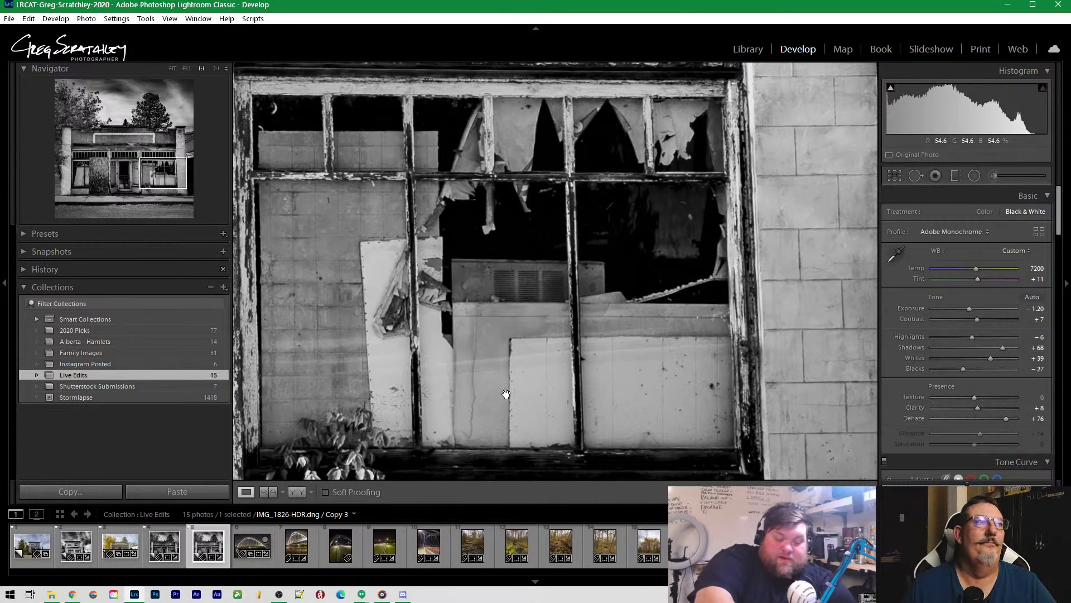
Fit the whole storefront photo in view
{"action": "left_click_drag", "start_coordinate": [112, 180], "coordinate": [127, 177]}
{"action": "key", "text": "z"}
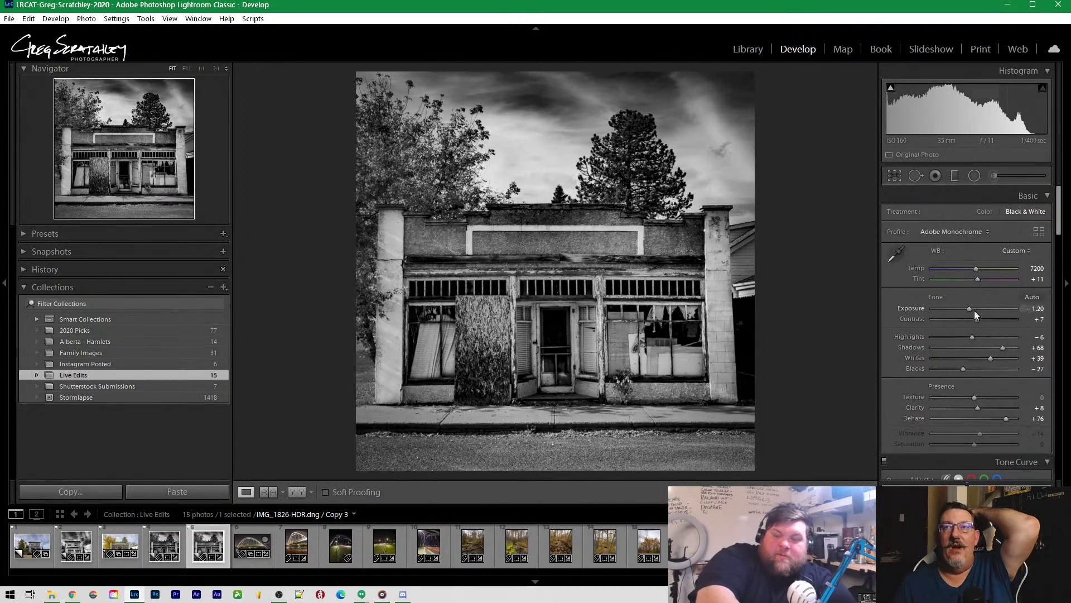
Try the storefront copy's exposure at -0.80 and 0.00, returning it to -0.80
{"action": "left_click_drag", "start_coordinate": [969, 308], "coordinate": [971, 310]}
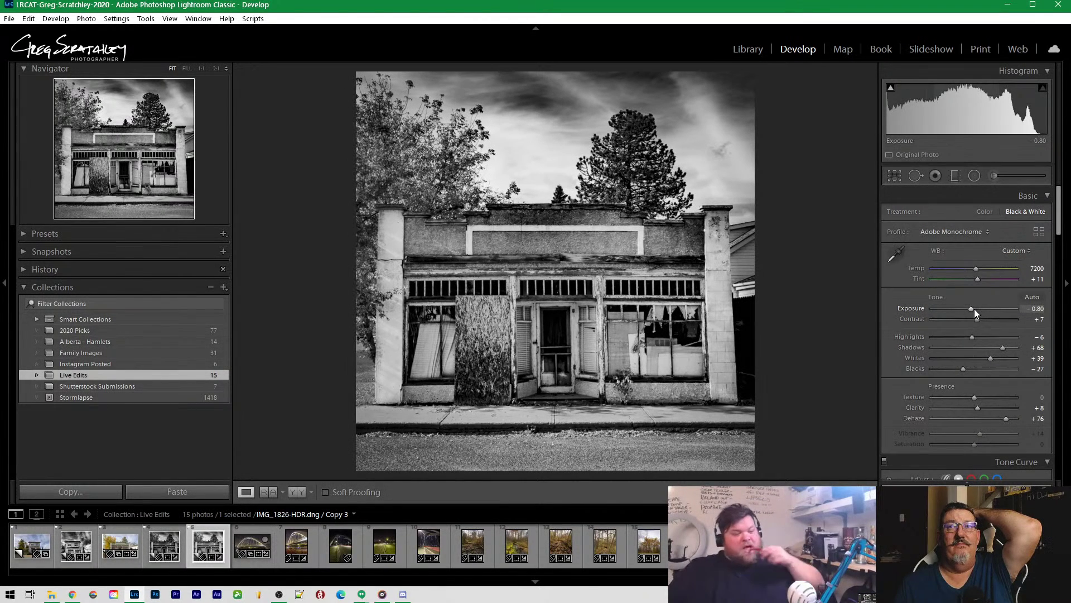
{"action": "double_click", "coordinate": [974, 309]}
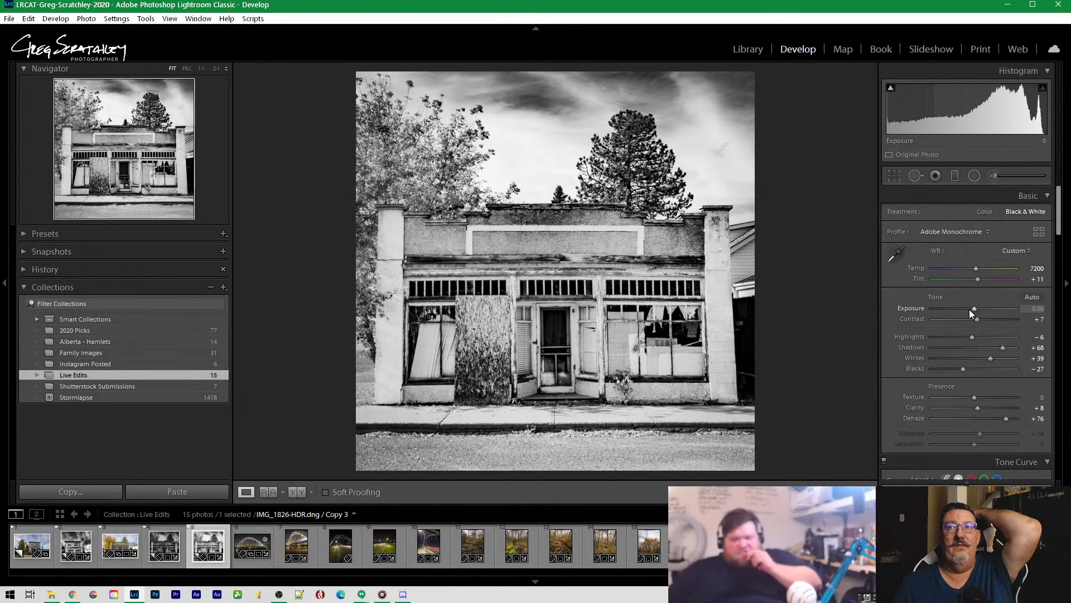
{"action": "left_click_drag", "start_coordinate": [973, 309], "coordinate": [970, 309]}
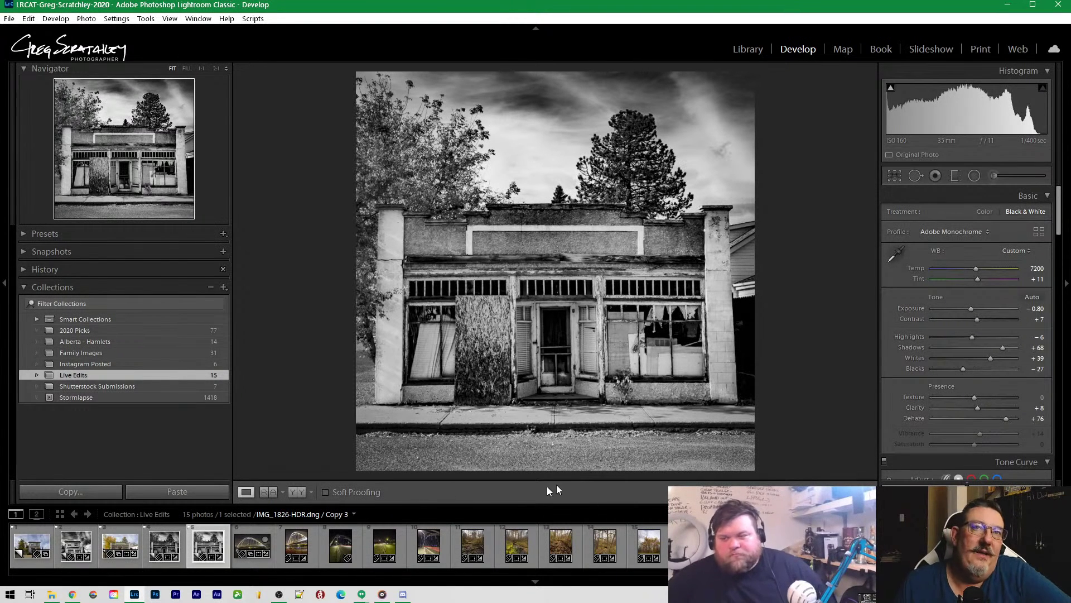
Compare IMG_1826-HDR Copy 3 with Copy 2 and delete Copy 3 of the storefront
{"action": "left_click", "coordinate": [162, 542]}
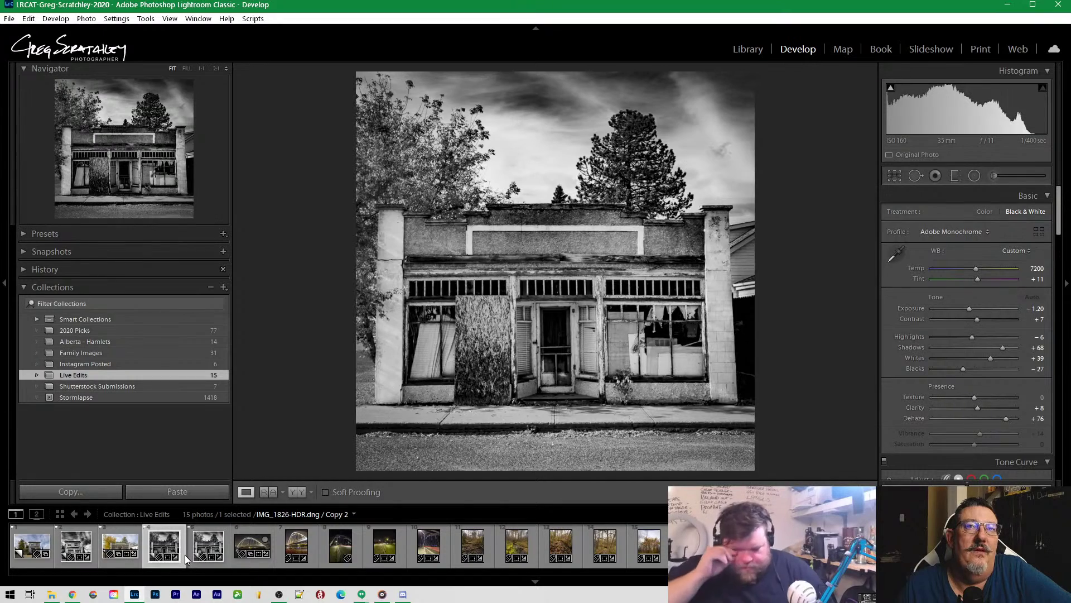
{"action": "left_click", "coordinate": [205, 551]}
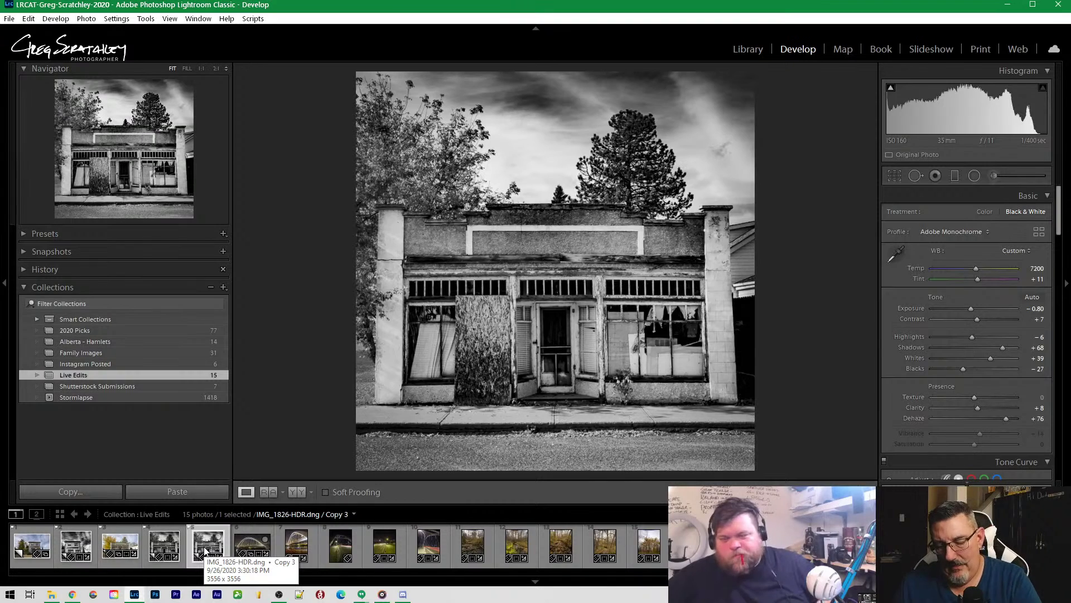
{"action": "key", "text": "Delete"}
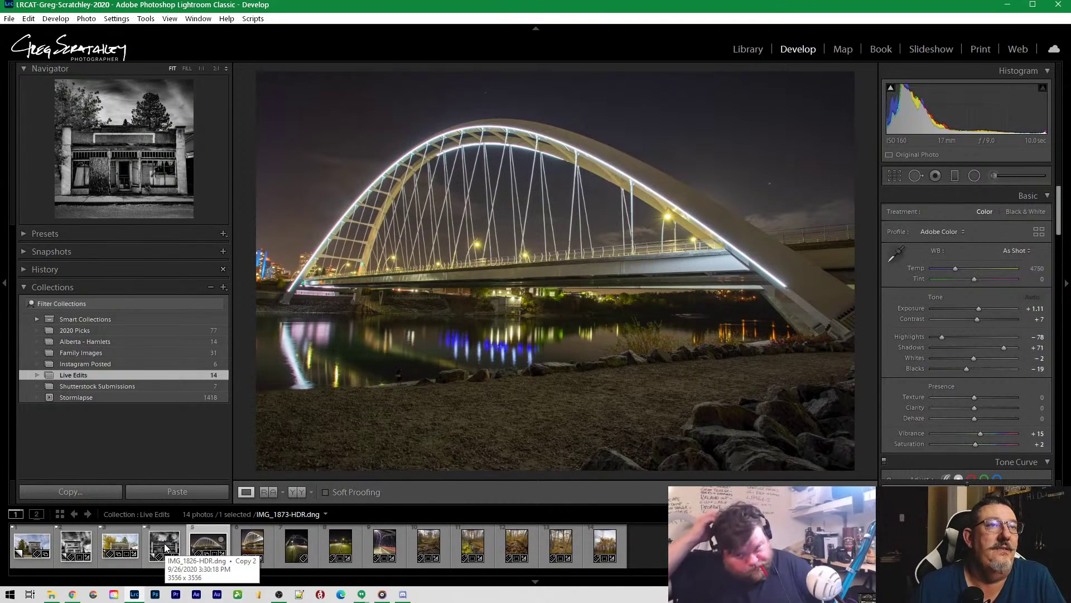
Add IMG_1826-HDR Copy 2 and IMG_1817-HDR Copy 2 to the 2020 Picks collection
{"action": "left_click_drag", "start_coordinate": [165, 549], "coordinate": [75, 330]}
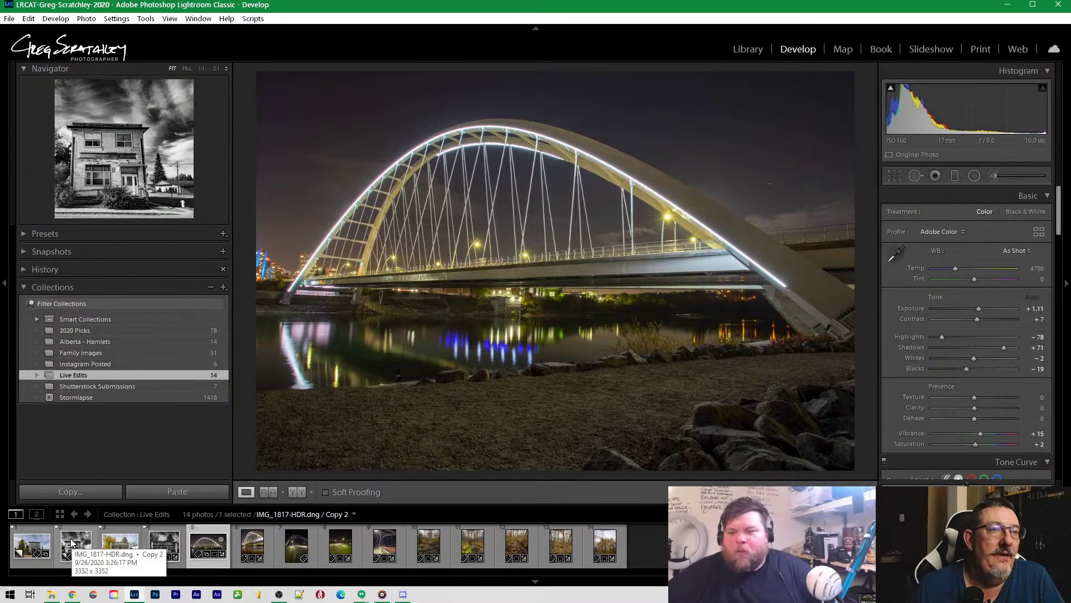
{"action": "left_click_drag", "start_coordinate": [85, 484], "coordinate": [75, 330]}
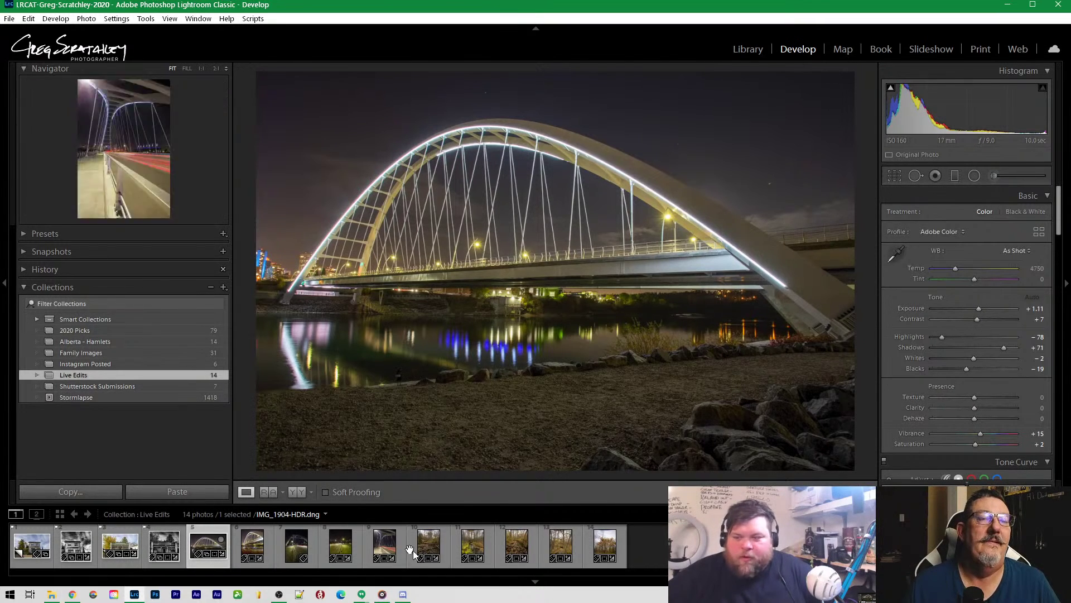
Browse the autumn creek photos and create a virtual copy of IMG_1954-HDR
{"action": "left_click", "coordinate": [431, 551]}
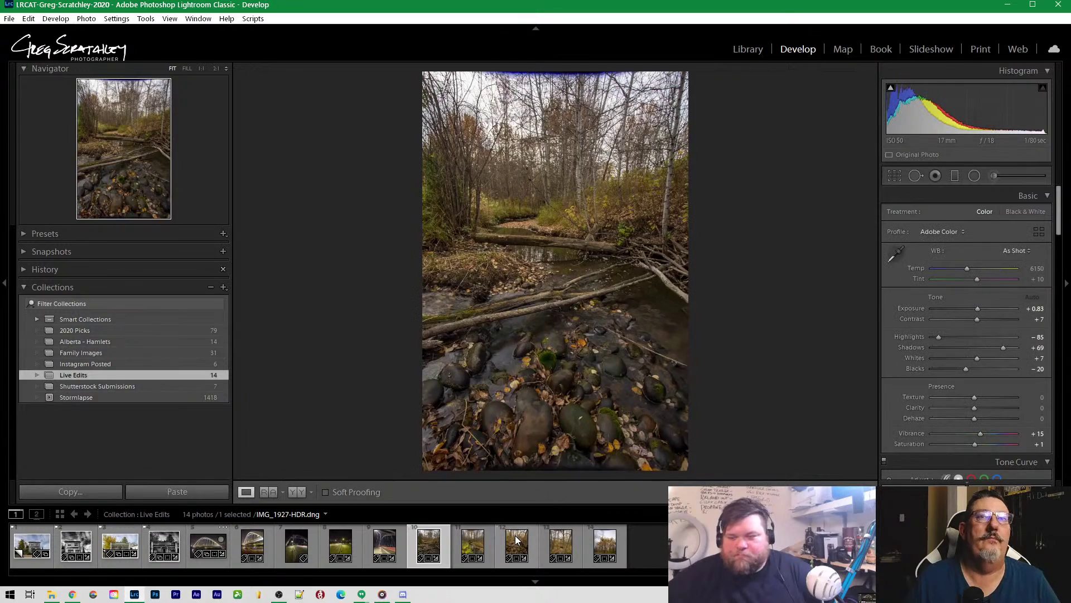
{"action": "left_click", "coordinate": [514, 535]}
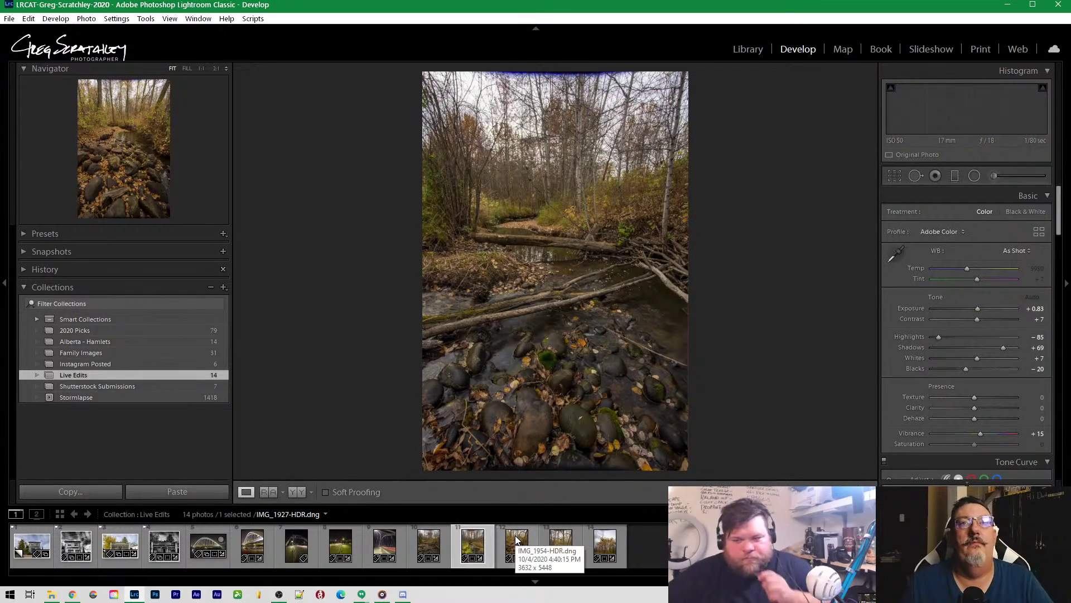
{"action": "left_click", "coordinate": [515, 535]}
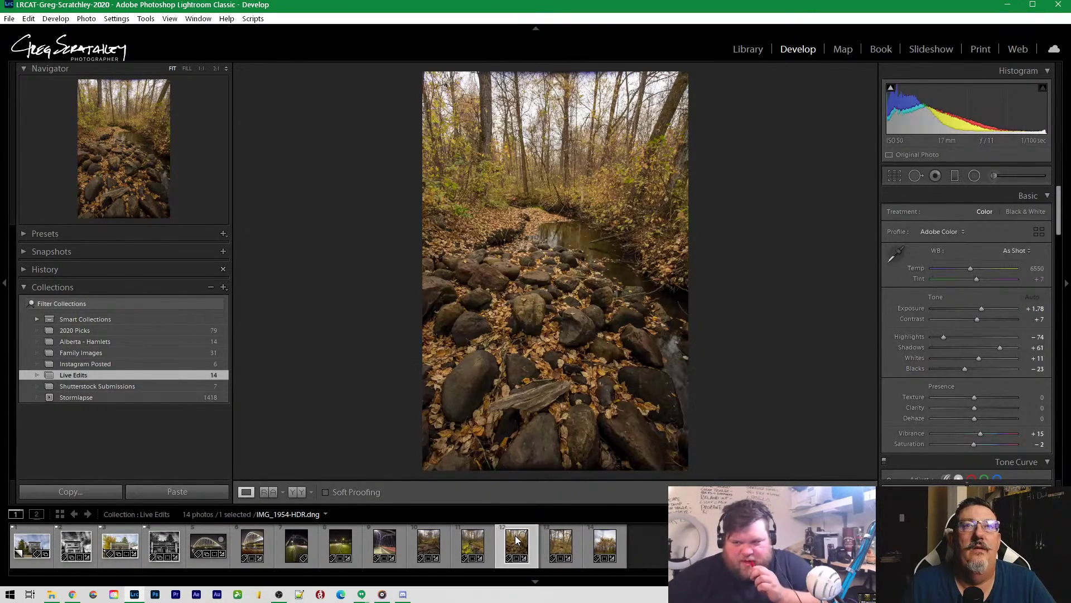
{"action": "left_click", "coordinate": [515, 534]}
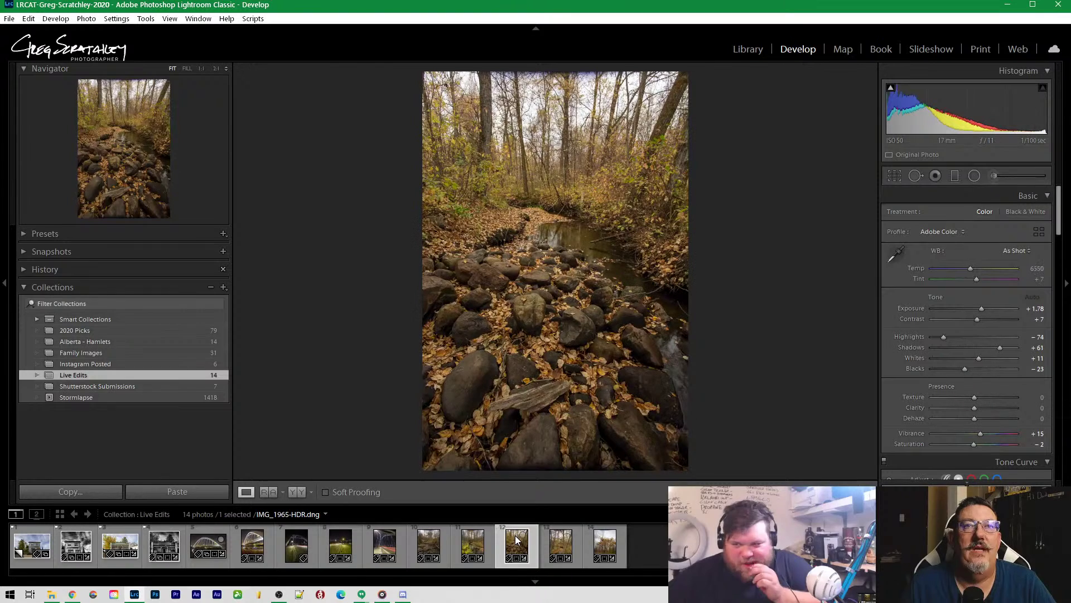
{"action": "right_click", "coordinate": [514, 538]}
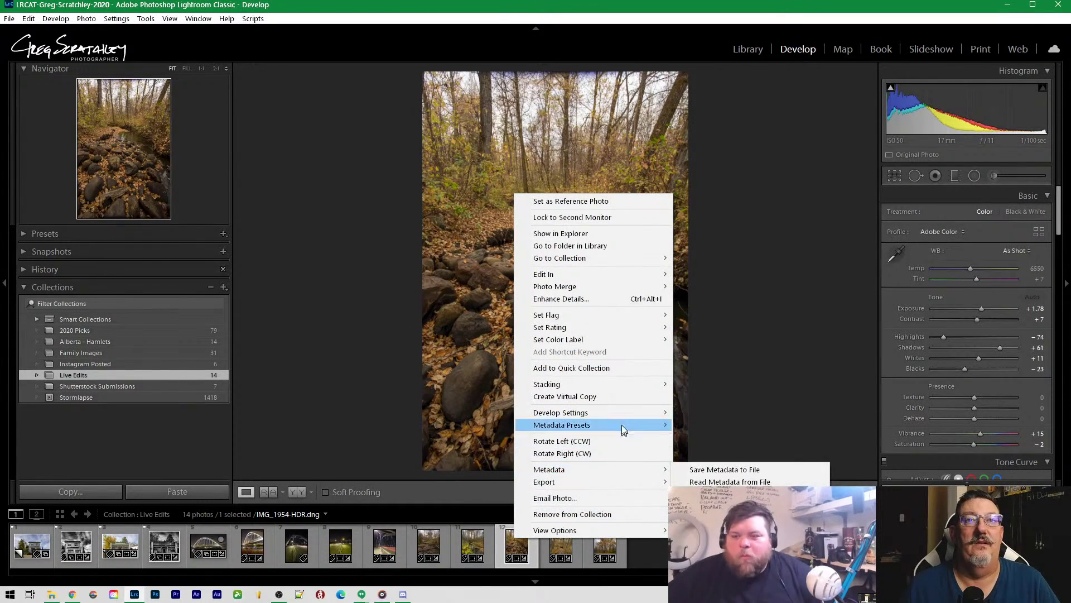
{"action": "left_click", "coordinate": [614, 400]}
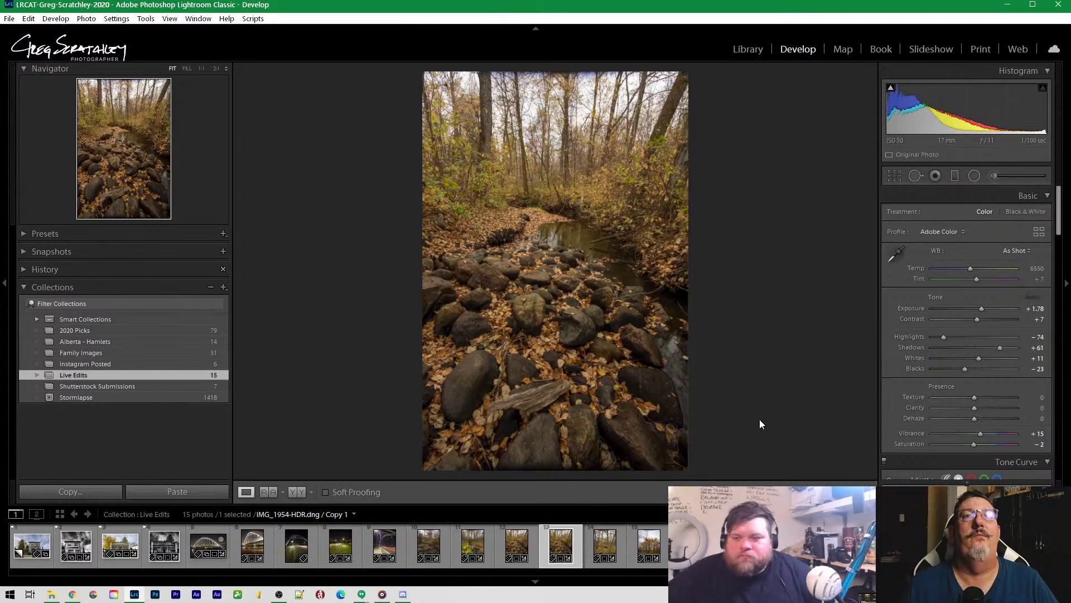
Set the creek copy's exposure to +2.02, highlights to -87, shadows to +65 and whites to -73
{"action": "left_click_drag", "start_coordinate": [982, 308], "coordinate": [983, 308]}
{"action": "left_click_drag", "start_coordinate": [963, 127], "coordinate": [967, 127]}
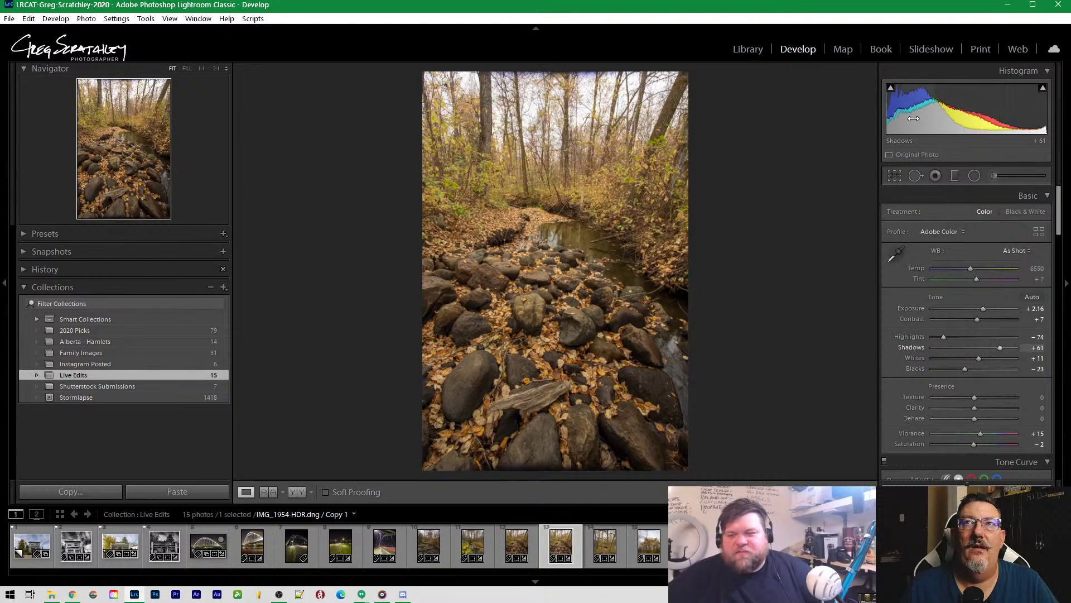
{"action": "left_click_drag", "start_coordinate": [911, 118], "coordinate": [912, 118]}
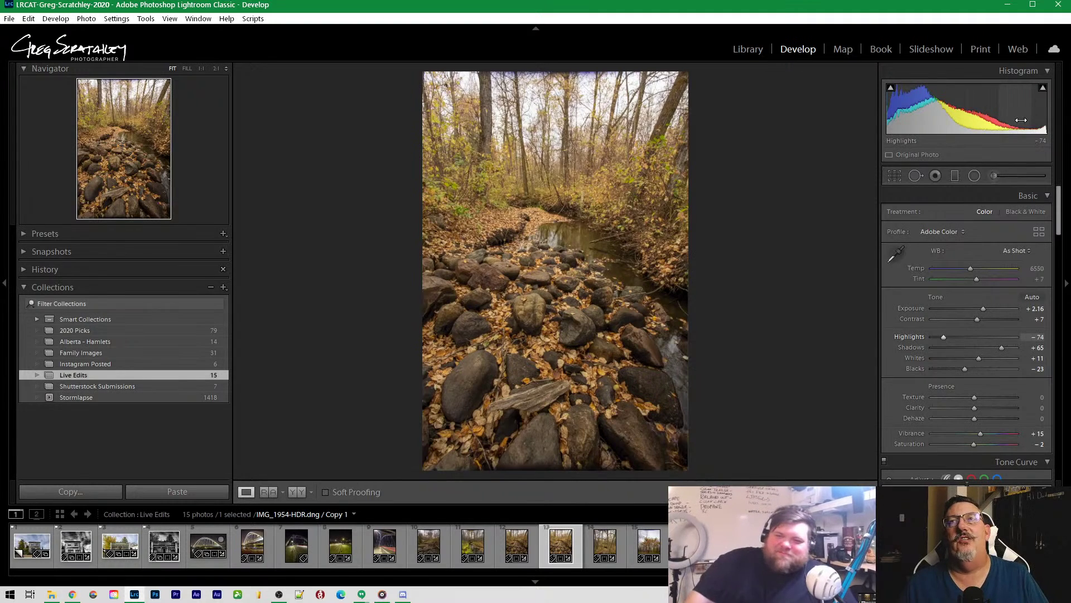
{"action": "left_click_drag", "start_coordinate": [1010, 123], "coordinate": [1003, 122]}
{"action": "left_click_drag", "start_coordinate": [1030, 120], "coordinate": [969, 120]}
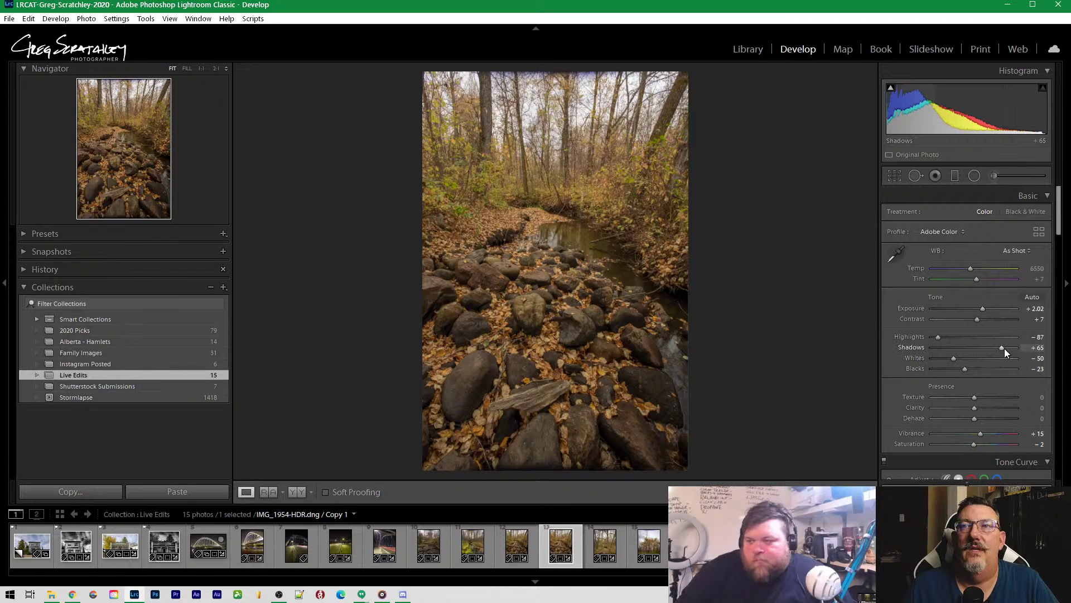
{"action": "mouse_move", "coordinate": [952, 359]}
{"action": "left_mouse_down"}
{"action": "mouse_move", "coordinate": [932, 361]}
{"action": "mouse_move", "coordinate": [934, 351]}
{"action": "mouse_move", "coordinate": [971, 350]}
{"action": "mouse_move", "coordinate": [935, 350]}
{"action": "mouse_move", "coordinate": [944, 357]}
{"action": "left_mouse_up"}
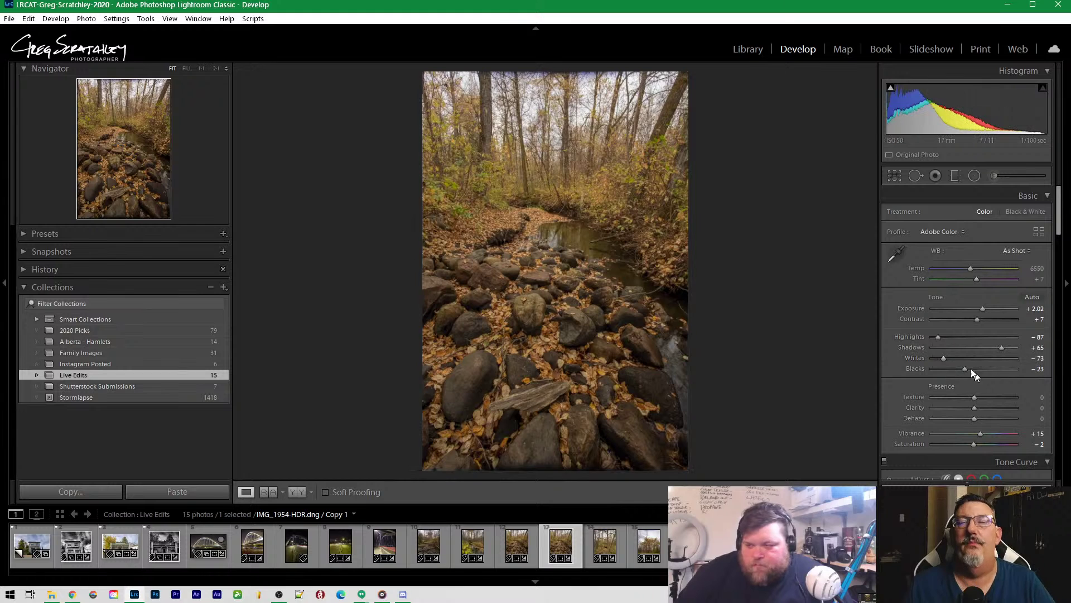
Crop the creek photo slightly tighter, reposition the image inside the frame to trim its edges, and apply the crop
{"action": "left_click", "coordinate": [894, 175]}
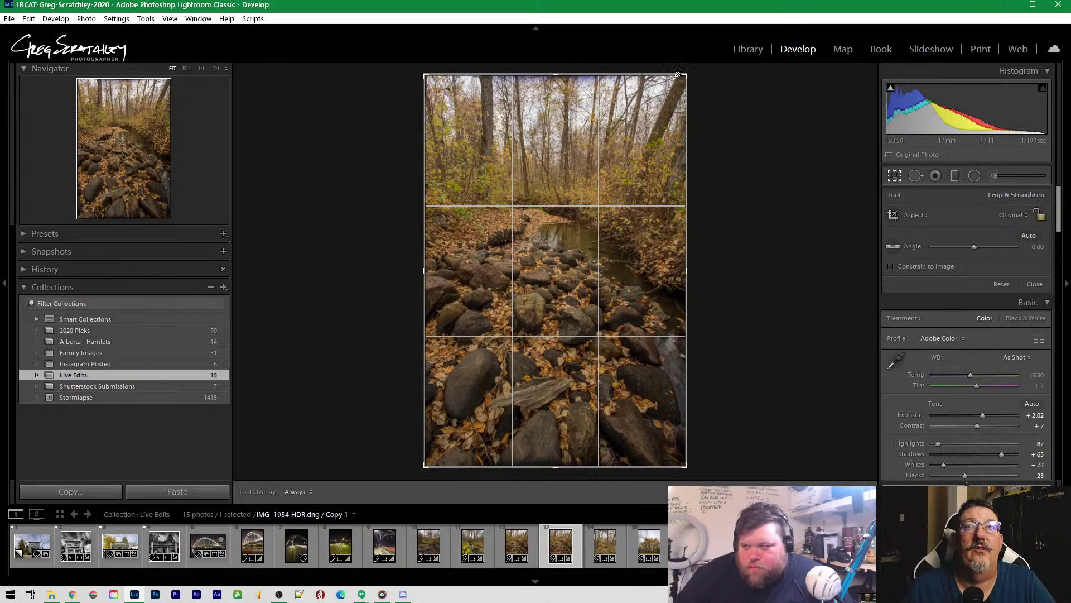
{"action": "left_click_drag", "start_coordinate": [687, 75], "coordinate": [682, 81]}
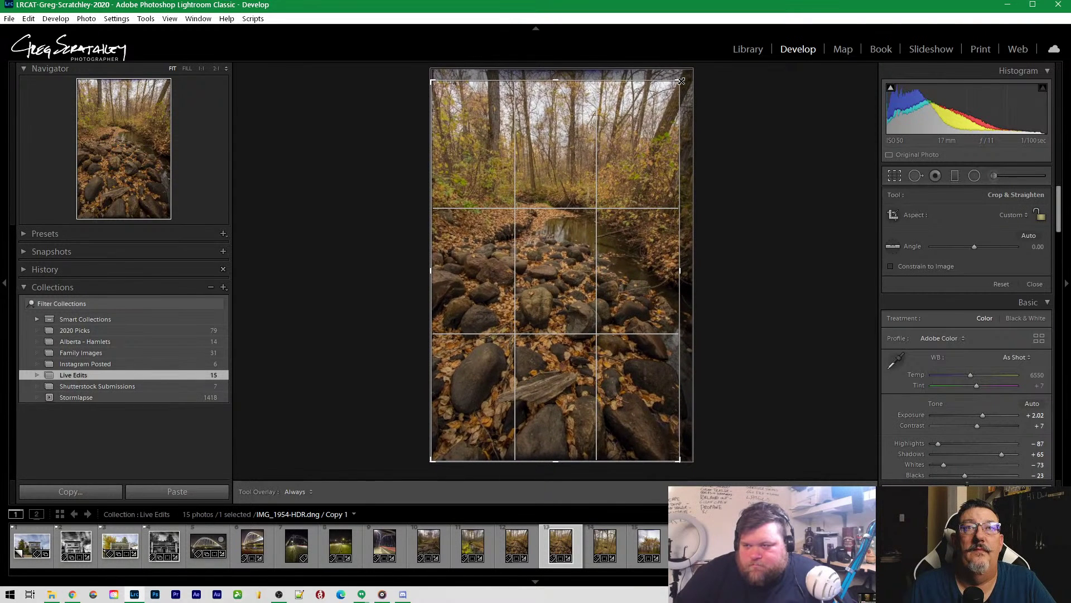
{"action": "left_click_drag", "start_coordinate": [605, 161], "coordinate": [600, 169]}
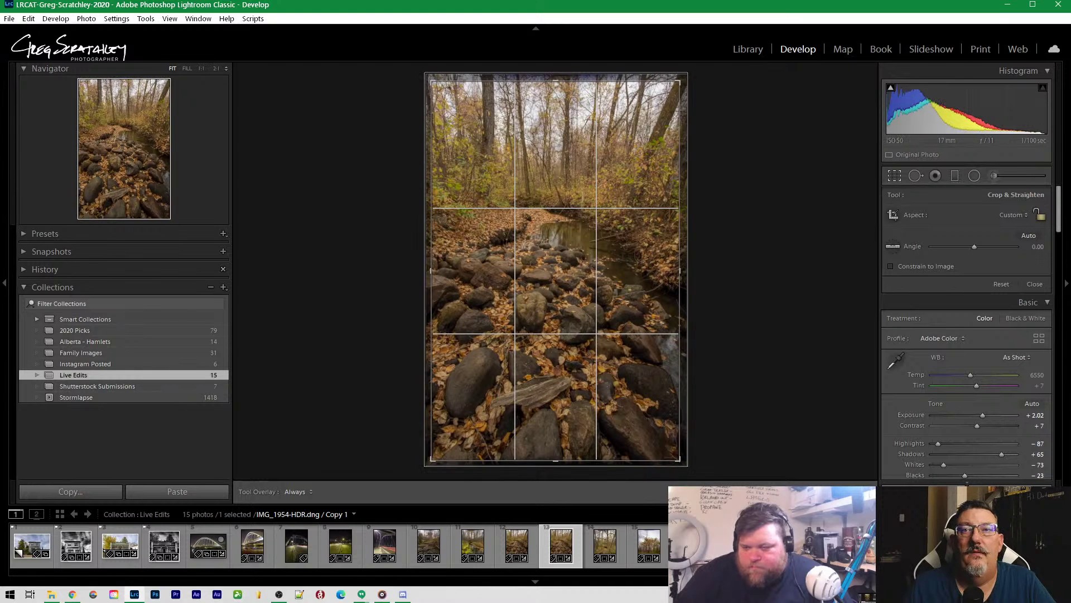
{"action": "key", "text": "Return"}
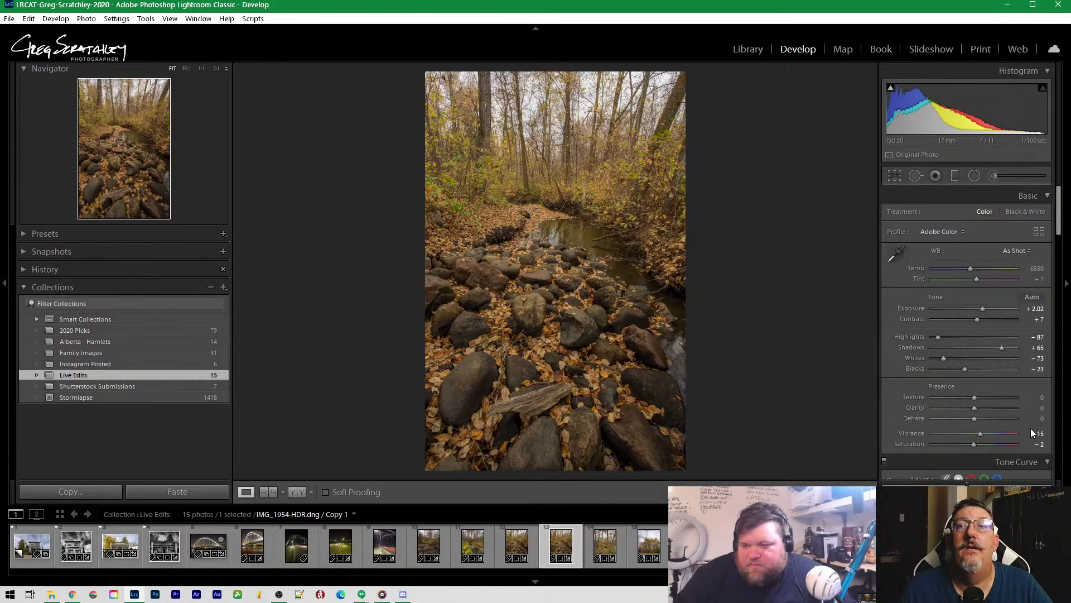
Enable lens profile corrections and chromatic aberration removal for the creek photo
{"action": "scroll", "coordinate": [949, 405], "scroll_direction": "down", "scroll_amount": 10}
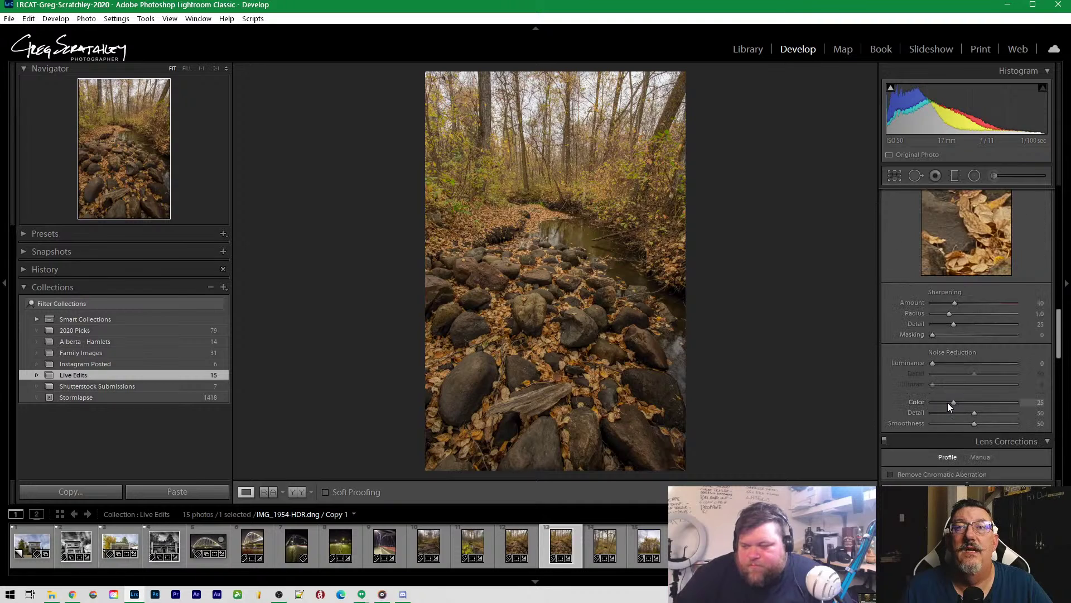
{"action": "scroll", "coordinate": [947, 403], "scroll_direction": "down", "scroll_amount": 3}
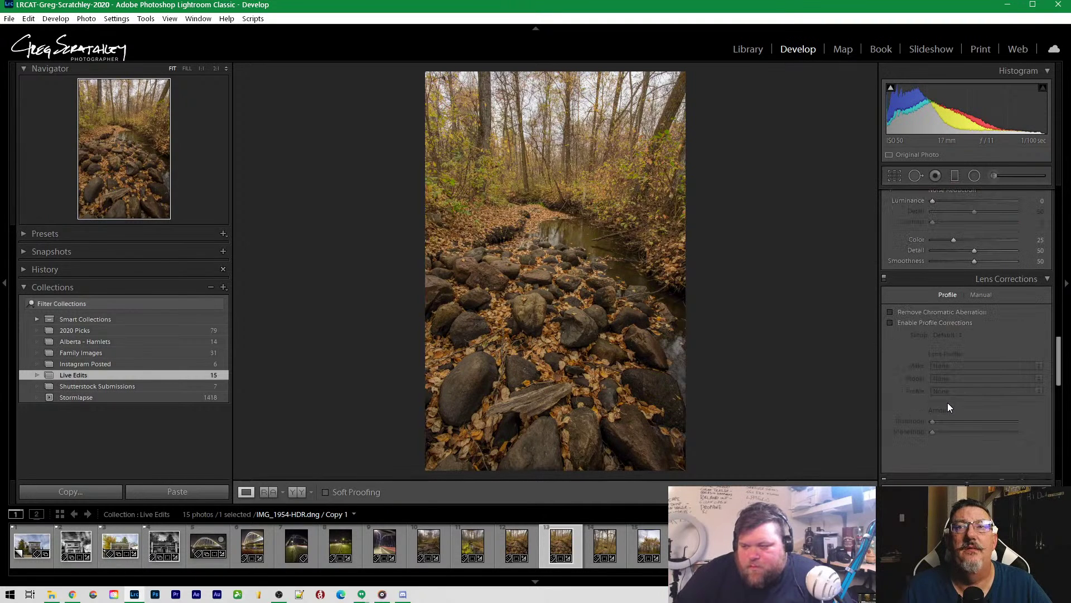
{"action": "left_click", "coordinate": [890, 325]}
{"action": "left_click", "coordinate": [889, 312]}
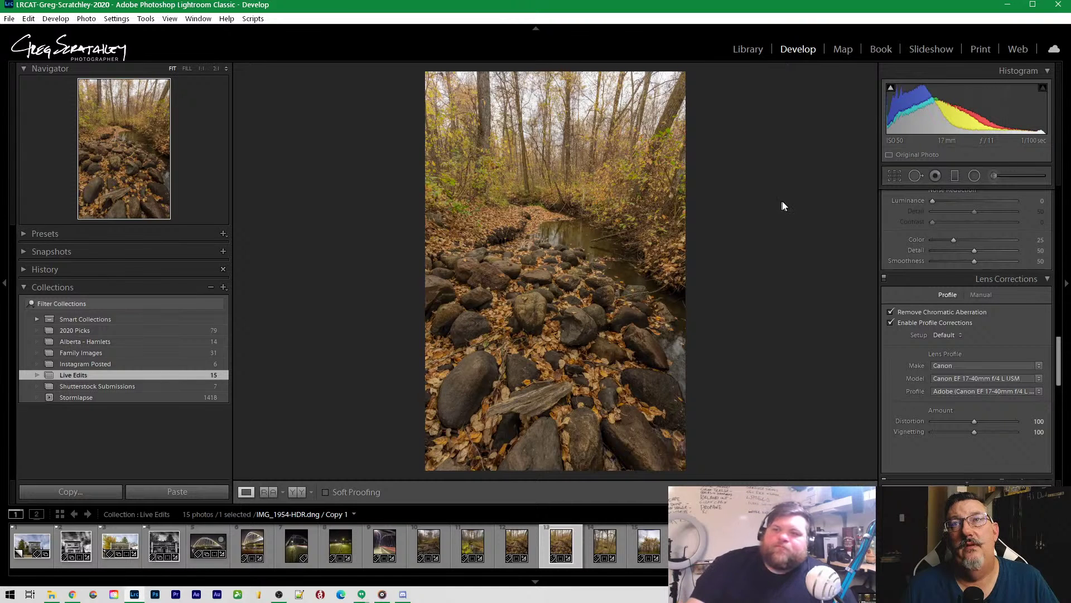
Set the creek photo's dehaze to +1 and exposure to +2.00, and inspect the foreground leaves and rocks up close
{"action": "scroll", "coordinate": [943, 307], "scroll_direction": "up", "scroll_amount": 10}
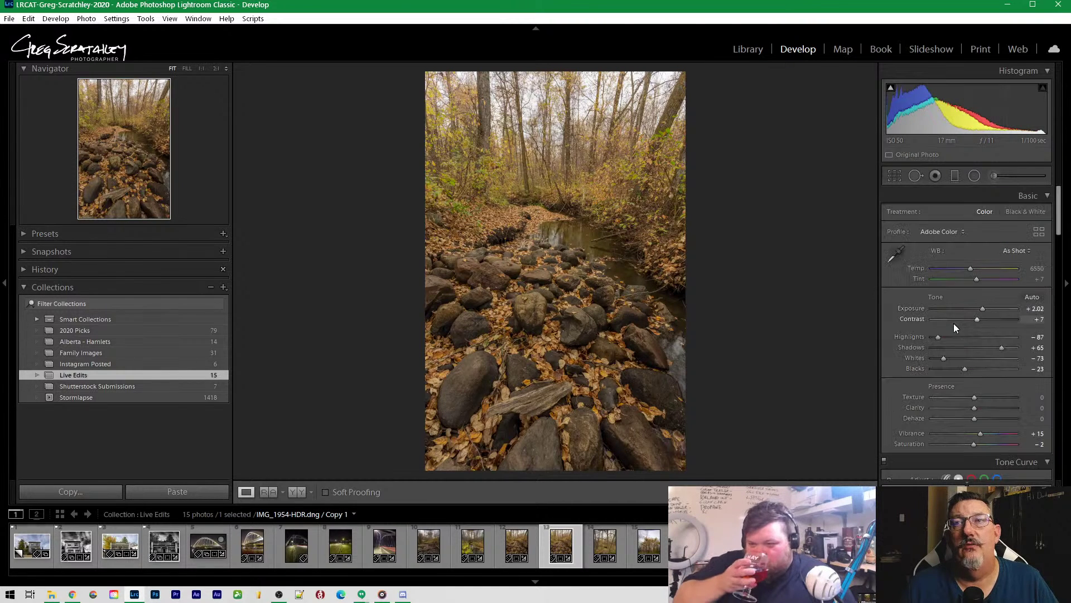
{"action": "mouse_move", "coordinate": [970, 421]}
{"action": "left_mouse_down"}
{"action": "mouse_move", "coordinate": [1030, 417]}
{"action": "mouse_move", "coordinate": [973, 420]}
{"action": "left_mouse_up"}
{"action": "left_click_drag", "start_coordinate": [983, 309], "coordinate": [983, 309]}
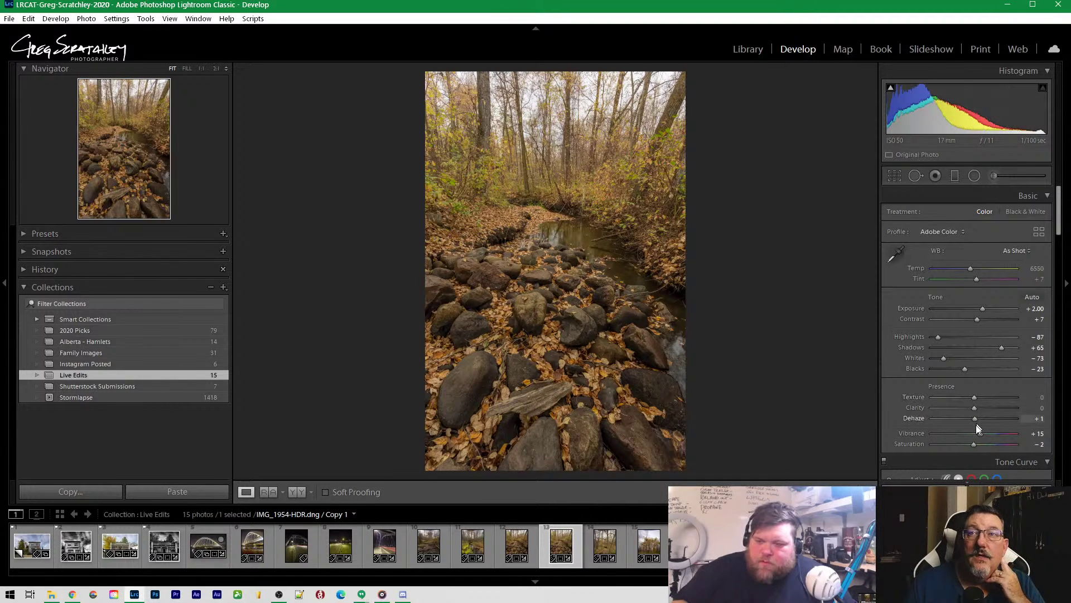
{"action": "left_click", "coordinate": [545, 385]}
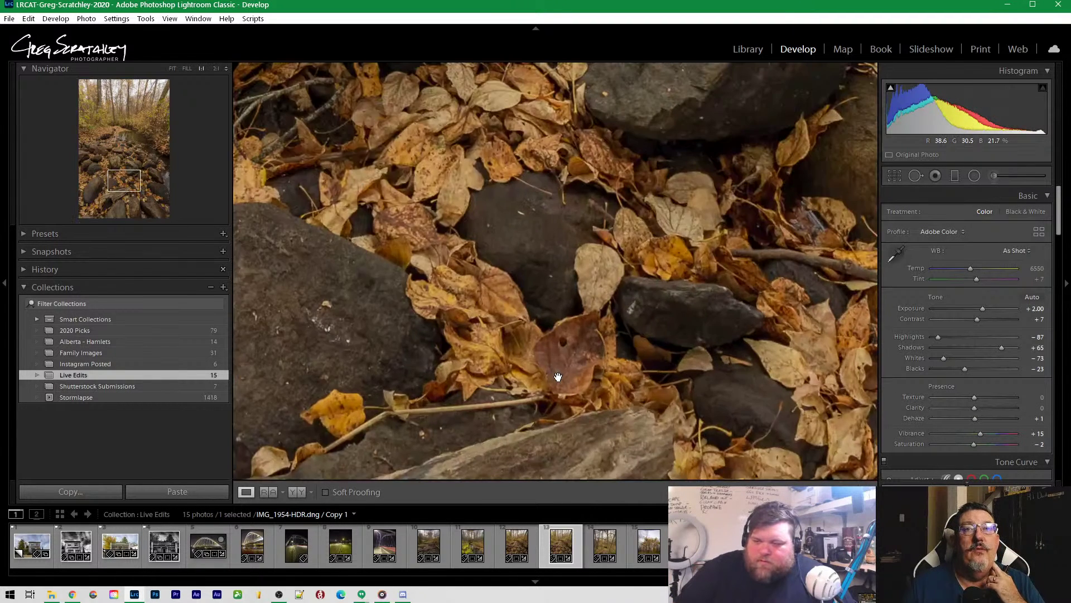
{"action": "left_click", "coordinate": [321, 308]}
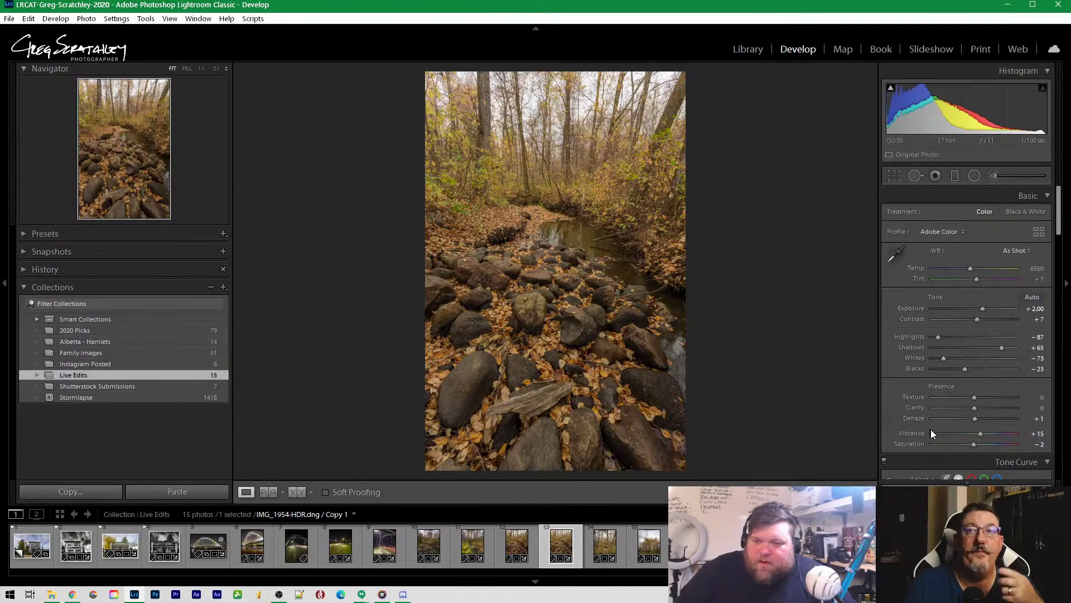
Set the camera calibration's red primary saturation to +56 and green primary saturation to +12
{"action": "scroll", "coordinate": [956, 412], "scroll_direction": "down", "scroll_amount": 10}
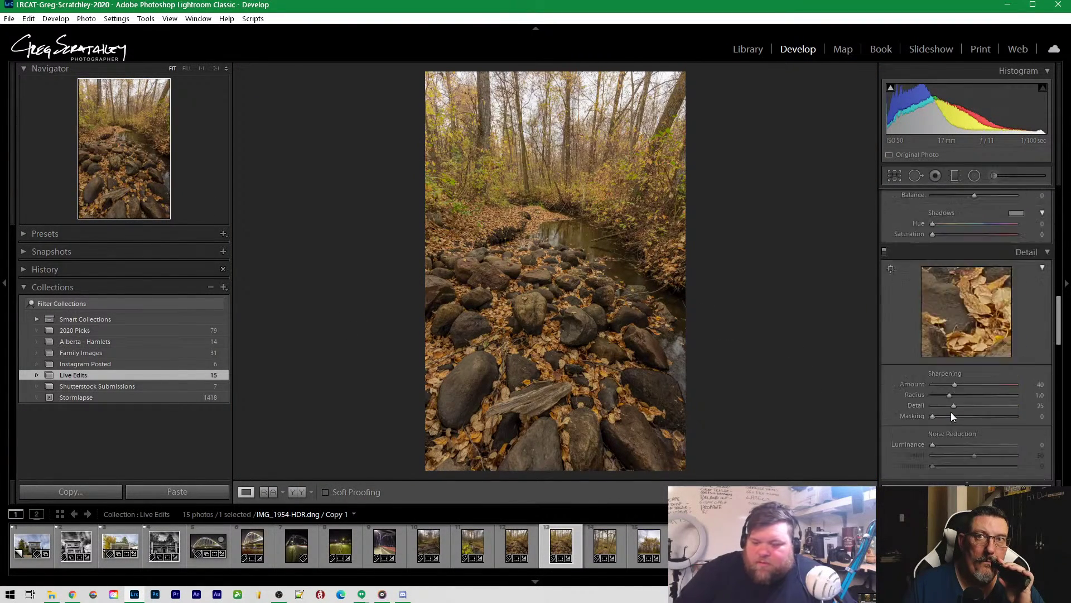
{"action": "scroll", "coordinate": [949, 419], "scroll_direction": "down", "scroll_amount": 6}
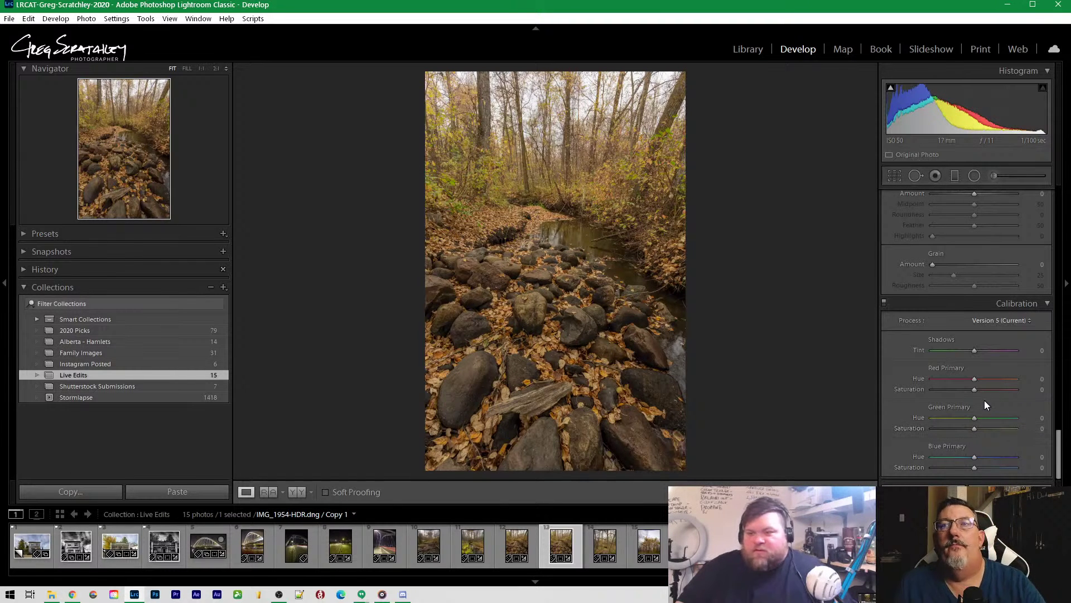
{"action": "left_click_drag", "start_coordinate": [976, 390], "coordinate": [999, 389]}
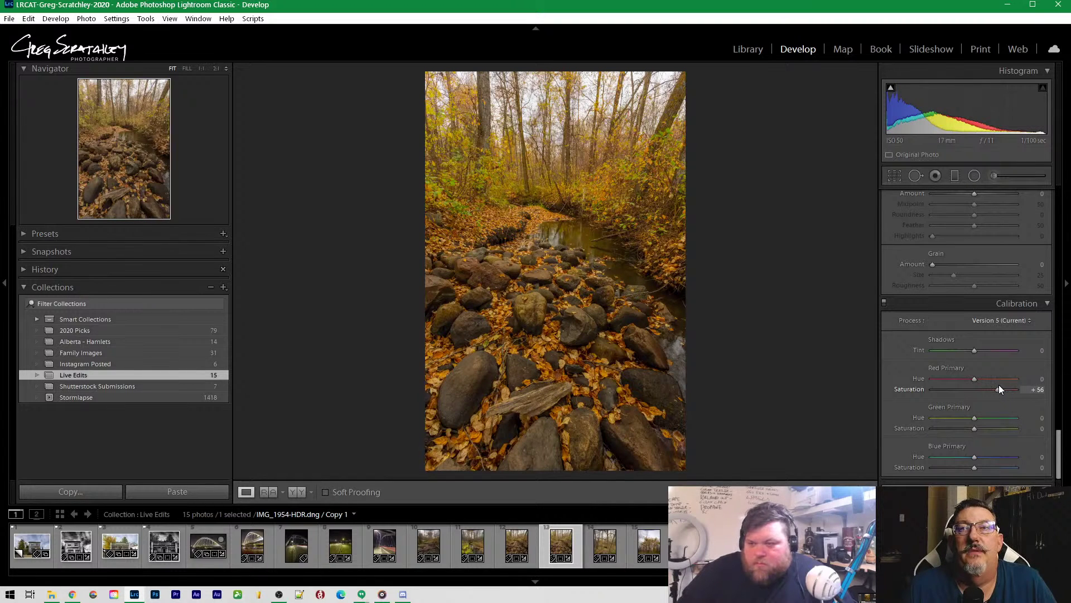
{"action": "left_click_drag", "start_coordinate": [975, 428], "coordinate": [945, 428]}
{"action": "left_click_drag", "start_coordinate": [1024, 427], "coordinate": [980, 427]}
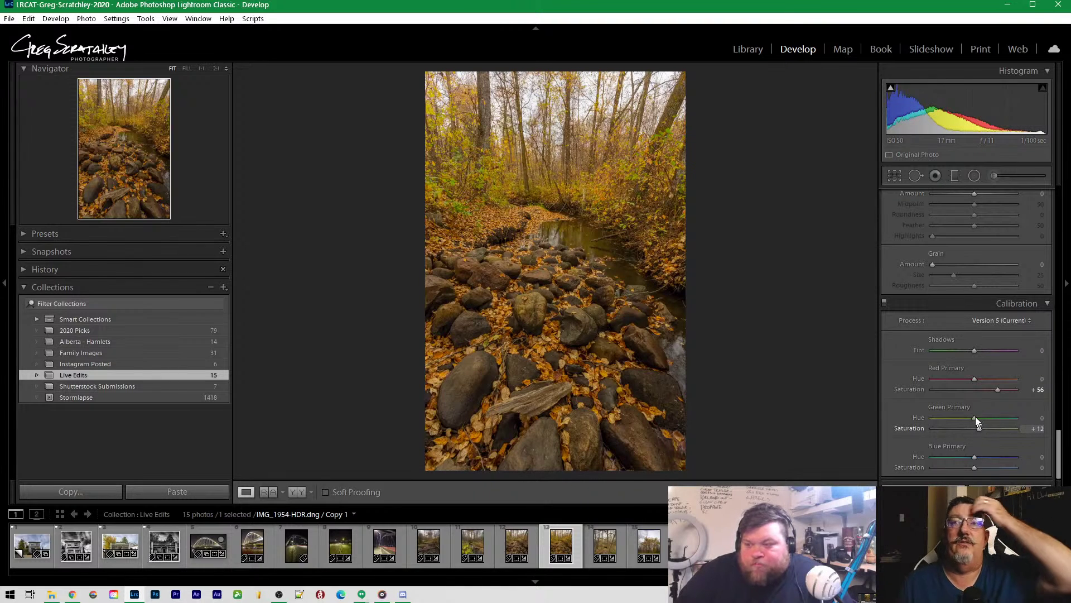
{"action": "scroll", "coordinate": [953, 366], "scroll_direction": "up", "scroll_amount": 10}
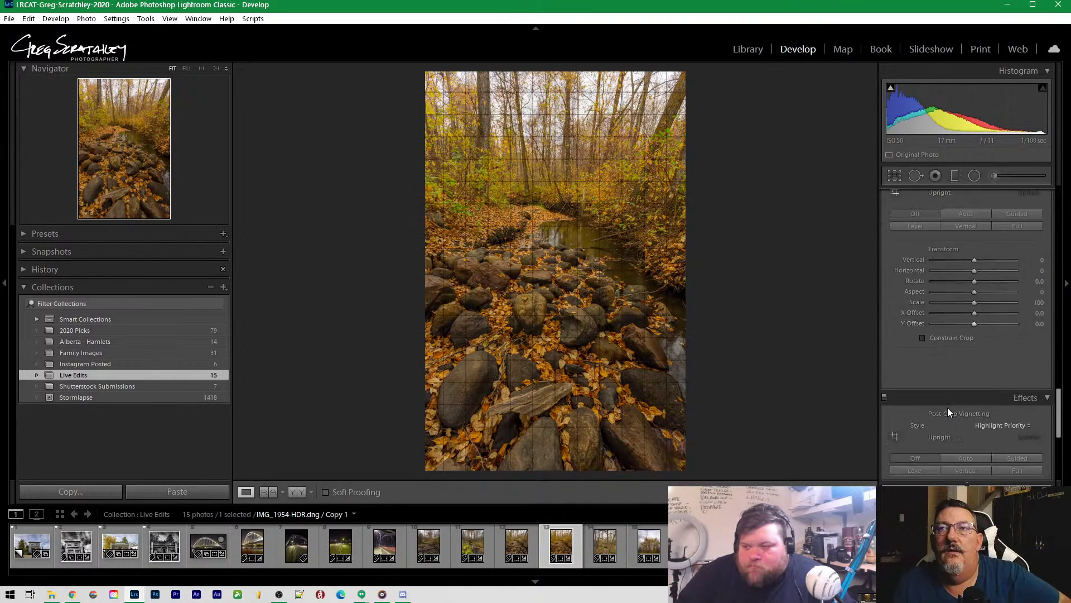
{"action": "scroll", "coordinate": [949, 403], "scroll_direction": "up", "scroll_amount": 10}
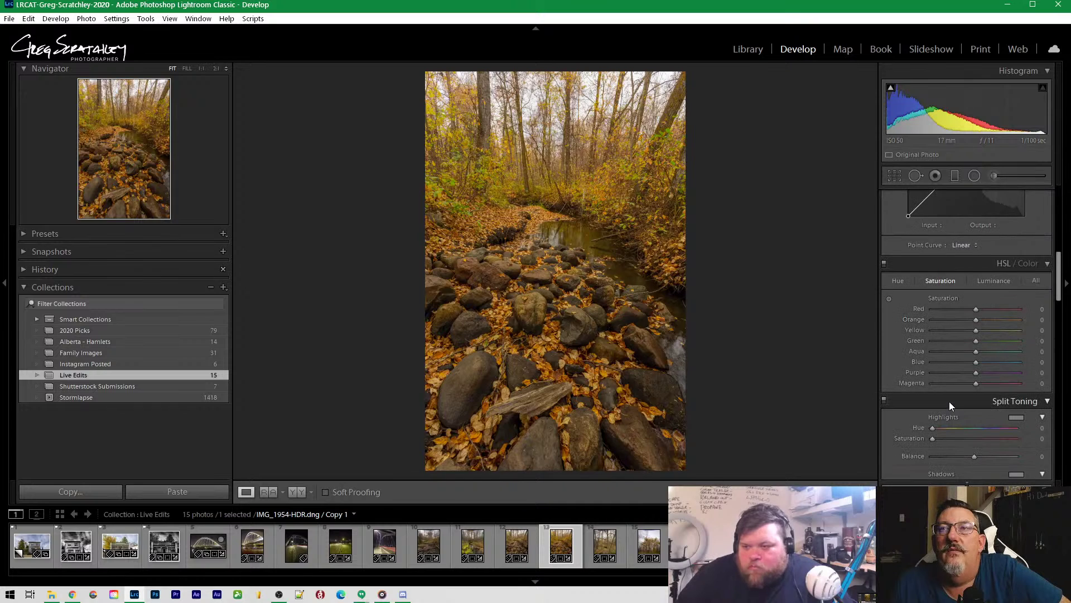
Desaturate the bushes' foliage with targeted HSL saturation, bringing yellow to about -31 and green to -38
{"action": "mouse_move", "coordinate": [975, 341]}
{"action": "left_mouse_down"}
{"action": "mouse_move", "coordinate": [910, 345]}
{"action": "mouse_move", "coordinate": [974, 342]}
{"action": "left_mouse_up"}
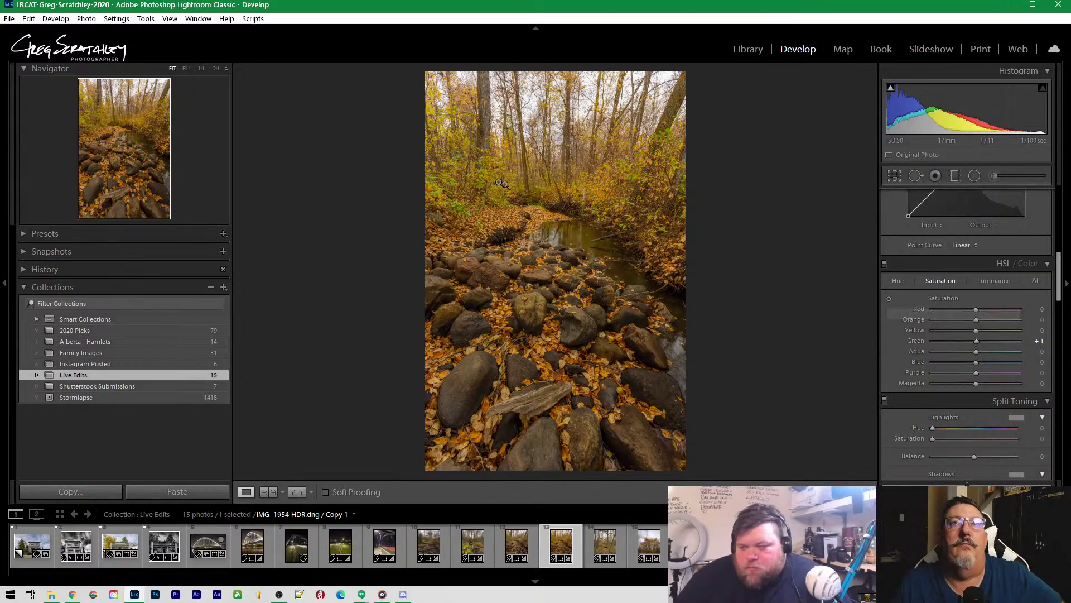
{"action": "left_click", "coordinate": [537, 194]}
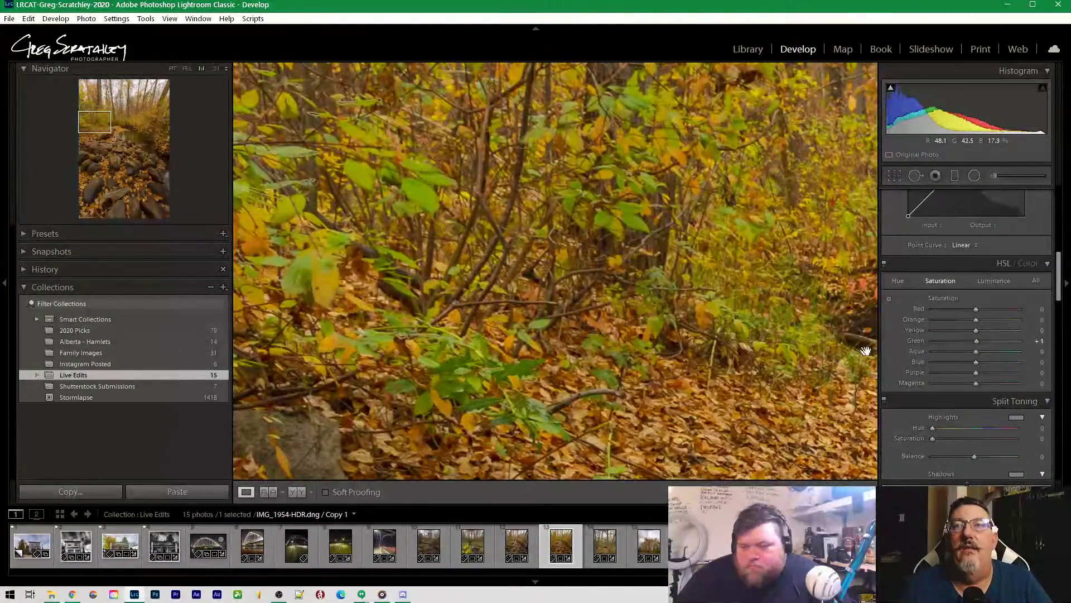
{"action": "left_click", "coordinate": [889, 298]}
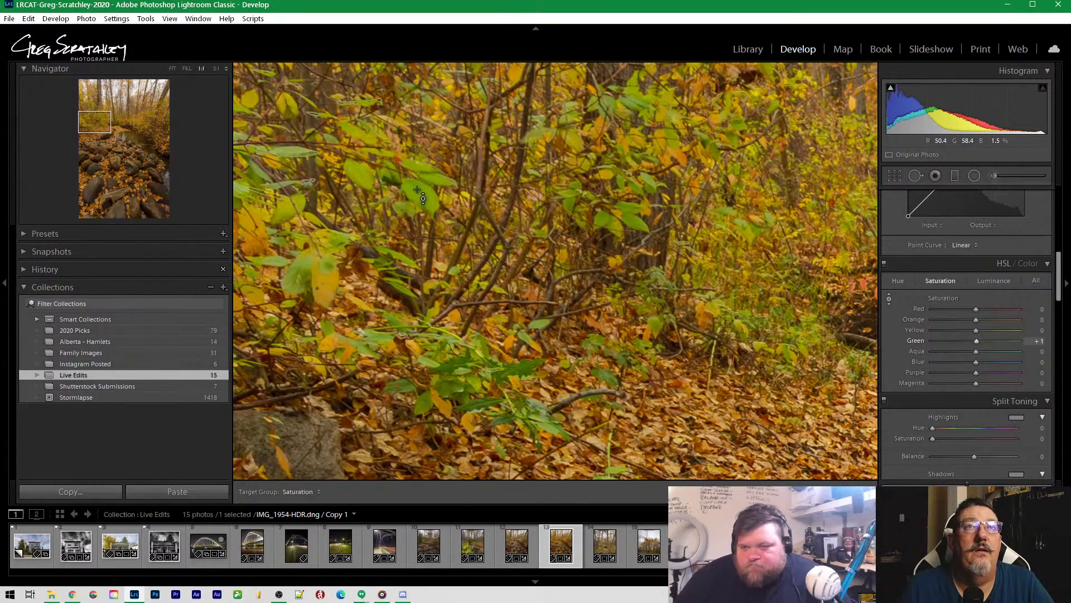
{"action": "left_click_drag", "start_coordinate": [614, 167], "coordinate": [613, 235]}
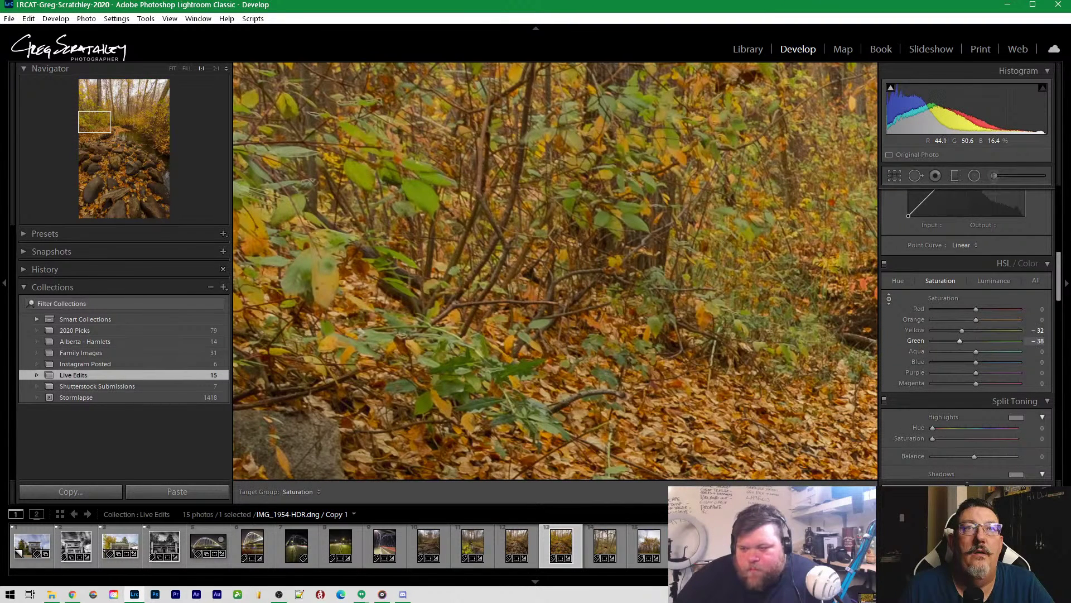
Adjust the saturation of the fallen leaves among the rocks to red +4, orange +13 and yellow -38
{"action": "left_click", "coordinate": [115, 133]}
{"action": "left_click", "coordinate": [145, 187]}
{"action": "left_click", "coordinate": [194, 182]}
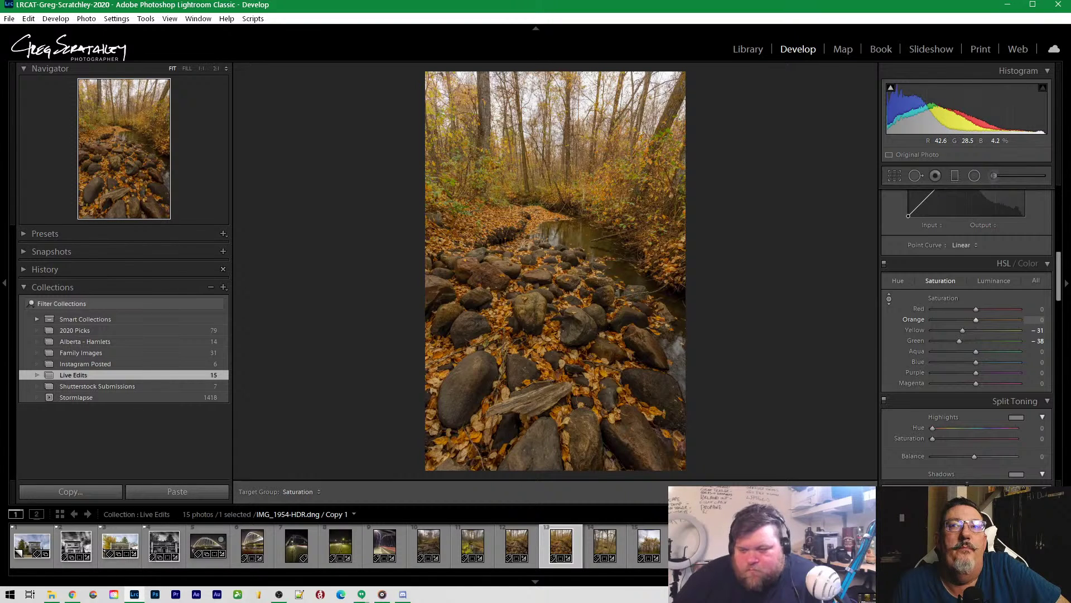
{"action": "left_click_drag", "start_coordinate": [619, 391], "coordinate": [618, 362]}
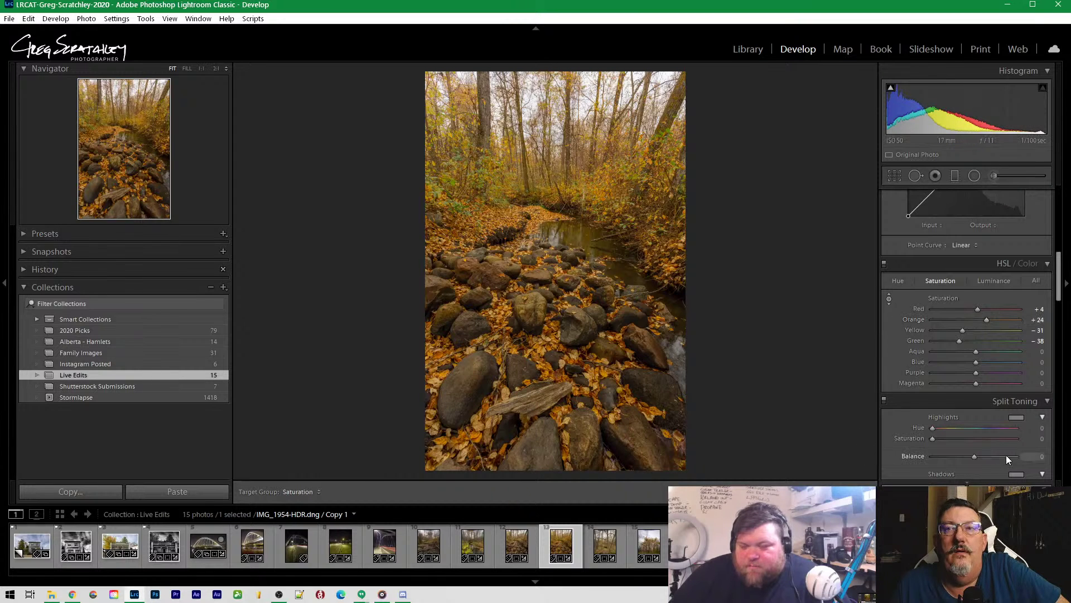
{"action": "left_click_drag", "start_coordinate": [584, 403], "coordinate": [608, 413]}
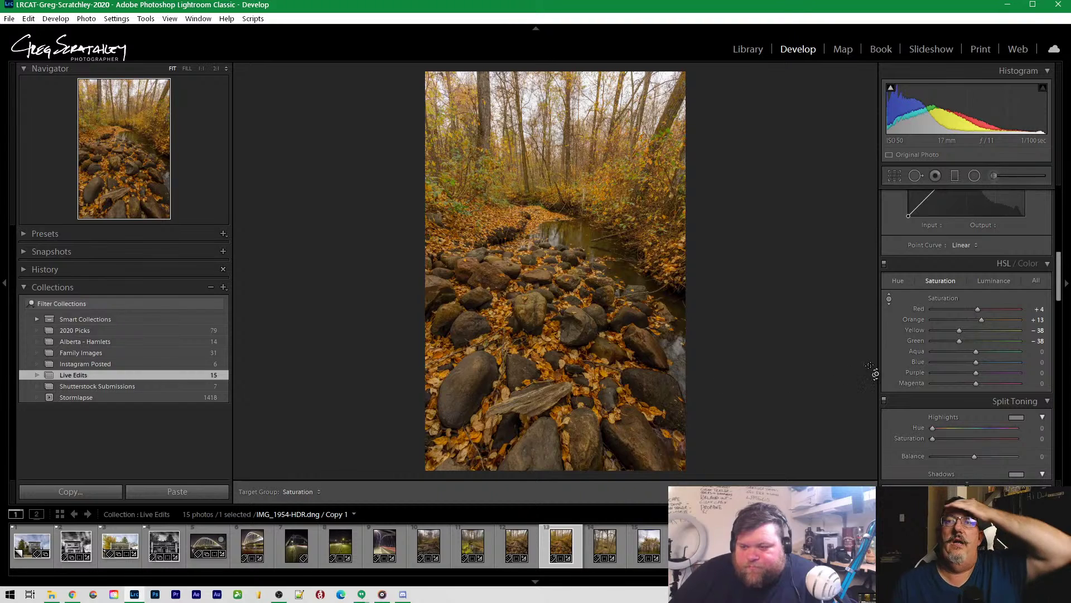
Set the camera calibration's blue primary saturation to +16
{"action": "scroll", "coordinate": [896, 360], "scroll_direction": "down", "scroll_amount": 5}
{"action": "scroll", "coordinate": [896, 365], "scroll_direction": "down", "scroll_amount": 10}
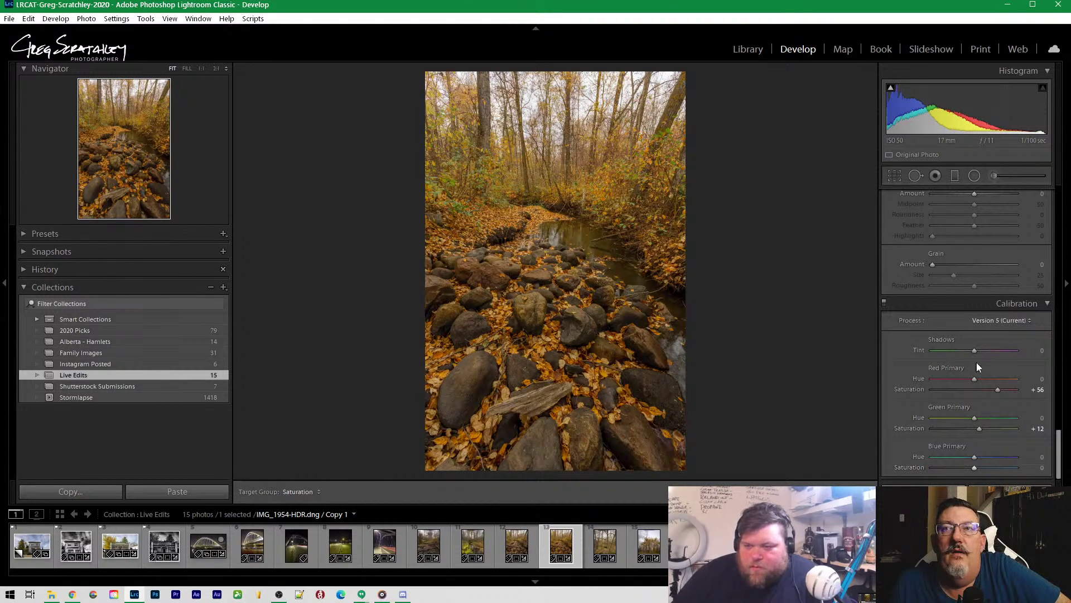
{"action": "mouse_move", "coordinate": [976, 467]}
{"action": "left_mouse_down"}
{"action": "mouse_move", "coordinate": [1005, 464]}
{"action": "mouse_move", "coordinate": [983, 466]}
{"action": "left_mouse_up"}
{"action": "left_click_drag", "start_coordinate": [978, 466], "coordinate": [982, 467]}
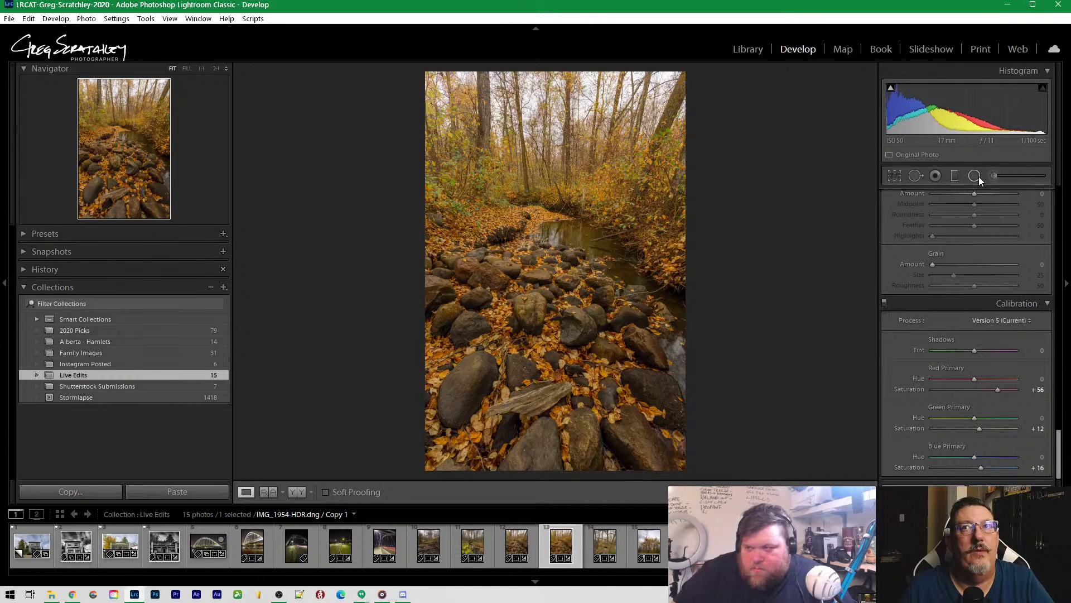
Start an adjustment brush mask and paint over the large oval rock and the three rocks along the photo's bottom edge
{"action": "left_click", "coordinate": [994, 176]}
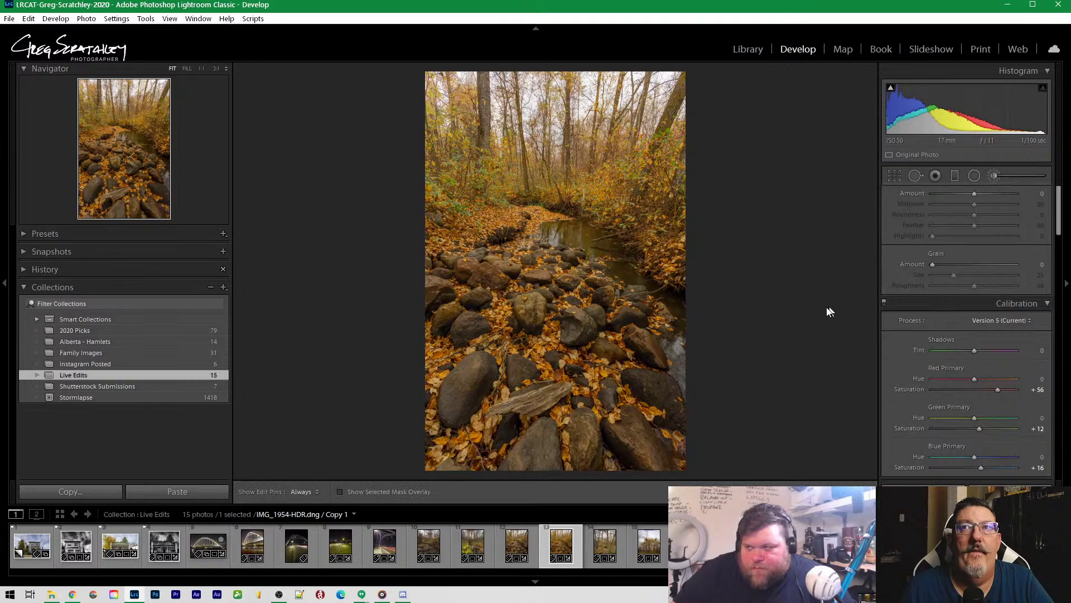
{"action": "scroll", "coordinate": [473, 375], "scroll_direction": "down", "scroll_amount": 5}
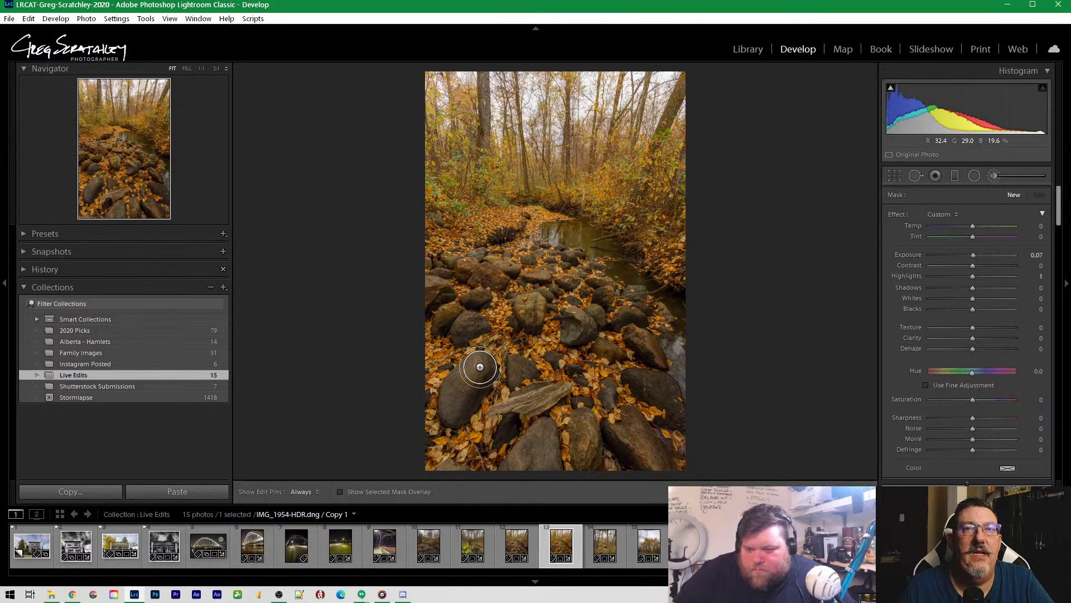
{"action": "key", "text": "h"}
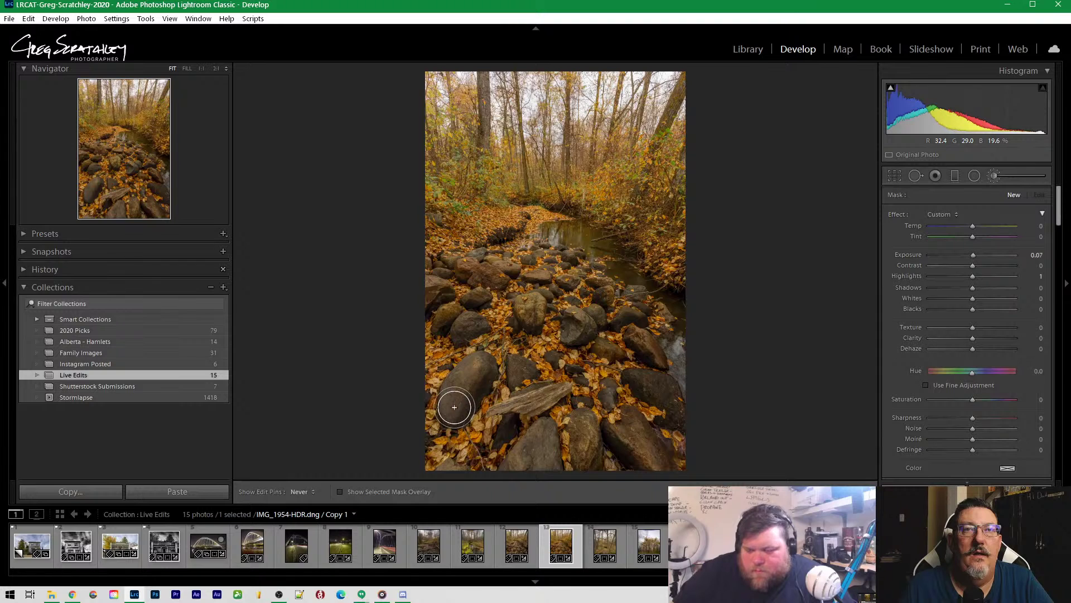
{"action": "mouse_move", "coordinate": [454, 410]}
{"action": "left_mouse_down"}
{"action": "mouse_move", "coordinate": [576, 439]}
{"action": "mouse_move", "coordinate": [543, 435]}
{"action": "mouse_move", "coordinate": [518, 469]}
{"action": "left_mouse_up"}
{"action": "key", "text": "h"}
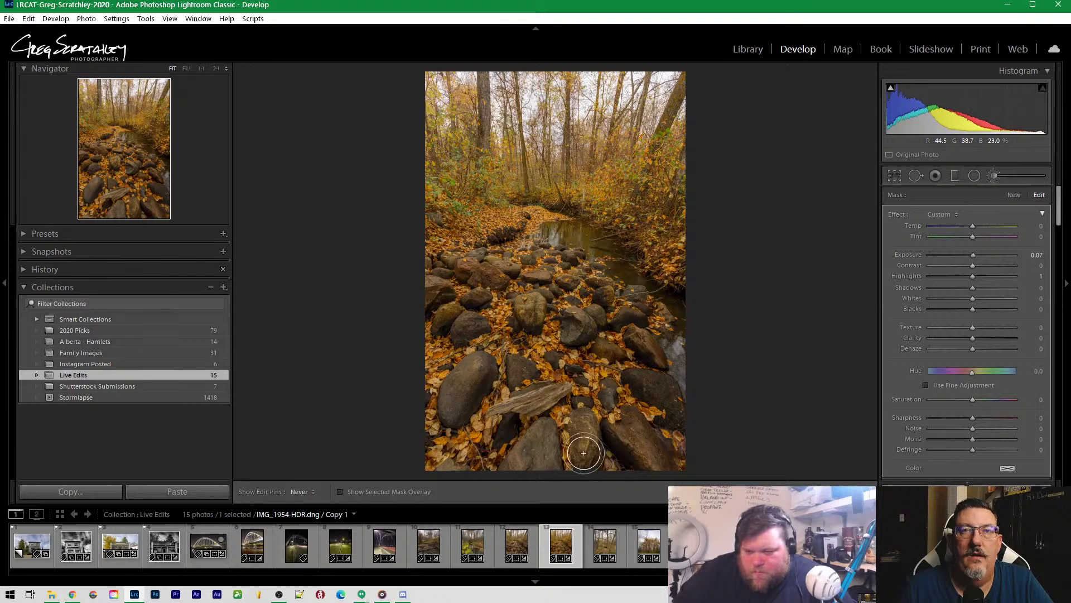
{"action": "key", "text": "h"}
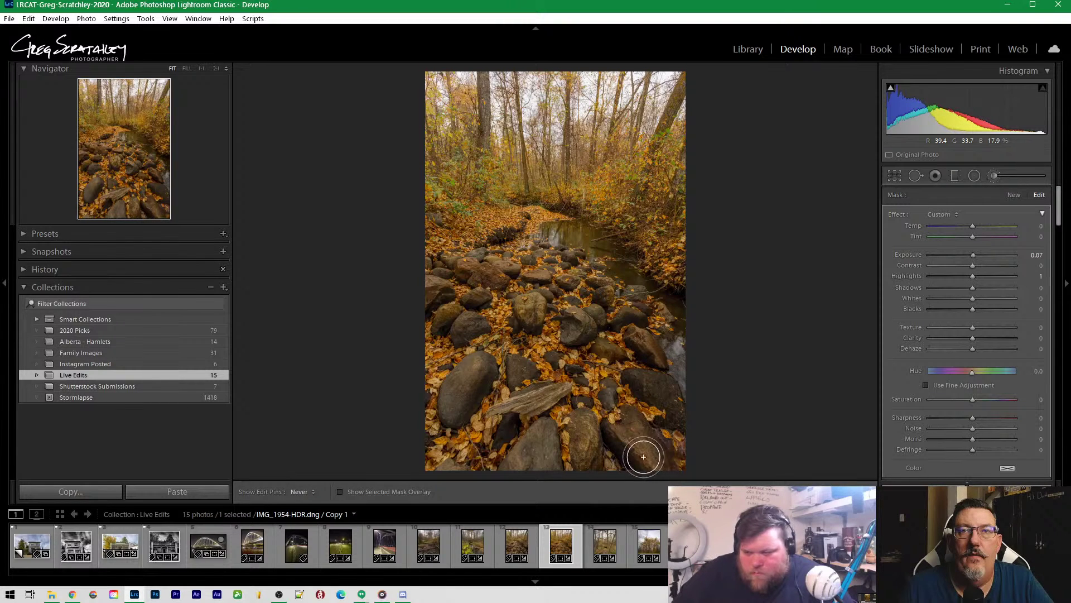
{"action": "key", "text": "h"}
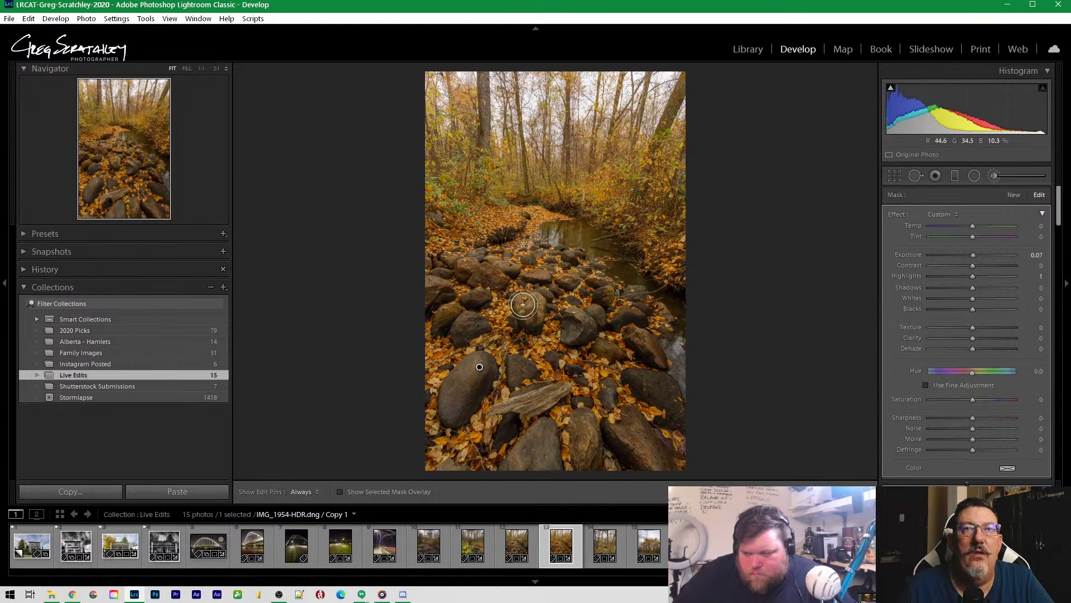
Extend the brush mask over the pale rock mid-frame and the two smaller grey rocks farther back near the water
{"action": "key", "text": "h"}
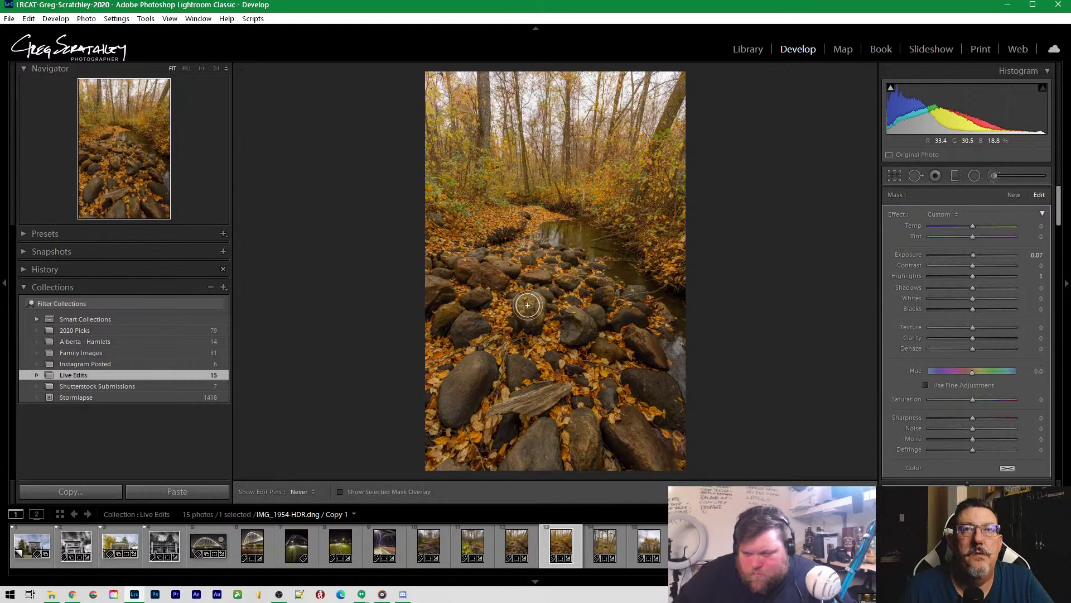
{"action": "key", "text": "h"}
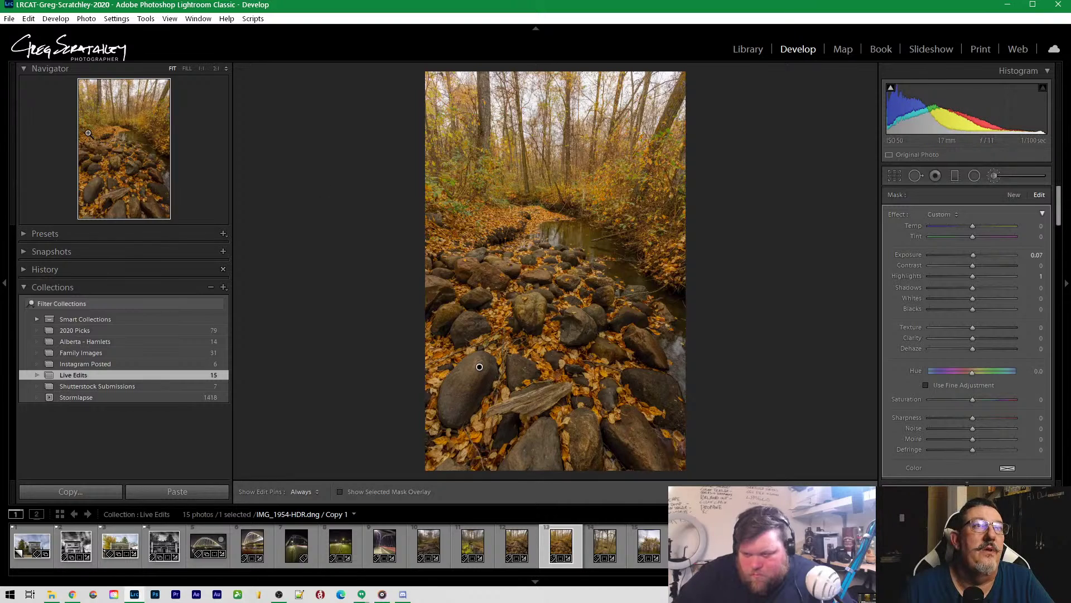
{"action": "left_click", "coordinate": [107, 145]}
{"action": "key", "text": "h"}
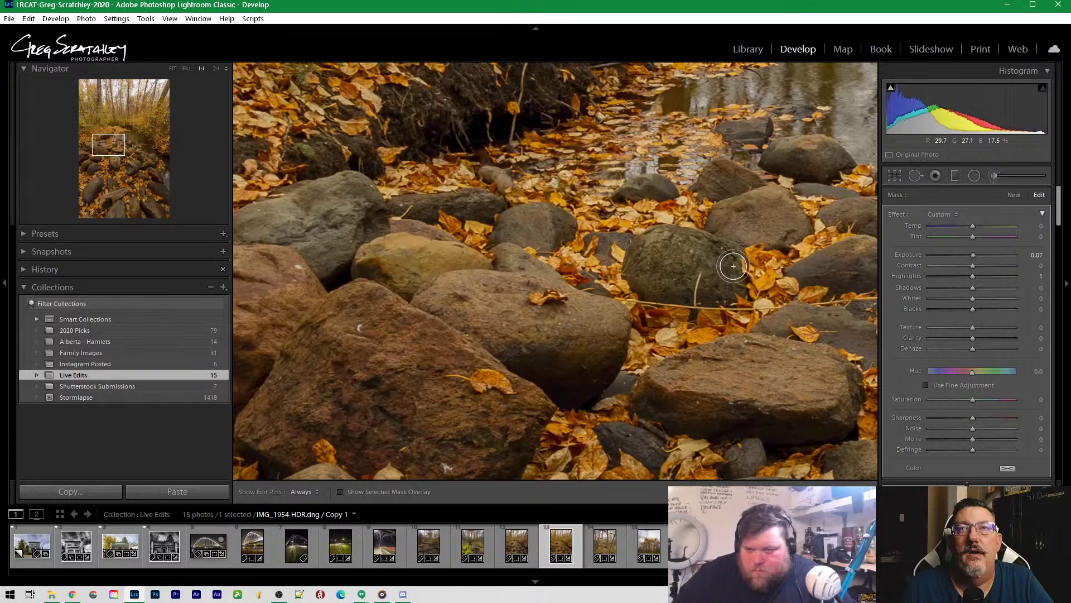
{"action": "key", "text": "h"}
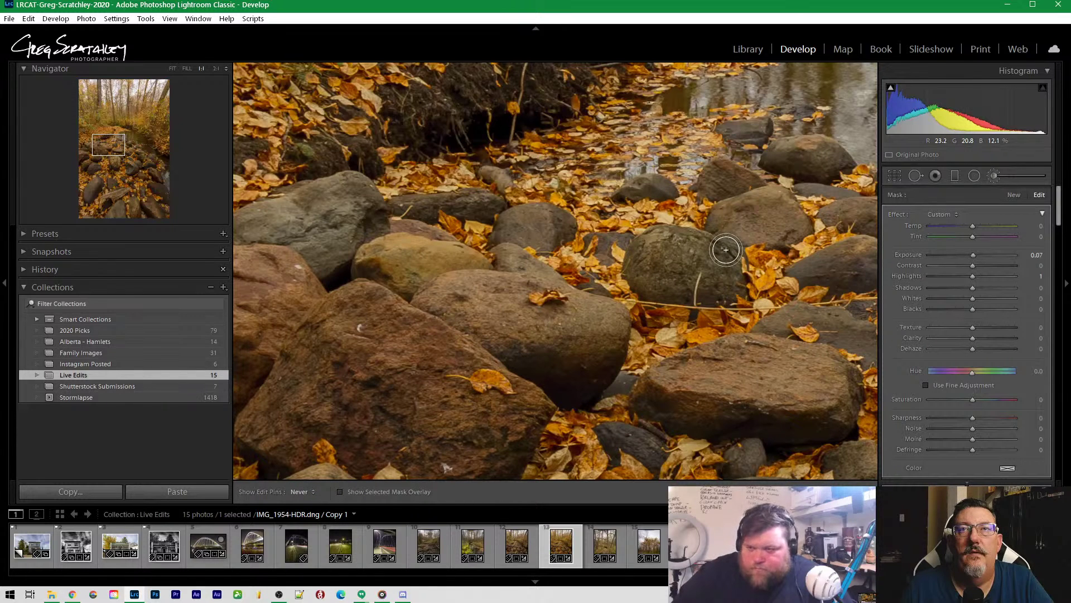
{"action": "key", "text": "h"}
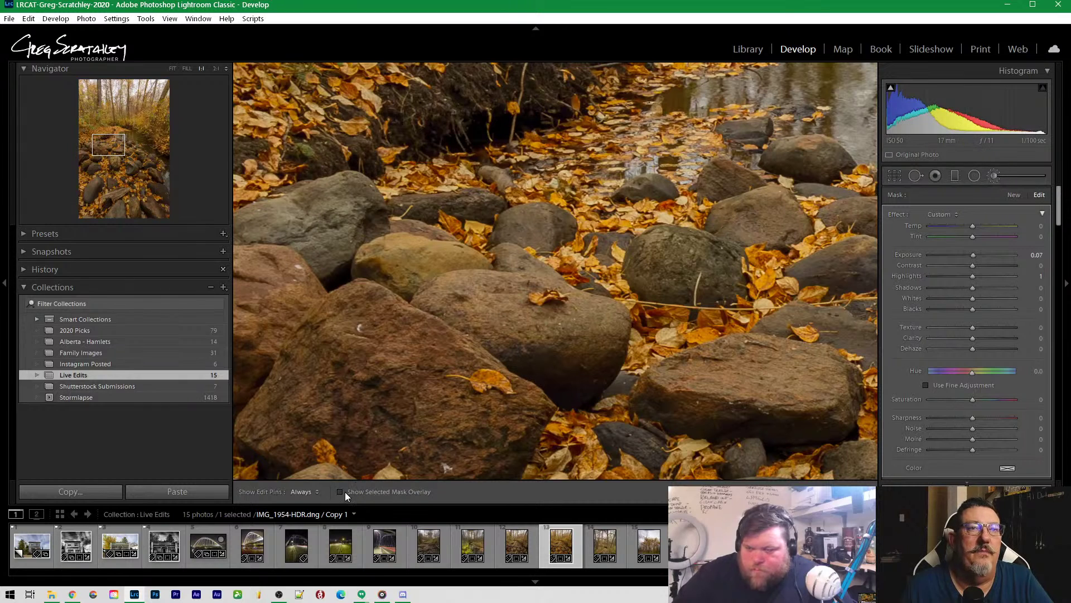
Show the mask overlay, check which rocks are covered, and add the dark rock beside the pale mid-frame rock
{"action": "key", "text": "o"}
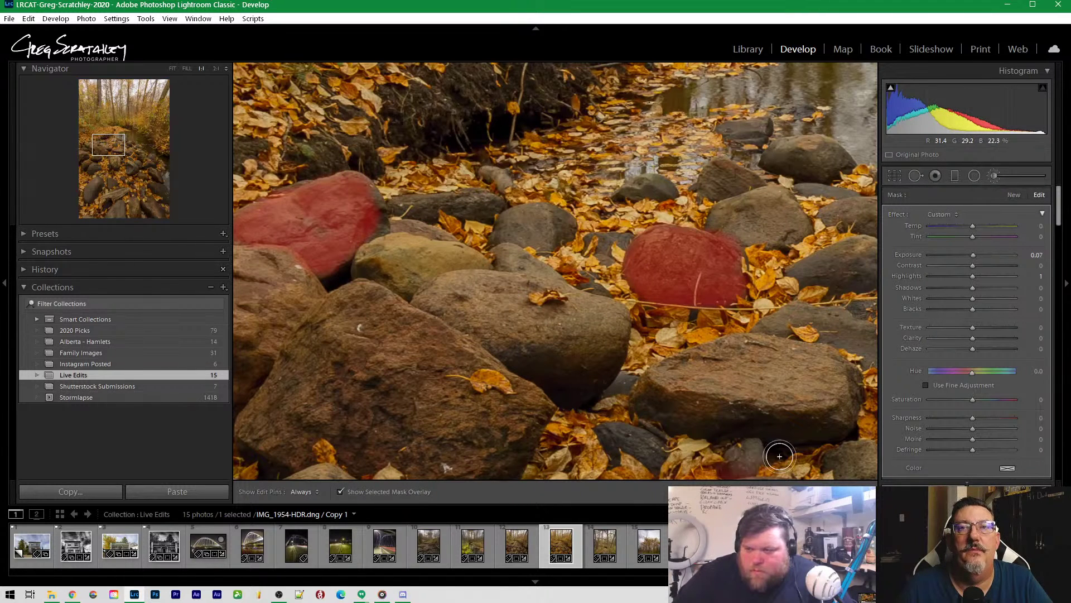
{"action": "left_click", "coordinate": [139, 181]}
{"action": "left_click", "coordinate": [117, 155]}
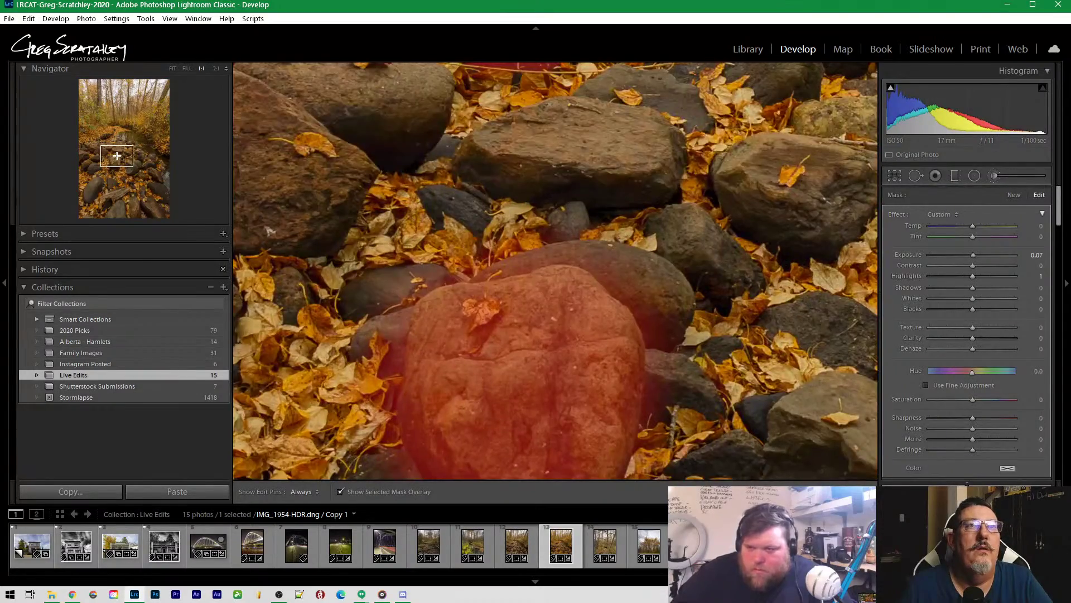
{"action": "key", "text": "z"}
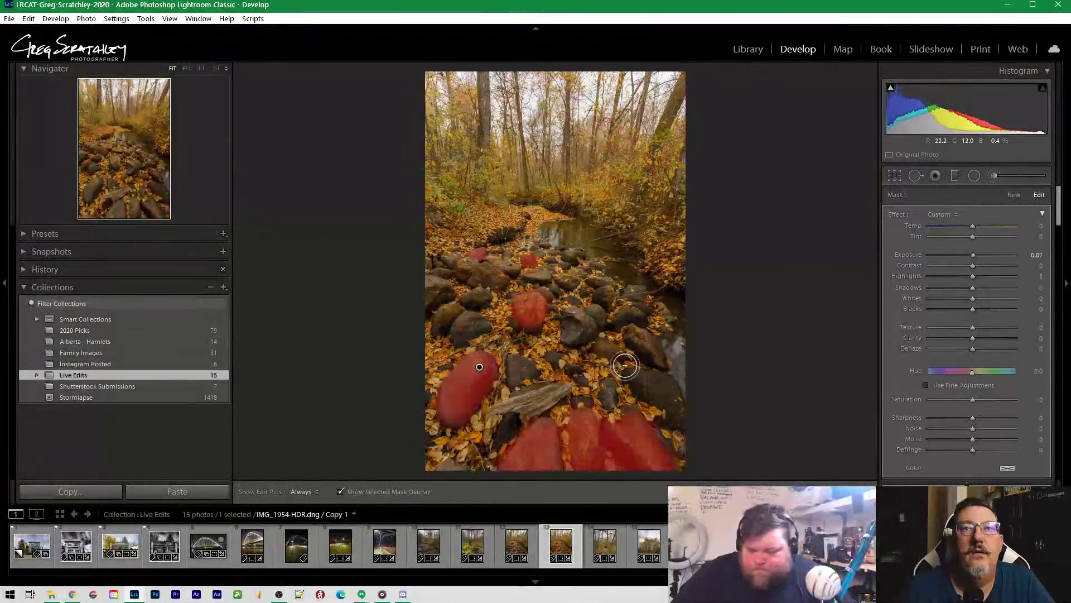
{"action": "key", "text": "h"}
{"action": "left_click_drag", "start_coordinate": [573, 318], "coordinate": [581, 327]}
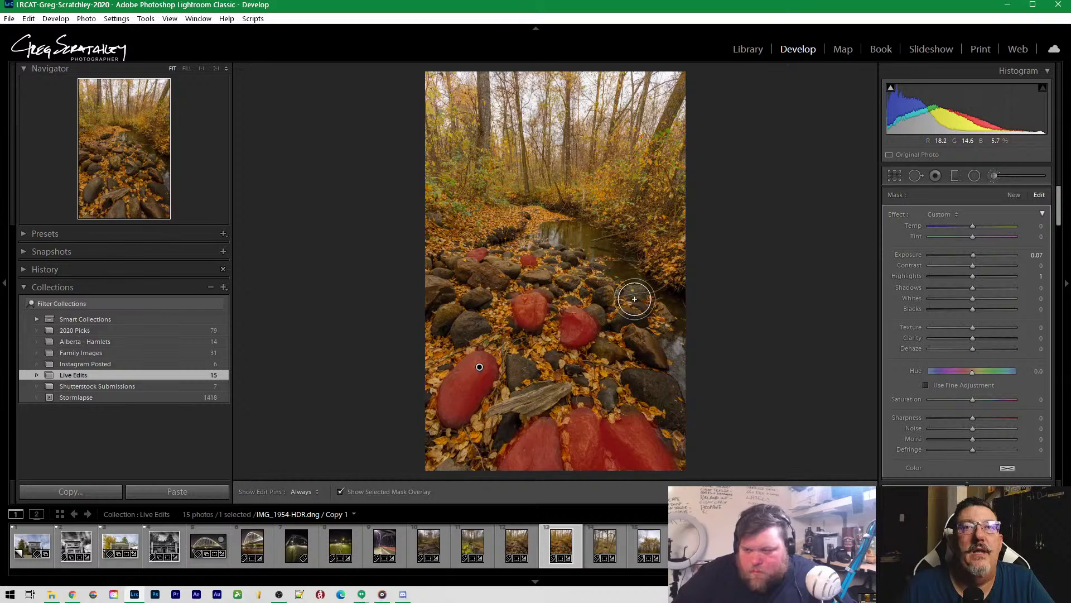
Paint the flat grey rock at the edge of the creek water into the brush mask
{"action": "key", "text": "z"}
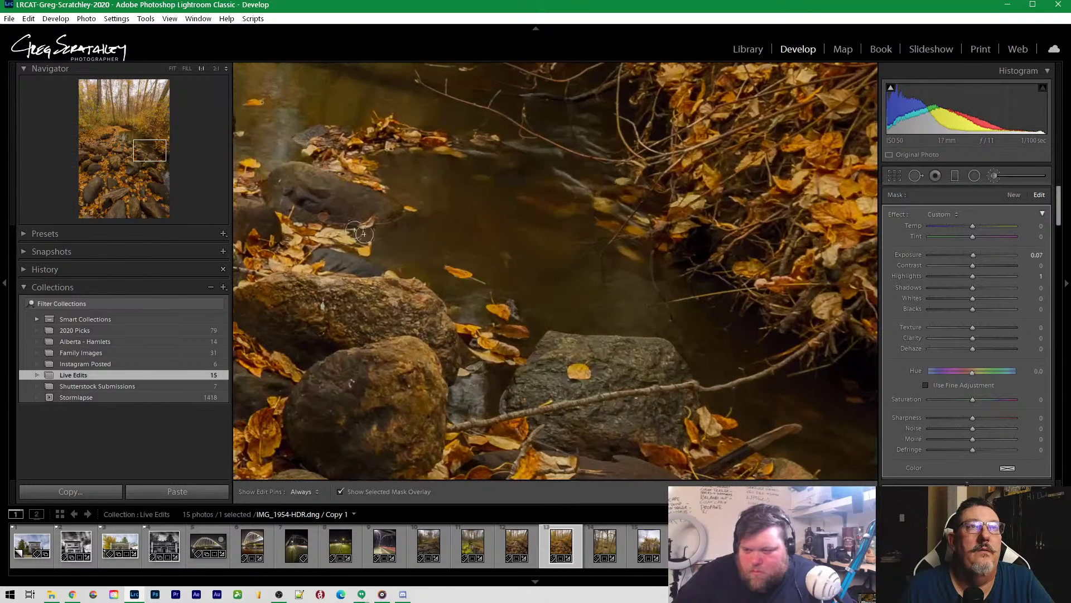
{"action": "mouse_move", "coordinate": [565, 350]}
{"action": "left_mouse_down"}
{"action": "mouse_move", "coordinate": [532, 385]}
{"action": "mouse_move", "coordinate": [545, 430]}
{"action": "mouse_move", "coordinate": [612, 437]}
{"action": "mouse_move", "coordinate": [676, 412]}
{"action": "mouse_move", "coordinate": [677, 403]}
{"action": "mouse_move", "coordinate": [576, 421]}
{"action": "mouse_move", "coordinate": [586, 421]}
{"action": "mouse_move", "coordinate": [557, 395]}
{"action": "mouse_move", "coordinate": [559, 381]}
{"action": "mouse_move", "coordinate": [658, 364]}
{"action": "mouse_move", "coordinate": [596, 351]}
{"action": "left_mouse_up"}
{"action": "key", "text": "h"}
{"action": "key", "text": "h"}
{"action": "key", "text": "h"}
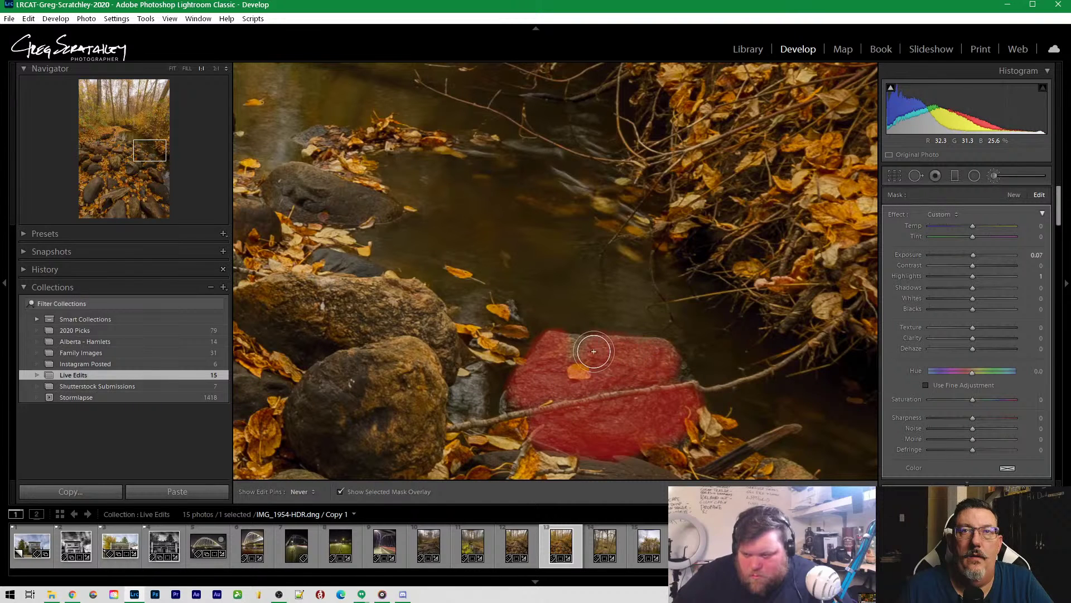
{"action": "key", "text": "h"}
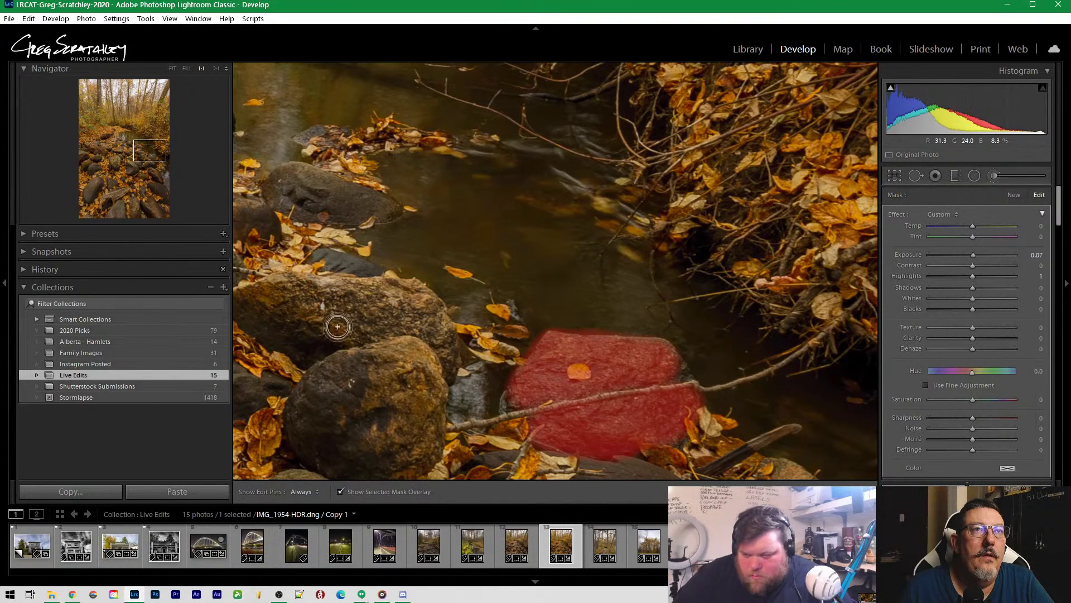
Hide the mask overlay and cool the masked rocks by setting the brush temperature to -50
{"action": "left_click_drag", "start_coordinate": [122, 162], "coordinate": [112, 159]}
{"action": "key", "text": "z"}
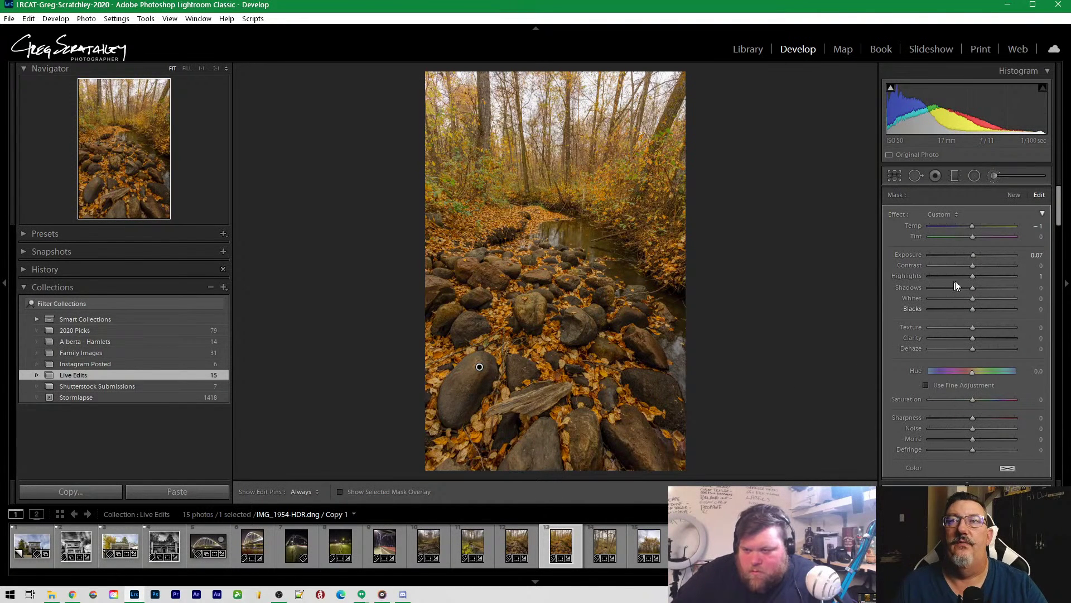
{"action": "left_click_drag", "start_coordinate": [968, 226], "coordinate": [957, 229]}
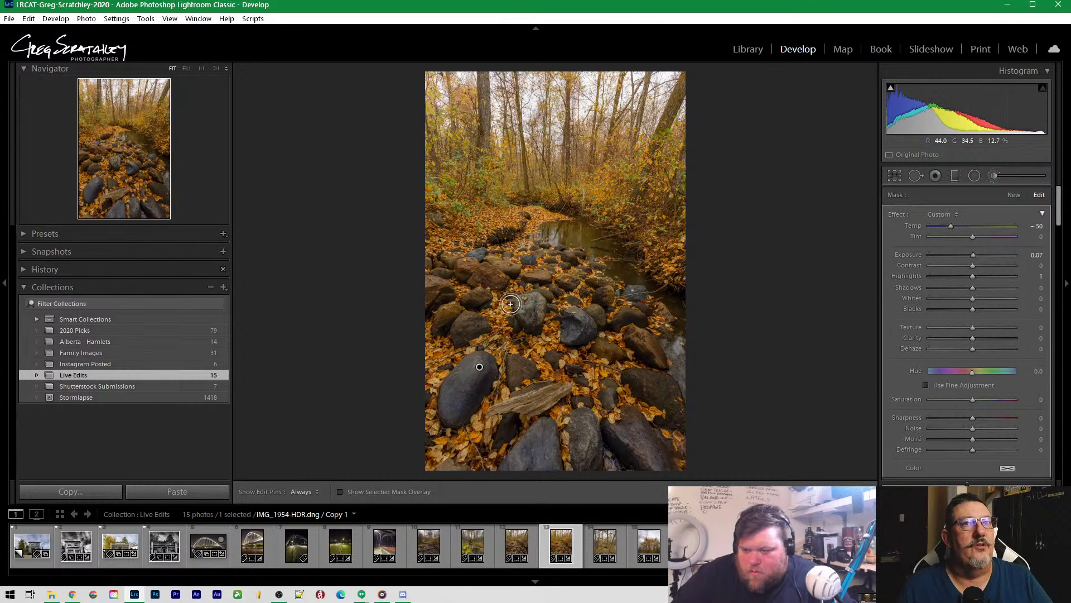
Paint the body of the large pointed brown rock near mid-frame into the cooling brush mask
{"action": "left_click", "coordinate": [107, 154]}
{"action": "key", "text": "h"}
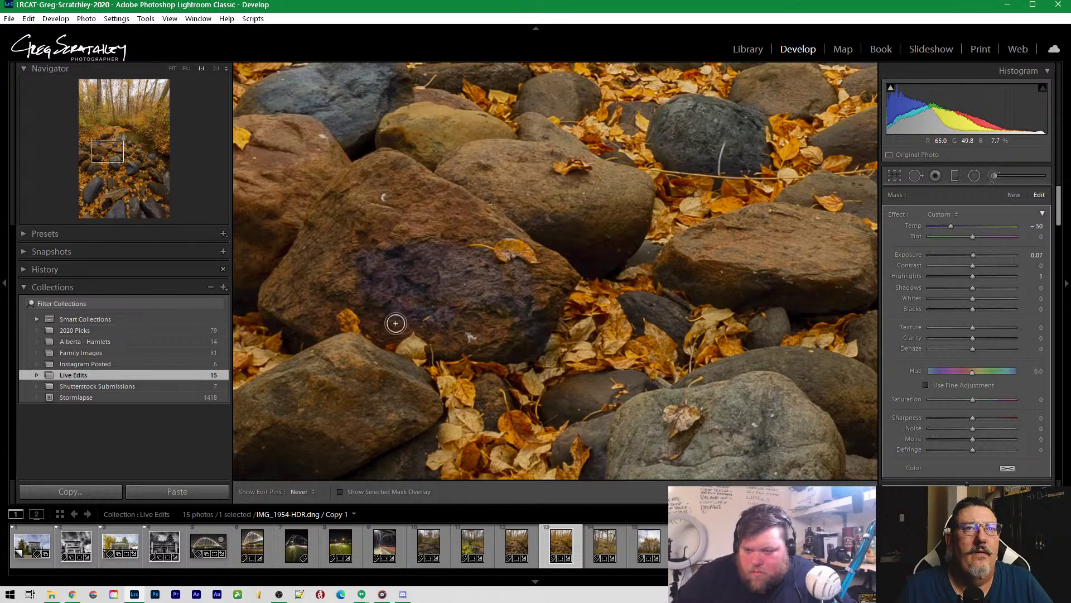
{"action": "key", "text": "h"}
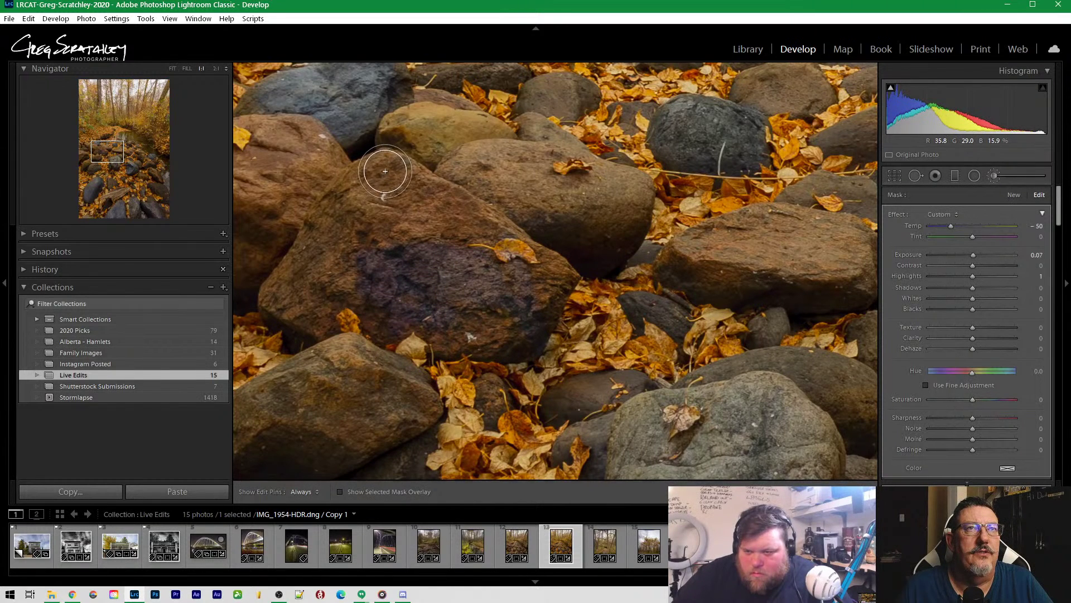
{"action": "key", "text": "h"}
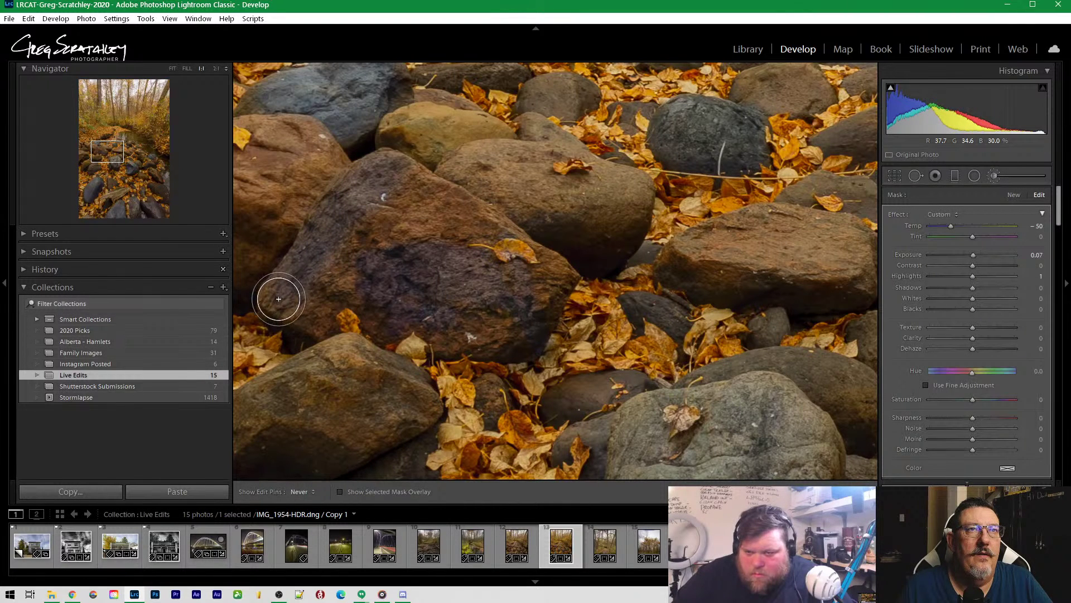
{"action": "key", "text": "h"}
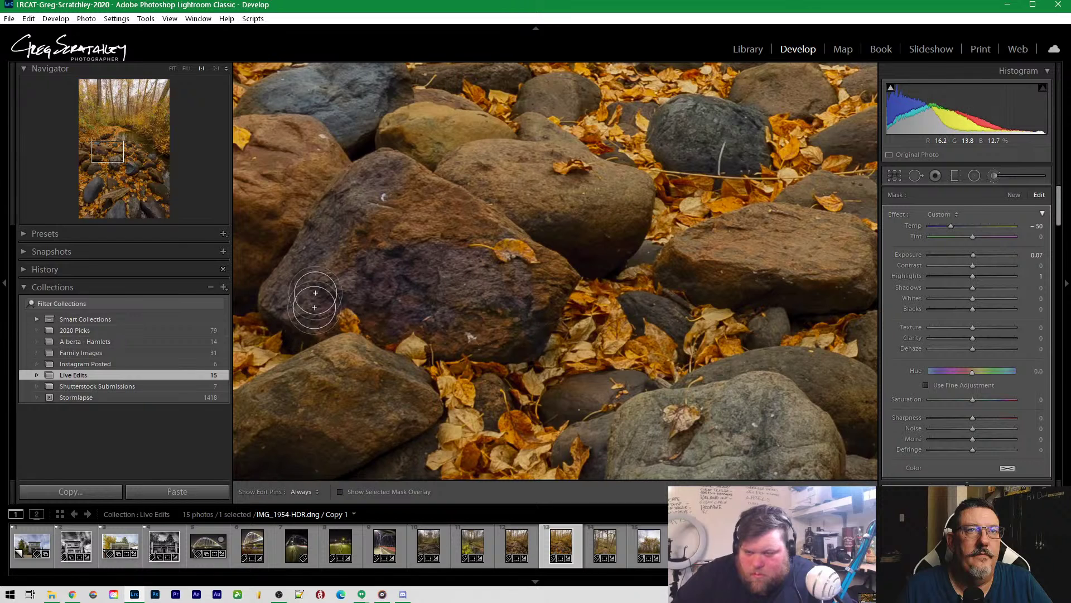
{"action": "key", "text": "h"}
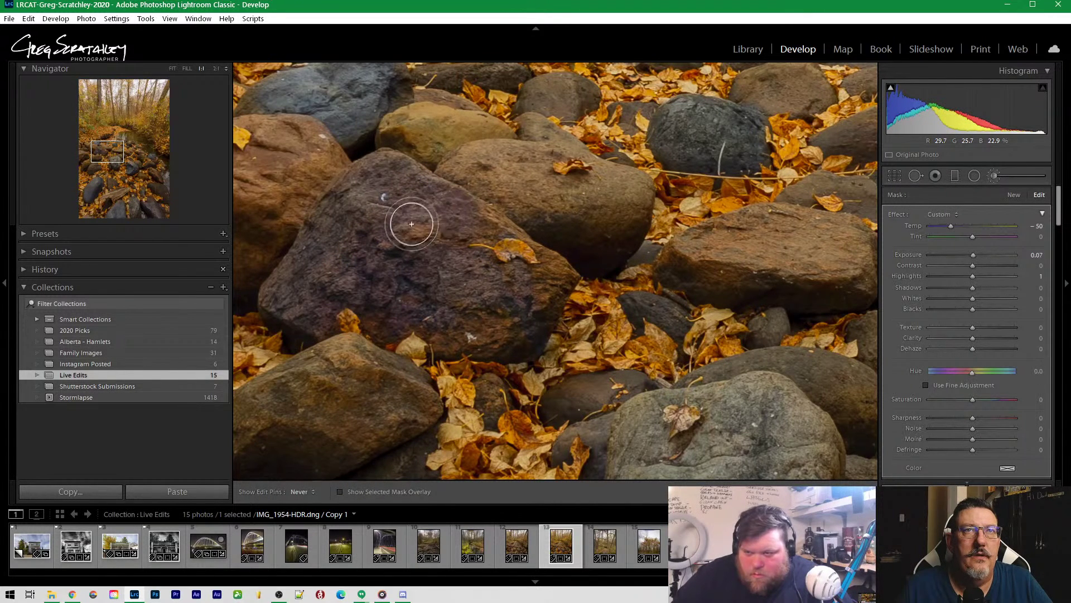
{"action": "key", "text": "h"}
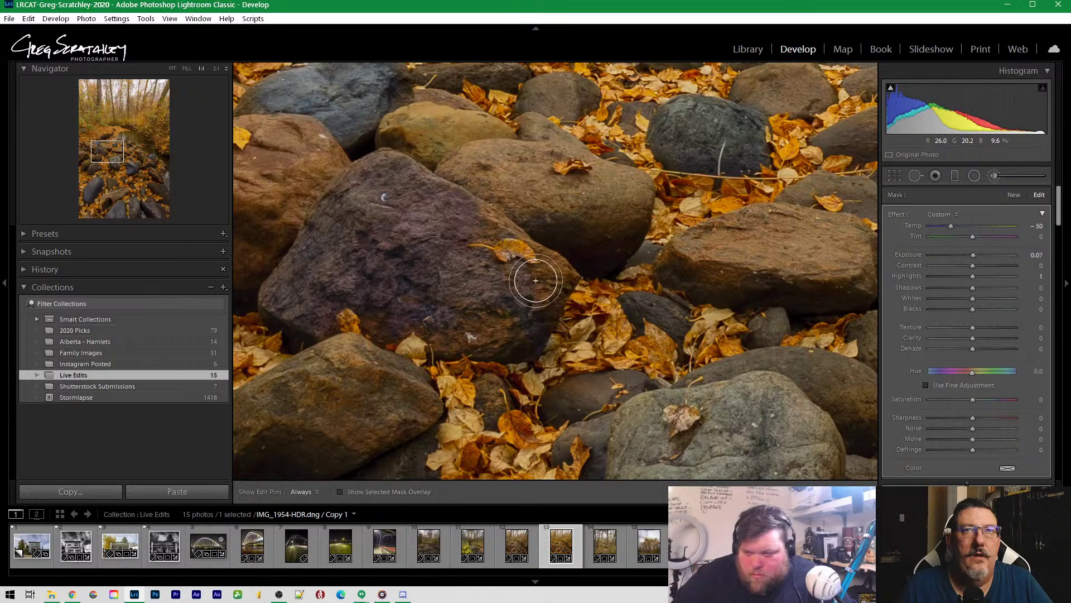
Fill in the remaining edges of the pointed rock with a smaller brush, working around its fallen yellow leaf
{"action": "key", "text": "h"}
{"action": "key", "text": "h"}
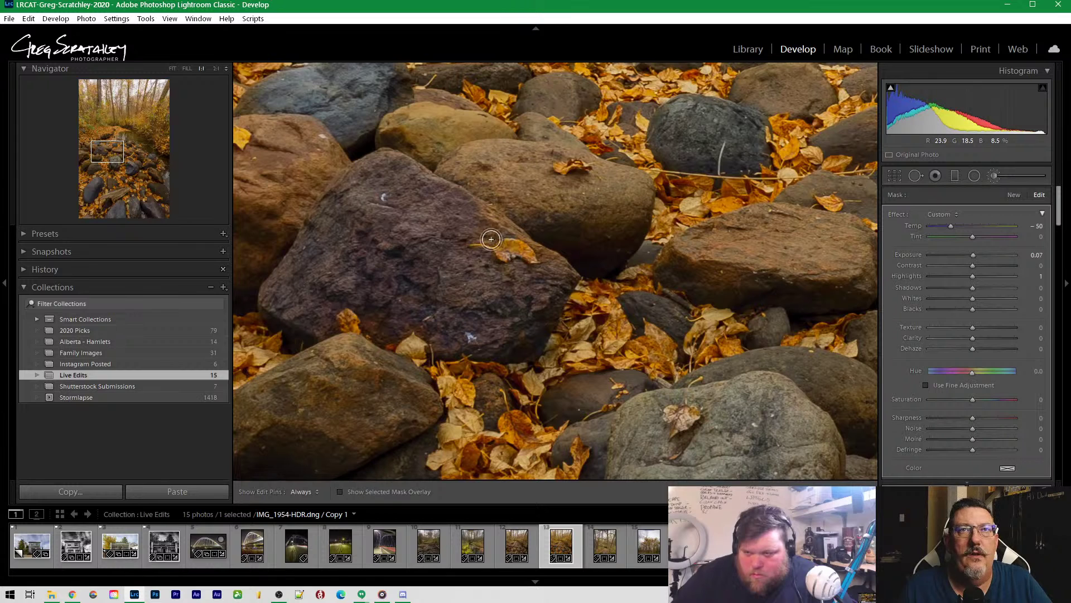
{"action": "key", "text": "h"}
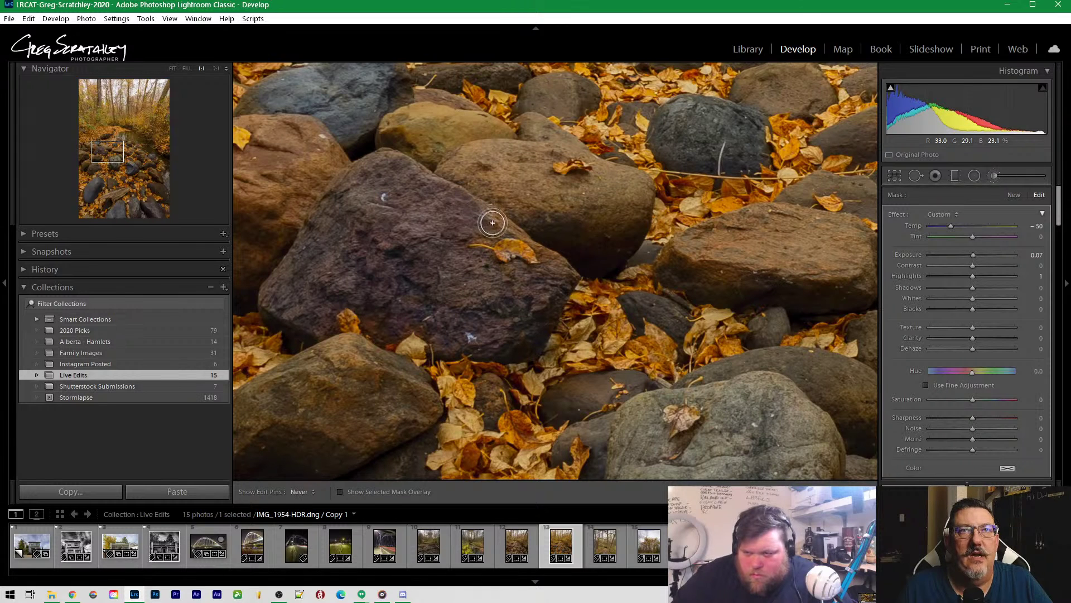
{"action": "key", "text": "h"}
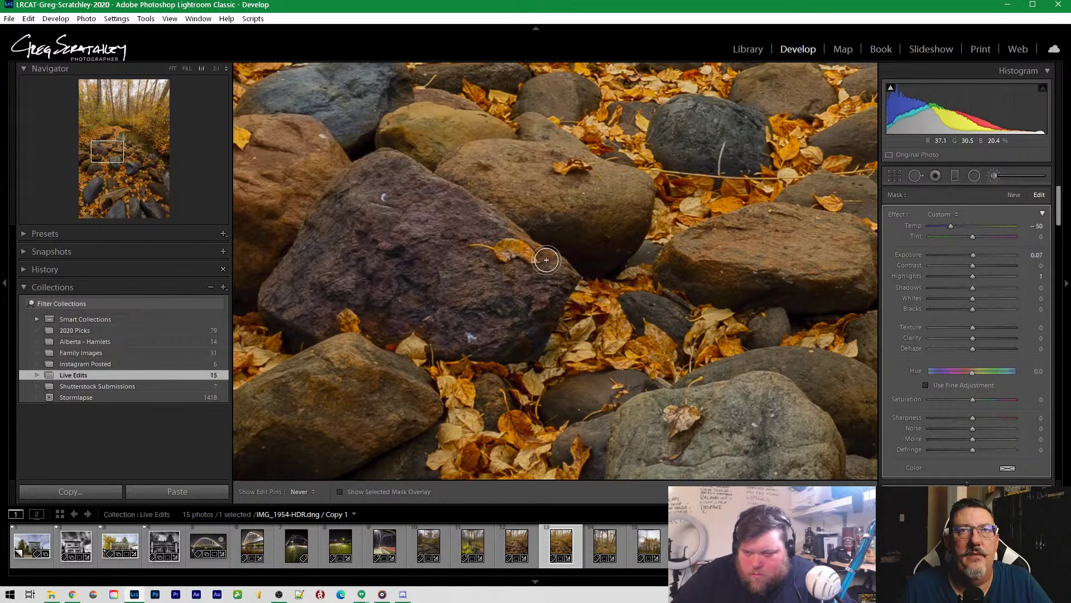
{"action": "key", "text": "h"}
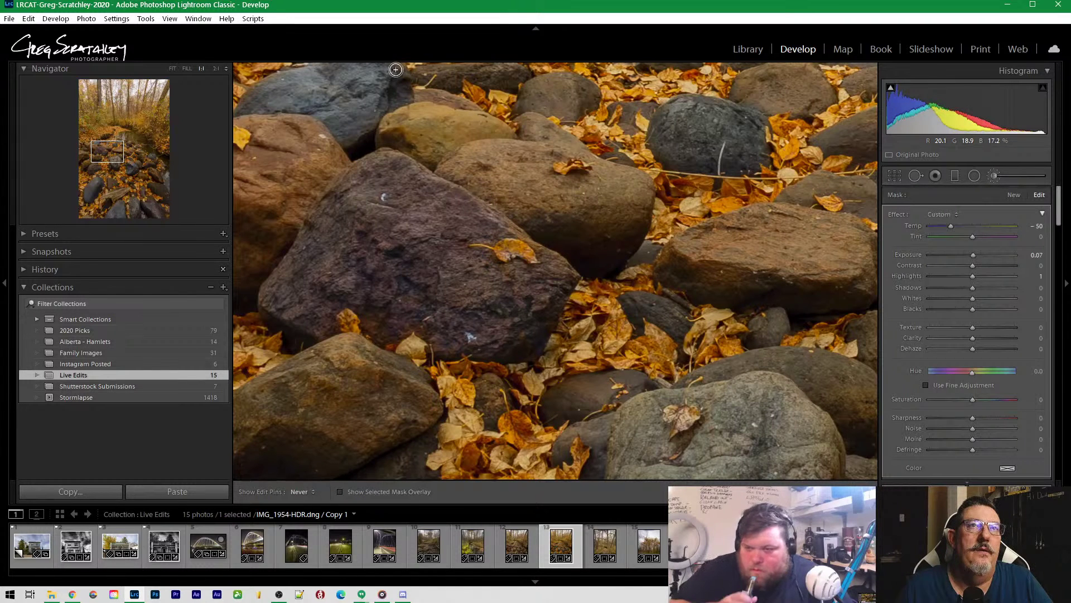
Check the rocks near the water up close, then soften the cooling by setting the brush temperature to -40
{"action": "left_click_drag", "start_coordinate": [125, 142], "coordinate": [121, 133]}
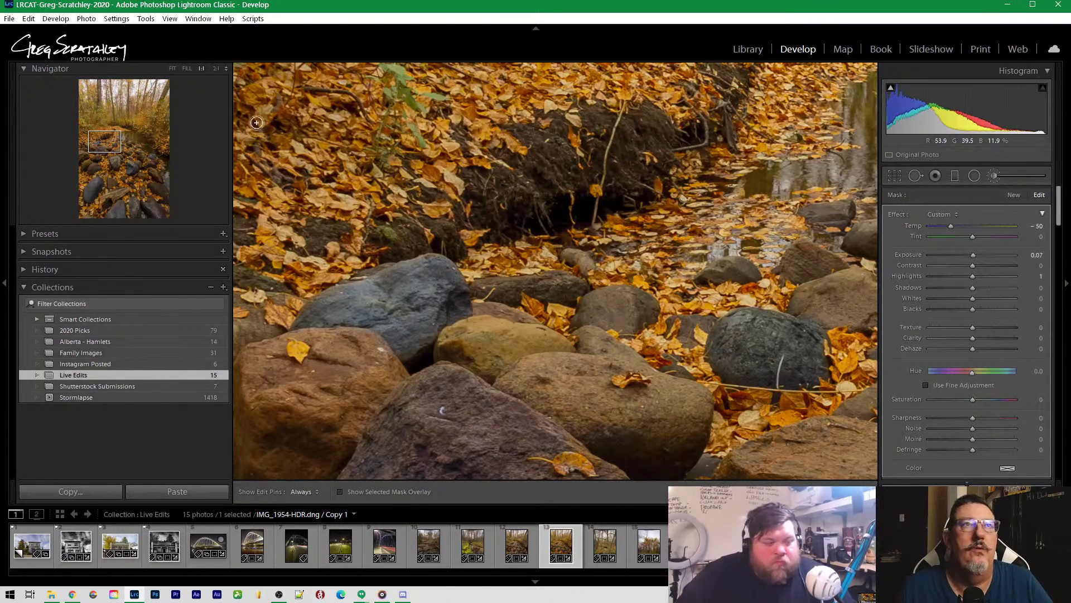
{"action": "left_click_drag", "start_coordinate": [116, 143], "coordinate": [123, 147]}
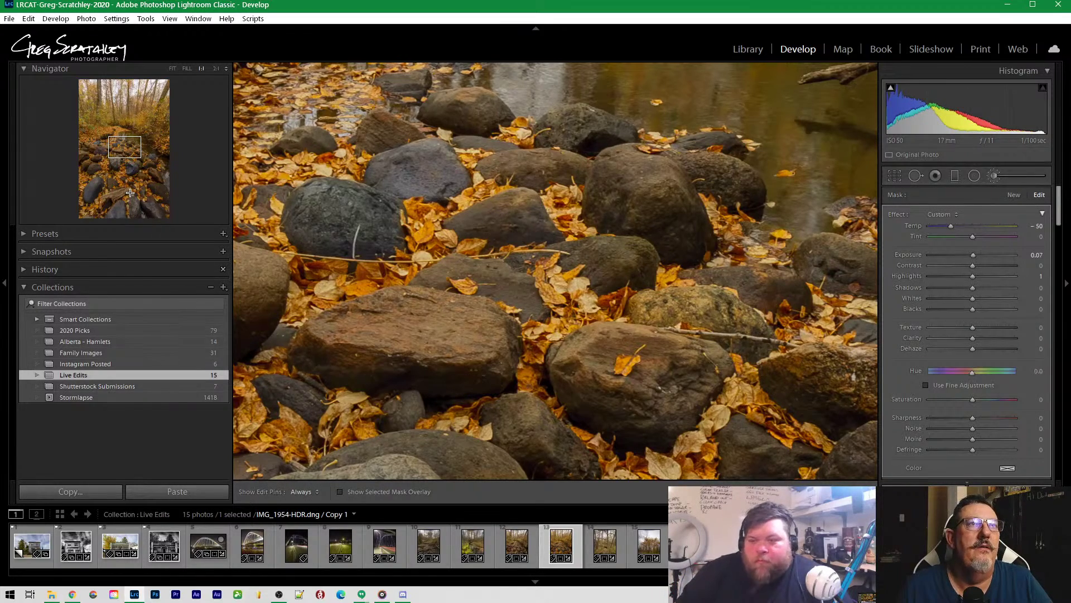
{"action": "key", "text": "z"}
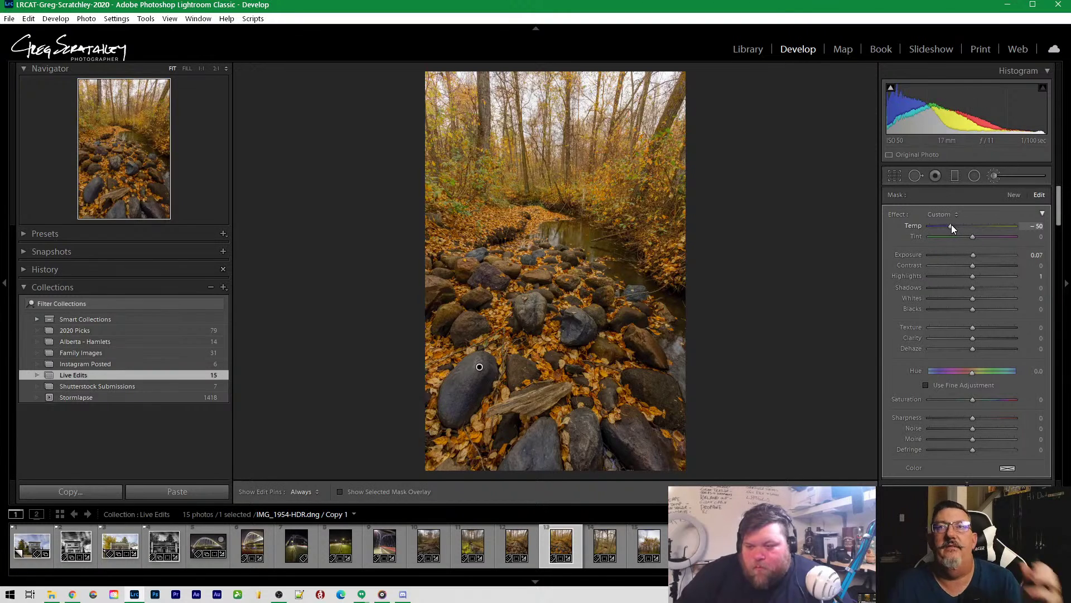
{"action": "left_click_drag", "start_coordinate": [955, 226], "coordinate": [959, 226]}
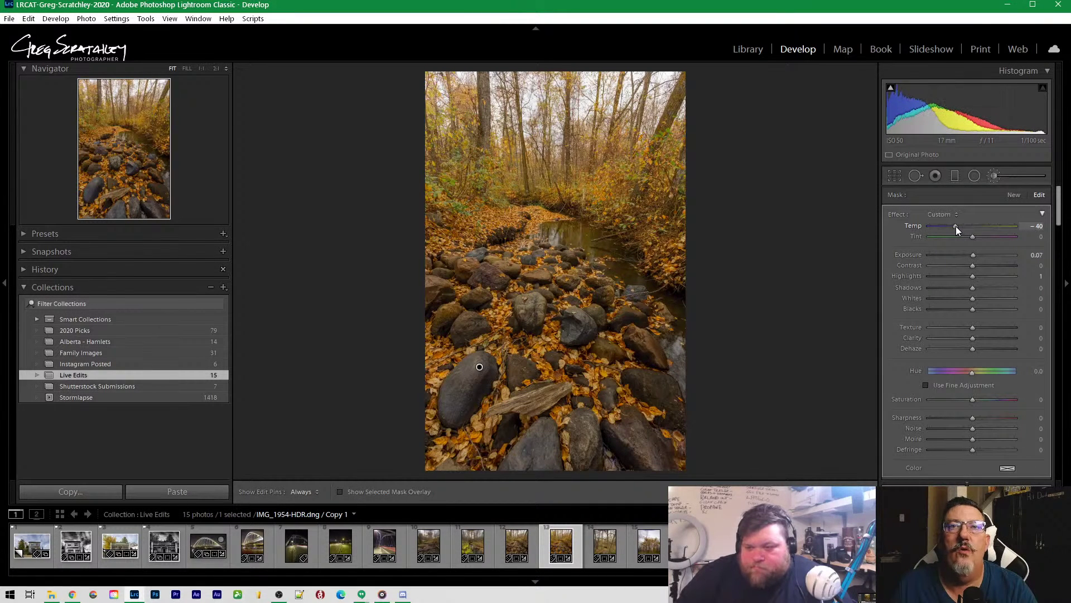
Close the adjustment brush and set the post-crop vignette amount to -16
{"action": "scroll", "coordinate": [988, 356], "scroll_direction": "down", "scroll_amount": 10}
{"action": "scroll", "coordinate": [985, 394], "scroll_direction": "down", "scroll_amount": 10}
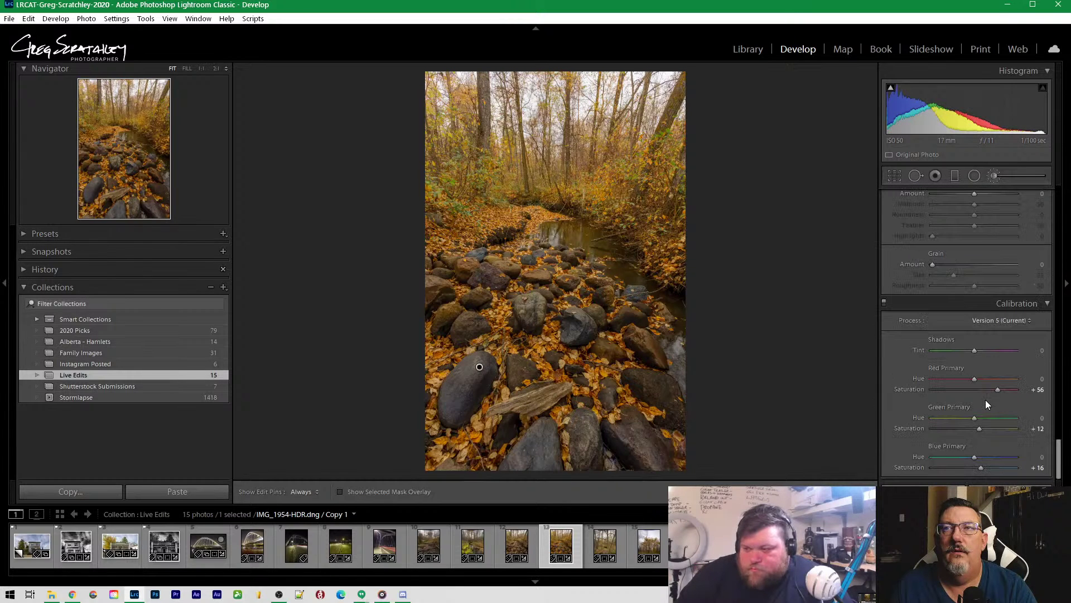
{"action": "scroll", "coordinate": [972, 351], "scroll_direction": "up", "scroll_amount": 3}
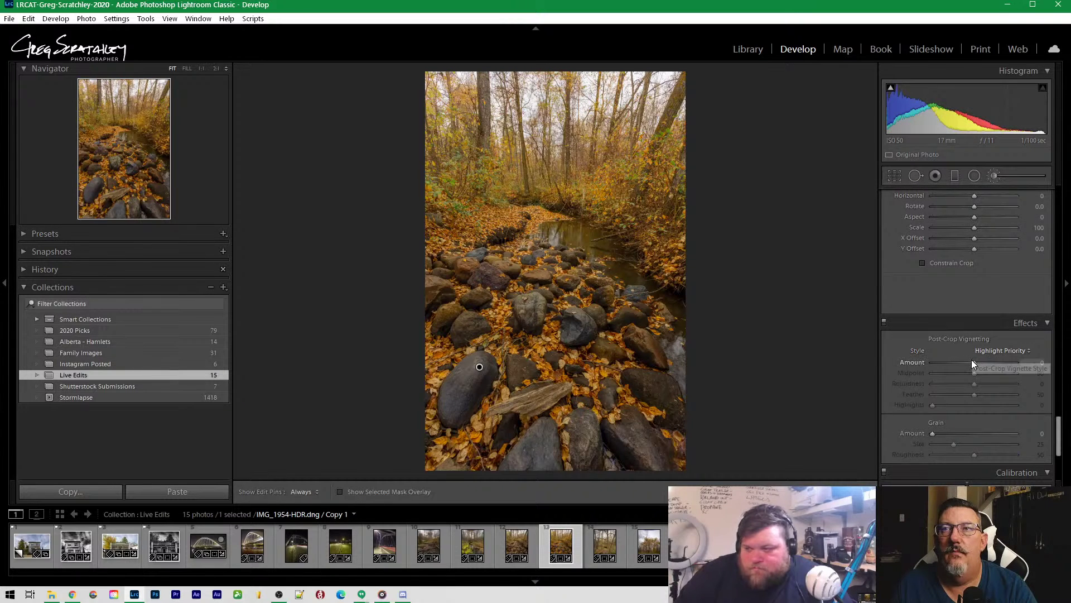
{"action": "scroll", "coordinate": [972, 364], "scroll_direction": "up", "scroll_amount": 2}
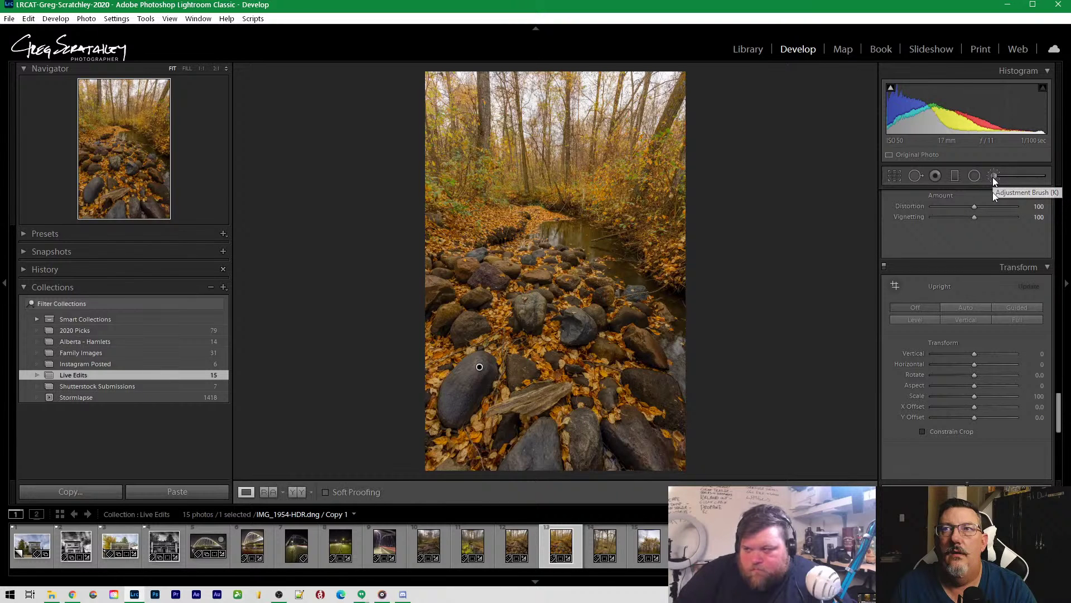
{"action": "scroll", "coordinate": [998, 279], "scroll_direction": "down", "scroll_amount": 5}
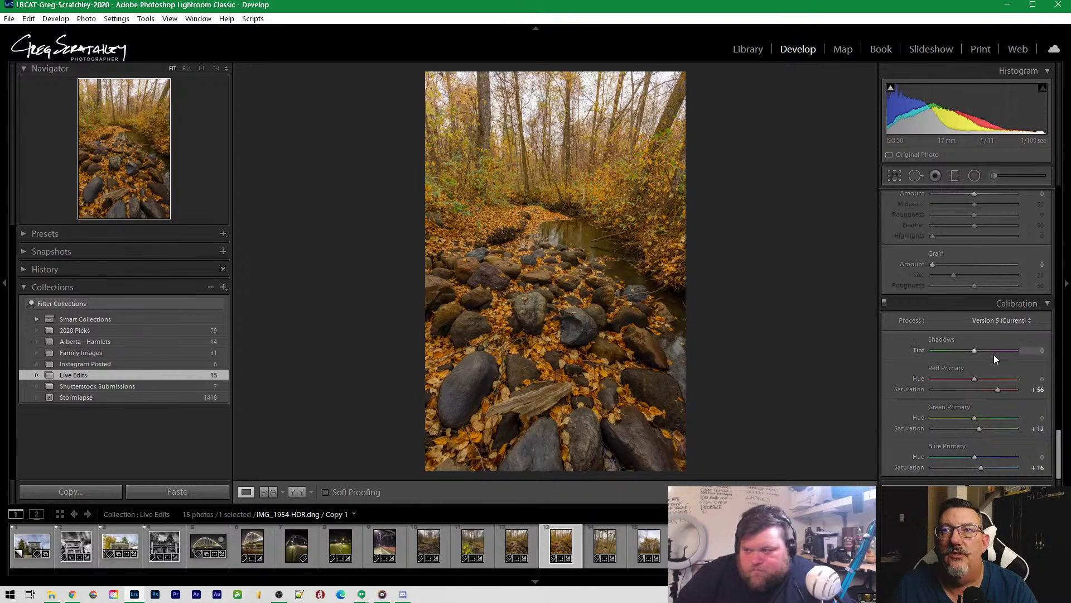
{"action": "scroll", "coordinate": [989, 349], "scroll_direction": "up", "scroll_amount": 3}
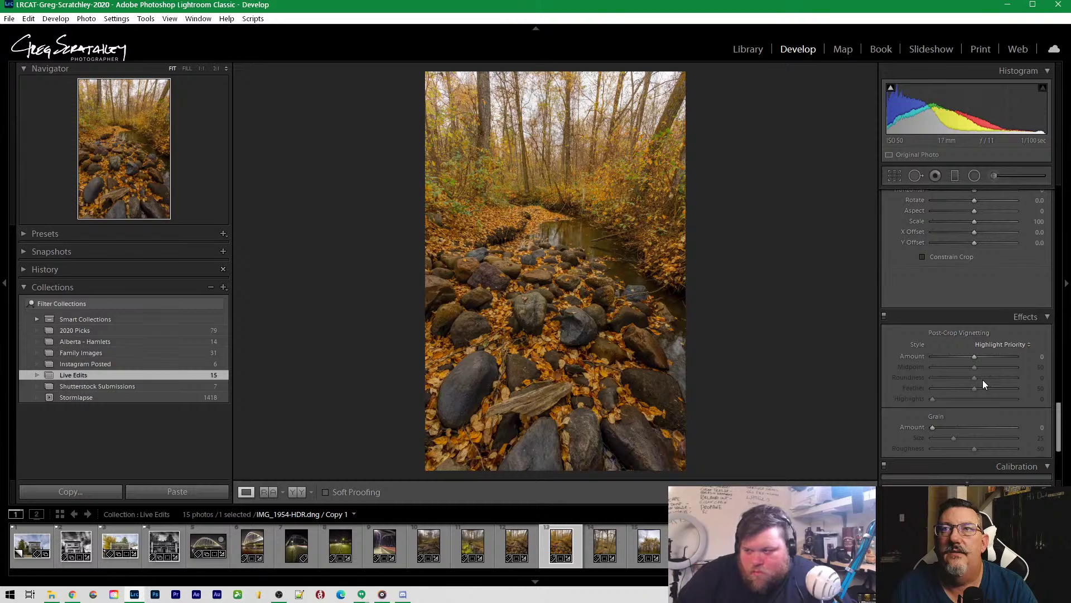
{"action": "scroll", "coordinate": [983, 380], "scroll_direction": "up", "scroll_amount": 1}
{"action": "scroll", "coordinate": [983, 381], "scroll_direction": "down", "scroll_amount": 1}
{"action": "left_click_drag", "start_coordinate": [973, 357], "coordinate": [966, 359]}
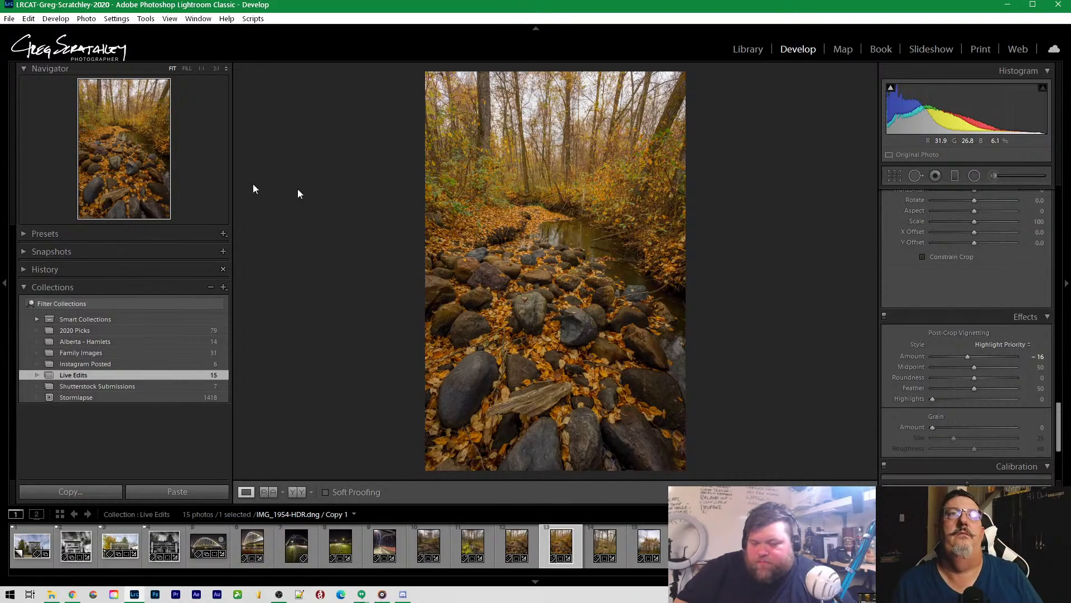
Inspect the foliage along the creek bank at close range, then return to the whole photo
{"action": "left_click", "coordinate": [157, 147]}
{"action": "left_click_drag", "start_coordinate": [362, 259], "coordinate": [512, 389]}
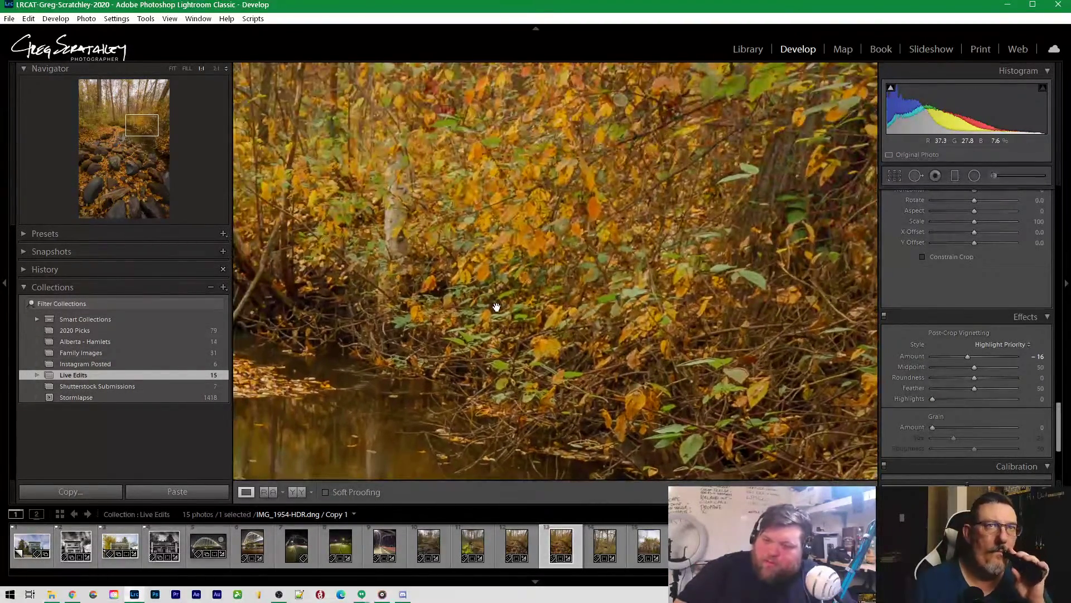
{"action": "left_click_drag", "start_coordinate": [497, 307], "coordinate": [550, 354]}
{"action": "left_click", "coordinate": [560, 345]}
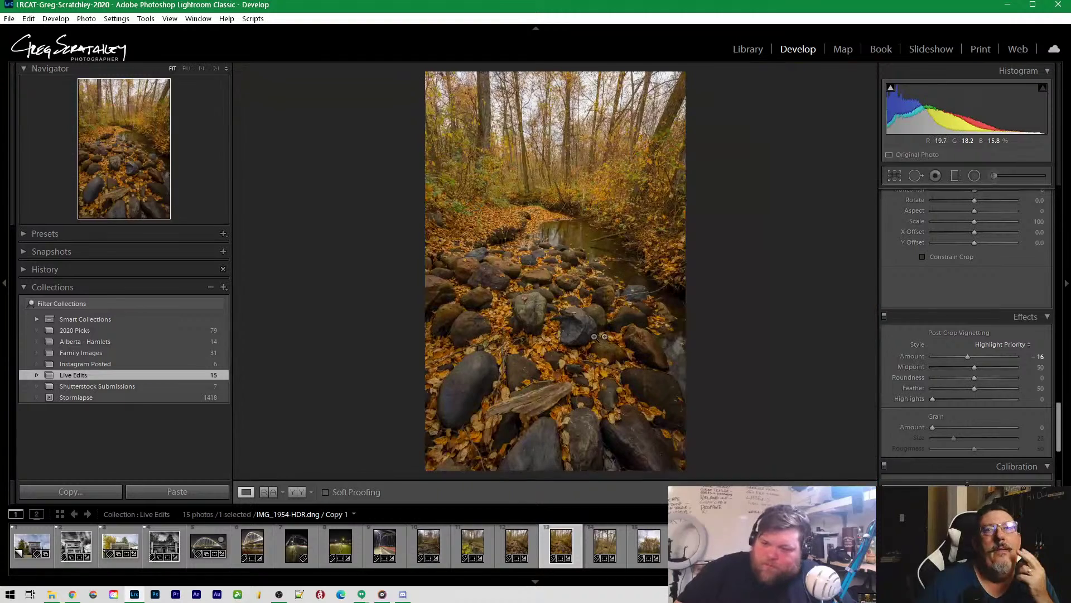
Start a new adjustment brush mask and paint it over the foliage and leaves along both creek banks
{"action": "left_click", "coordinate": [994, 176]}
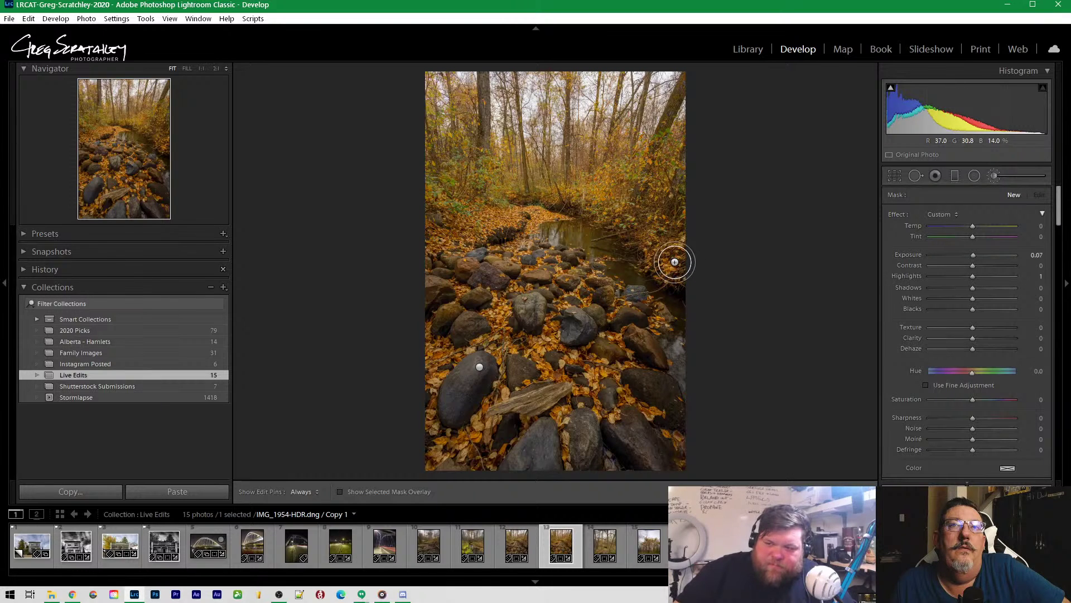
{"action": "key", "text": "h"}
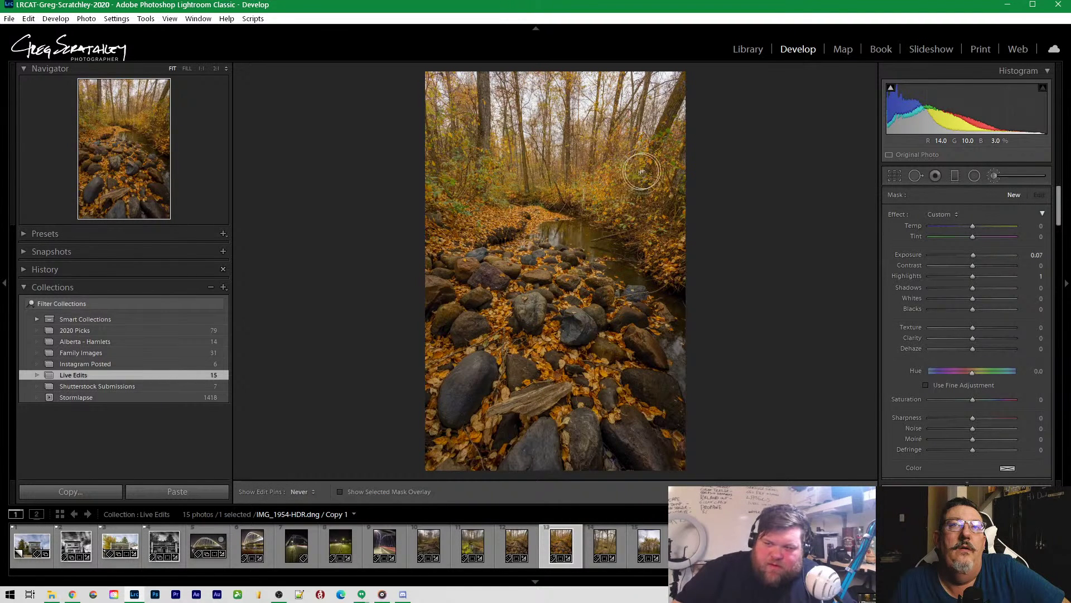
{"action": "mouse_move", "coordinate": [599, 212]}
{"action": "left_mouse_down"}
{"action": "mouse_move", "coordinate": [509, 210]}
{"action": "mouse_move", "coordinate": [441, 235]}
{"action": "left_mouse_up"}
{"action": "key", "text": "h"}
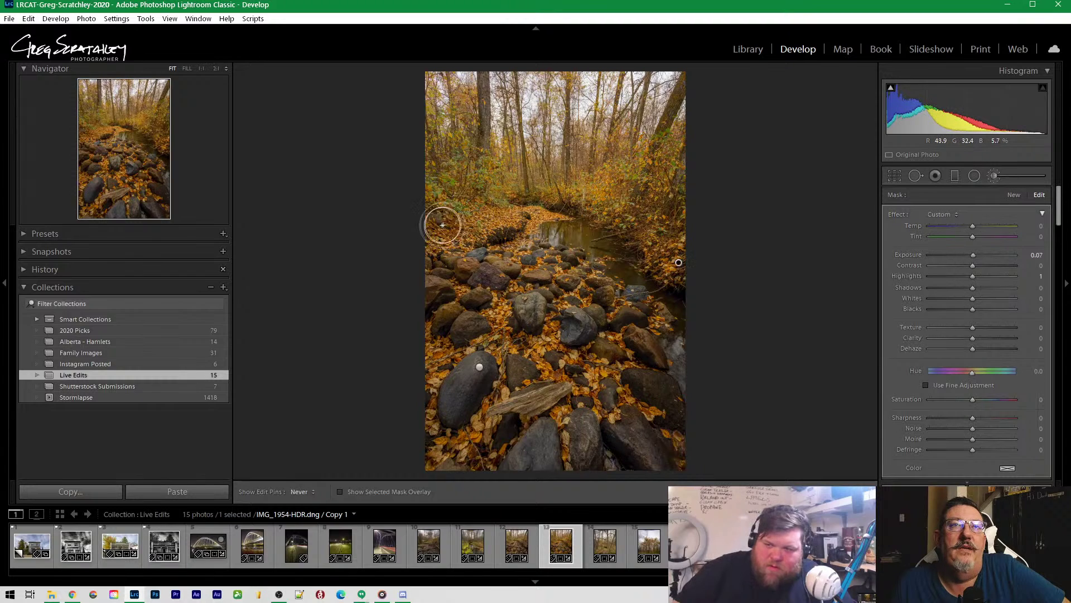
Reduce the brush to size 5.0 and paint the fallen leaves between the foreground rocks into the new mask
{"action": "scroll", "coordinate": [527, 215], "scroll_direction": "down", "scroll_amount": 3}
{"action": "scroll", "coordinate": [541, 217], "scroll_direction": "down", "scroll_amount": 2}
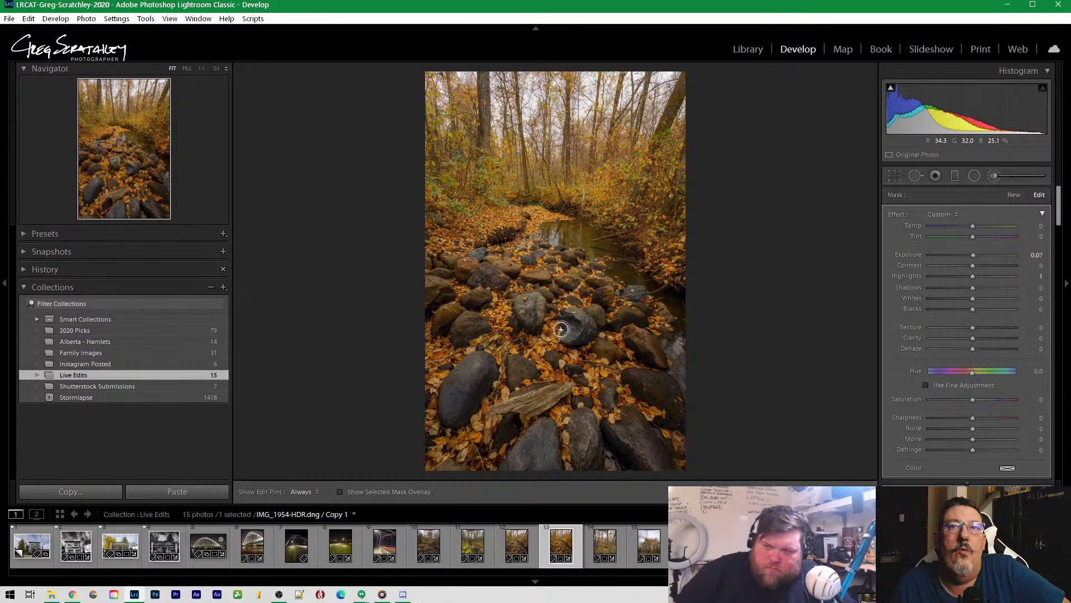
{"action": "key", "text": "h"}
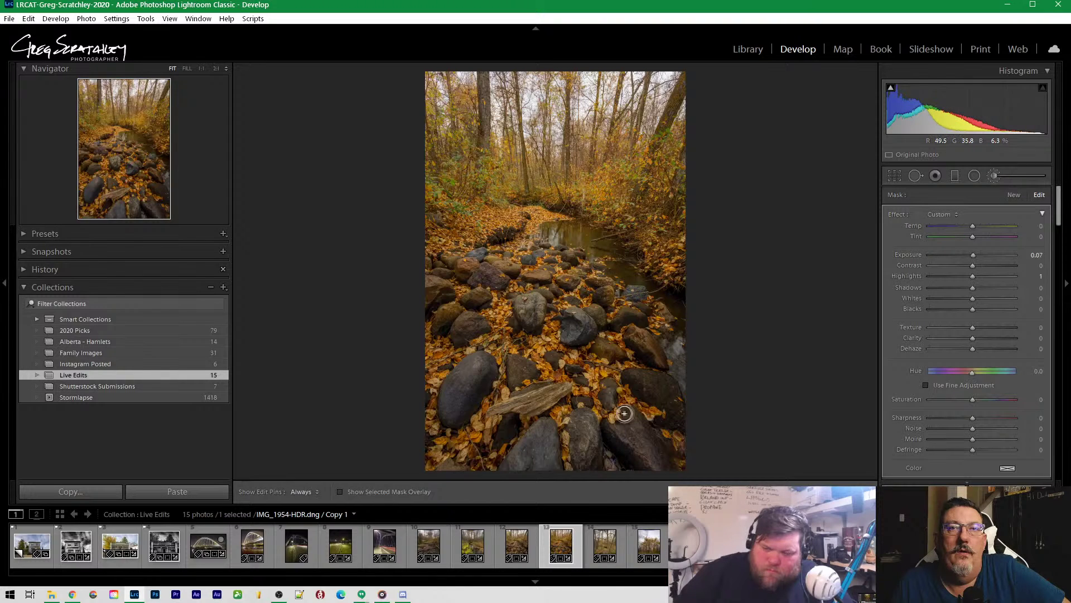
{"action": "key", "text": "h"}
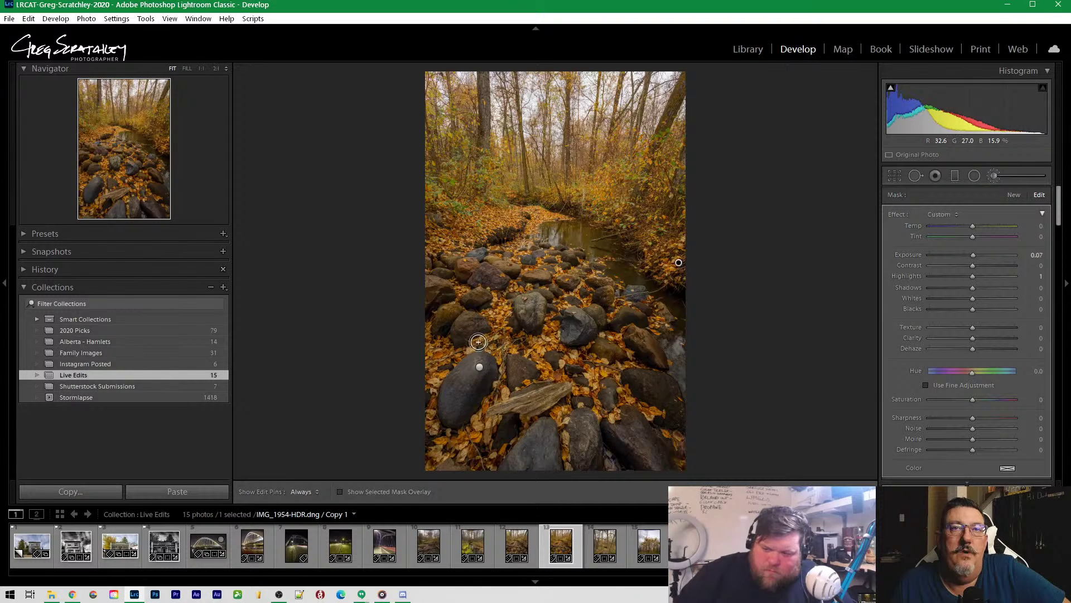
{"action": "key", "text": "h"}
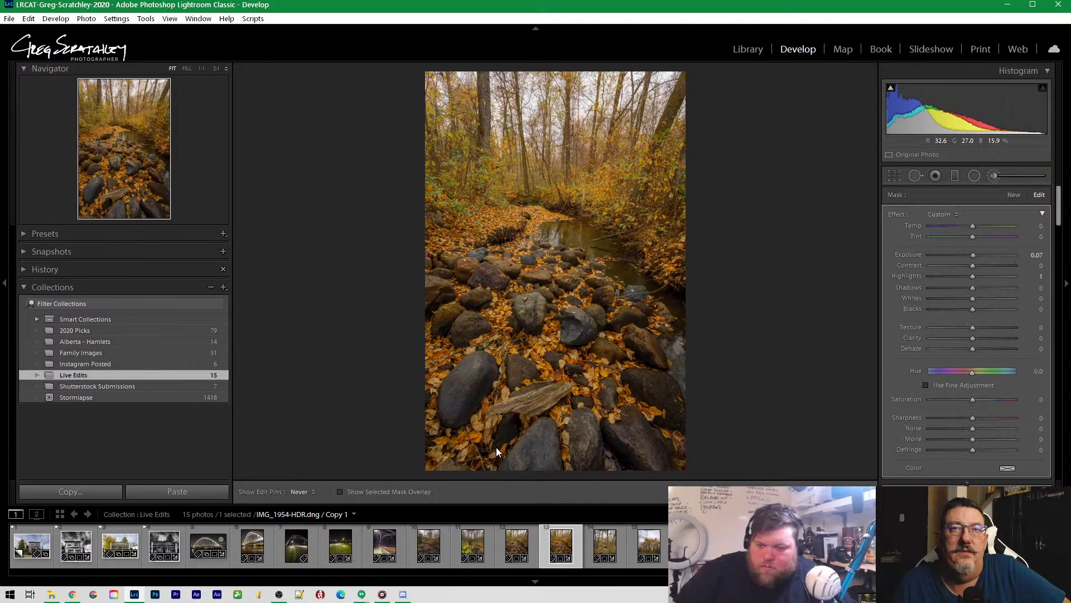
{"action": "key", "text": "h"}
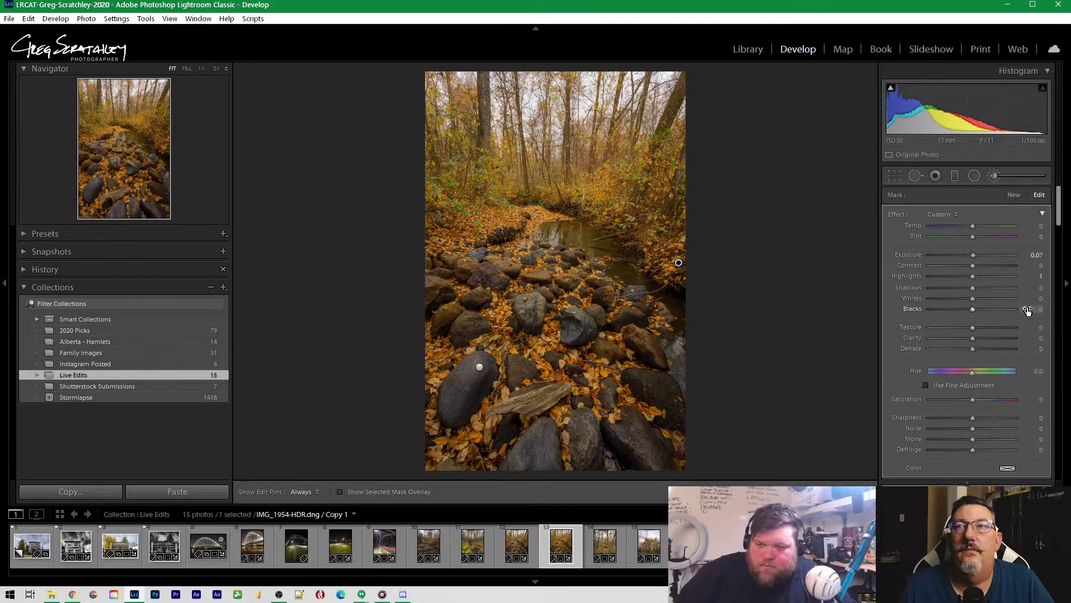
Leave the brush, activate the targeted HSL saturation adjustment, and raise the saturation of the yellow foliage in the photo
{"action": "scroll", "coordinate": [986, 337], "scroll_direction": "down", "scroll_amount": 5}
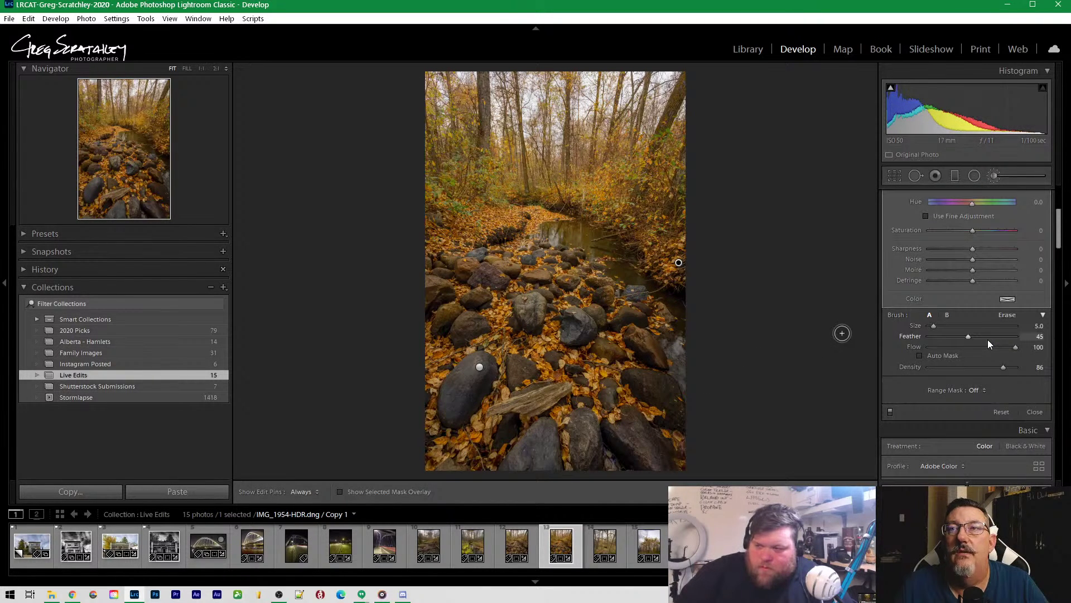
{"action": "scroll", "coordinate": [988, 339], "scroll_direction": "up", "scroll_amount": 5}
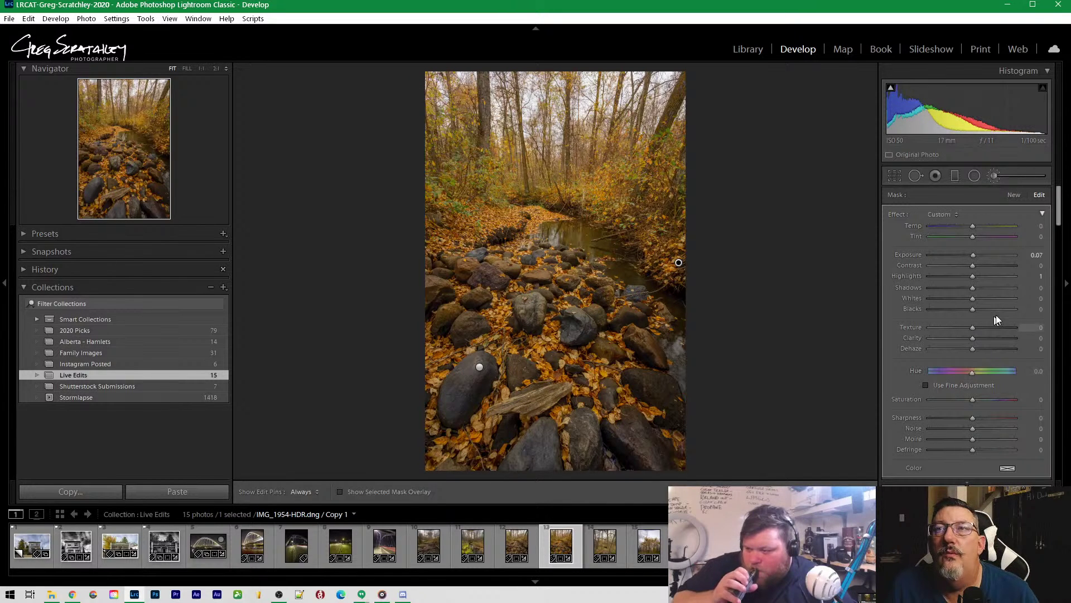
{"action": "left_click_drag", "start_coordinate": [1059, 215], "coordinate": [1059, 269]}
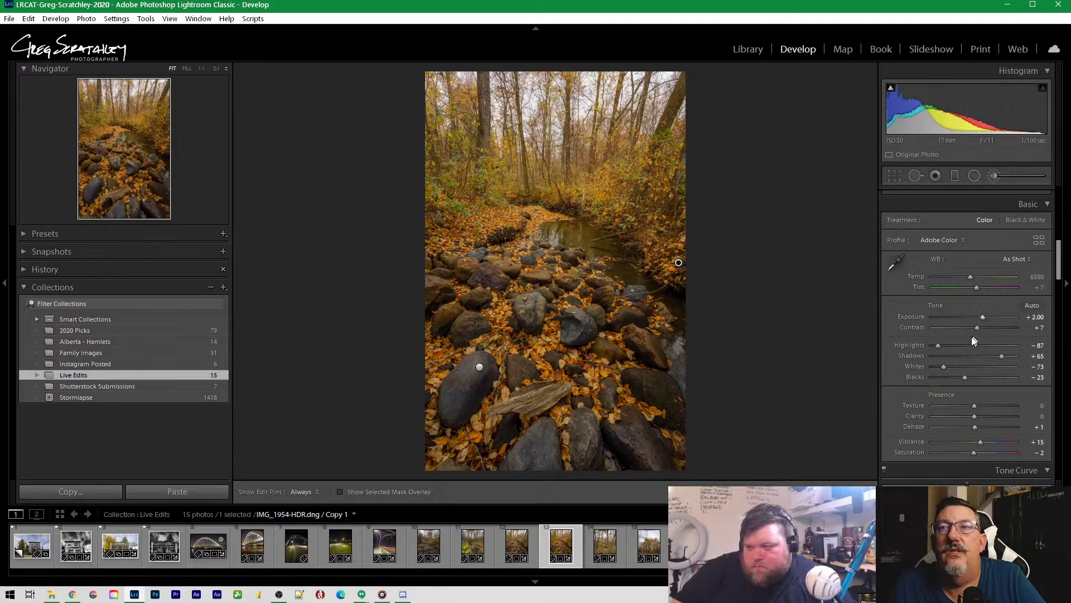
{"action": "scroll", "coordinate": [986, 333], "scroll_direction": "down", "scroll_amount": 5}
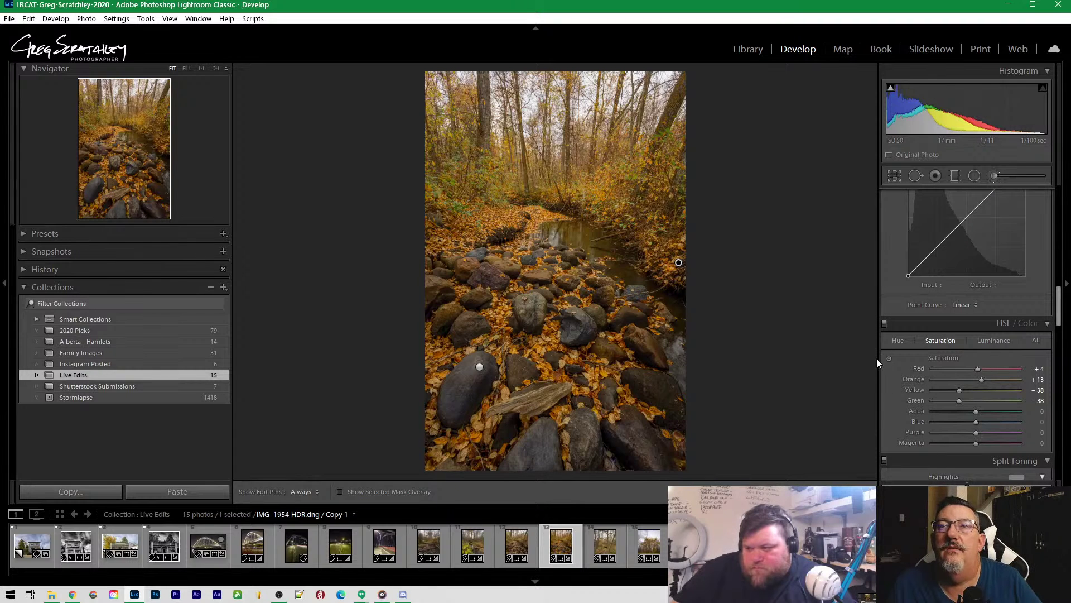
{"action": "left_click", "coordinate": [890, 359]}
{"action": "scroll", "coordinate": [889, 360], "scroll_direction": "down", "scroll_amount": 5}
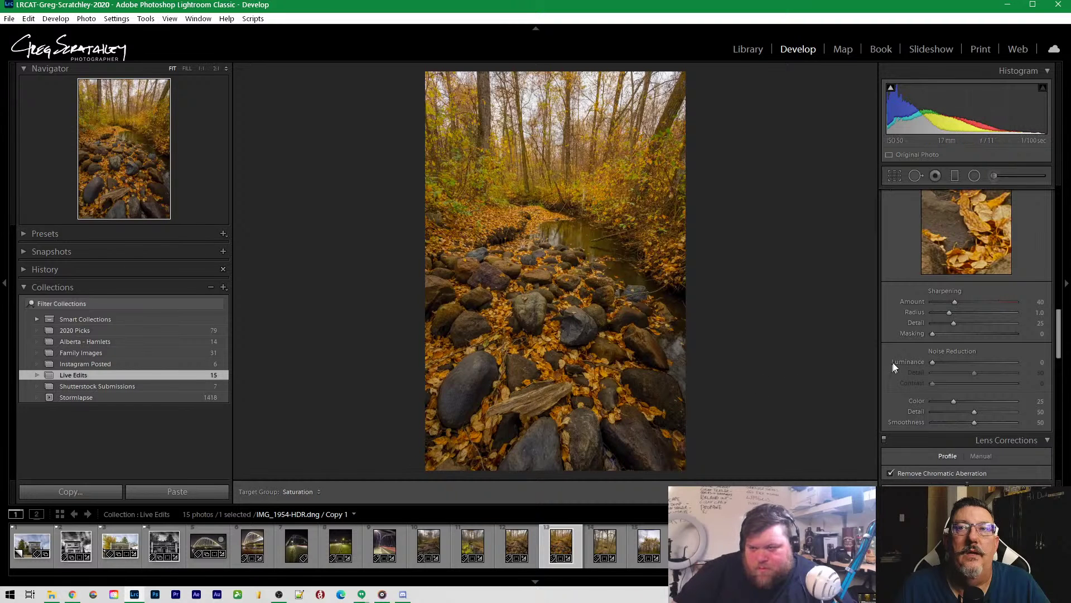
Brighten the orange leaves with the targeted HSL luminance adjustment, raising Orange to +32 and Yellow to +10
{"action": "scroll", "coordinate": [913, 356], "scroll_direction": "down", "scroll_amount": 3}
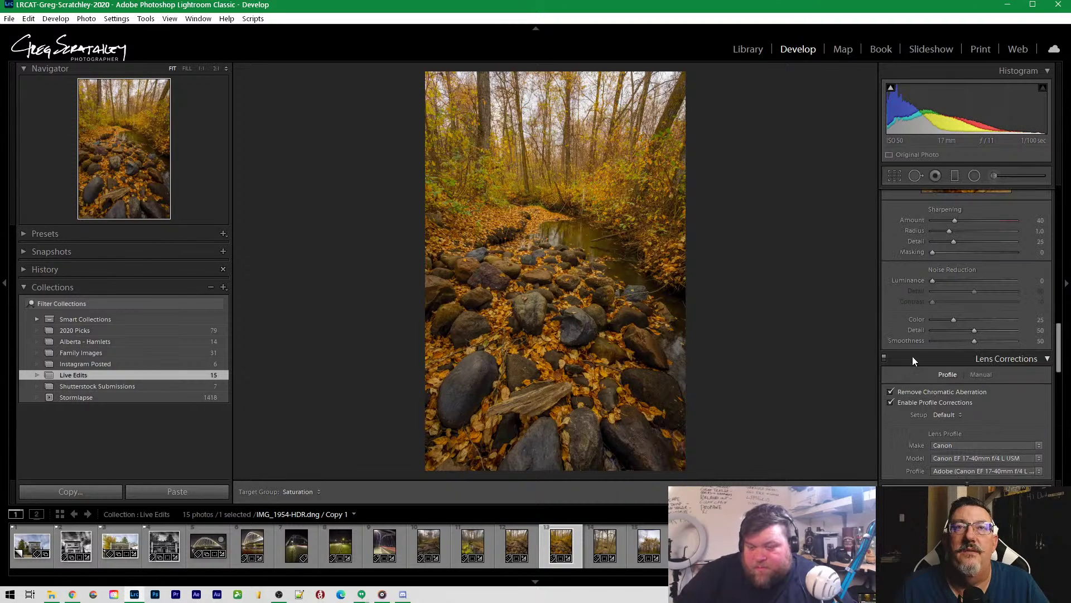
{"action": "scroll", "coordinate": [918, 354], "scroll_direction": "up", "scroll_amount": 8}
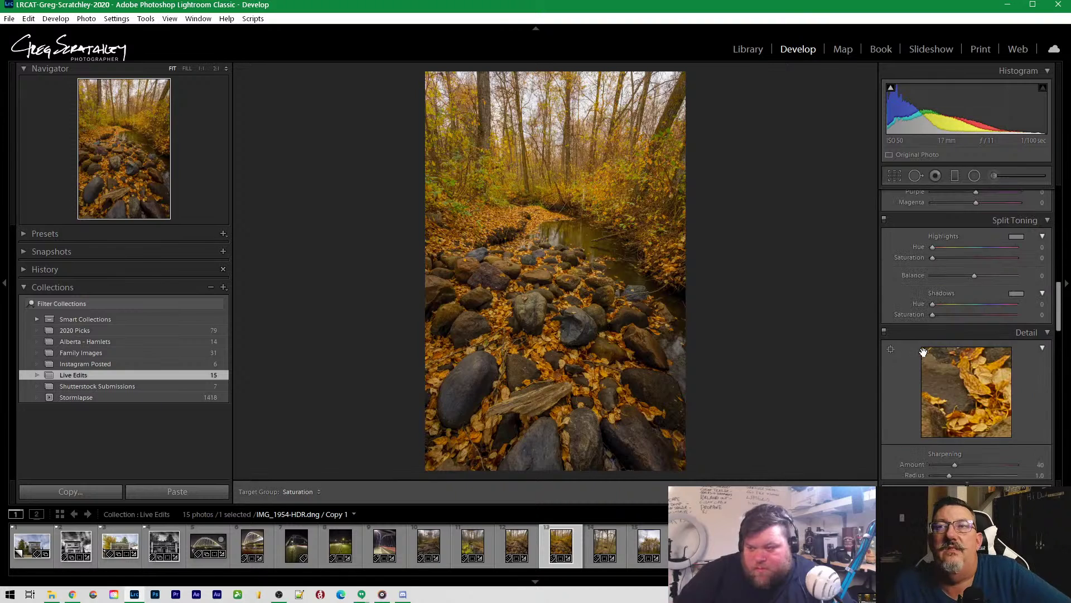
{"action": "scroll", "coordinate": [924, 353], "scroll_direction": "up", "scroll_amount": 7}
{"action": "scroll", "coordinate": [924, 353], "scroll_direction": "down", "scroll_amount": 2}
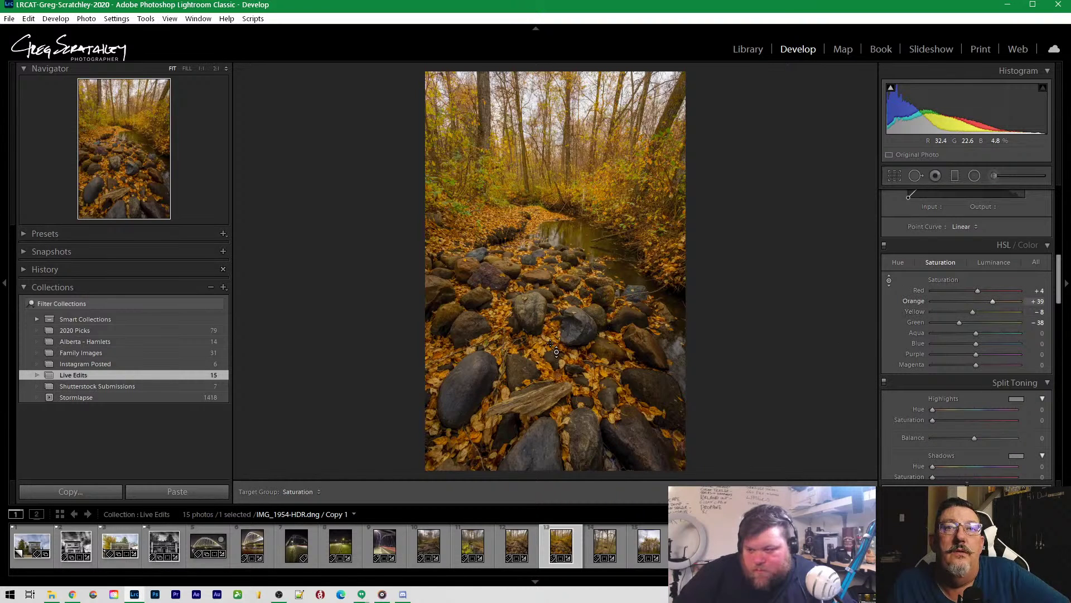
{"action": "left_click", "coordinate": [992, 265]}
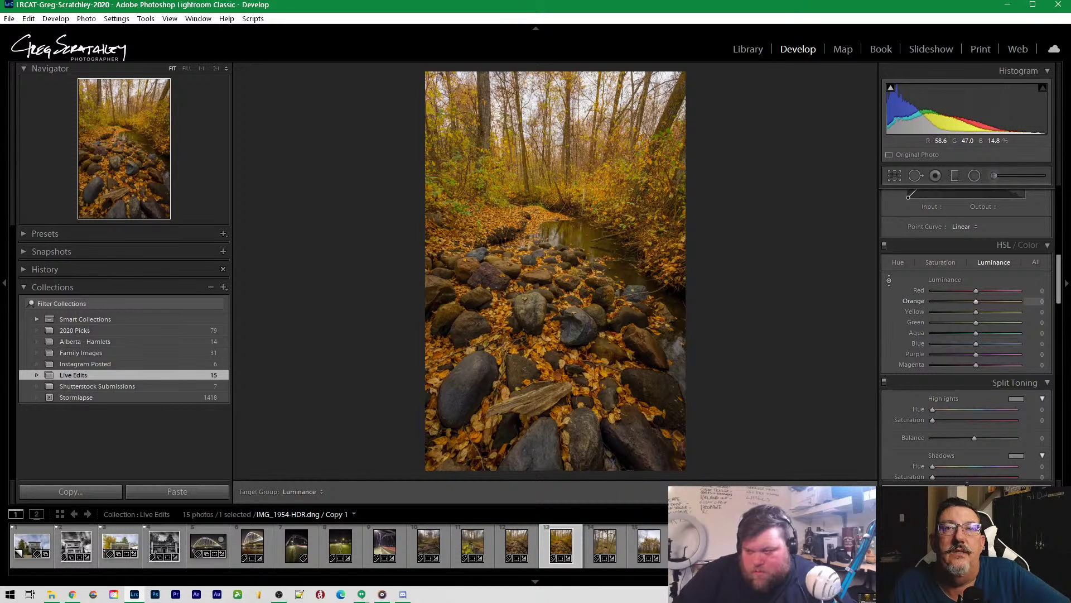
{"action": "left_click_drag", "start_coordinate": [549, 346], "coordinate": [550, 330]}
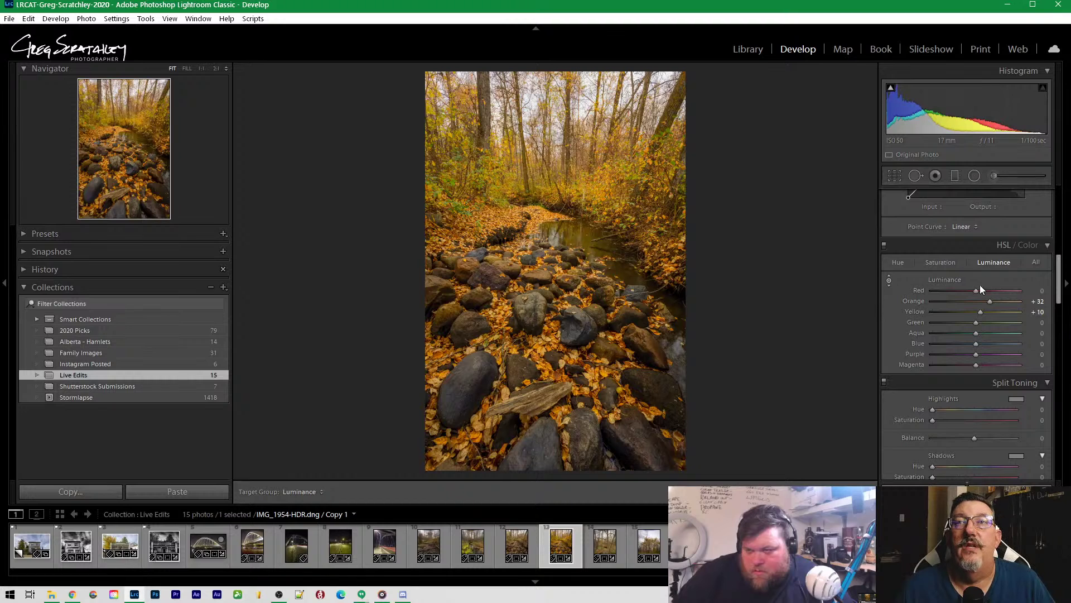
Activate the adjustment brush for a new mask and reset its exposure to 0.00
{"action": "left_click", "coordinate": [993, 179]}
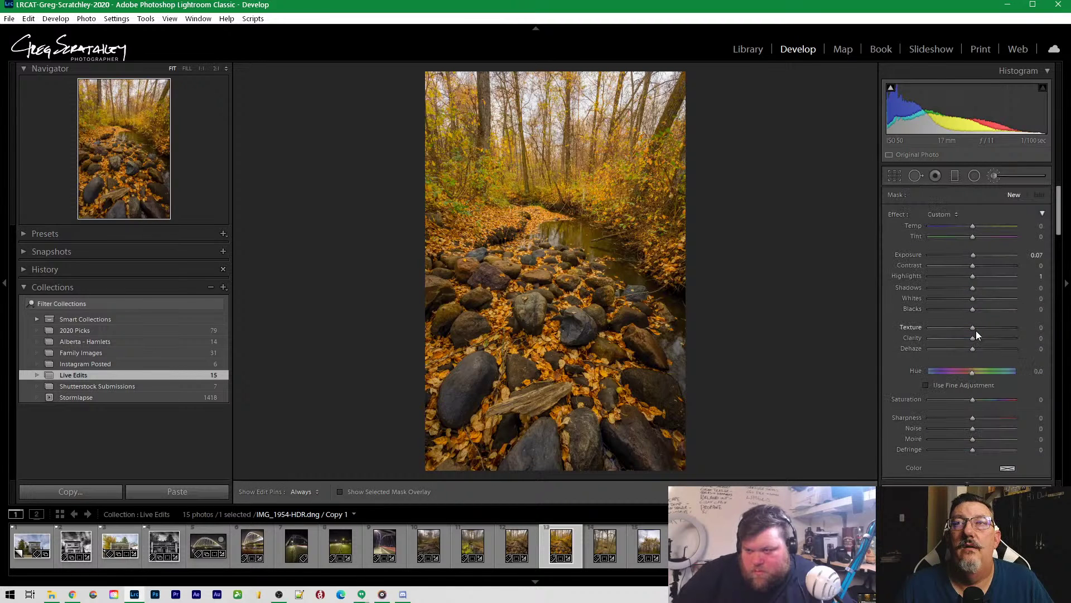
{"action": "double_click", "coordinate": [972, 256]}
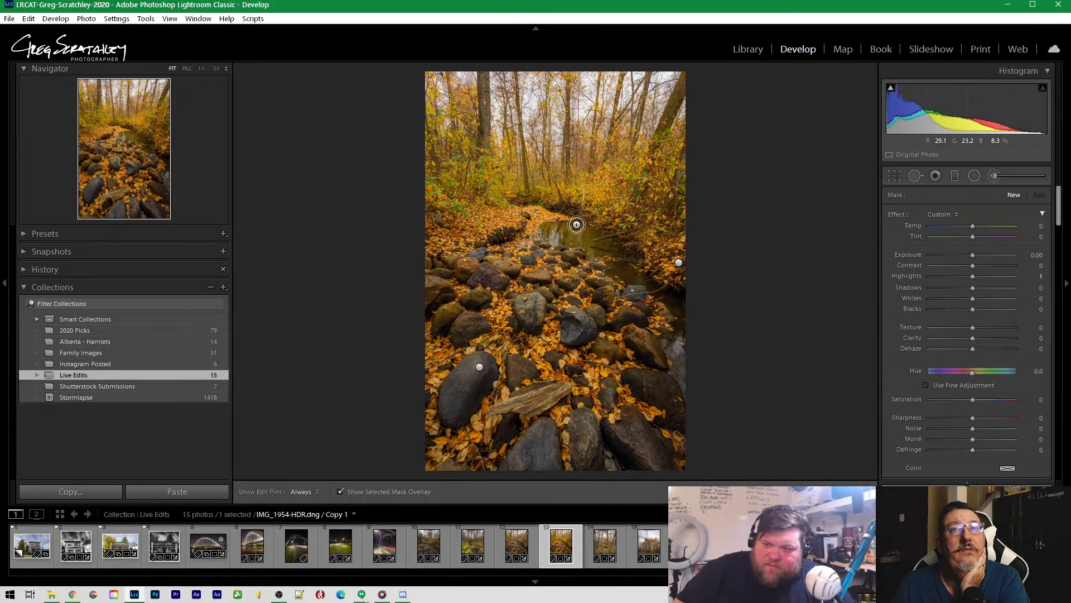
{"action": "key", "text": "h"}
Try a brush mask along the dark water at the foot of the far bank with exposure at −0.60
{"action": "mouse_move", "coordinate": [582, 224]}
{"action": "left_mouse_down"}
{"action": "mouse_move", "coordinate": [628, 253]}
{"action": "mouse_move", "coordinate": [627, 268]}
{"action": "mouse_move", "coordinate": [720, 326]}
{"action": "left_mouse_up"}
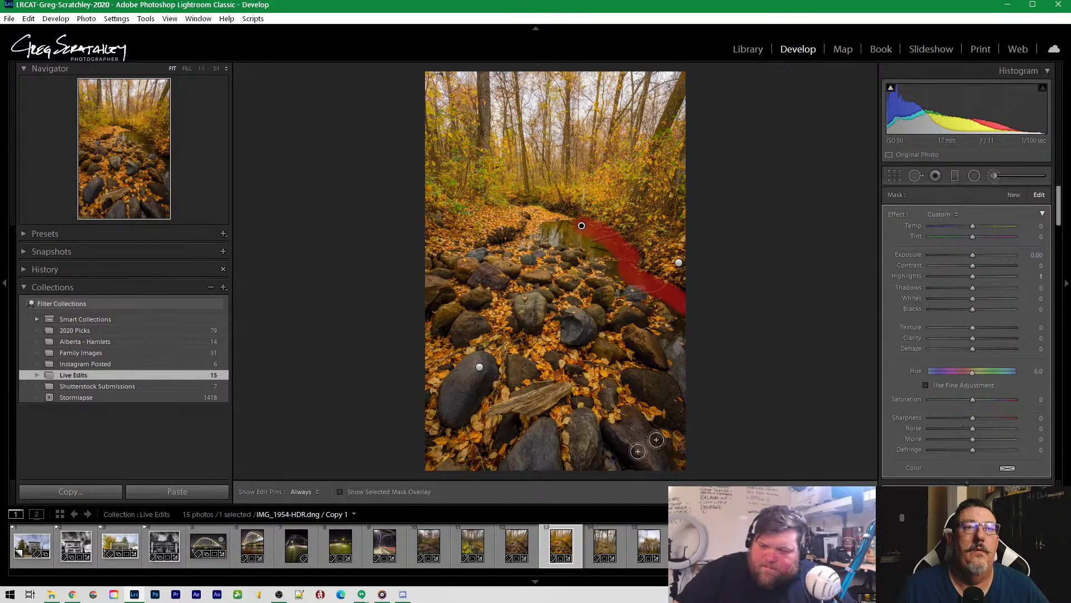
{"action": "left_click_drag", "start_coordinate": [971, 255], "coordinate": [964, 257]}
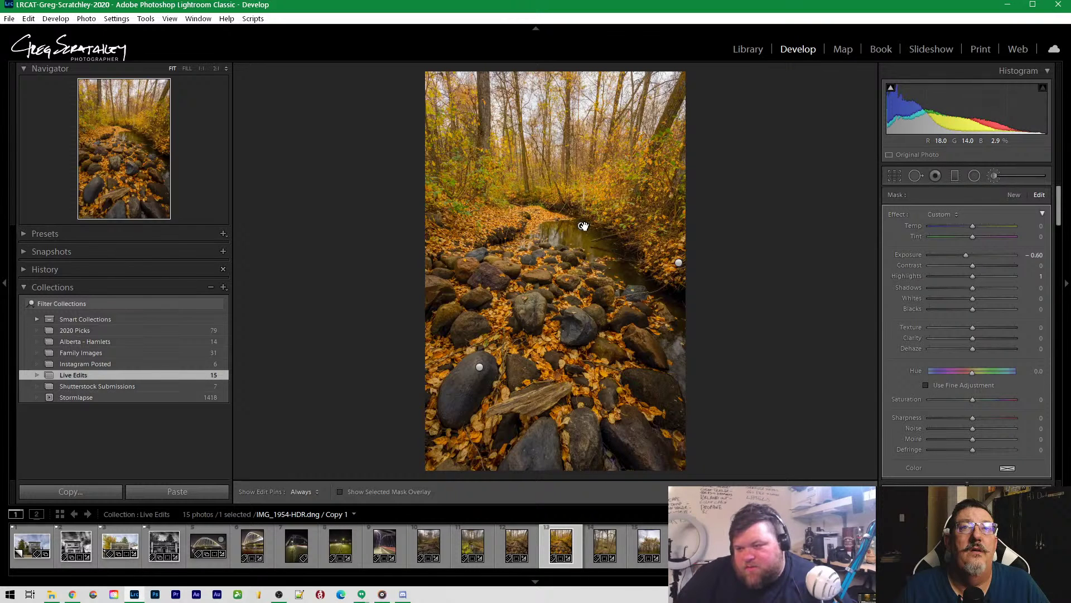
Inspect the water-edge mask at close range with its overlay shown, and delete that mask
{"action": "left_click", "coordinate": [163, 156]}
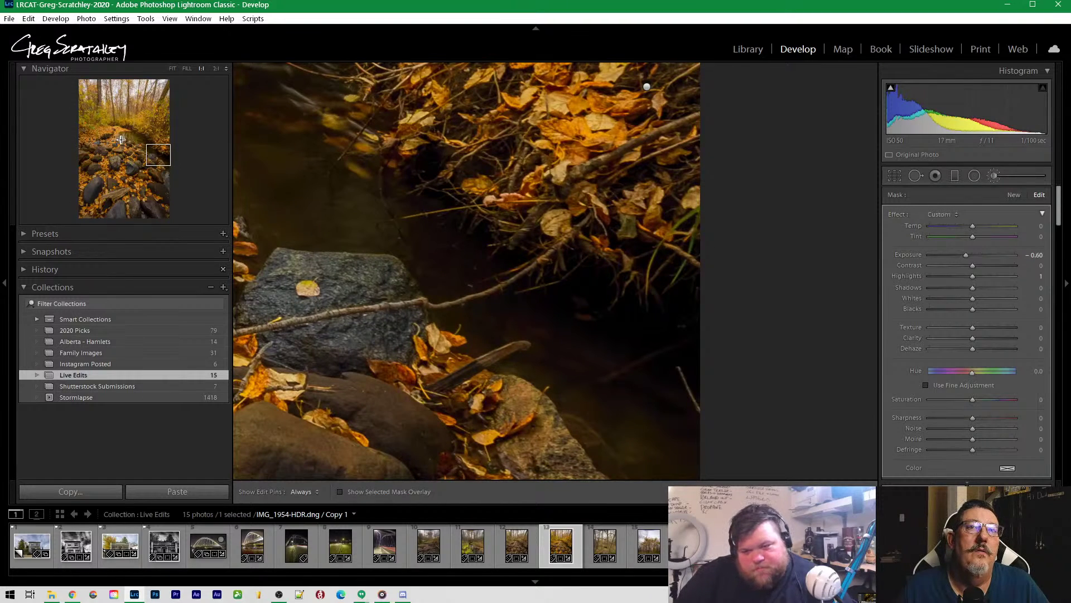
{"action": "left_click", "coordinate": [150, 147]}
{"action": "mouse_move", "coordinate": [150, 147]}
{"action": "left_mouse_down"}
{"action": "mouse_move", "coordinate": [142, 139]}
{"action": "mouse_move", "coordinate": [153, 159]}
{"action": "mouse_move", "coordinate": [136, 134]}
{"action": "left_mouse_up"}
{"action": "left_click_drag", "start_coordinate": [441, 246], "coordinate": [366, 165]}
{"action": "left_click_drag", "start_coordinate": [141, 137], "coordinate": [141, 139]}
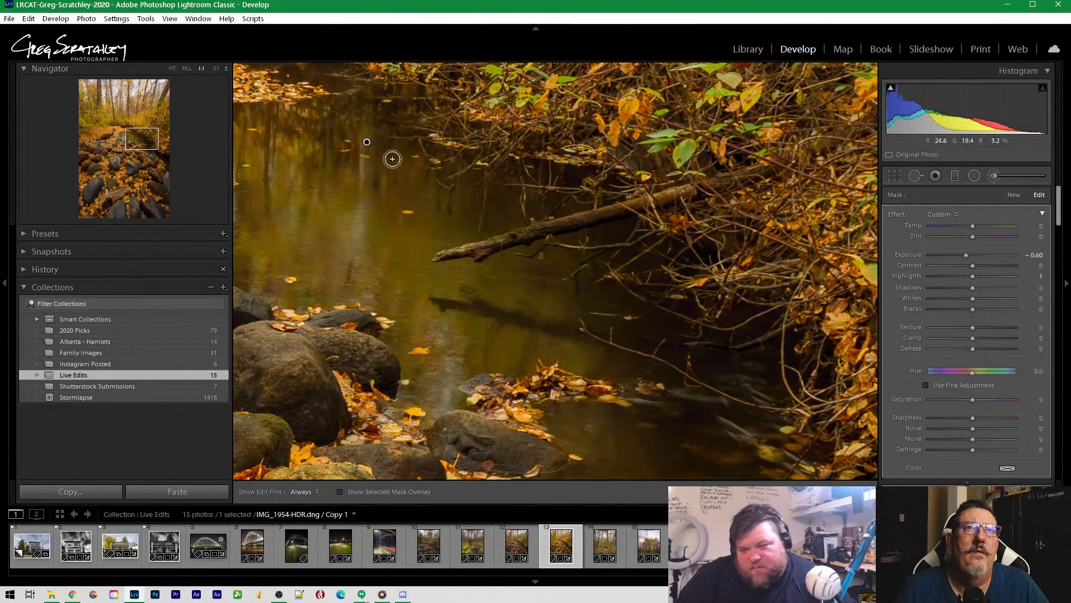
{"action": "left_click", "coordinate": [385, 493]}
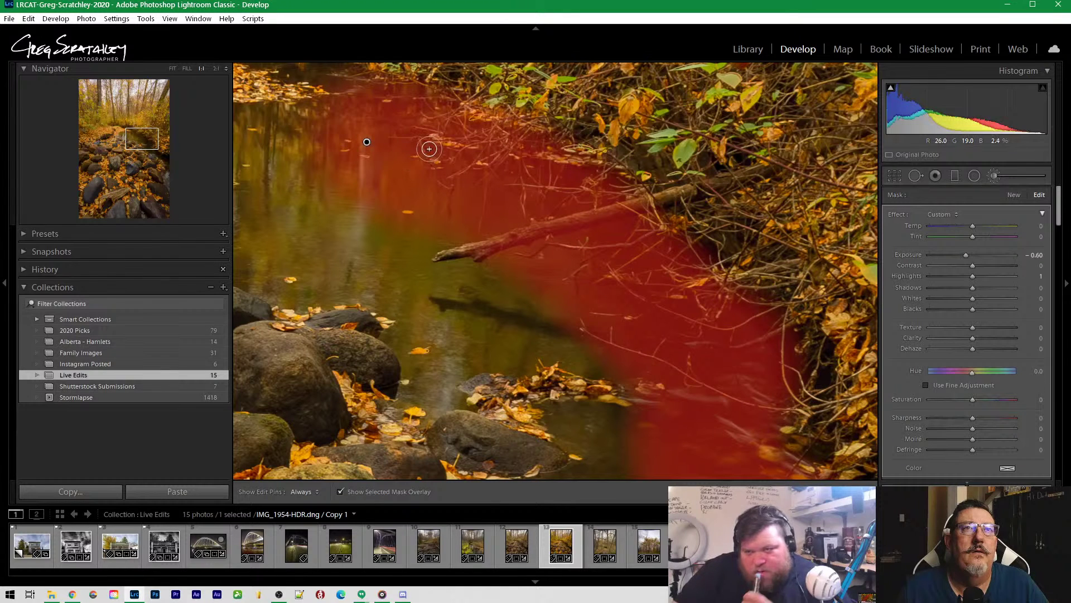
{"action": "scroll", "coordinate": [419, 212], "scroll_direction": "up", "scroll_amount": 5}
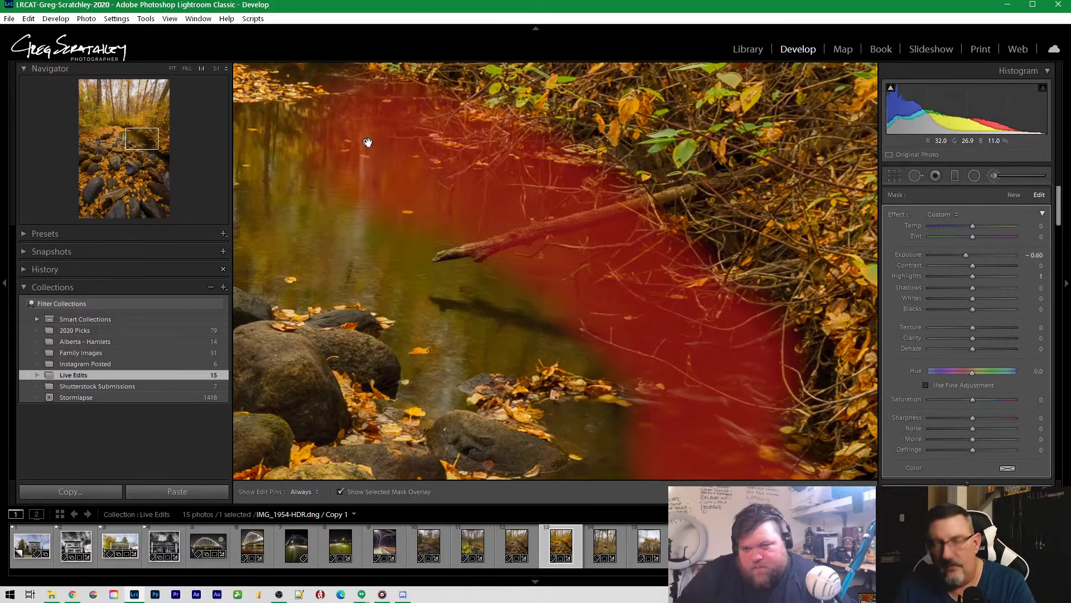
{"action": "key", "text": "Delete"}
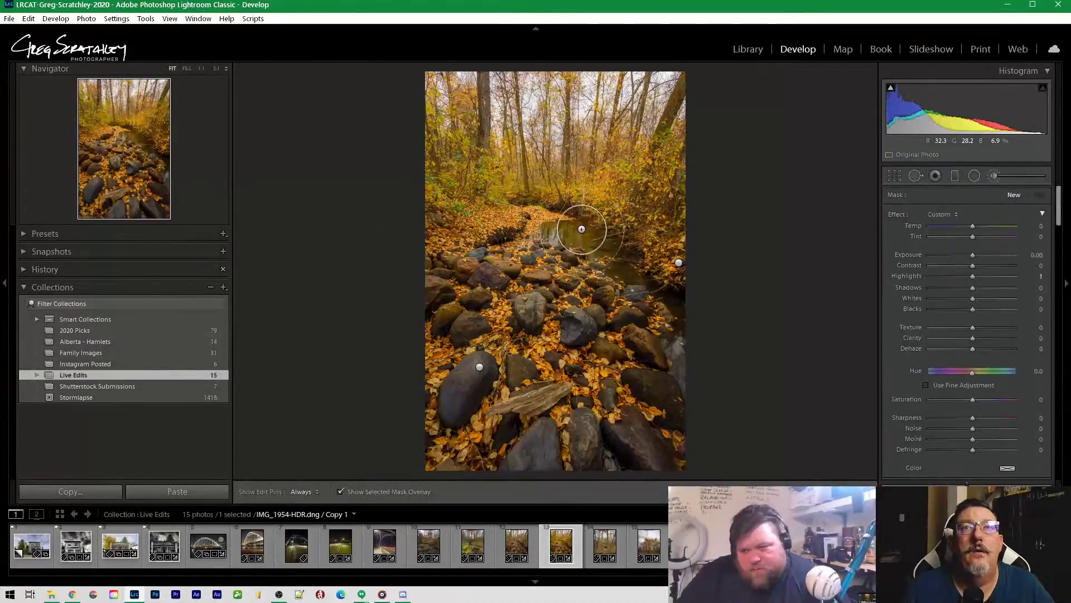
Paint a new brush mask along the shaded water edge below the bank and set its exposure to −0.50
{"action": "mouse_move", "coordinate": [580, 224]}
{"action": "left_mouse_down"}
{"action": "mouse_move", "coordinate": [627, 246]}
{"action": "mouse_move", "coordinate": [630, 272]}
{"action": "mouse_move", "coordinate": [664, 292]}
{"action": "left_mouse_up"}
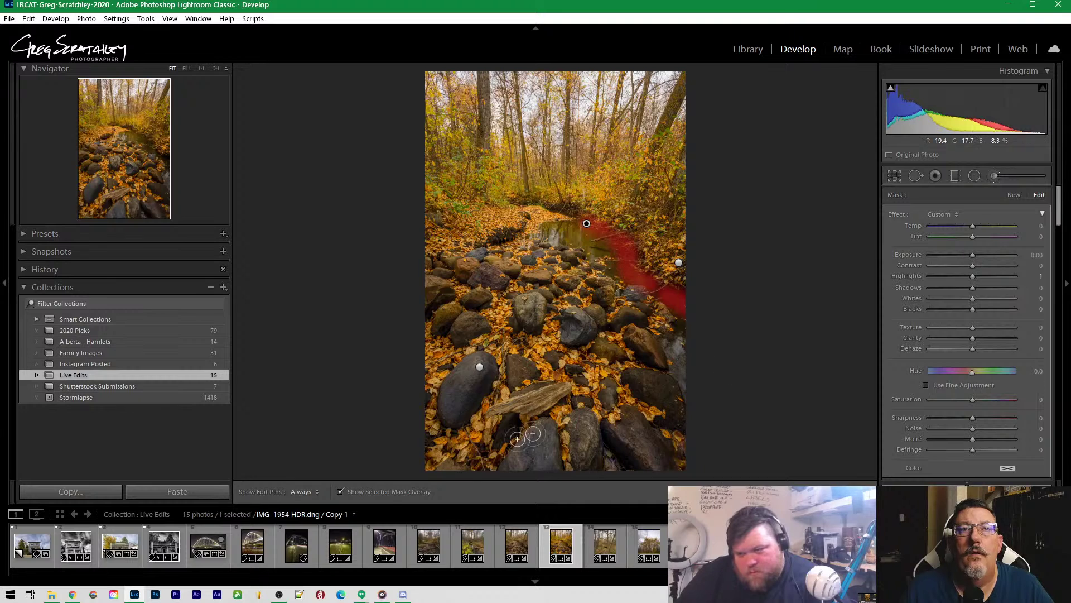
{"action": "left_click", "coordinate": [380, 490]}
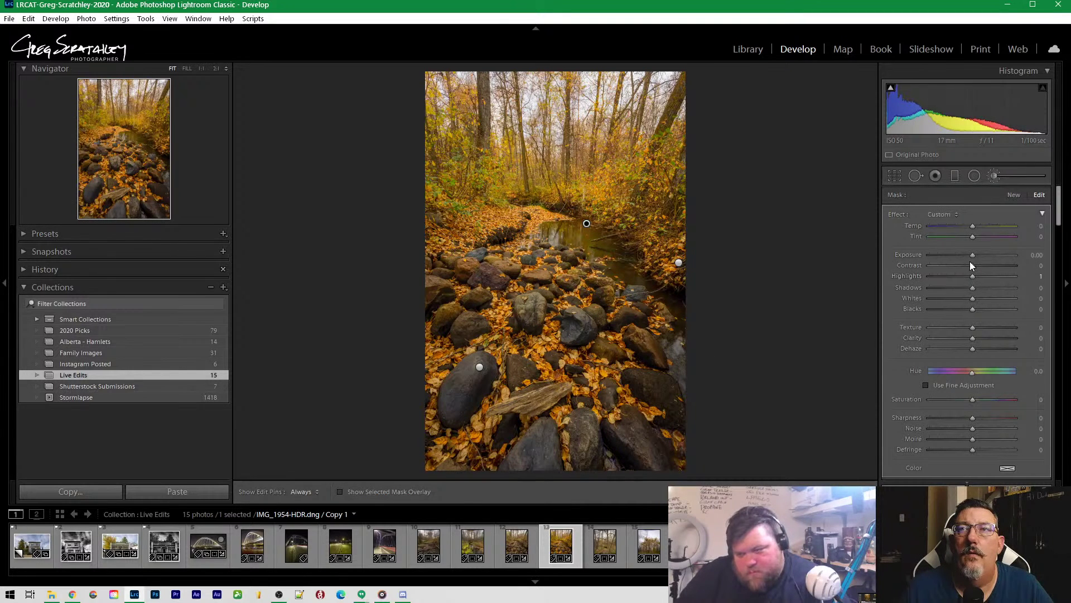
{"action": "left_click_drag", "start_coordinate": [972, 256], "coordinate": [968, 255]}
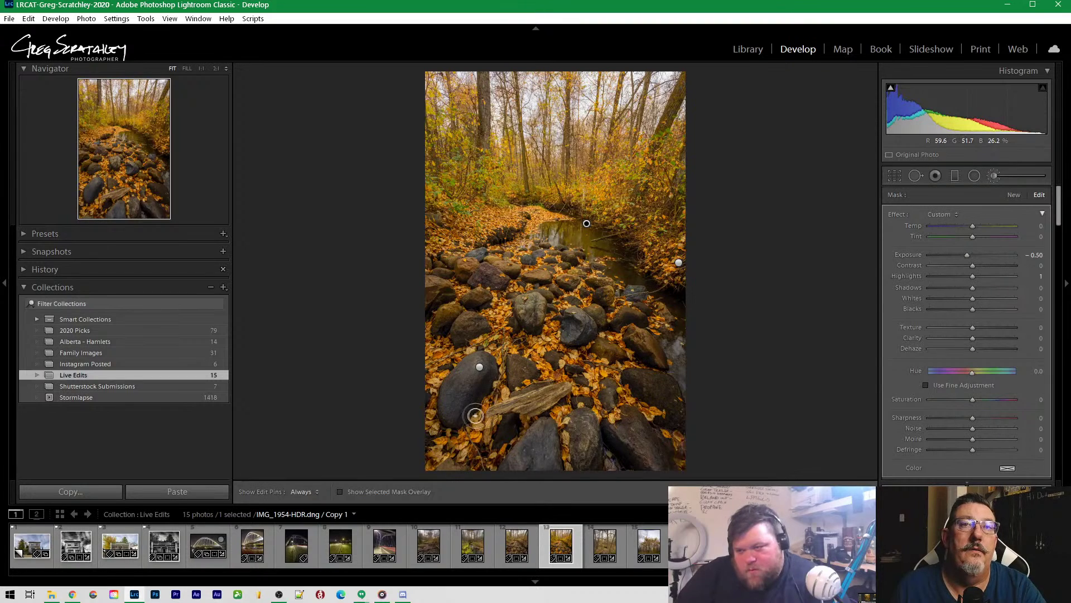
Set the existing rock mask's temperature to −20 and exposure to 0.44, and leave the adjustment brush
{"action": "left_click", "coordinate": [479, 367]}
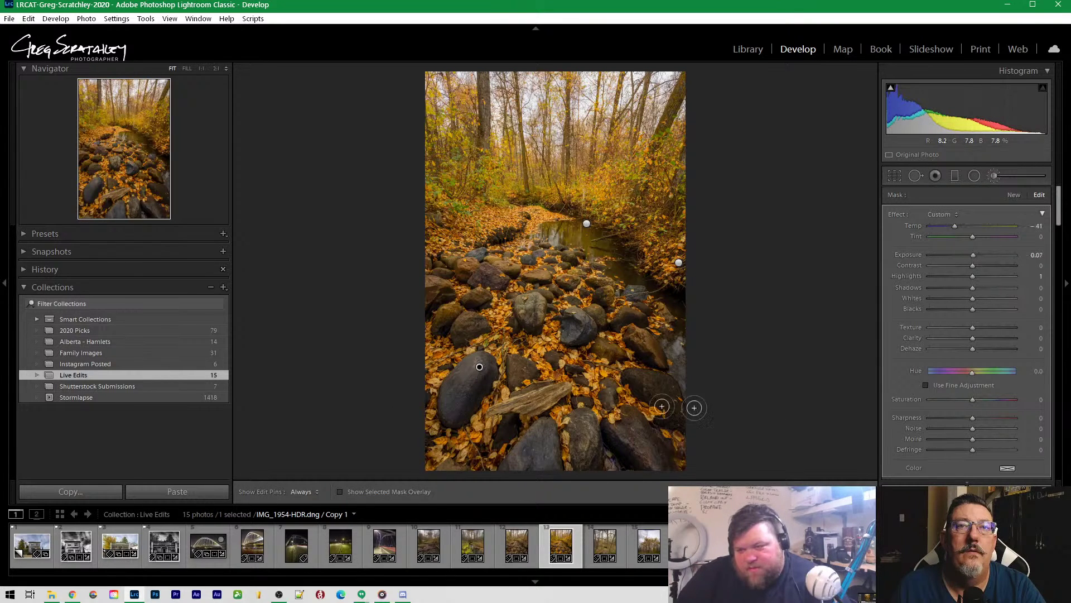
{"action": "left_click_drag", "start_coordinate": [976, 256], "coordinate": [982, 256]}
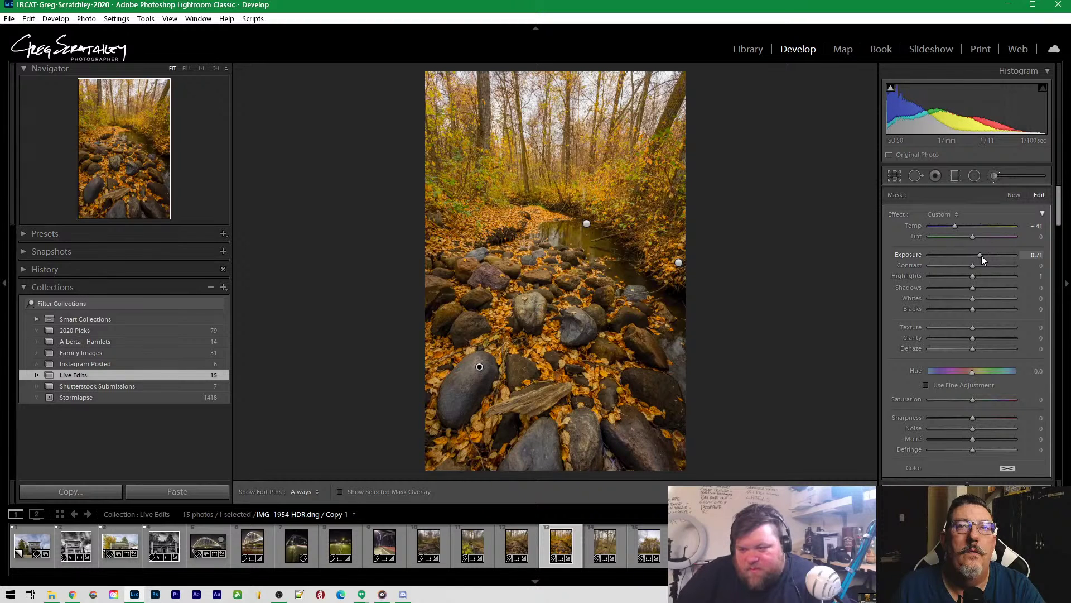
{"action": "left_click_drag", "start_coordinate": [982, 256], "coordinate": [979, 257]}
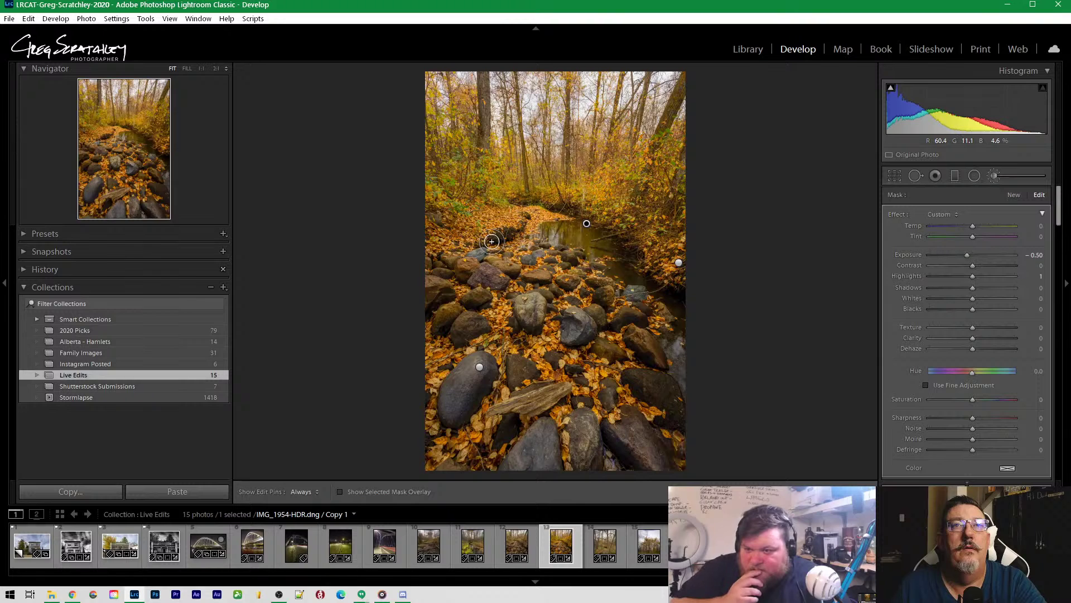
{"action": "key", "text": "h"}
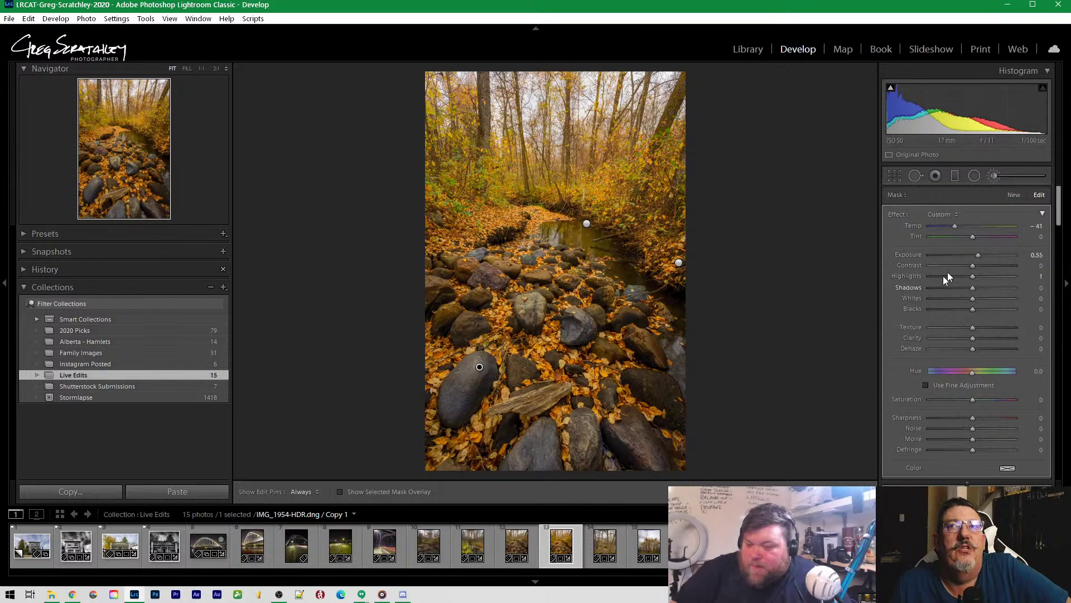
{"action": "left_click_drag", "start_coordinate": [956, 226], "coordinate": [969, 226]}
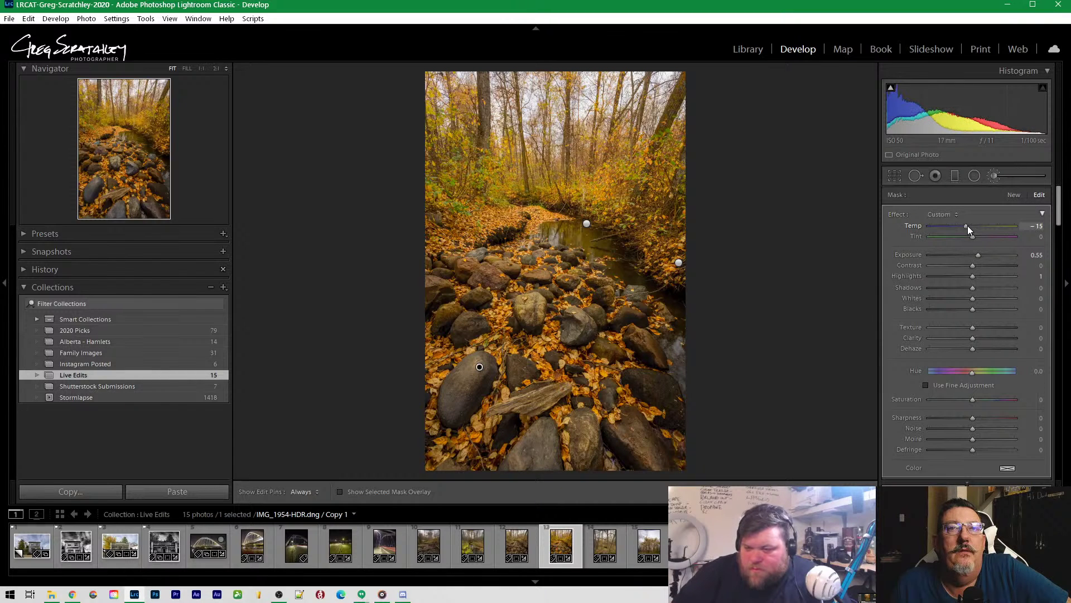
{"action": "left_click_drag", "start_coordinate": [976, 259], "coordinate": [976, 255]}
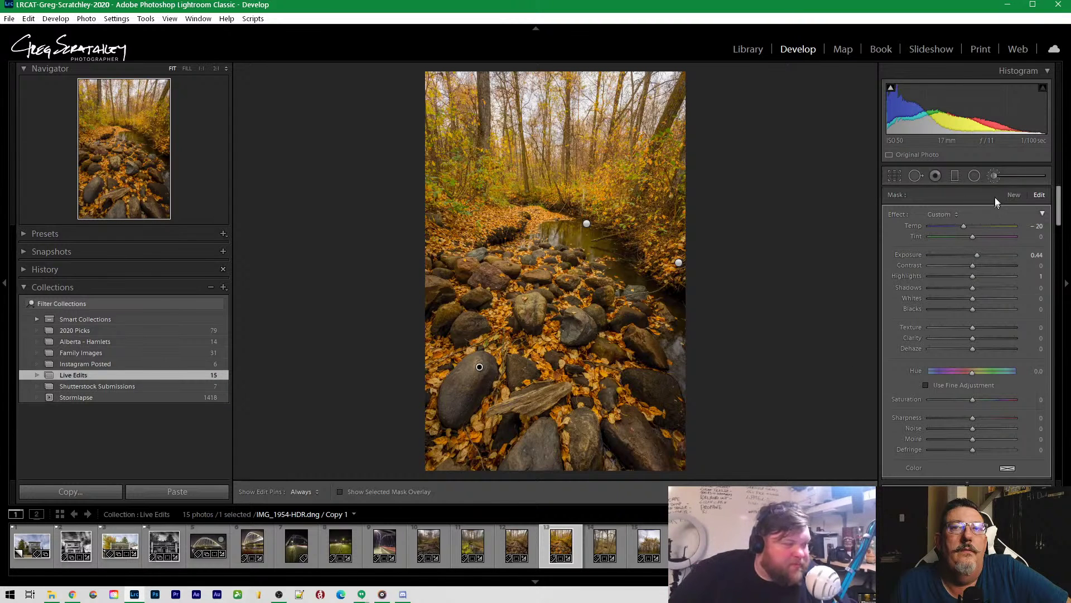
{"action": "left_click", "coordinate": [994, 176]}
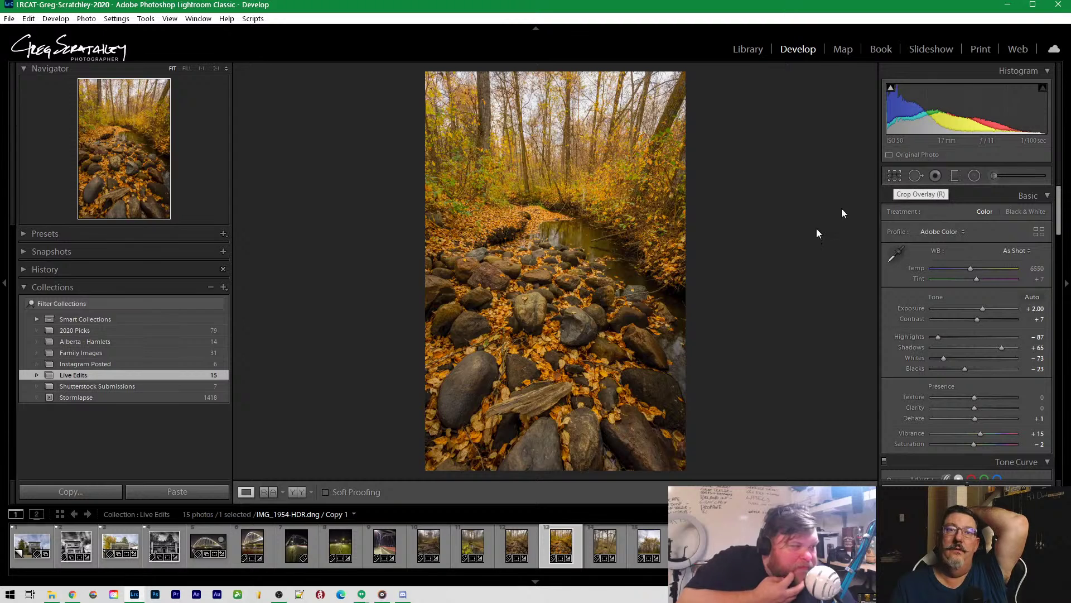
Create another virtual copy of the edited creek photo
{"action": "right_click", "coordinate": [564, 539]}
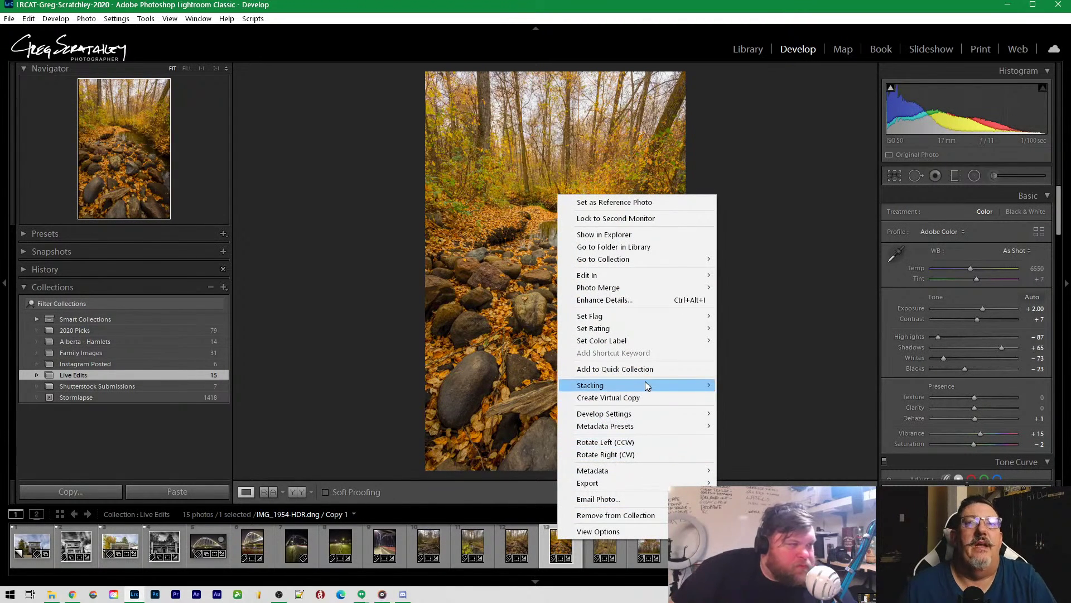
{"action": "left_click", "coordinate": [635, 397]}
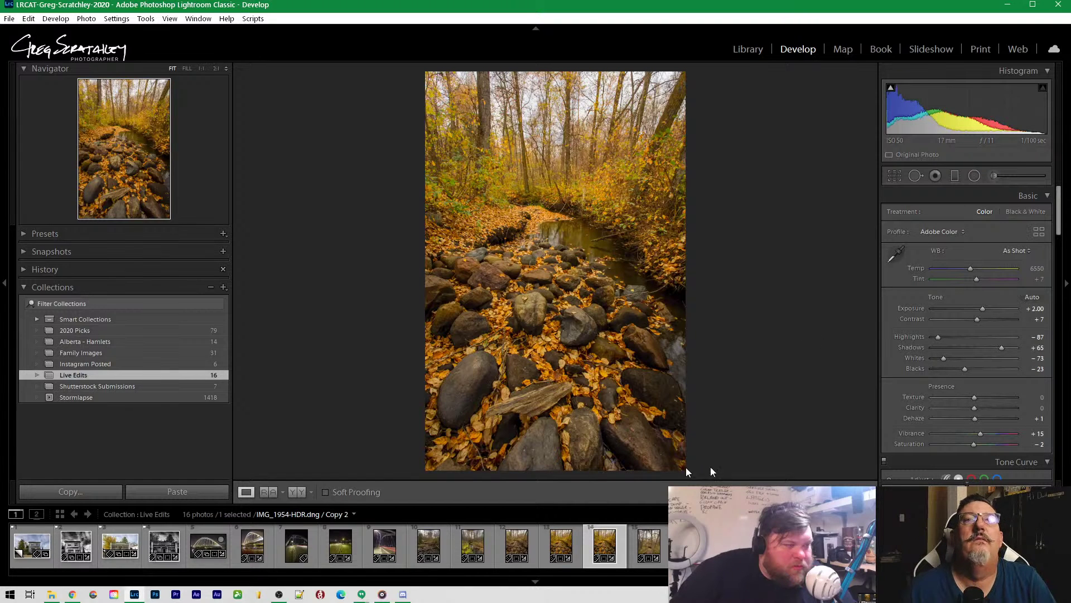
Crop the new copy to a 1 x 1 square framing the rocks and the creek, cutting off the upper trees
{"action": "left_click", "coordinate": [895, 175]}
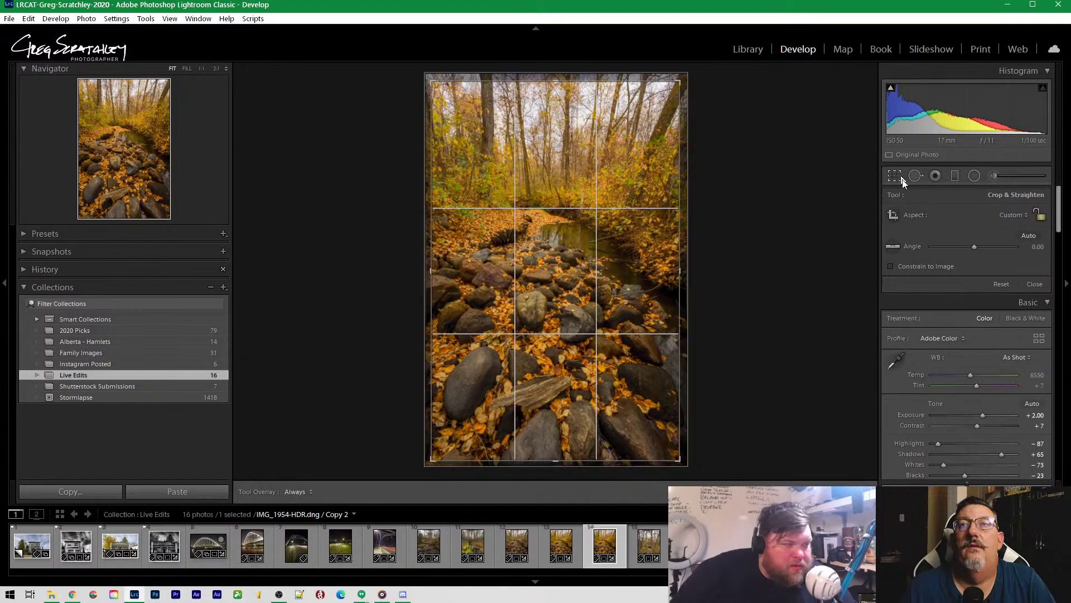
{"action": "left_click", "coordinate": [1012, 215]}
{"action": "left_click", "coordinate": [943, 267]}
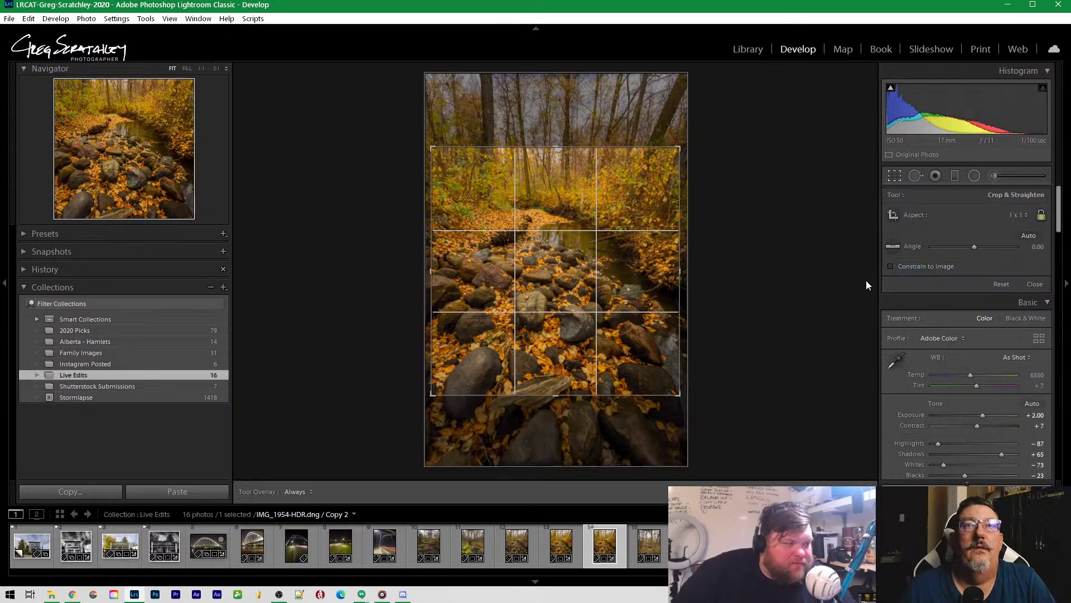
{"action": "left_click_drag", "start_coordinate": [568, 374], "coordinate": [565, 329]}
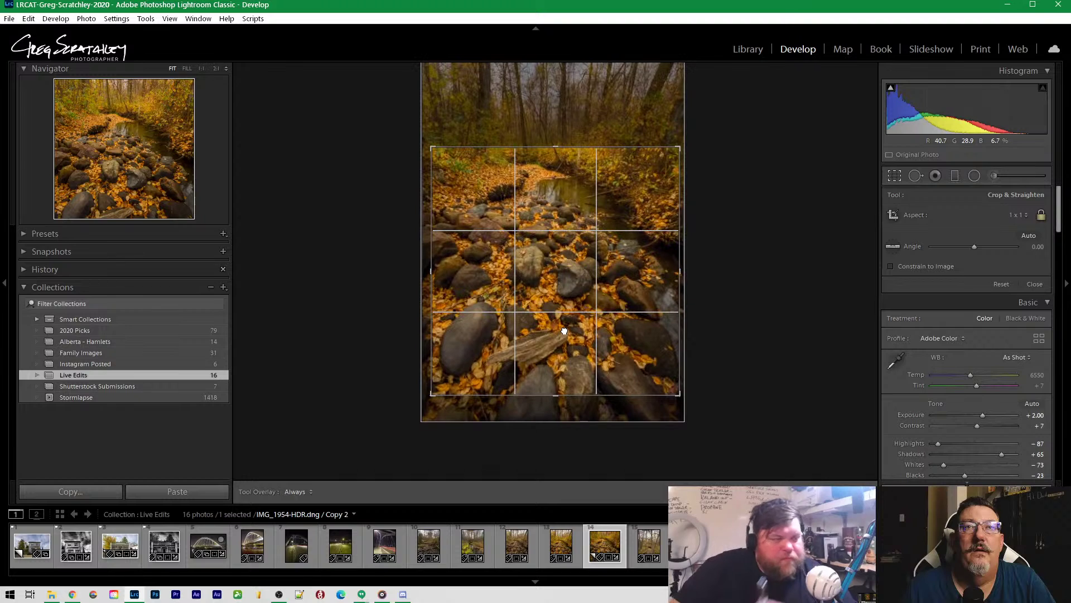
{"action": "key", "text": "Return"}
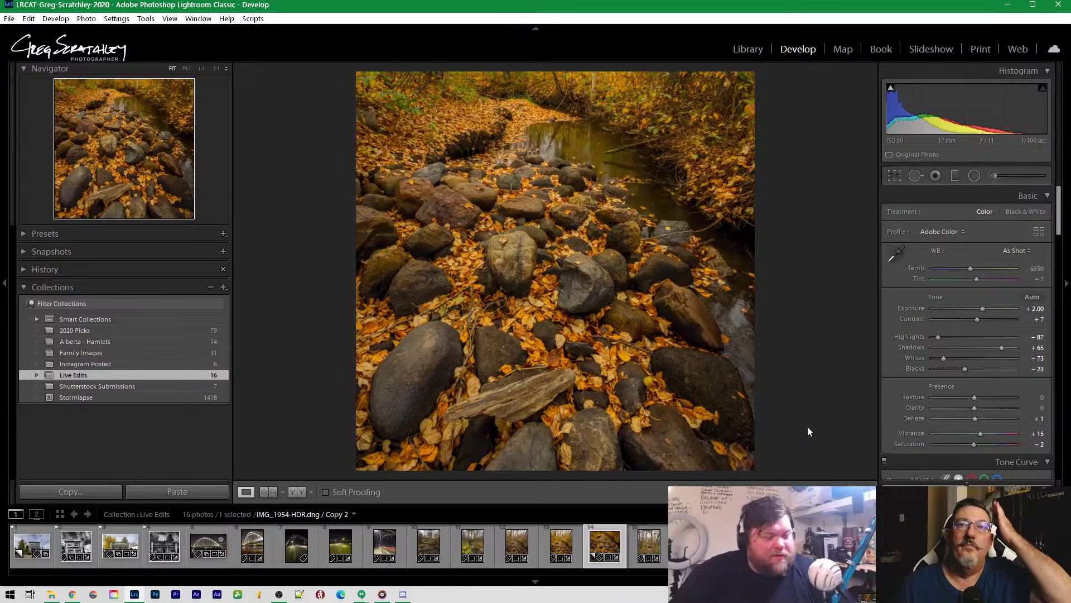
Recrop the copy to 4 x 5 / 8 x 10, enlarging and repositioning the frame to include the bank foliage and foreground rocks
{"action": "left_click", "coordinate": [894, 176]}
{"action": "left_click", "coordinate": [1019, 216]}
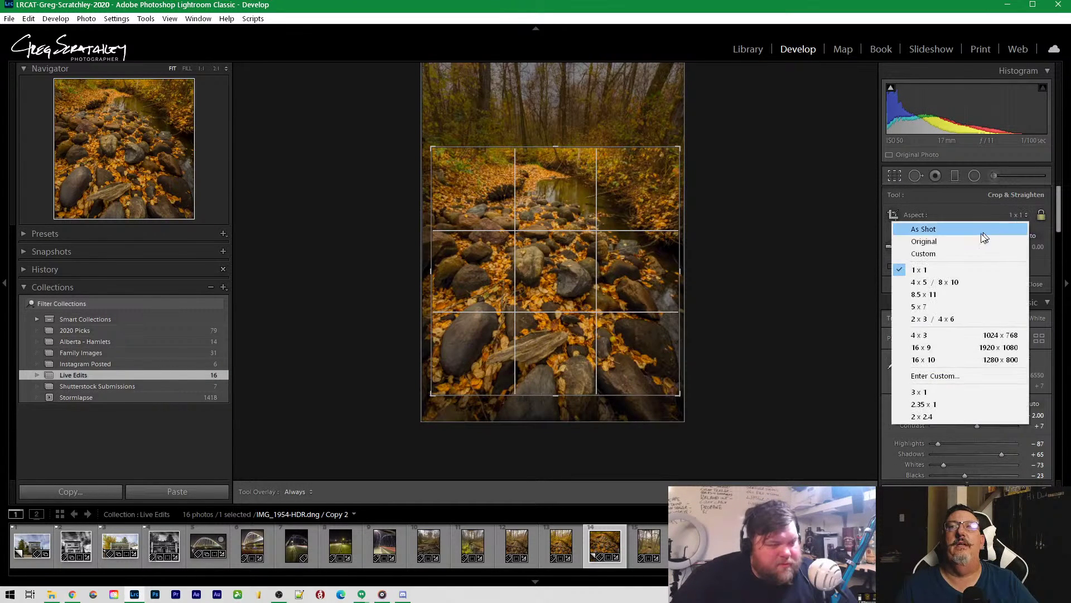
{"action": "left_click", "coordinate": [929, 284]}
{"action": "left_click_drag", "start_coordinate": [572, 302], "coordinate": [551, 282]}
{"action": "left_click_drag", "start_coordinate": [456, 146], "coordinate": [430, 53]}
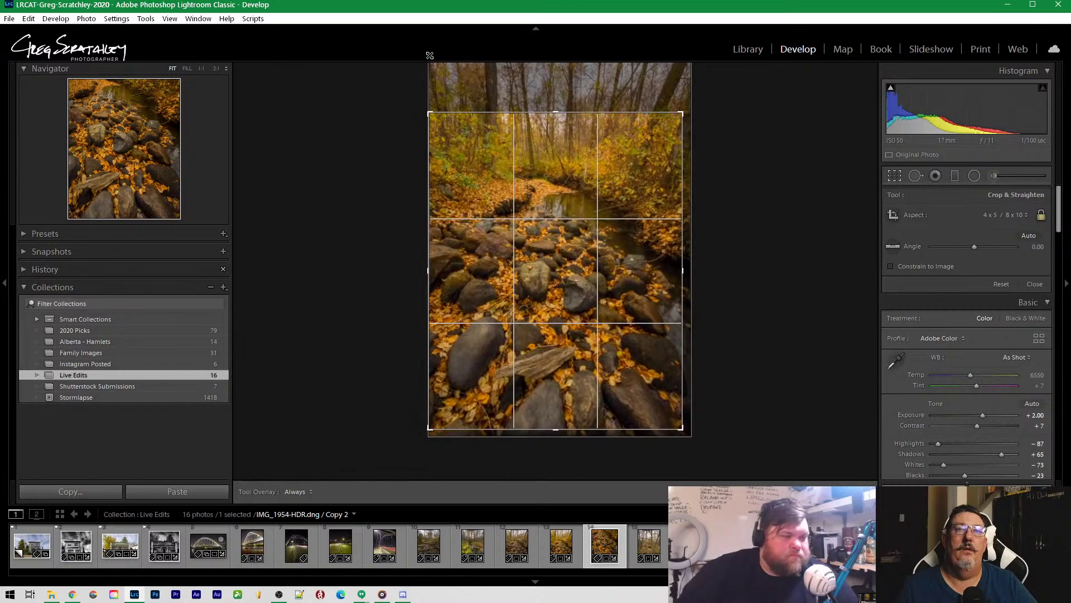
{"action": "left_click_drag", "start_coordinate": [588, 240], "coordinate": [585, 249]}
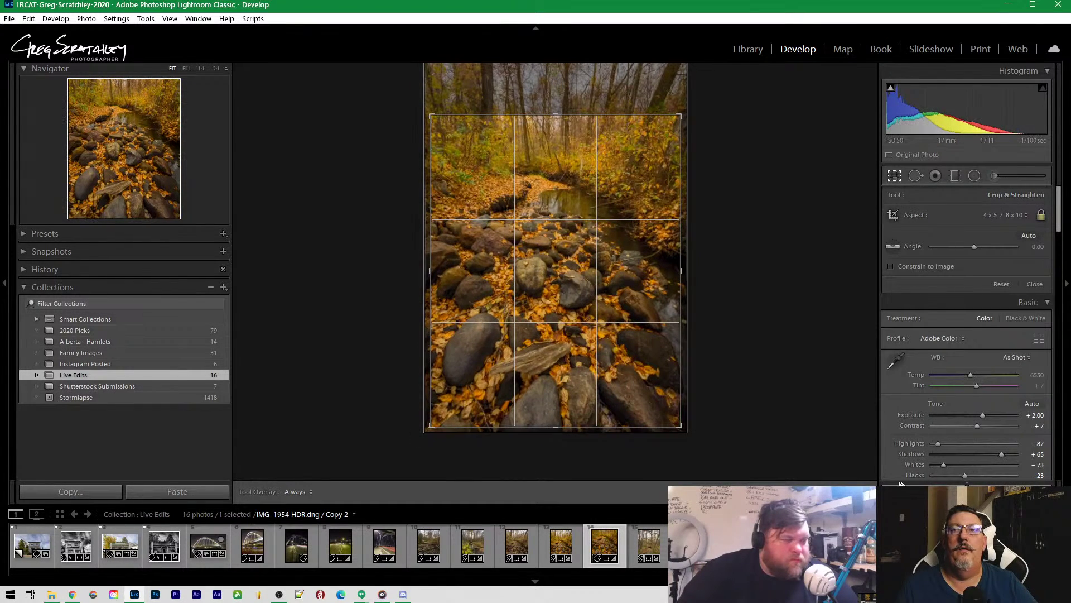
{"action": "left_click", "coordinate": [864, 492]}
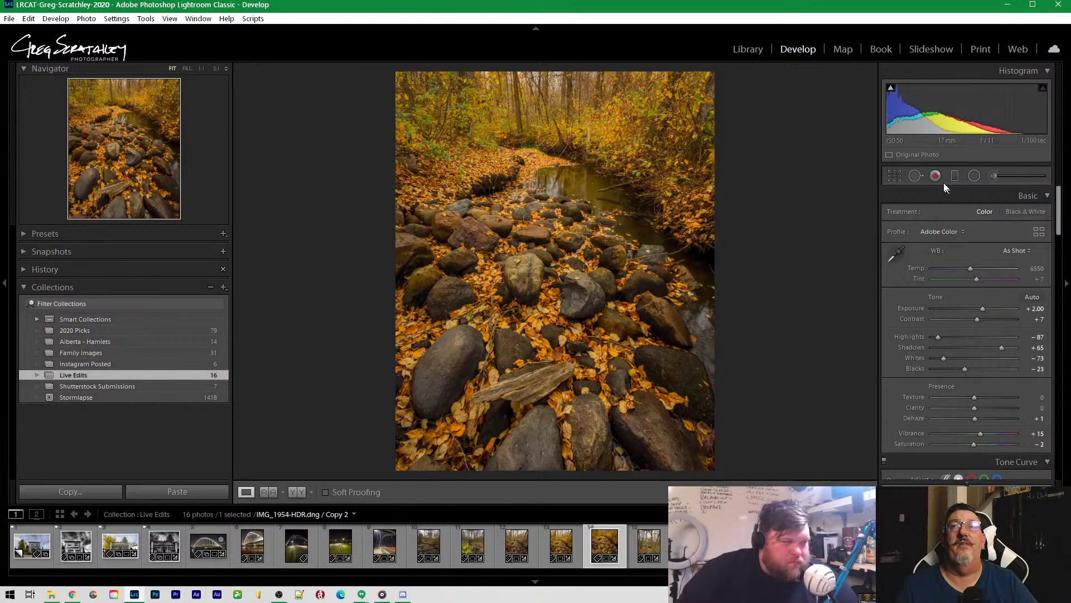
Recheck the copy's 4 x 5 / 8 x 10 crop framing, nudge it slightly and apply the crop
{"action": "key", "text": "r"}
{"action": "mouse_move", "coordinate": [705, 276]}
{"action": "left_mouse_down"}
{"action": "mouse_move", "coordinate": [698, 270]}
{"action": "mouse_move", "coordinate": [705, 282]}
{"action": "left_mouse_up"}
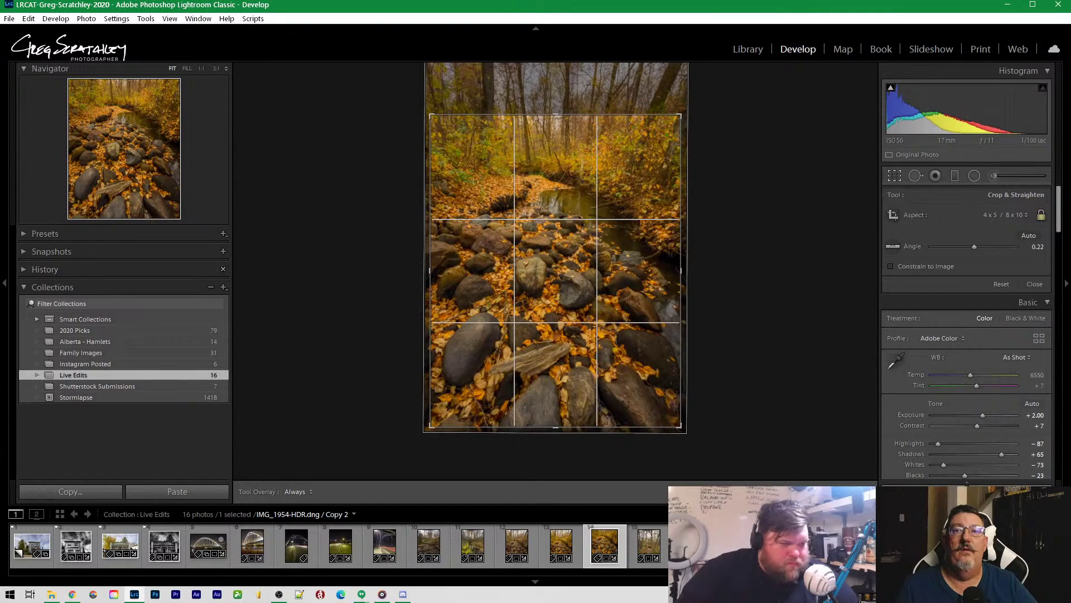
{"action": "key", "text": "Return"}
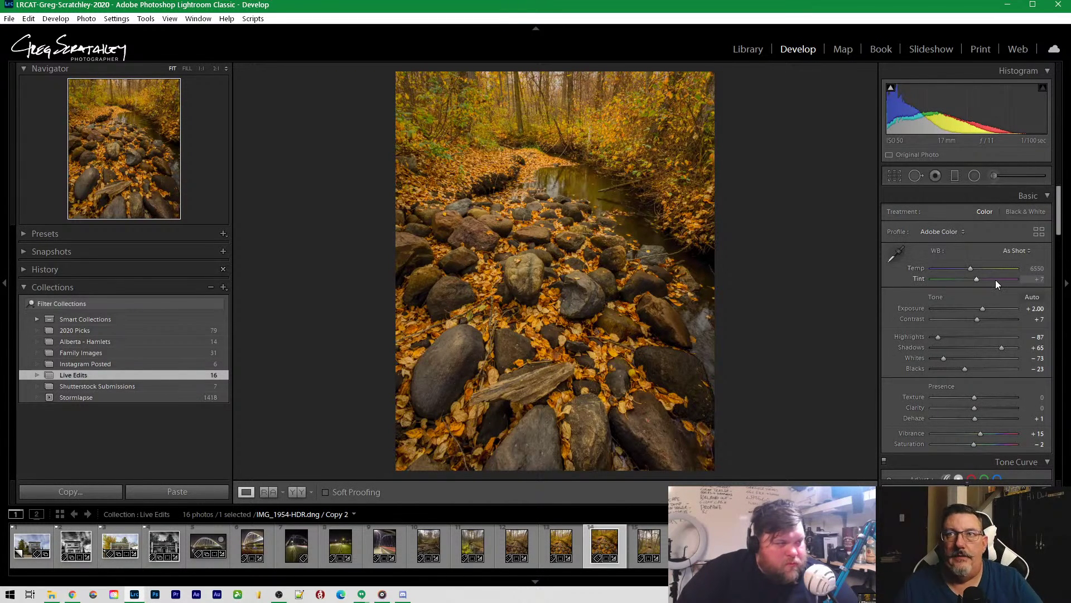
Cool the copy's white balance temperature to 4933 and set its exposure to +2.13
{"action": "left_click_drag", "start_coordinate": [970, 270], "coordinate": [962, 270]}
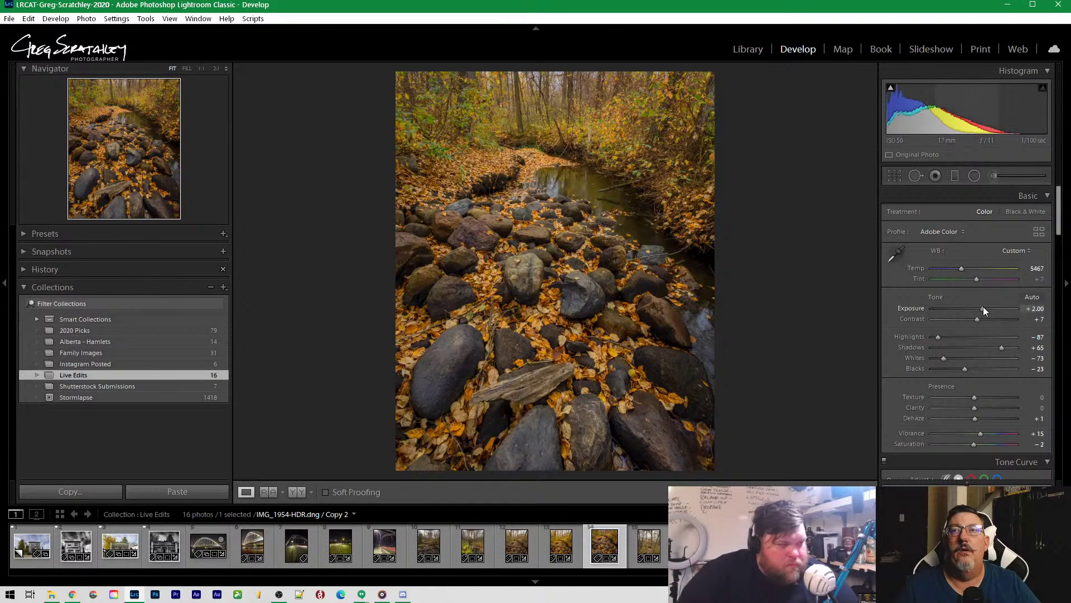
{"action": "left_click_drag", "start_coordinate": [982, 311], "coordinate": [982, 313]}
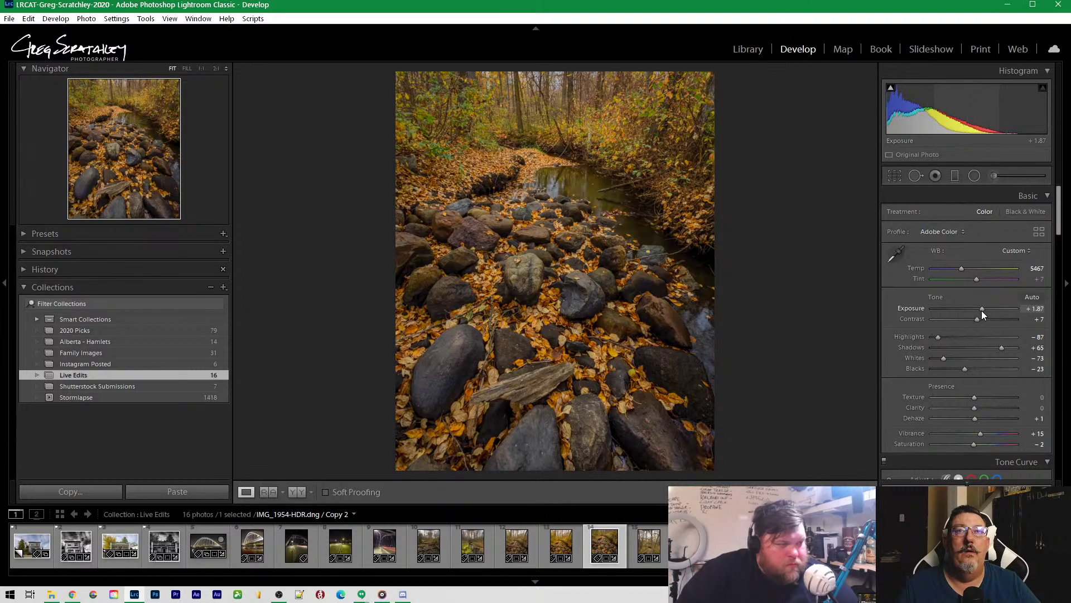
{"action": "key", "text": "ctrl+z"}
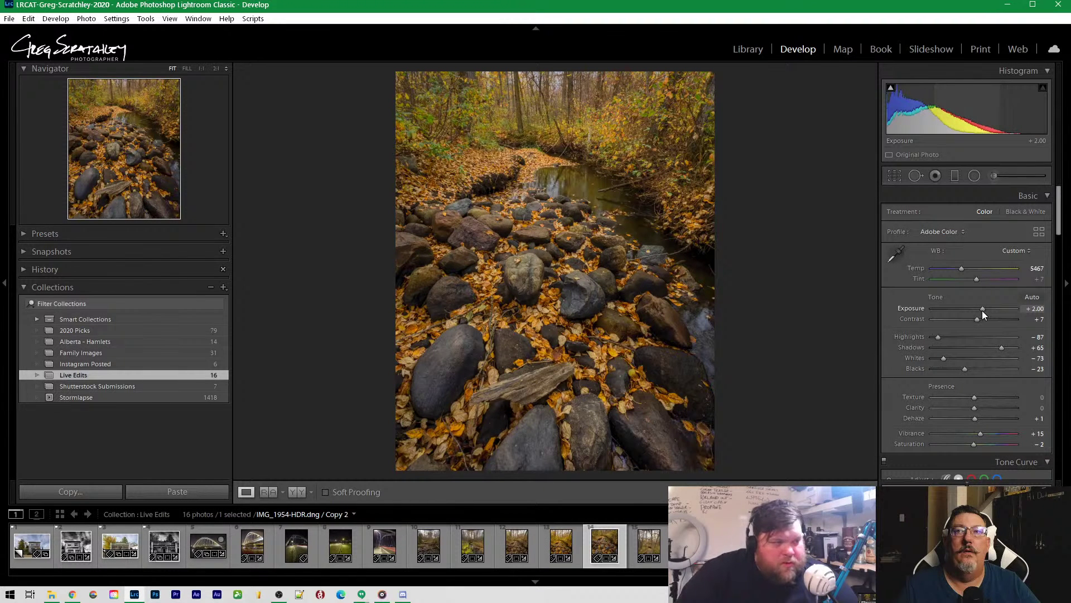
{"action": "left_click_drag", "start_coordinate": [982, 310], "coordinate": [984, 310]}
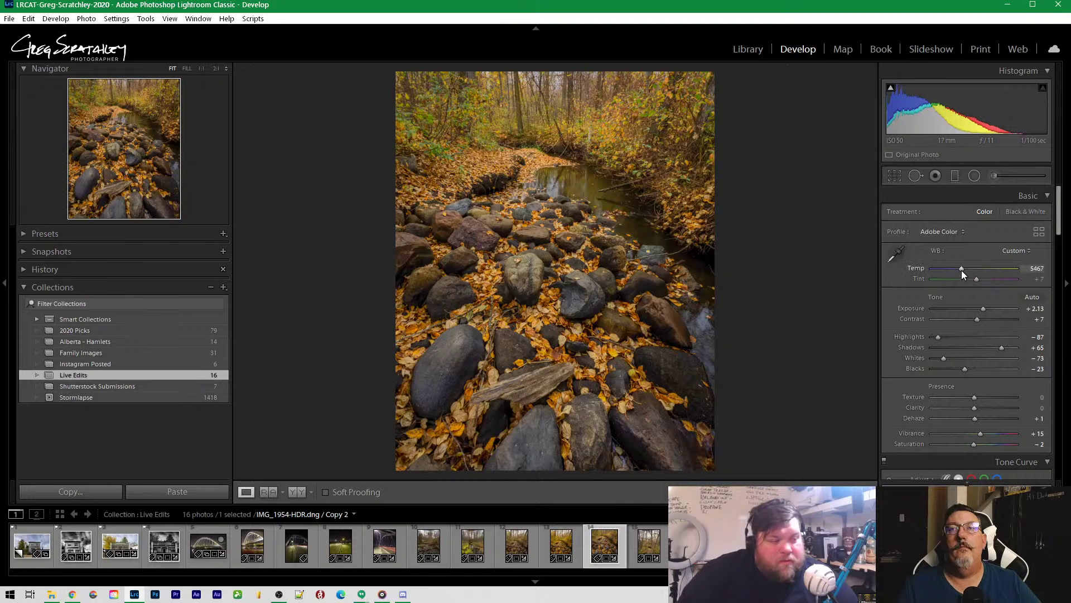
{"action": "left_click_drag", "start_coordinate": [962, 270], "coordinate": [958, 270]}
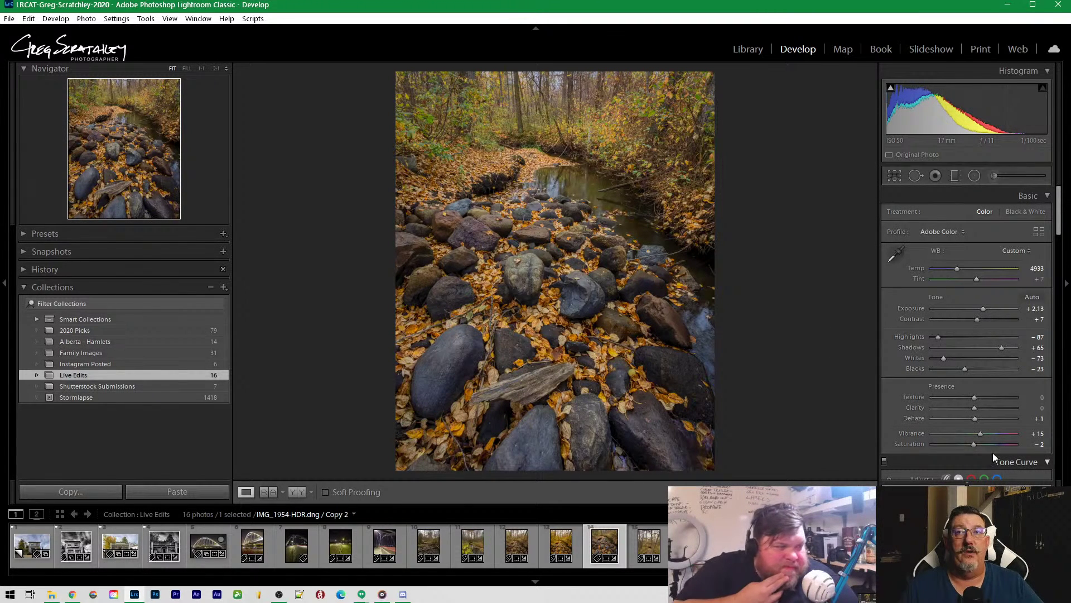
Set the copy's texture to −7, clarity to +1 and dehaze to +12
{"action": "left_click_drag", "start_coordinate": [976, 420], "coordinate": [972, 397]}
{"action": "left_click", "coordinate": [977, 407]}
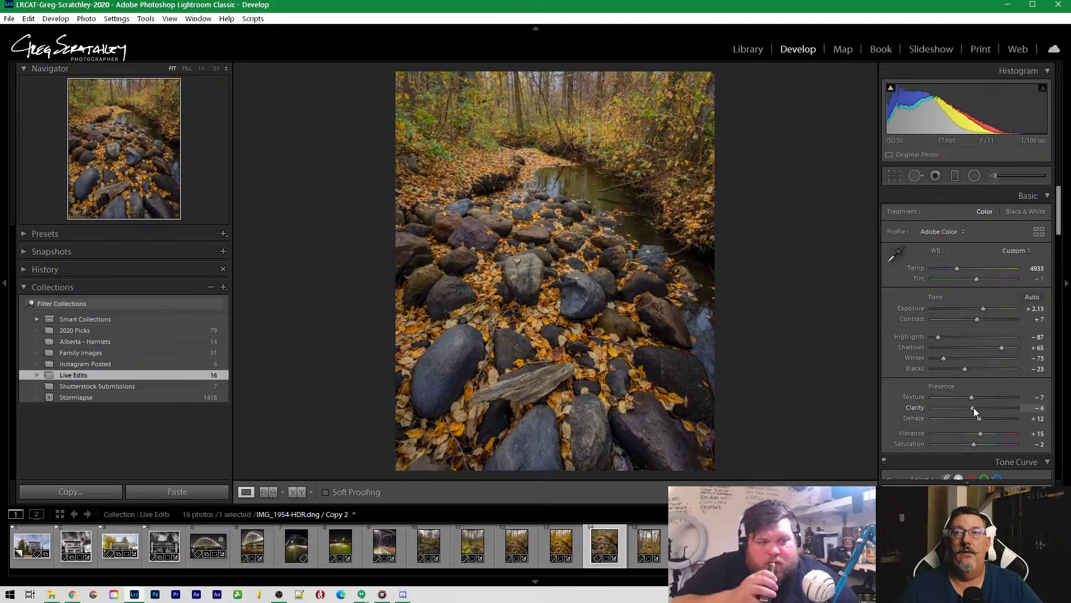
{"action": "left_click_drag", "start_coordinate": [973, 408], "coordinate": [975, 408]}
Examine the rocks, leaves and creek water at full magnification, then return to the fitted view
{"action": "left_click", "coordinate": [574, 295]}
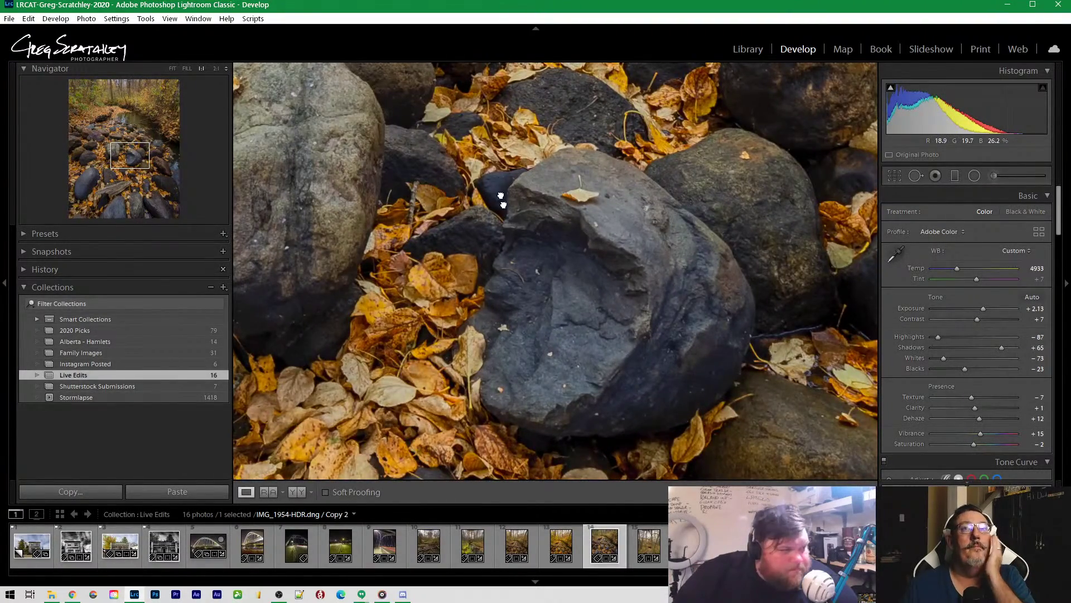
{"action": "left_click_drag", "start_coordinate": [497, 196], "coordinate": [605, 385]}
{"action": "left_click_drag", "start_coordinate": [484, 240], "coordinate": [612, 386]}
{"action": "mouse_move", "coordinate": [556, 261]}
{"action": "left_mouse_down"}
{"action": "mouse_move", "coordinate": [698, 398]}
{"action": "mouse_move", "coordinate": [482, 326]}
{"action": "left_mouse_up"}
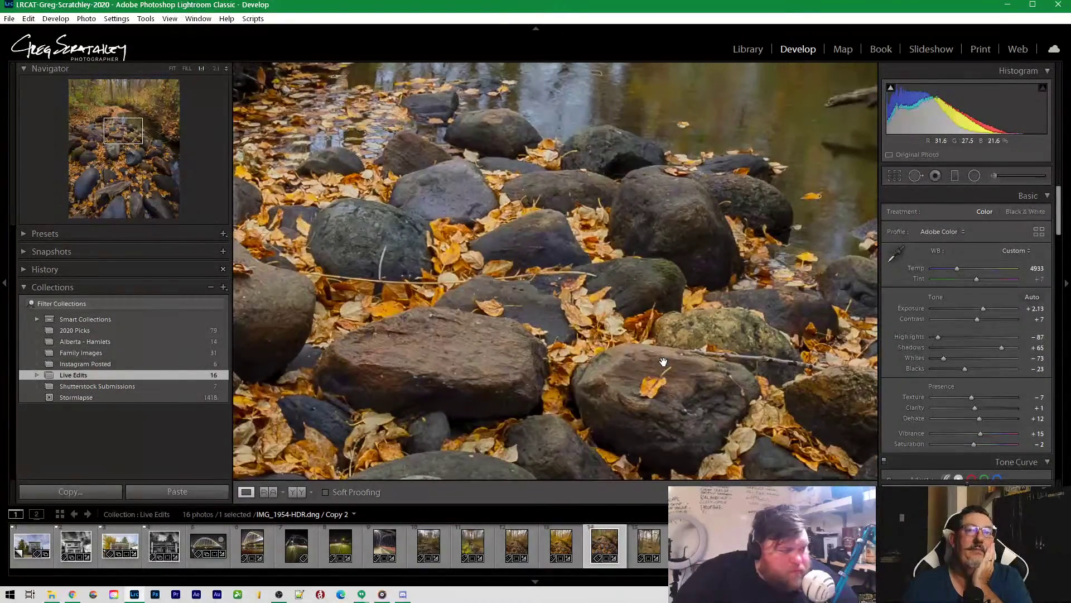
{"action": "left_click_drag", "start_coordinate": [683, 379], "coordinate": [609, 420]}
{"action": "left_click_drag", "start_coordinate": [547, 268], "coordinate": [541, 371]}
{"action": "left_click_drag", "start_coordinate": [535, 291], "coordinate": [547, 350]}
{"action": "mouse_move", "coordinate": [511, 244]}
{"action": "left_mouse_down"}
{"action": "mouse_move", "coordinate": [572, 359]}
{"action": "mouse_move", "coordinate": [524, 282]}
{"action": "left_mouse_up"}
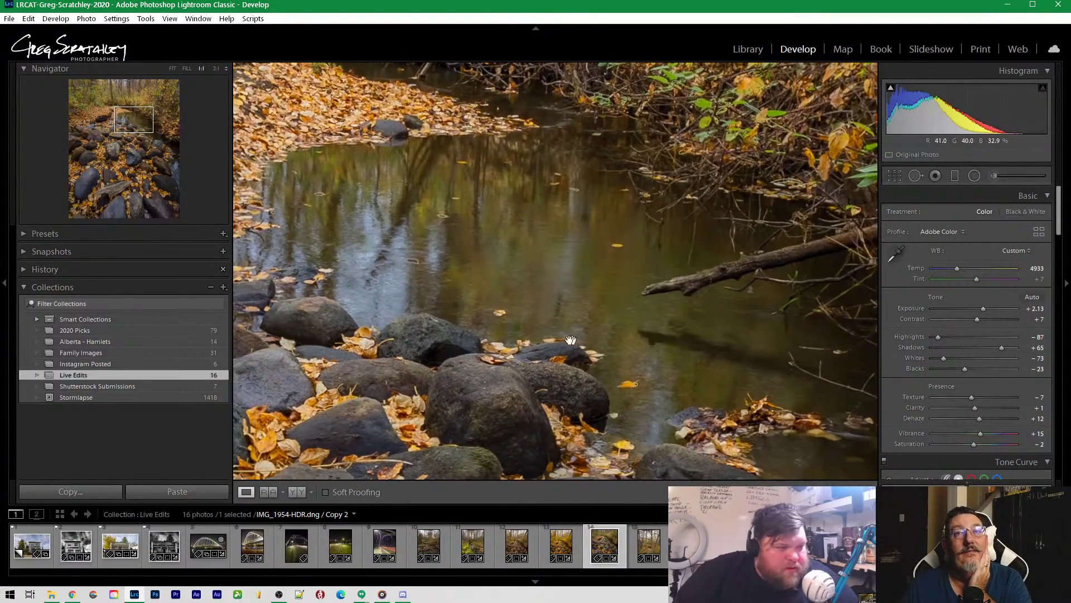
{"action": "left_click", "coordinate": [580, 342]}
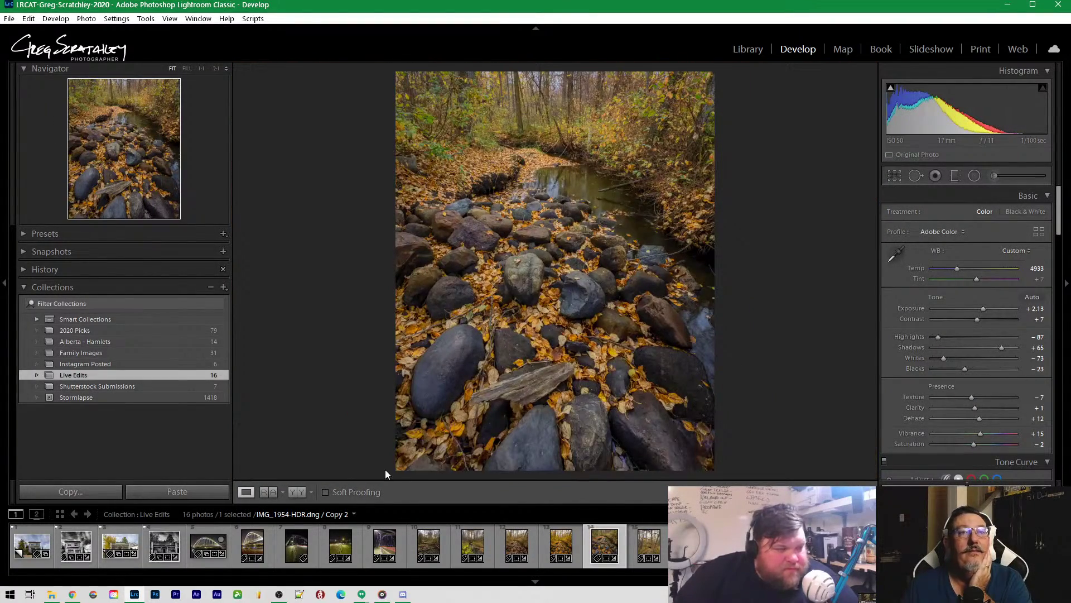
Compare the copy before and after editing in side-by-side and split views, then return to the single-image view
{"action": "left_click", "coordinate": [291, 493]}
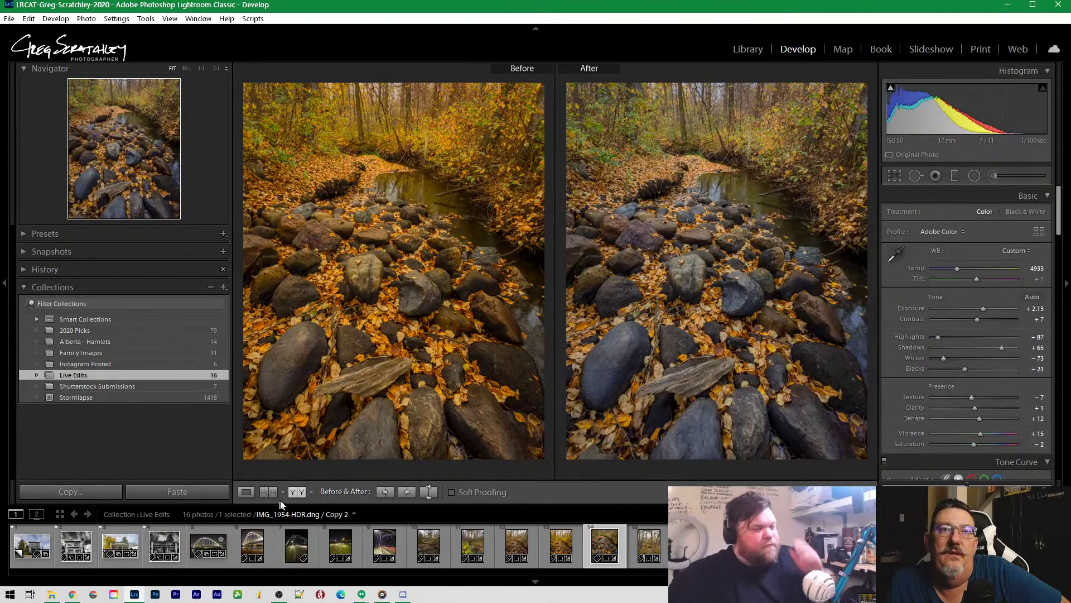
{"action": "left_click", "coordinate": [297, 491]}
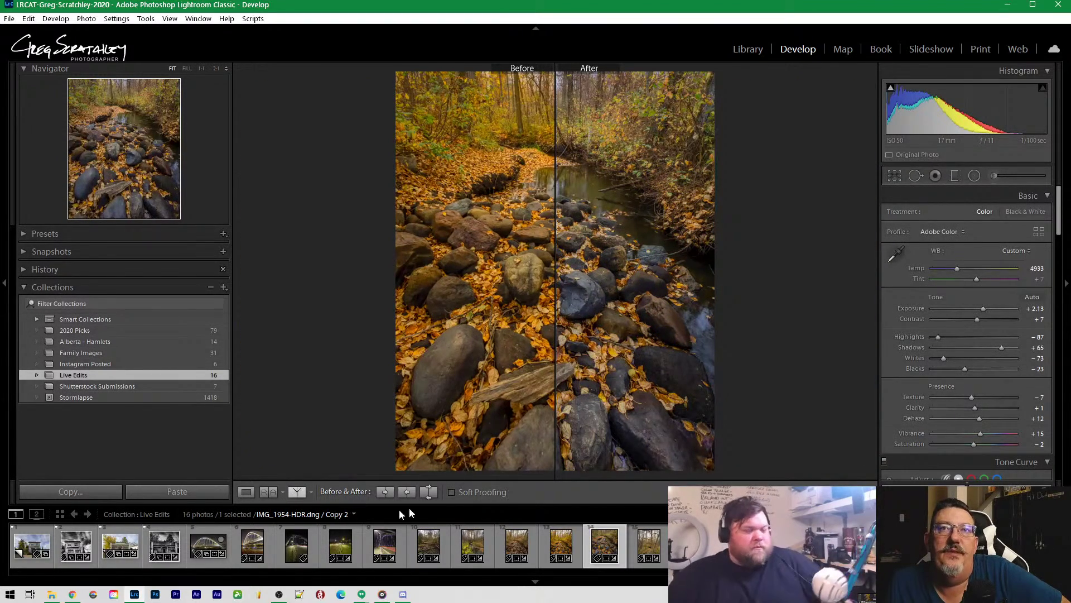
{"action": "left_click", "coordinate": [302, 493]}
{"action": "left_click", "coordinate": [302, 494]}
{"action": "left_click", "coordinate": [302, 493]}
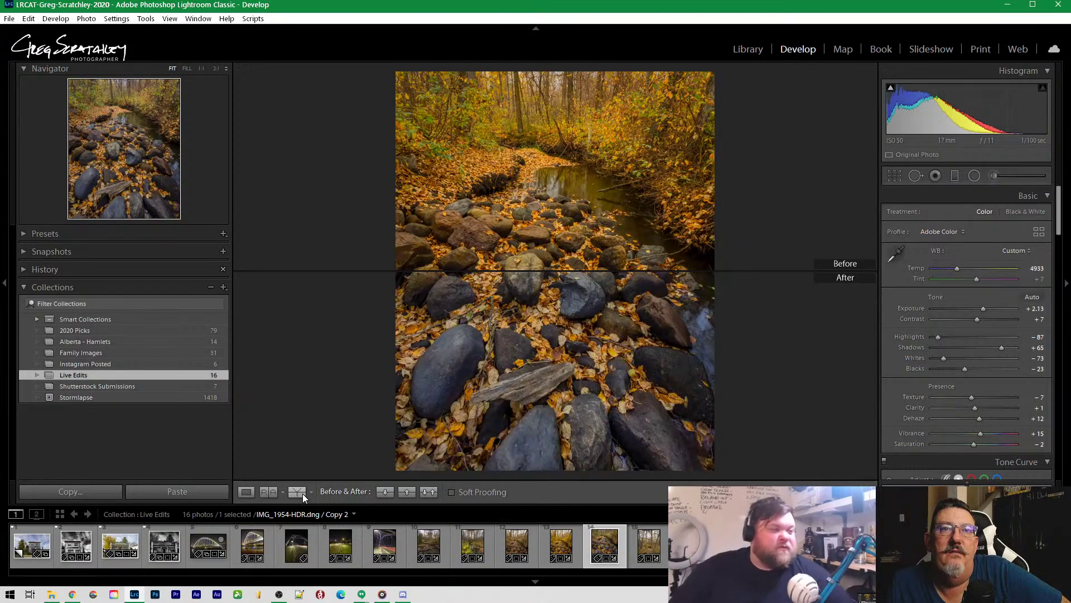
{"action": "left_click", "coordinate": [247, 492]}
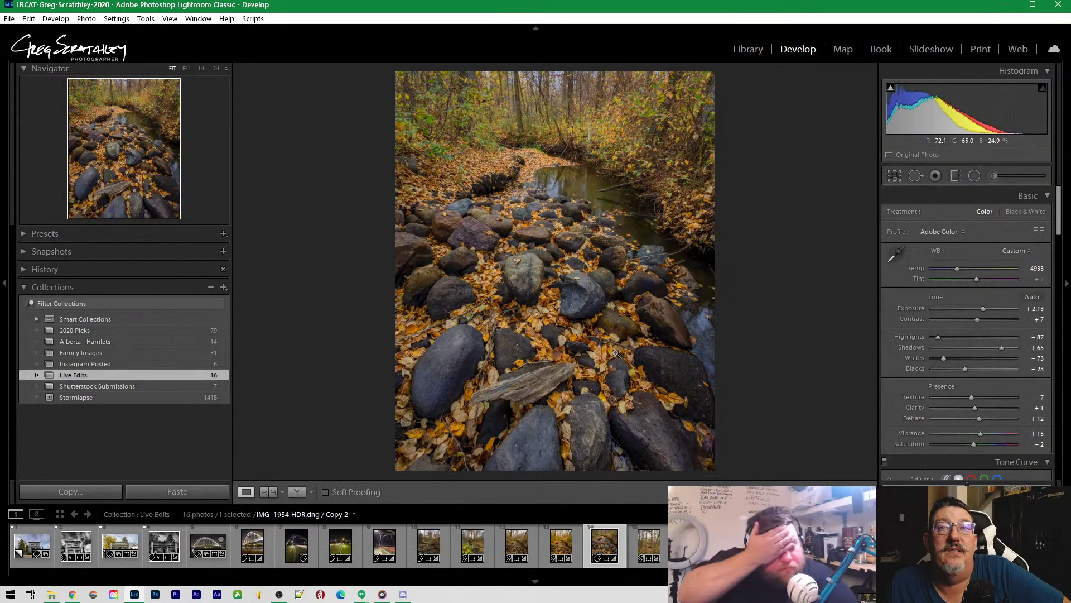
Set the red primary hue to +1 in the colour calibration settings
{"action": "scroll", "coordinate": [981, 385], "scroll_direction": "down", "scroll_amount": 3}
{"action": "scroll", "coordinate": [978, 380], "scroll_direction": "down", "scroll_amount": 12}
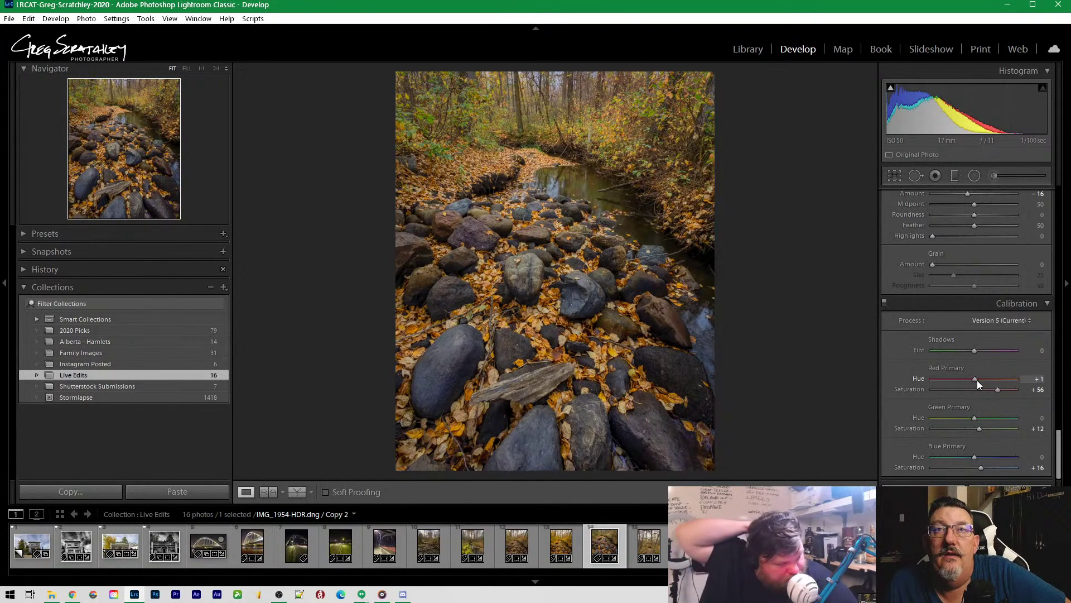
{"action": "left_click_drag", "start_coordinate": [995, 380], "coordinate": [976, 383]}
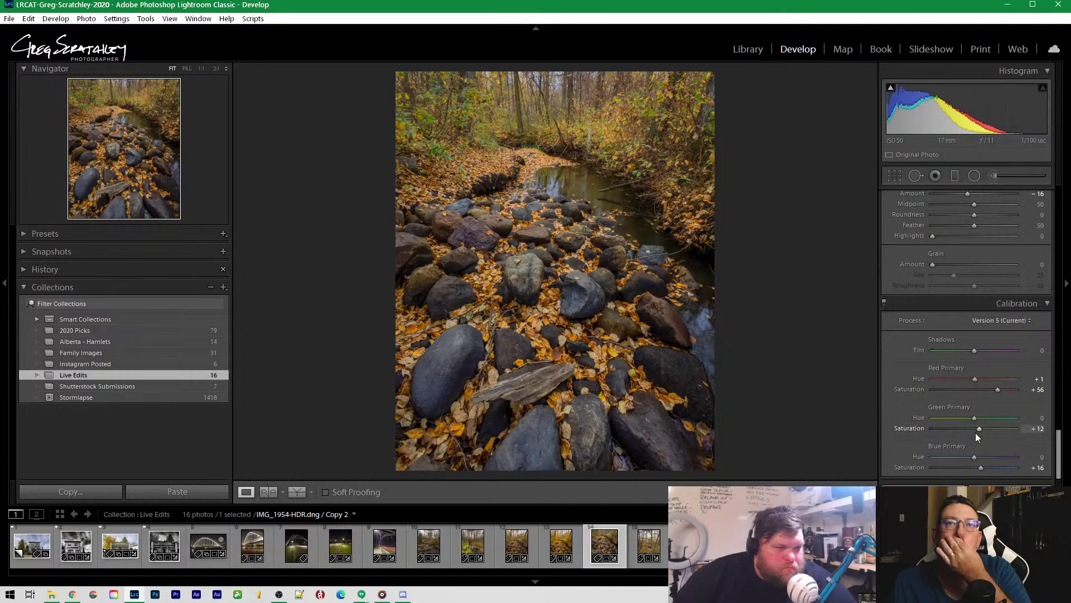
Boost the leaf colours with the targeted saturation adjustment, bringing orange to +81 and yellow to +21
{"action": "scroll", "coordinate": [946, 340], "scroll_direction": "up", "scroll_amount": 10}
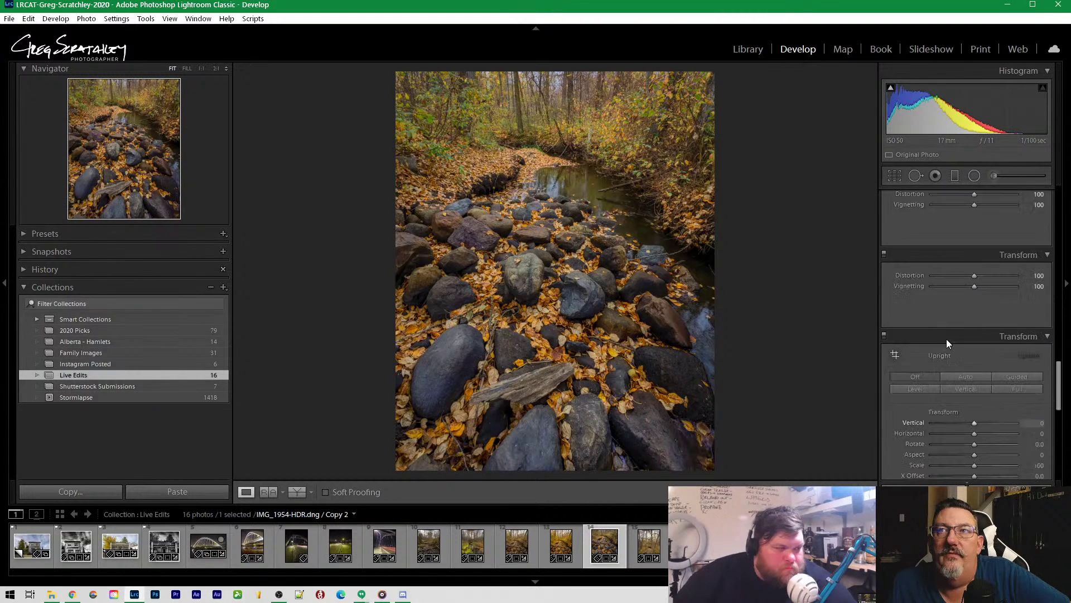
{"action": "scroll", "coordinate": [942, 365], "scroll_direction": "down", "scroll_amount": 3}
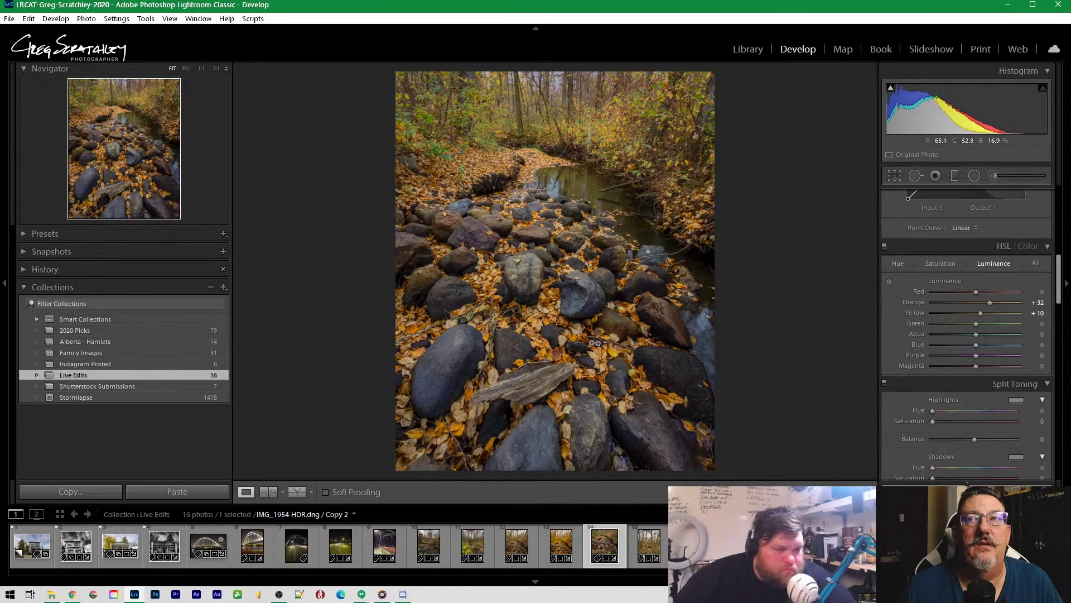
{"action": "left_click", "coordinate": [887, 283]}
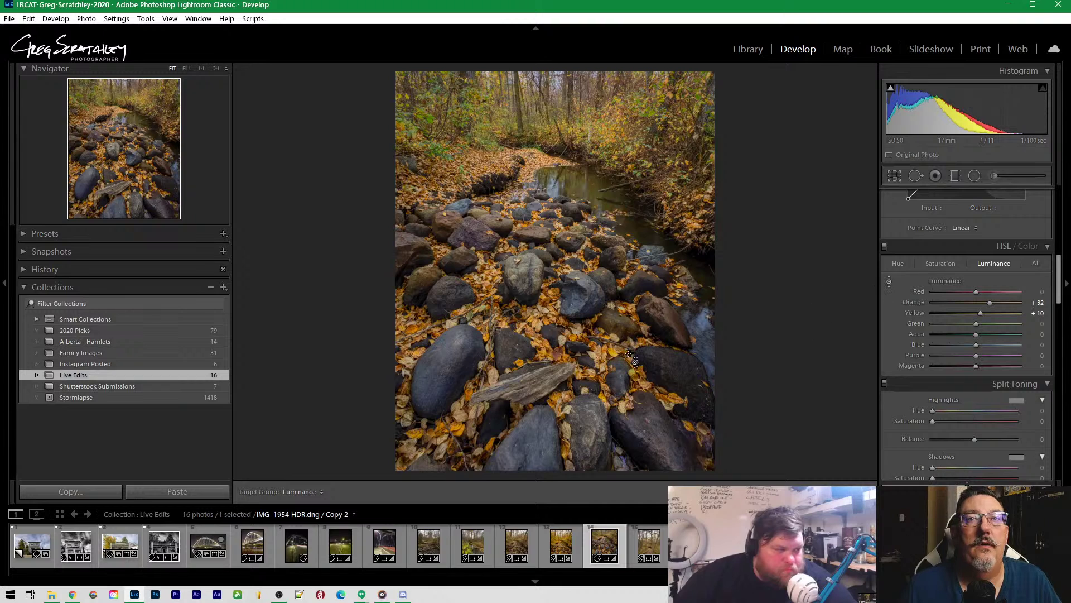
{"action": "left_click", "coordinate": [940, 263]}
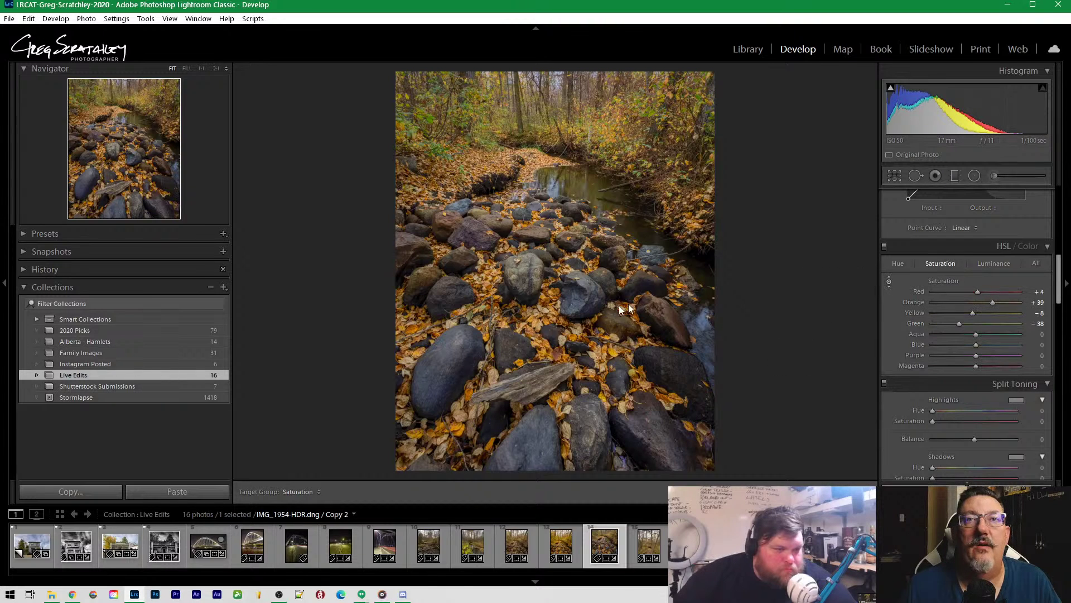
{"action": "left_click_drag", "start_coordinate": [539, 332], "coordinate": [536, 295]}
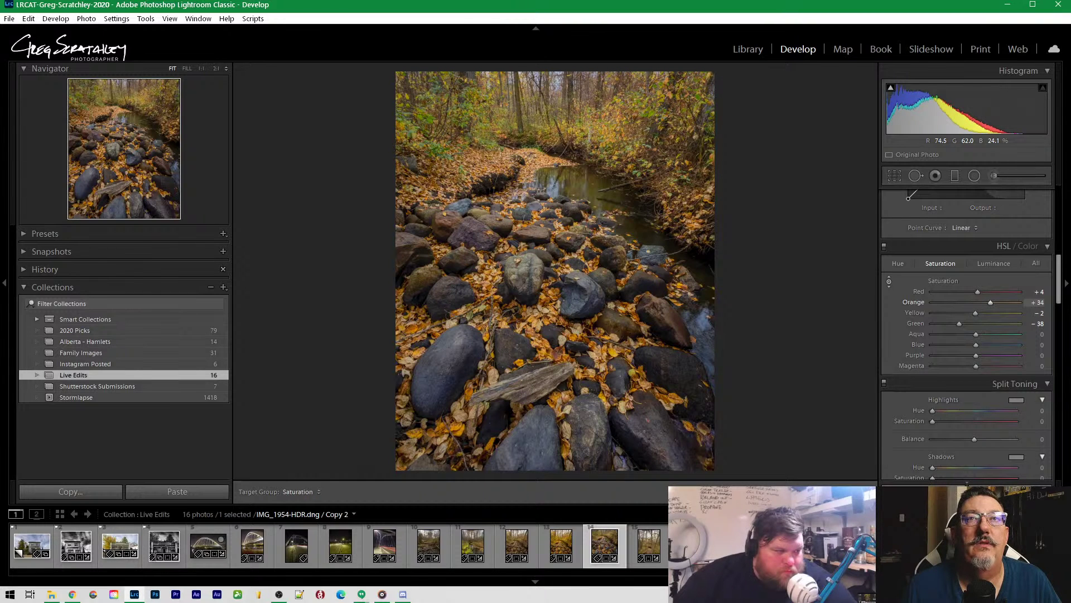
{"action": "left_click_drag", "start_coordinate": [537, 292], "coordinate": [537, 282]}
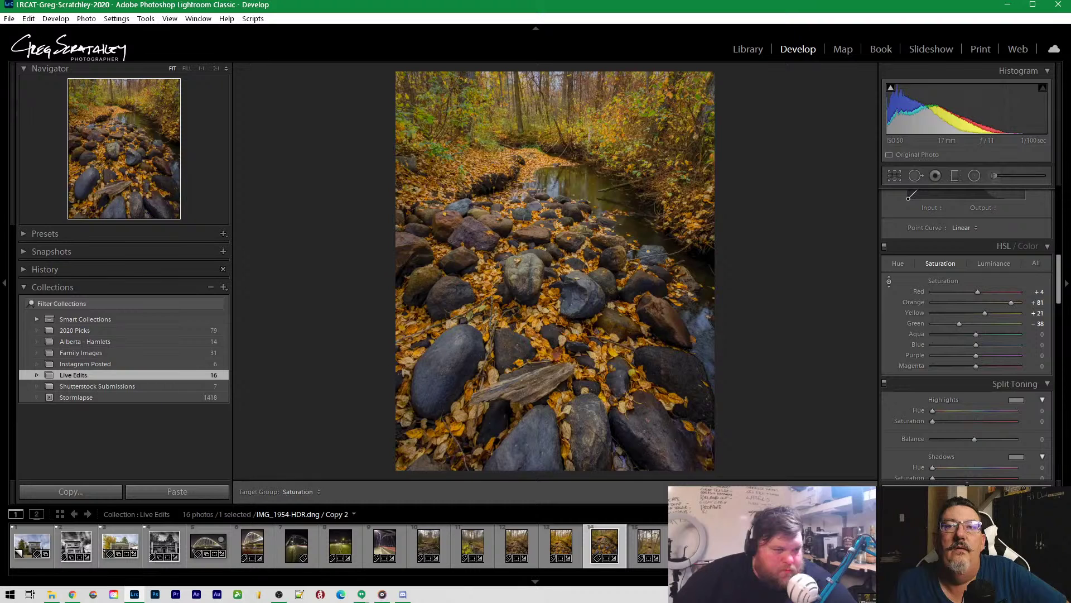
{"action": "key", "text": "Escape"}
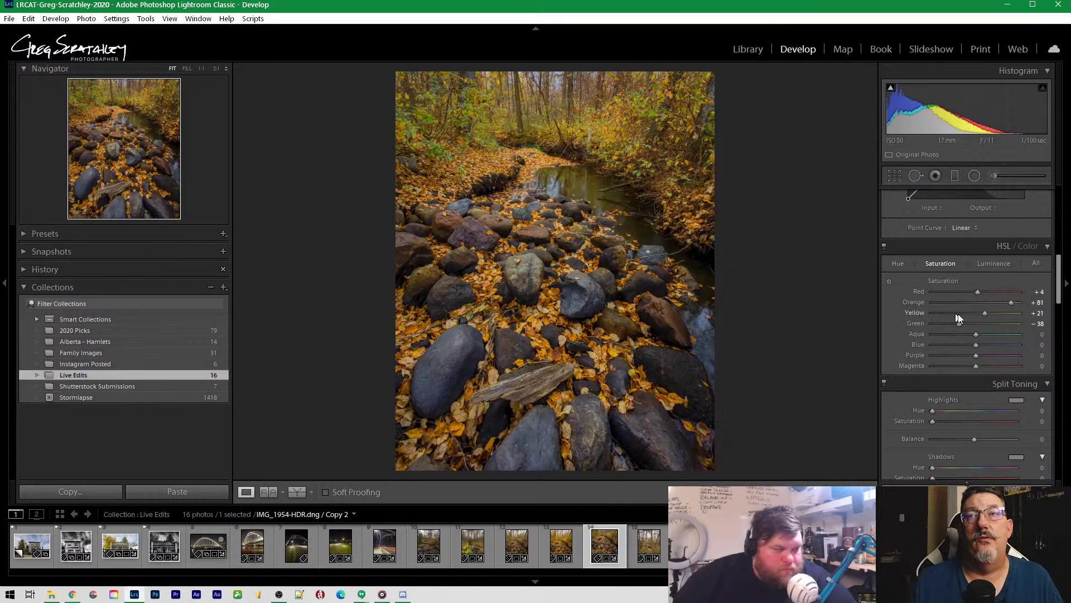
Paint a new adjustment brush mask over the background trees and check its pin and overlay display
{"action": "left_click", "coordinate": [993, 175]}
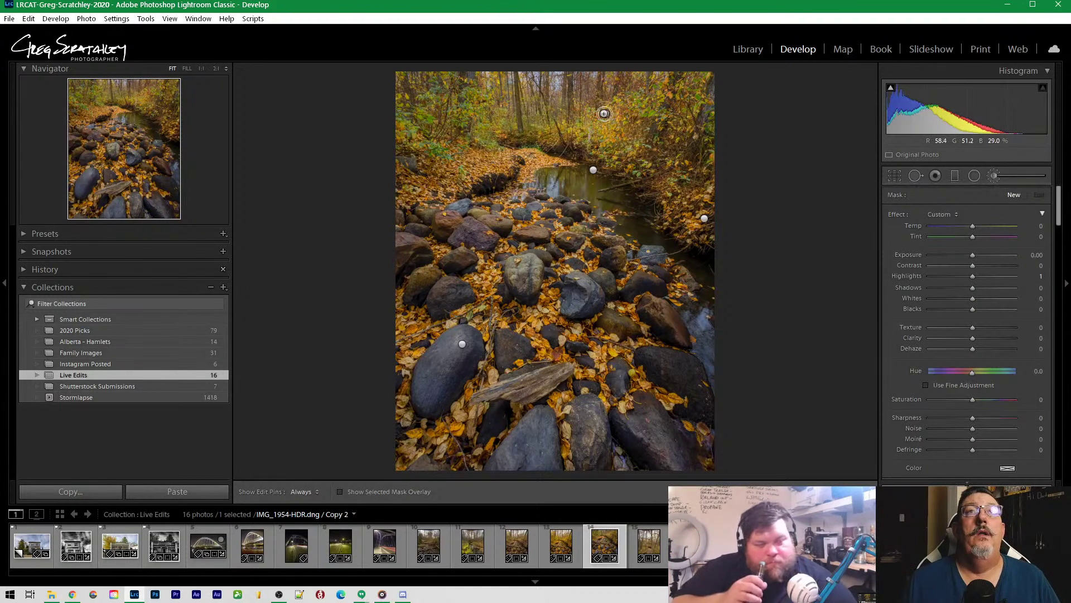
{"action": "left_click", "coordinate": [557, 105]}
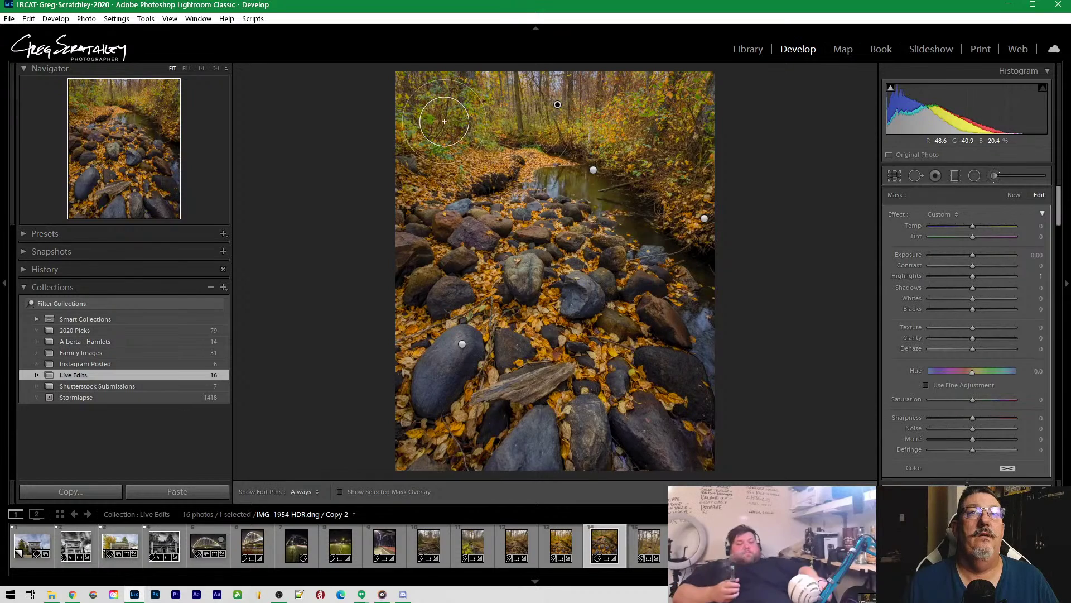
{"action": "key", "text": "h"}
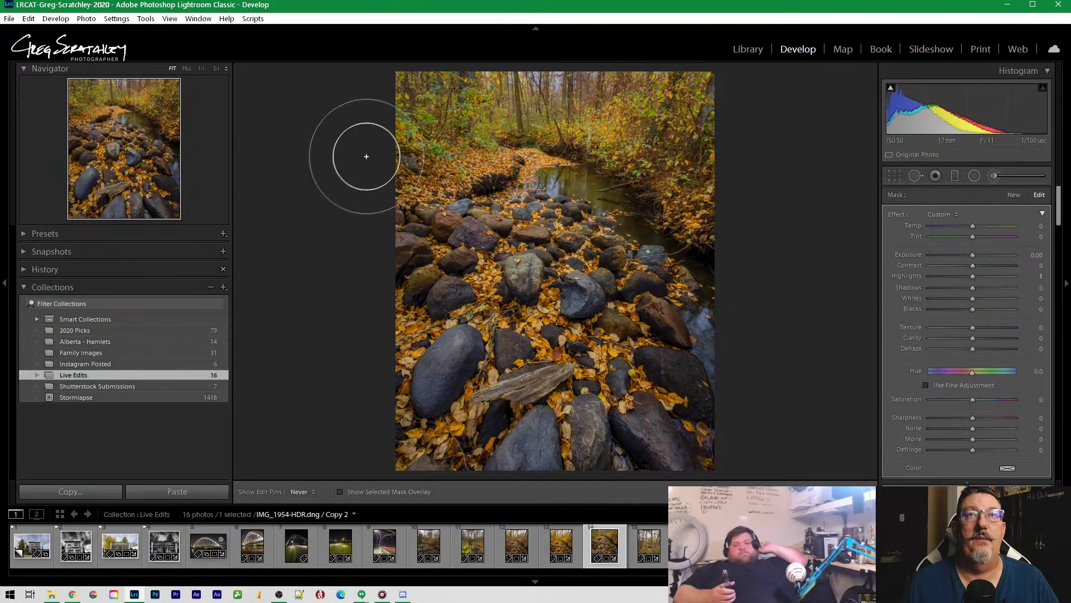
{"action": "key", "text": "h"}
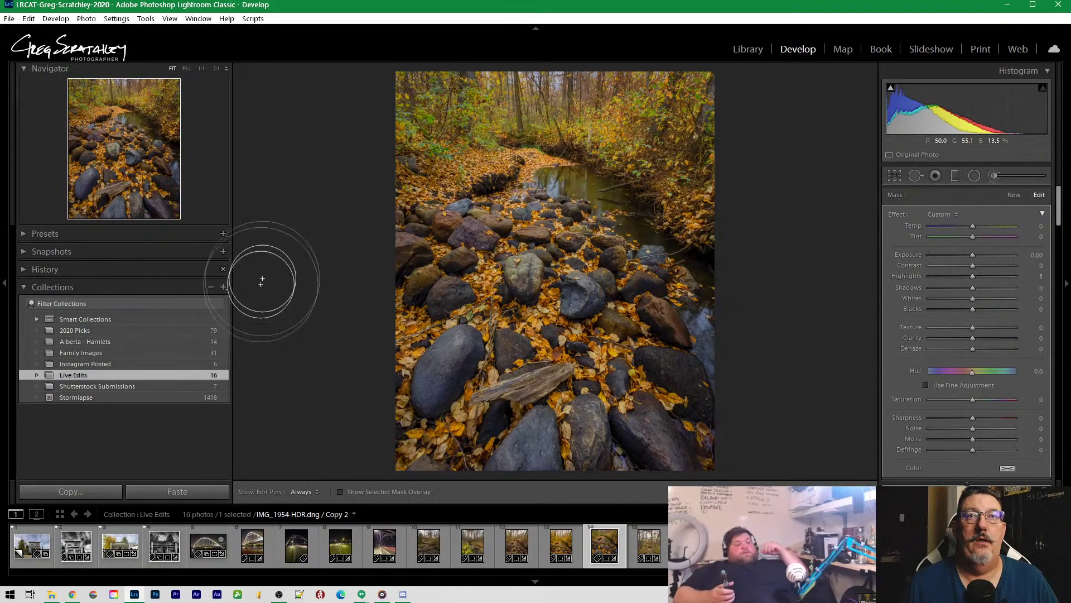
{"action": "left_click", "coordinate": [339, 492]}
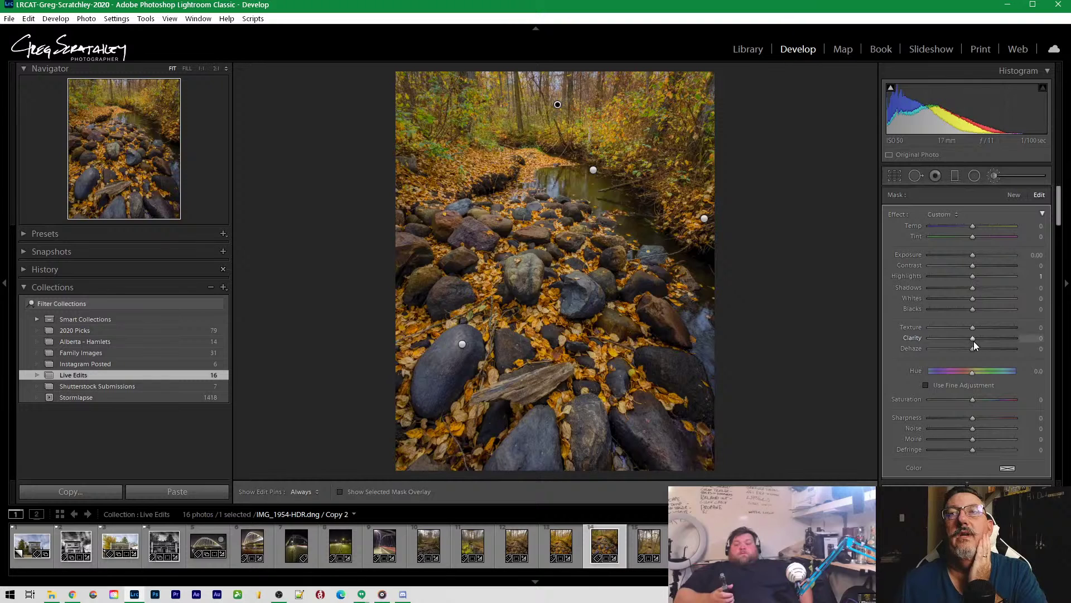
Set the background tree mask's clarity to −93 and saturation to −31, and leave the adjustment brush
{"action": "left_click_drag", "start_coordinate": [973, 339], "coordinate": [948, 340]}
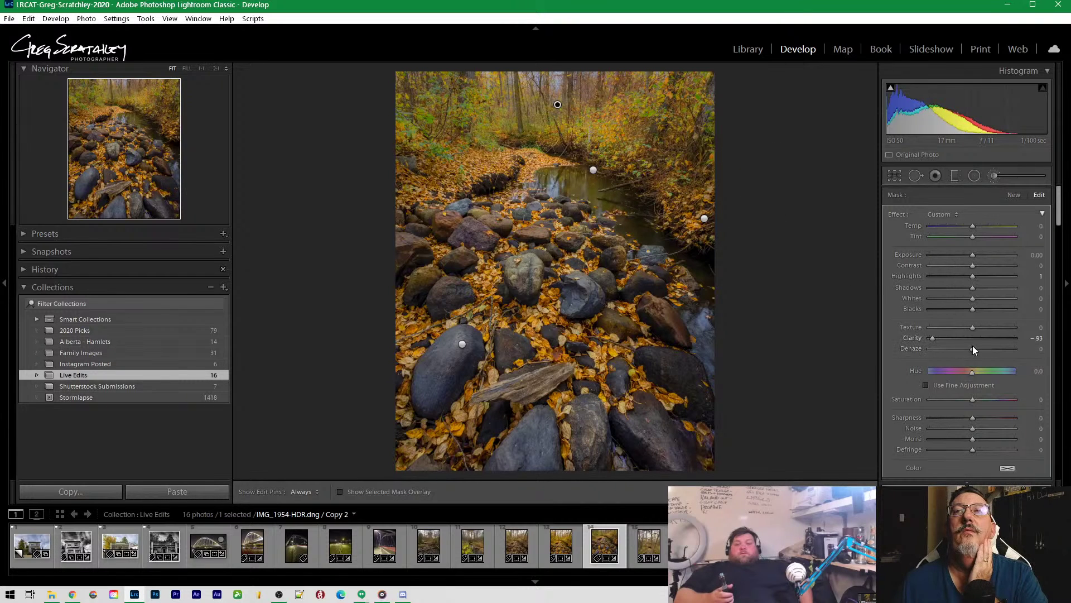
{"action": "left_click_drag", "start_coordinate": [972, 400], "coordinate": [965, 402]}
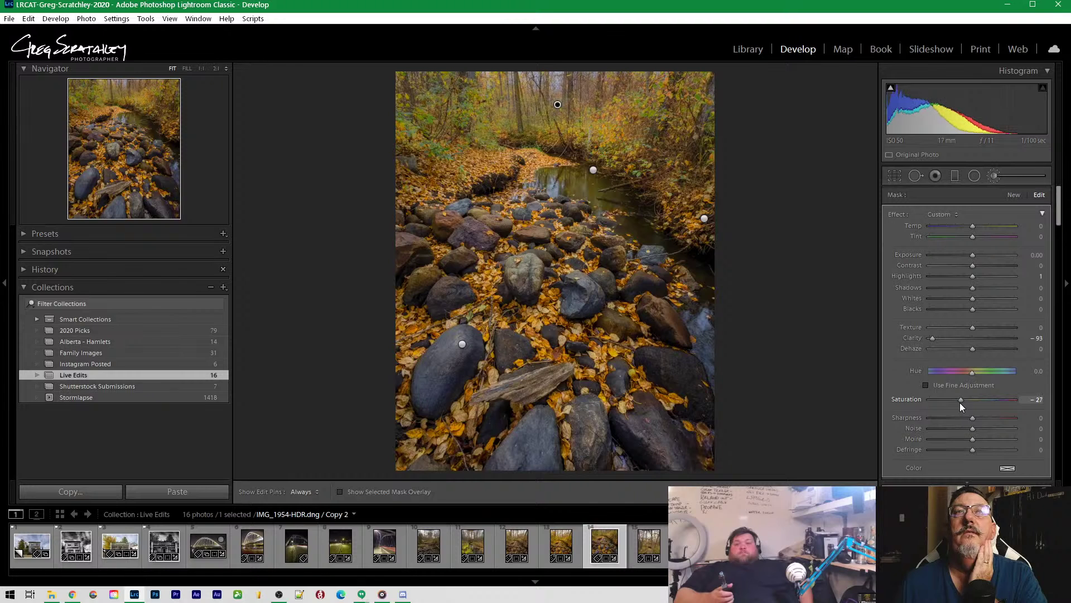
{"action": "left_click_drag", "start_coordinate": [958, 403], "coordinate": [959, 403]}
{"action": "key", "text": "k"}
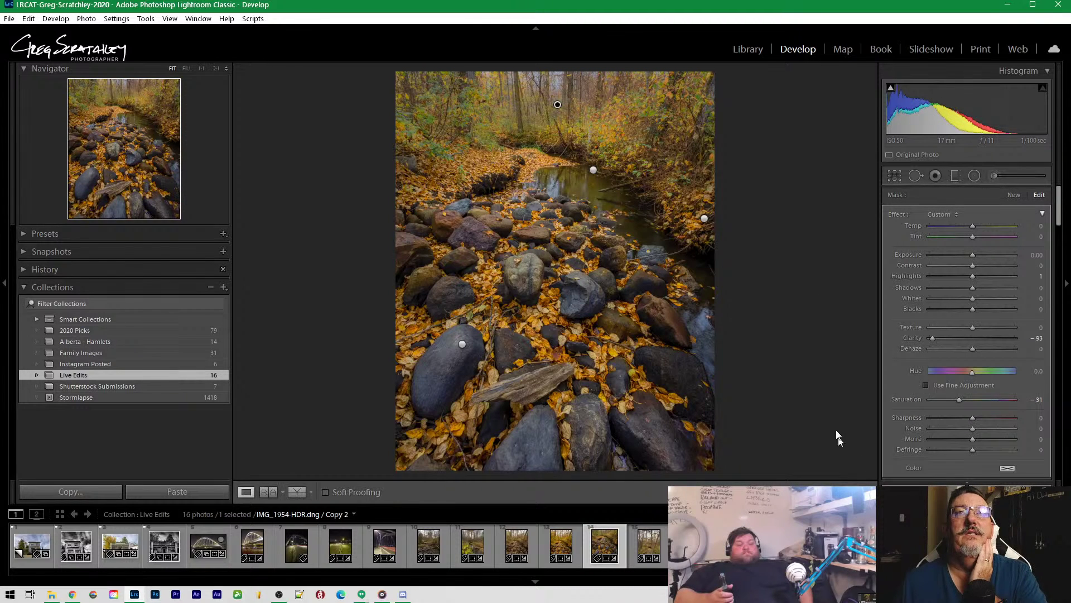
Inspect the softened background, creek and foreground rocks up close, then review the HSL saturation settings
{"action": "left_click", "coordinate": [495, 142]}
{"action": "left_click_drag", "start_coordinate": [625, 208], "coordinate": [572, 318]}
{"action": "left_click_drag", "start_coordinate": [501, 316], "coordinate": [491, 374]}
{"action": "left_click_drag", "start_coordinate": [576, 211], "coordinate": [569, 177]}
{"action": "left_click", "coordinate": [443, 294]}
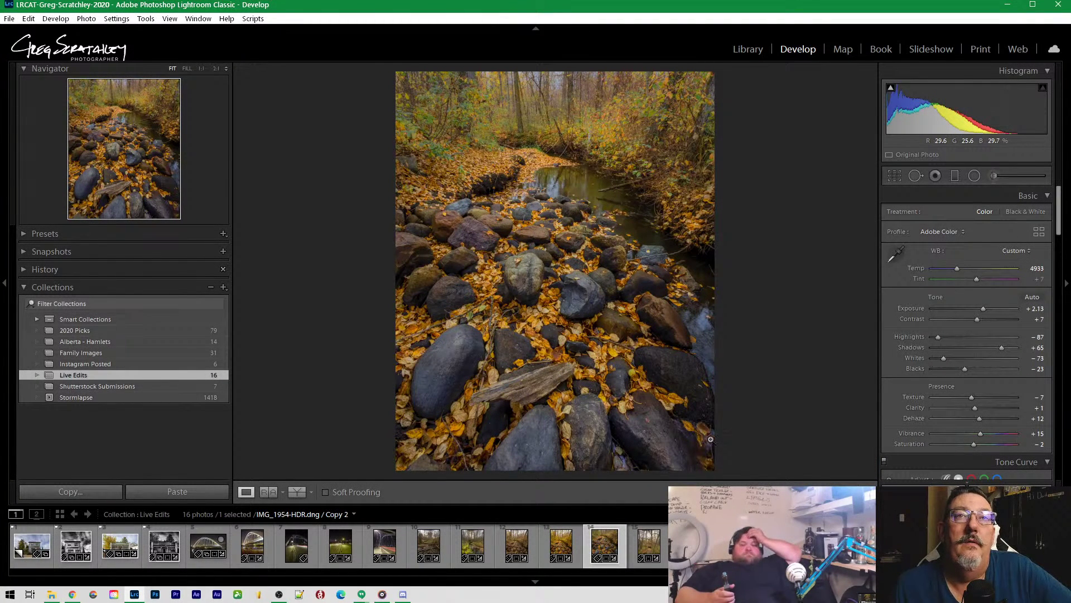
{"action": "scroll", "coordinate": [947, 427], "scroll_direction": "down", "scroll_amount": 5}
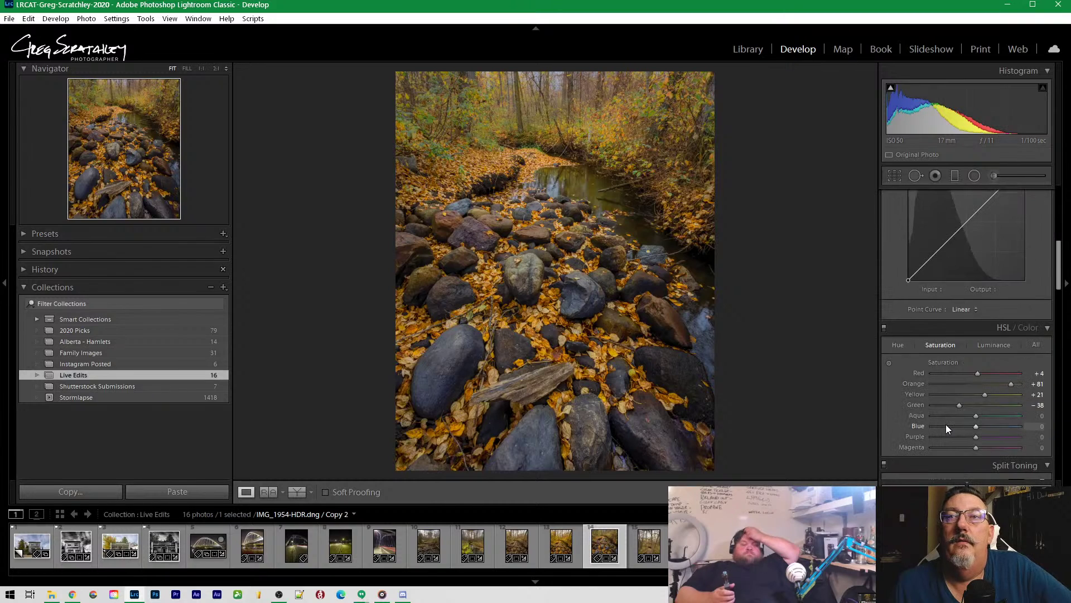
Set the creek photo's post-crop vignetting amount to −21 in the effects settings
{"action": "scroll", "coordinate": [947, 426], "scroll_direction": "down", "scroll_amount": 6}
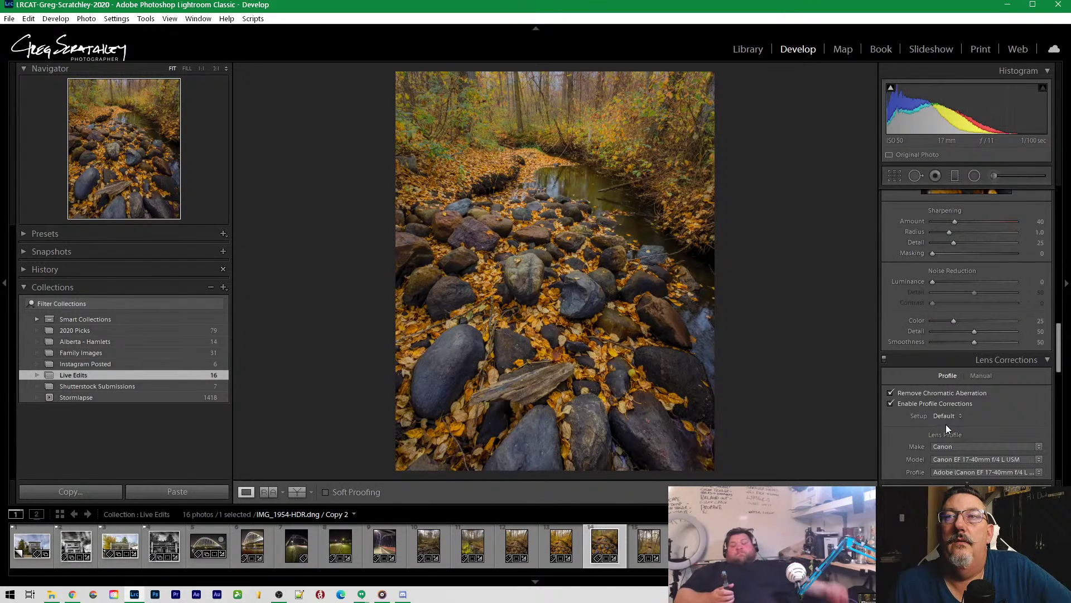
{"action": "scroll", "coordinate": [946, 423], "scroll_direction": "up", "scroll_amount": 1}
{"action": "scroll", "coordinate": [946, 419], "scroll_direction": "down", "scroll_amount": 2}
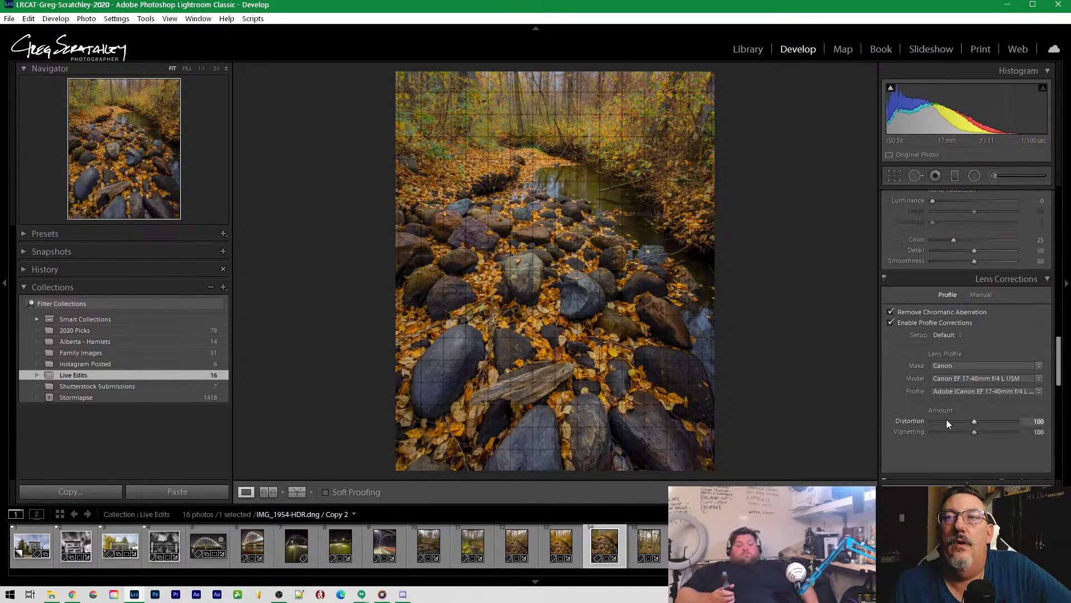
{"action": "scroll", "coordinate": [946, 420], "scroll_direction": "down", "scroll_amount": 6}
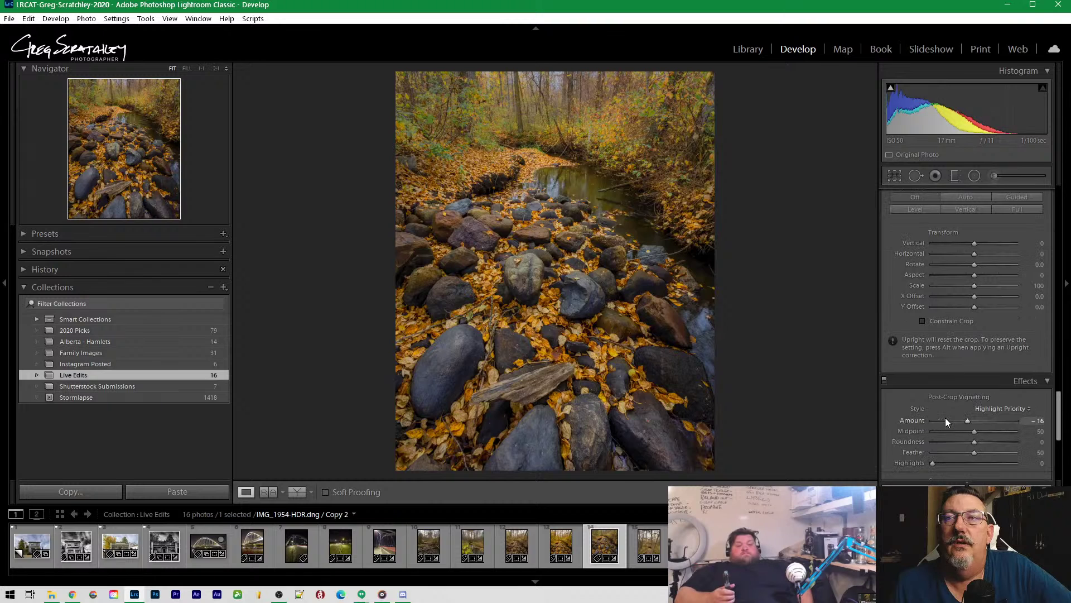
{"action": "left_click_drag", "start_coordinate": [967, 420], "coordinate": [959, 420]}
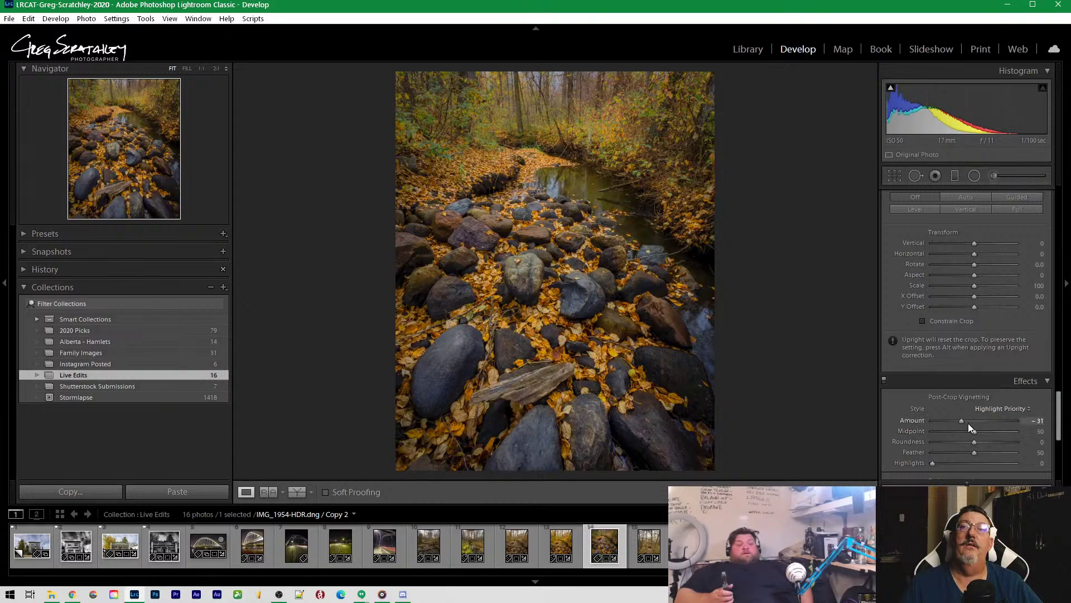
{"action": "left_click_drag", "start_coordinate": [965, 422], "coordinate": [969, 422]}
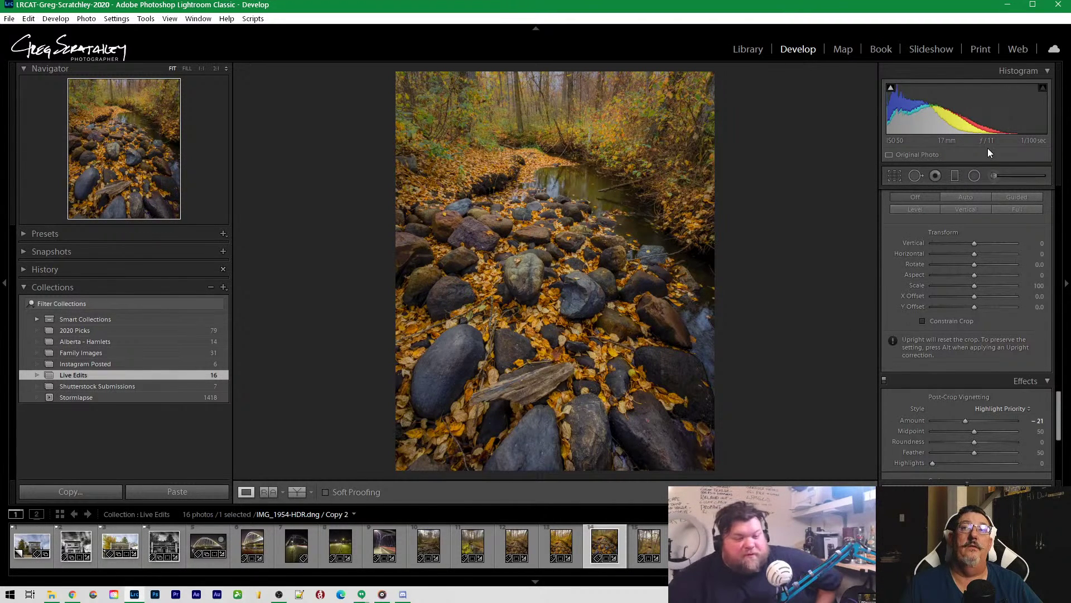
Paint a new adjustment brush mask over the dark foreground rocks in the creek photo's lower right corner
{"action": "left_click", "coordinate": [993, 176]}
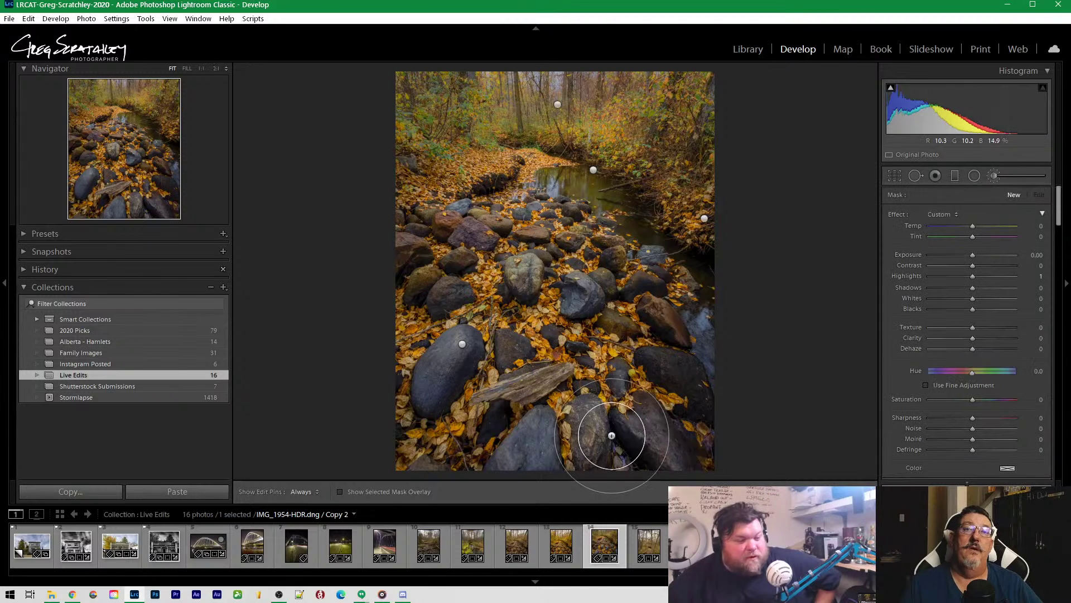
{"action": "scroll", "coordinate": [635, 429], "scroll_direction": "down", "scroll_amount": 8}
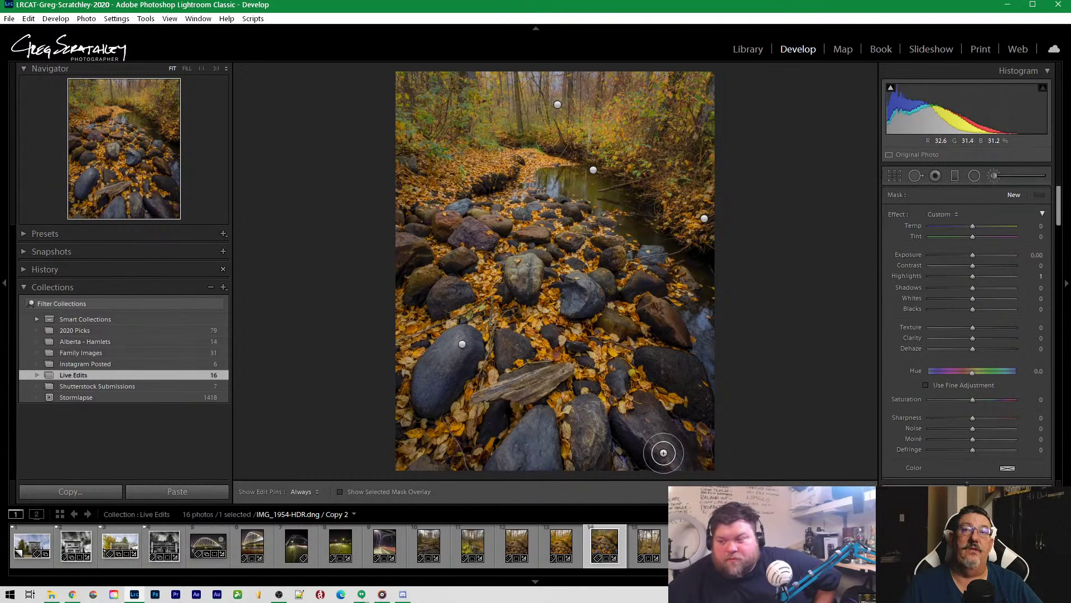
{"action": "key", "text": "h"}
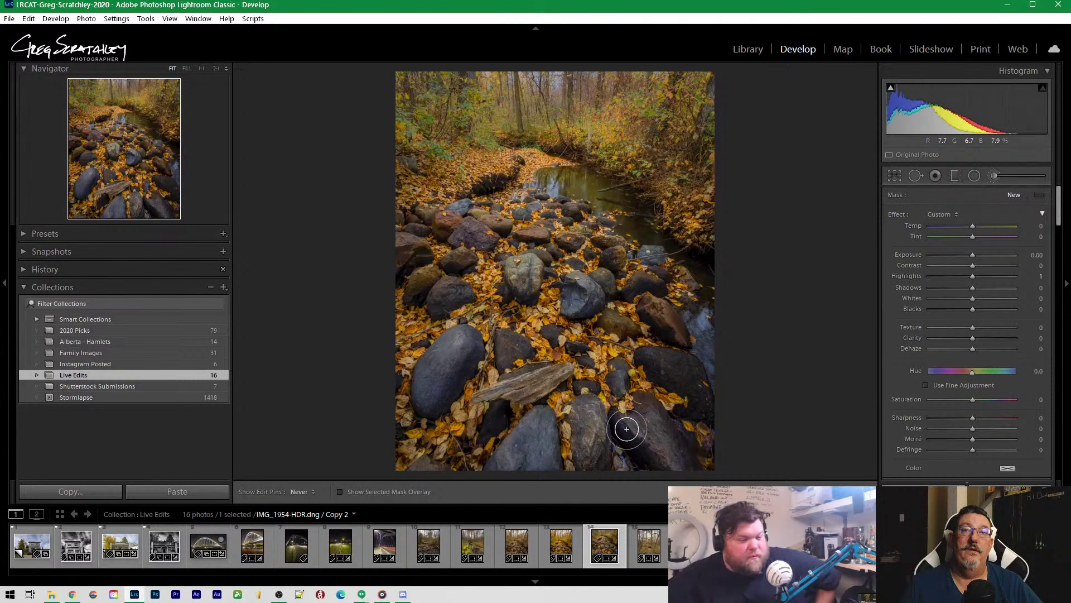
{"action": "mouse_move", "coordinate": [621, 427]}
{"action": "left_mouse_down"}
{"action": "mouse_move", "coordinate": [618, 411]}
{"action": "mouse_move", "coordinate": [615, 476]}
{"action": "left_mouse_up"}
{"action": "key", "text": "h"}
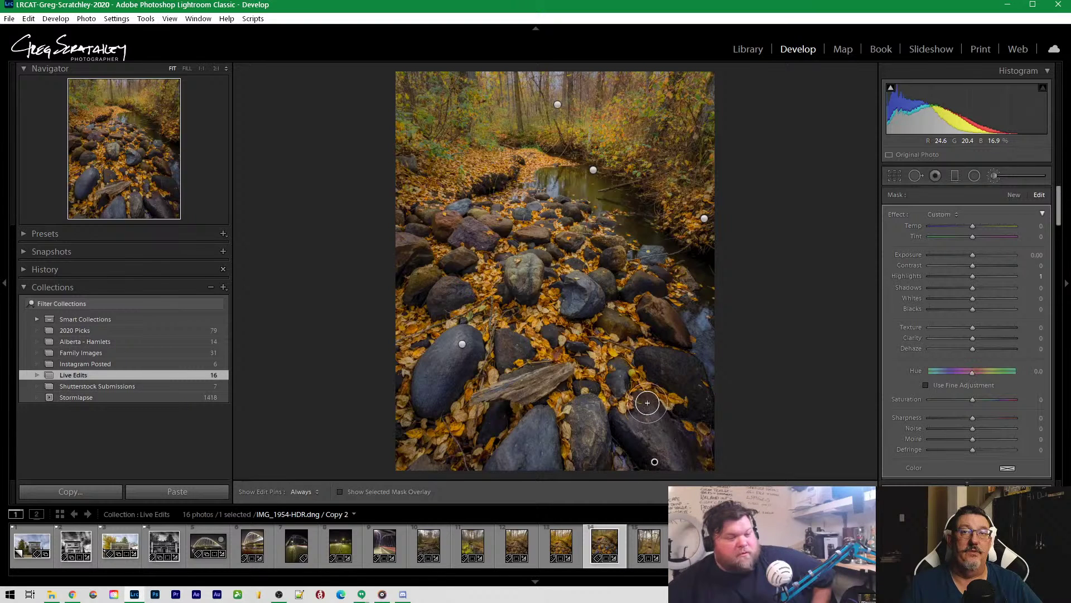
{"action": "mouse_move", "coordinate": [654, 416]}
{"action": "left_mouse_down"}
{"action": "mouse_move", "coordinate": [682, 448]}
{"action": "mouse_move", "coordinate": [686, 477]}
{"action": "mouse_move", "coordinate": [683, 385]}
{"action": "mouse_move", "coordinate": [648, 361]}
{"action": "left_mouse_up"}
{"action": "key", "text": "h"}
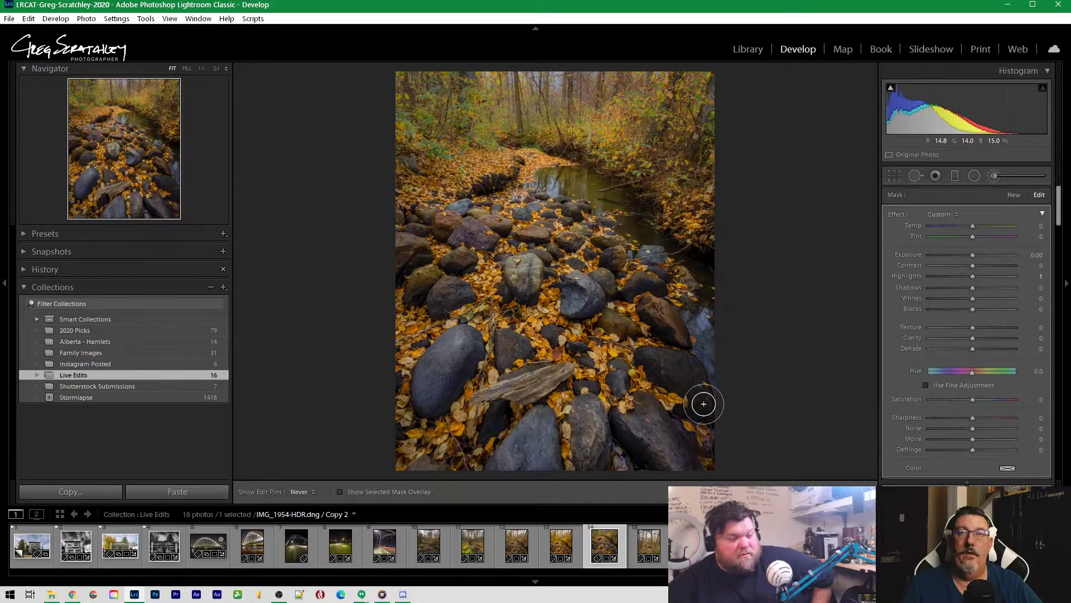
{"action": "key", "text": "h"}
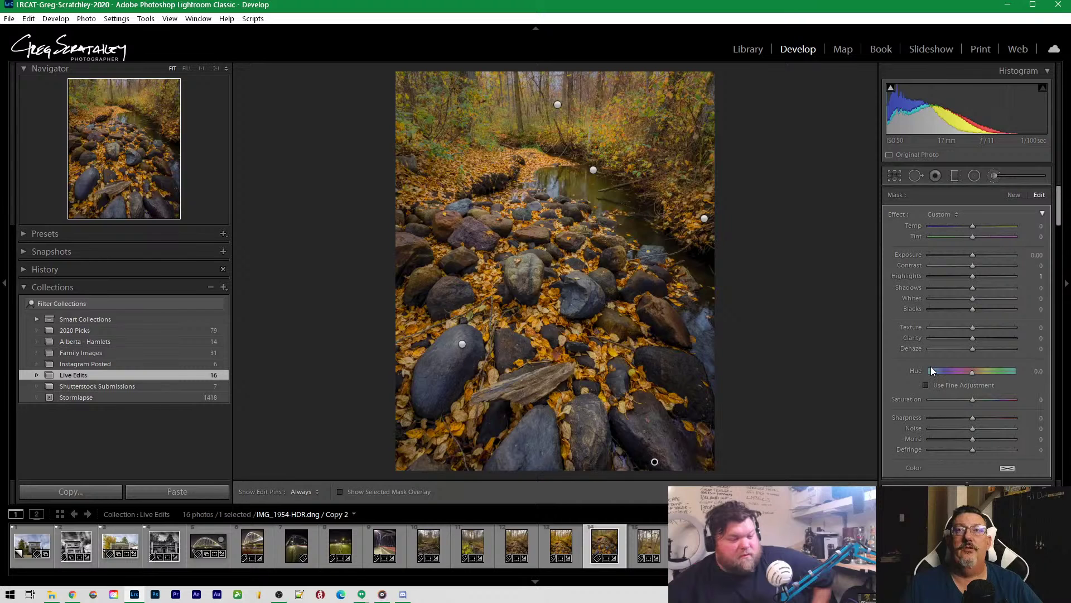
Set the foreground rock mask's exposure to 0.97 and shadows to 11, and leave the adjustment brush
{"action": "left_click_drag", "start_coordinate": [976, 254], "coordinate": [984, 255]}
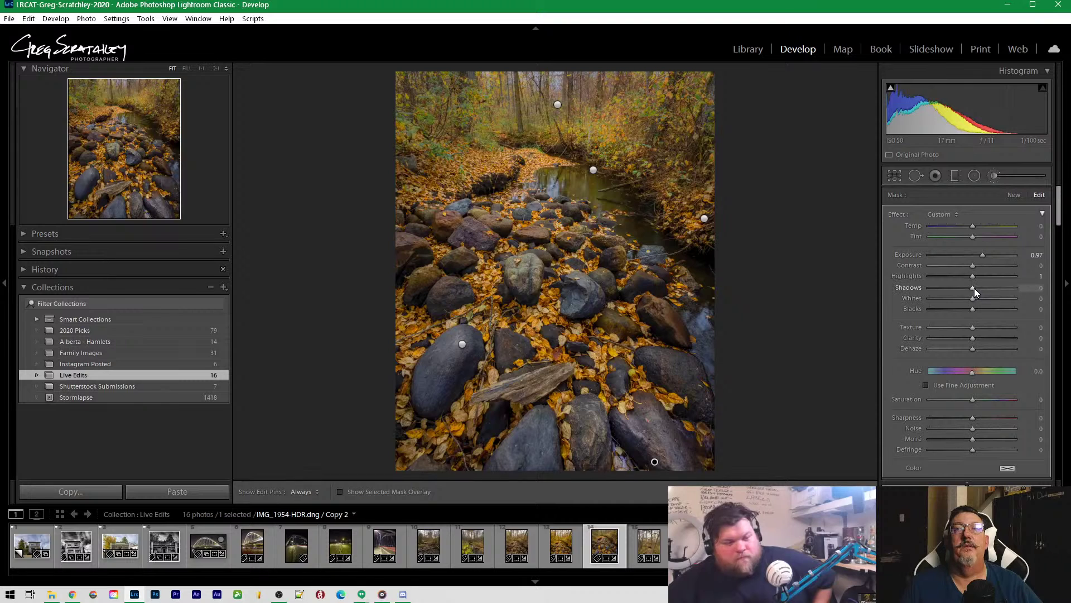
{"action": "left_click_drag", "start_coordinate": [976, 288], "coordinate": [979, 288]}
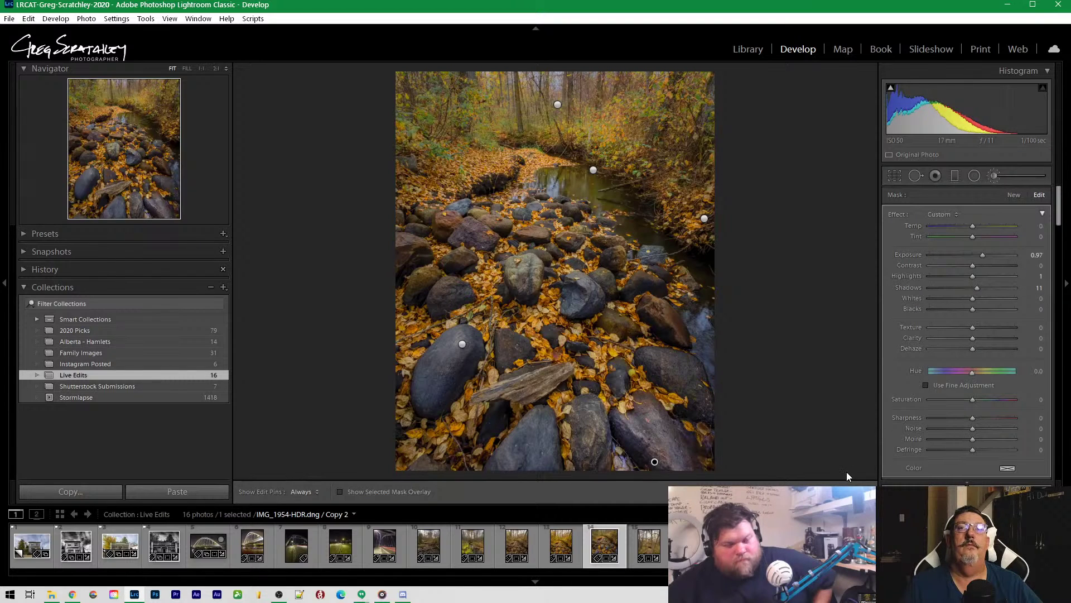
{"action": "left_click", "coordinate": [862, 483]}
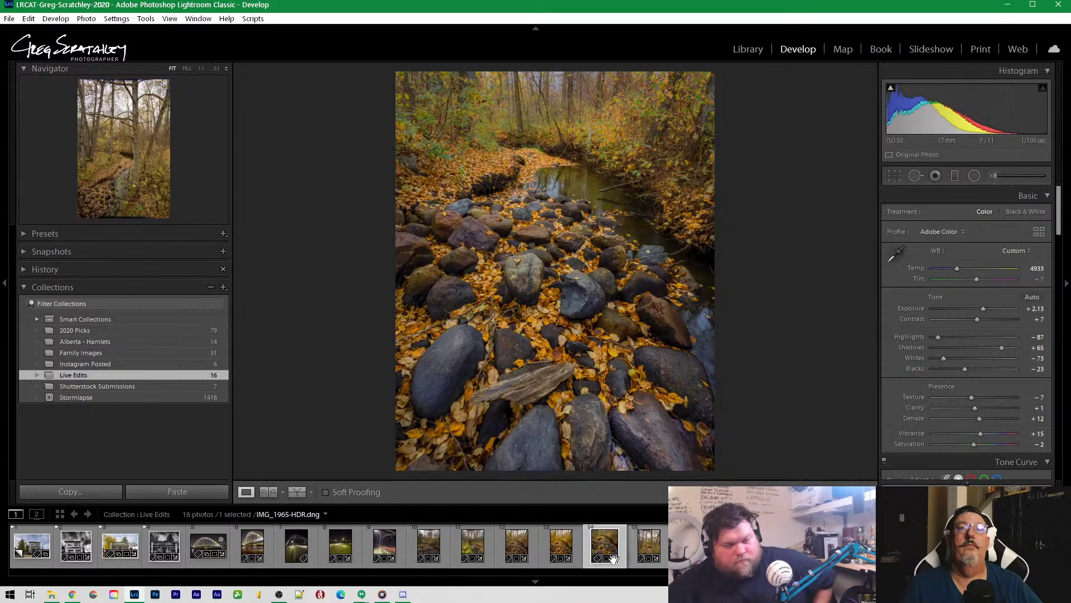
Compare the creek photo before and after side by side, and add it to the 2020 Picks collection
{"action": "left_click", "coordinate": [297, 491]}
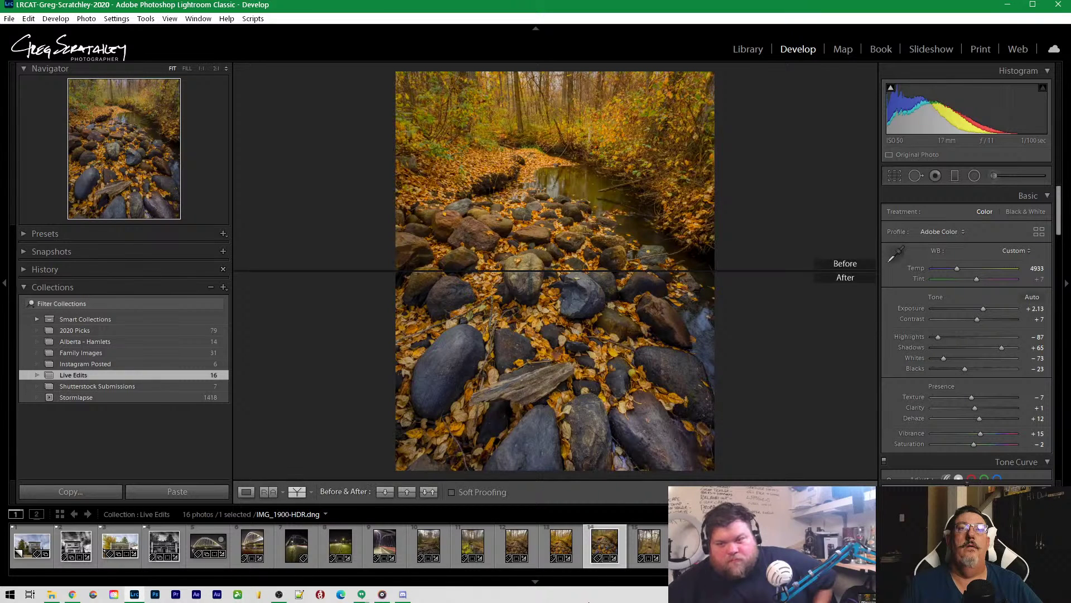
{"action": "left_click", "coordinate": [296, 492]}
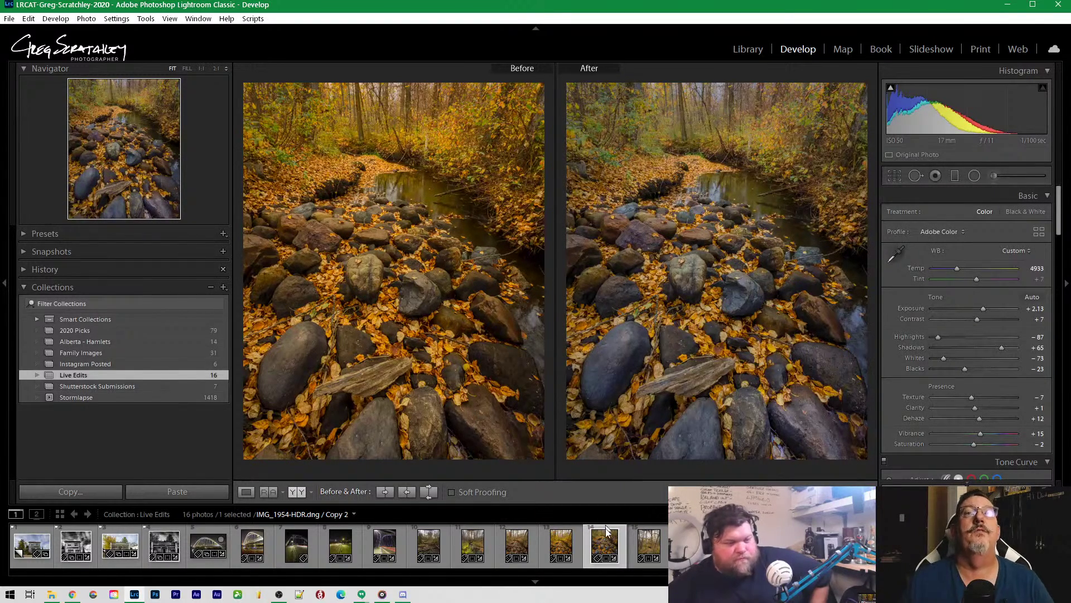
{"action": "left_click_drag", "start_coordinate": [607, 541], "coordinate": [91, 335]}
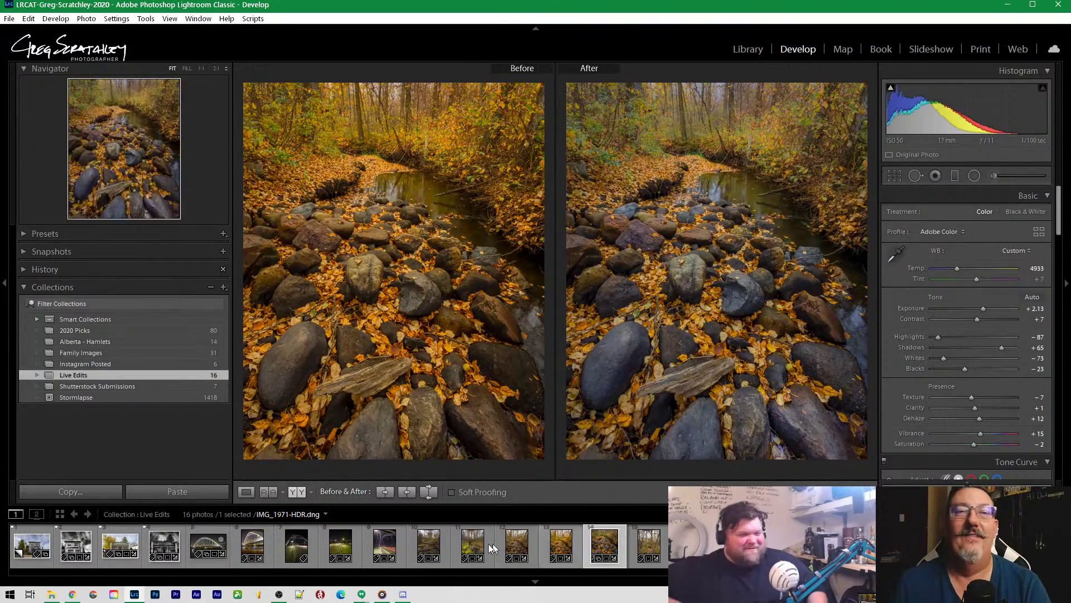
Reset the develop settings of the vertical bridge photo IMG_1876-HDR and return from the before/after comparison to the single-photo view
{"action": "left_click", "coordinate": [260, 544]}
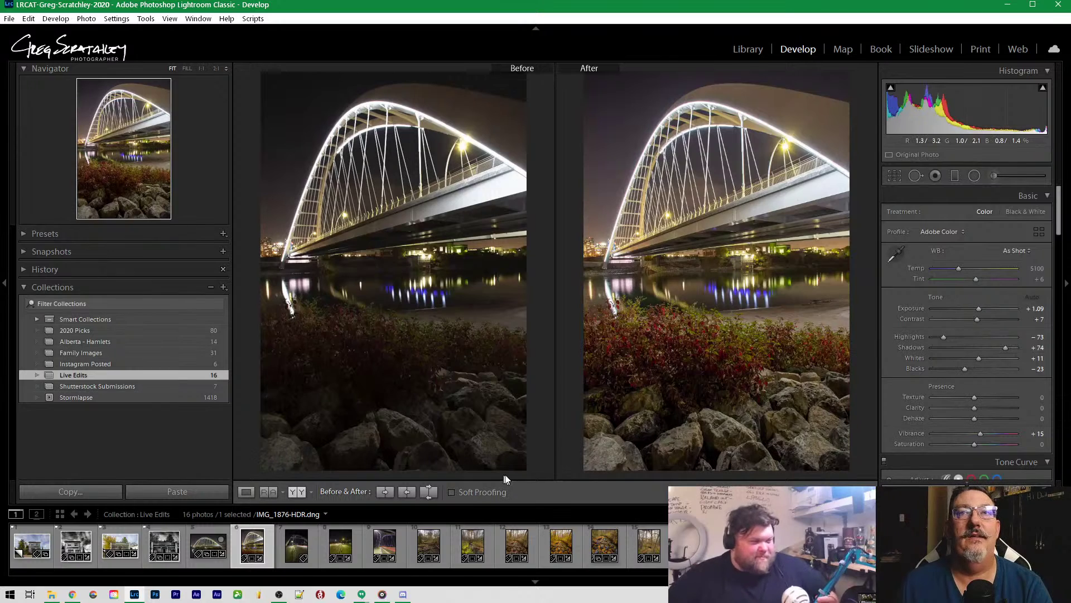
{"action": "left_click", "coordinate": [298, 493]}
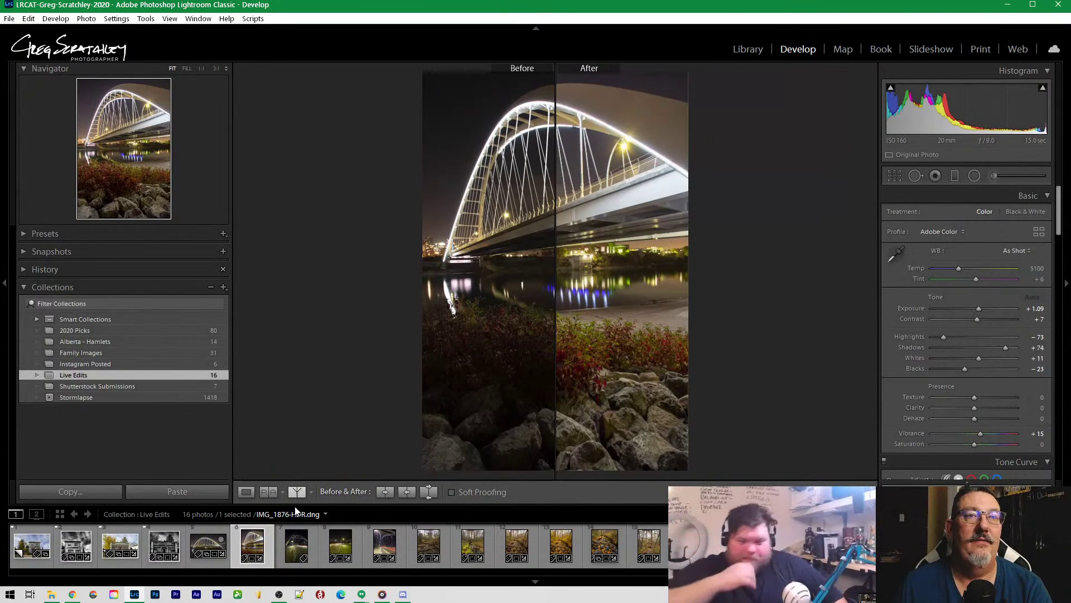
{"action": "right_click", "coordinate": [250, 546]}
{"action": "mouse_move", "coordinate": [346, 421]}
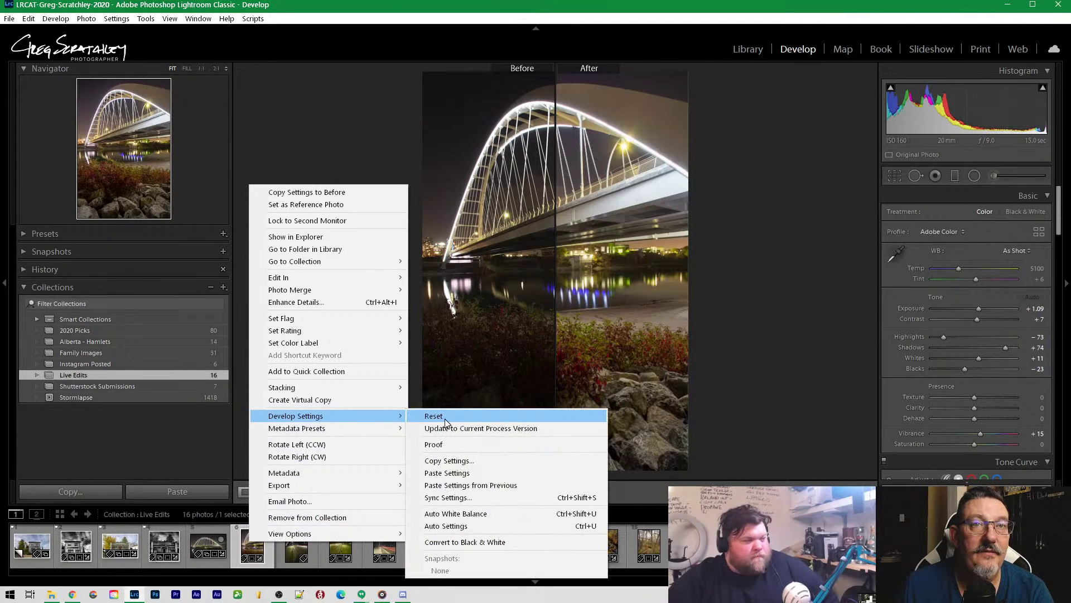
{"action": "left_click", "coordinate": [438, 417]}
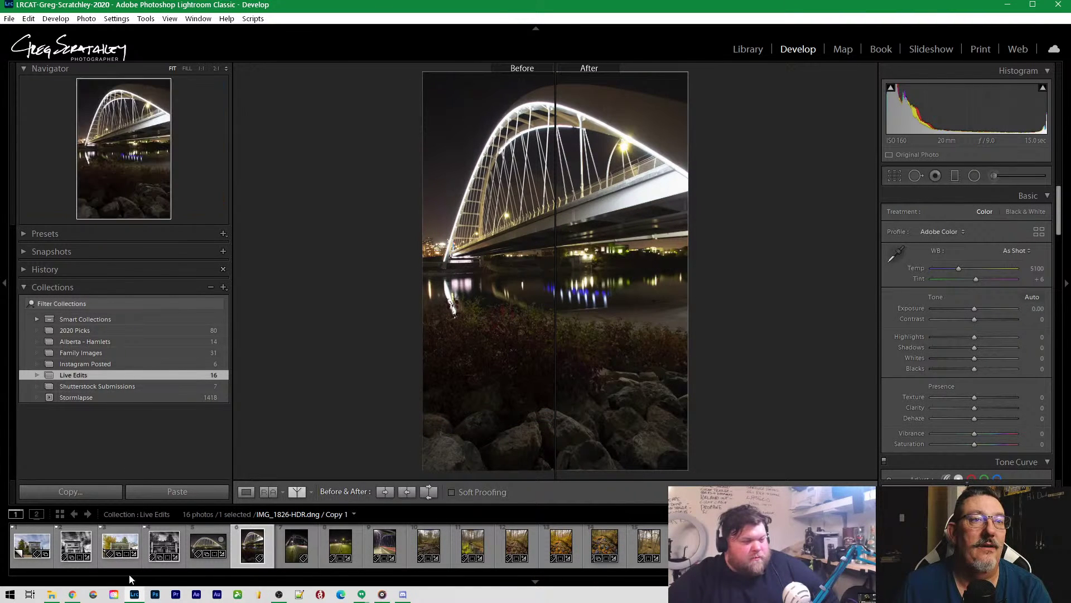
{"action": "left_click", "coordinate": [246, 492]}
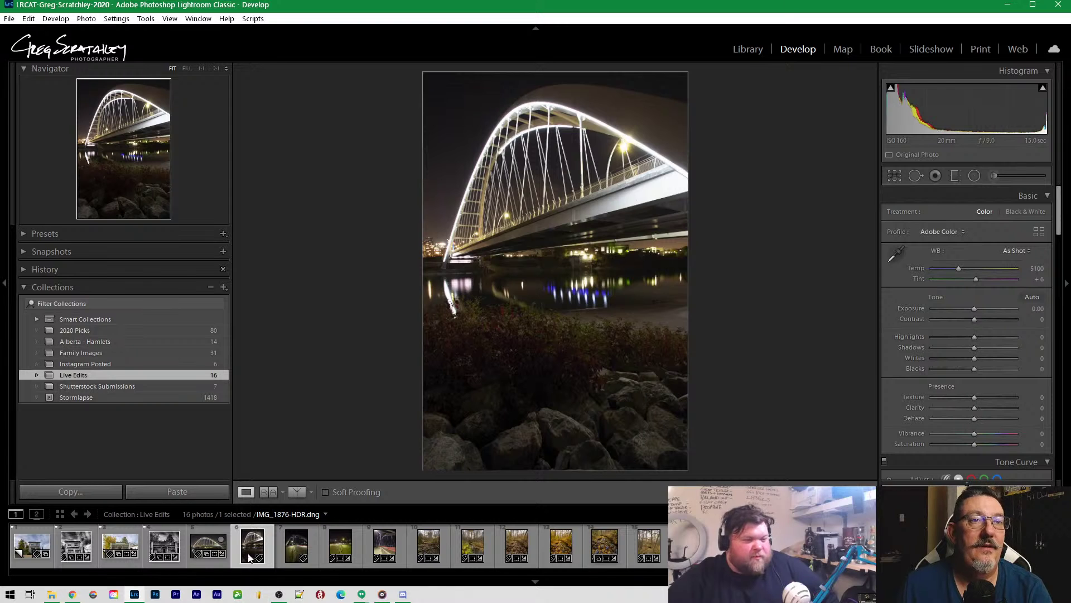
Cool the horizontal bridge photo IMG_1873-HDR to a temperature of 3267 and set its exposure to +1.47
{"action": "left_click", "coordinate": [209, 537]}
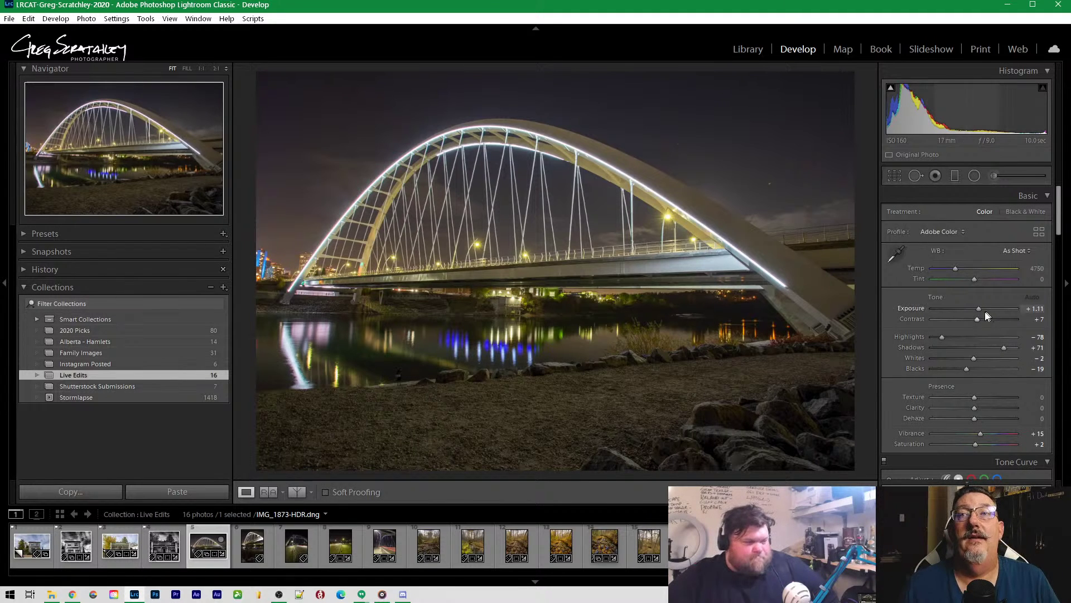
{"action": "left_click_drag", "start_coordinate": [956, 268], "coordinate": [943, 270]}
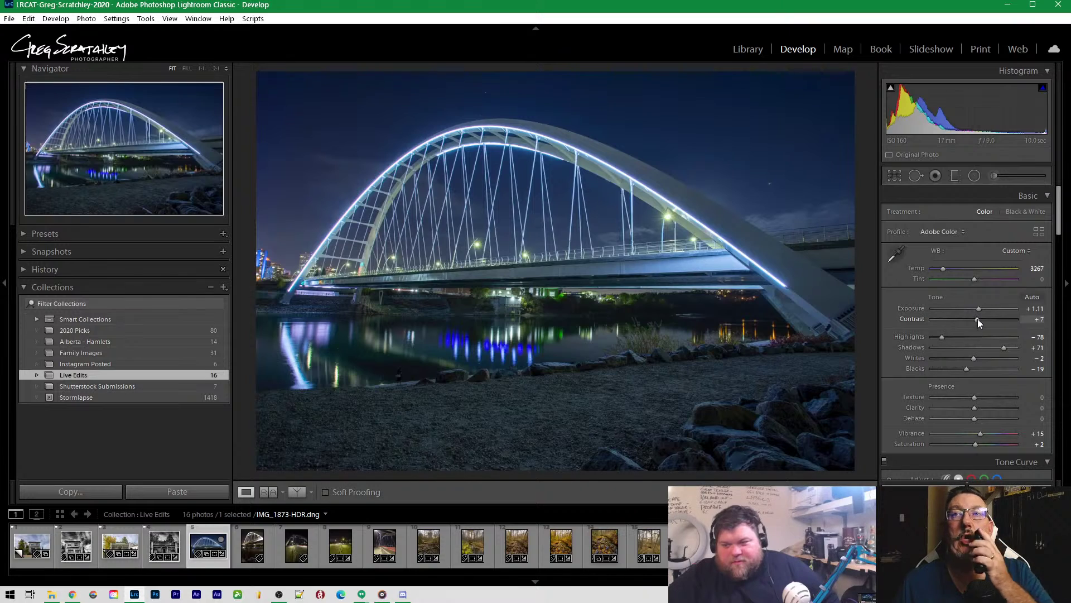
{"action": "left_click_drag", "start_coordinate": [980, 308], "coordinate": [982, 308]}
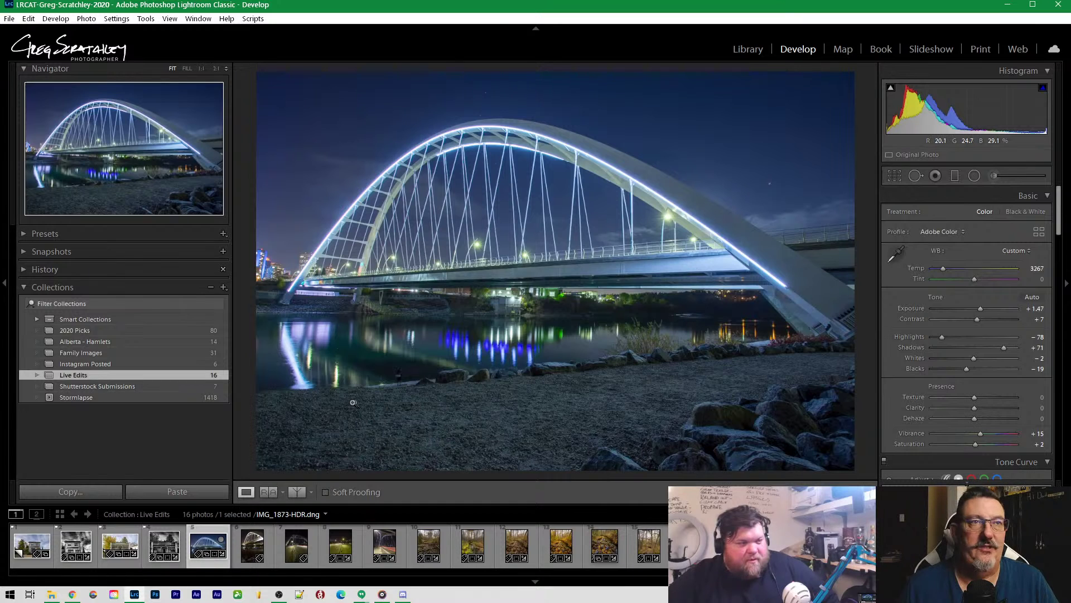
Paint a new adjustment brush mask over the gravel shore and rocks in the bridge photo's foreground
{"action": "left_click", "coordinate": [993, 175]}
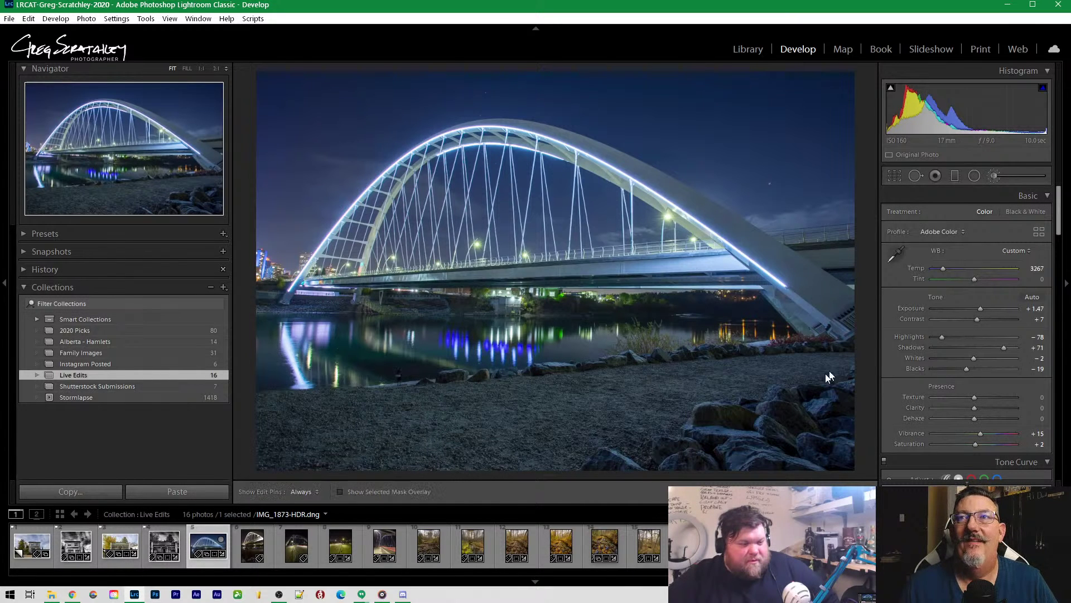
{"action": "scroll", "coordinate": [811, 379], "scroll_direction": "up", "scroll_amount": 5}
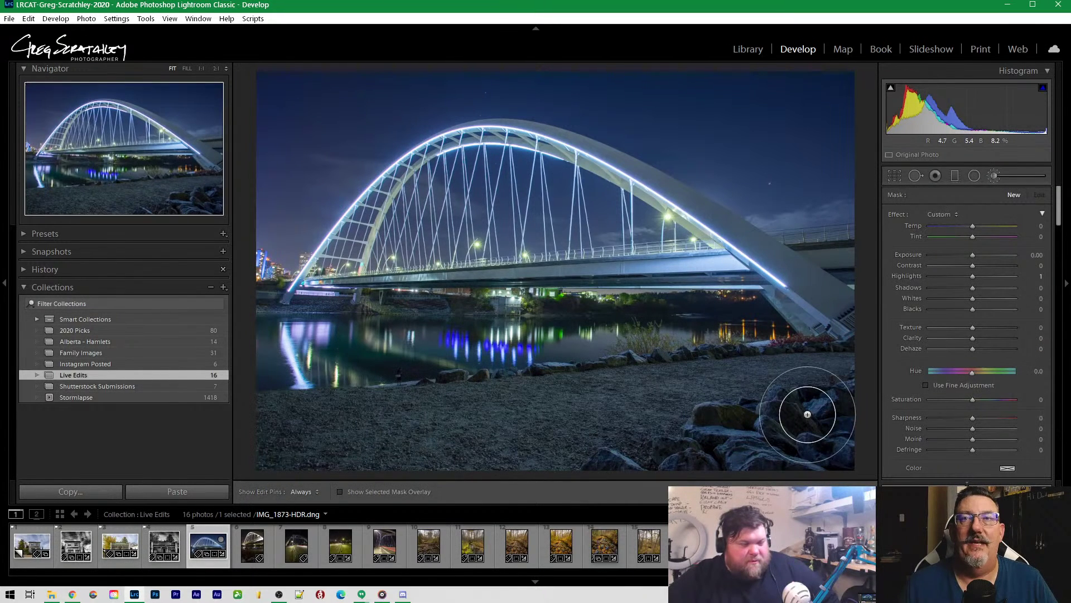
{"action": "scroll", "coordinate": [807, 410], "scroll_direction": "down", "scroll_amount": 3}
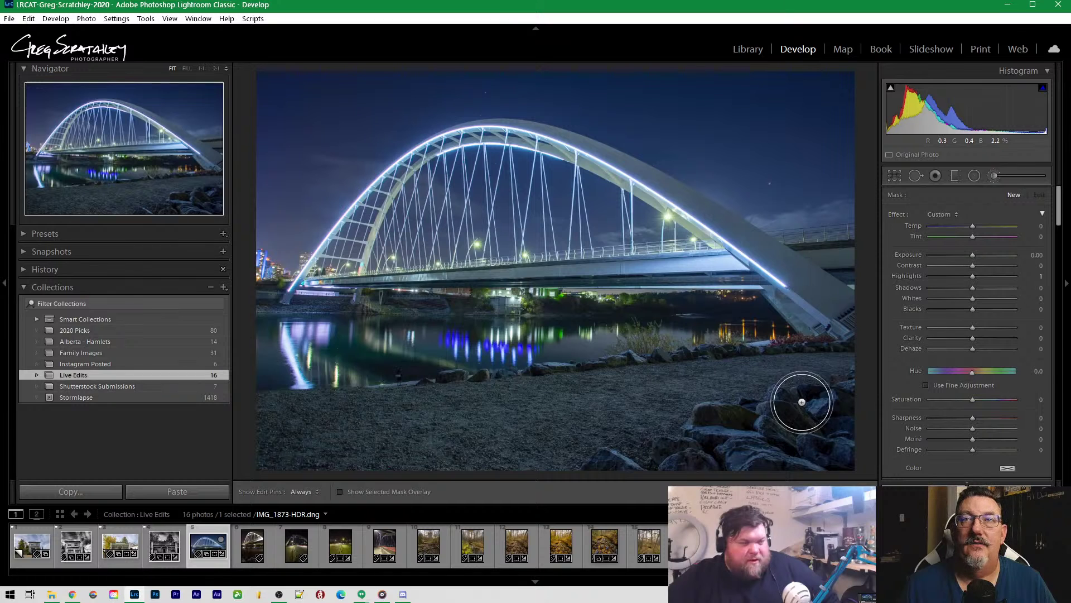
{"action": "key", "text": "h"}
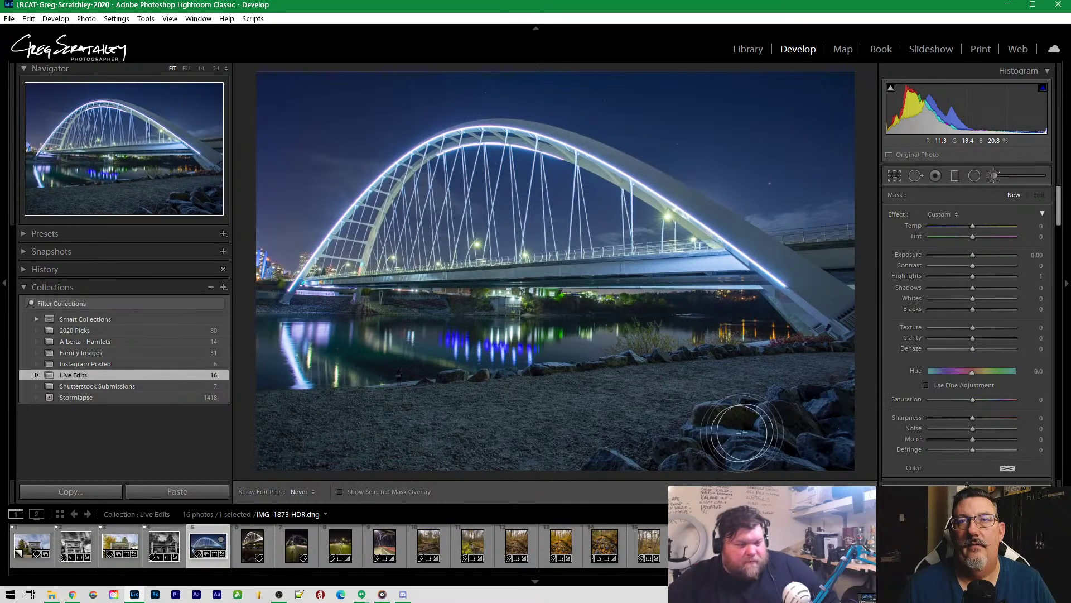
{"action": "left_click_drag", "start_coordinate": [618, 451], "coordinate": [635, 478]}
Set the foreground mask's exposure to −0.97 and check its coverage with the mask overlay
{"action": "left_click_drag", "start_coordinate": [975, 256], "coordinate": [959, 259]}
{"action": "key", "text": "ctrl+z"}
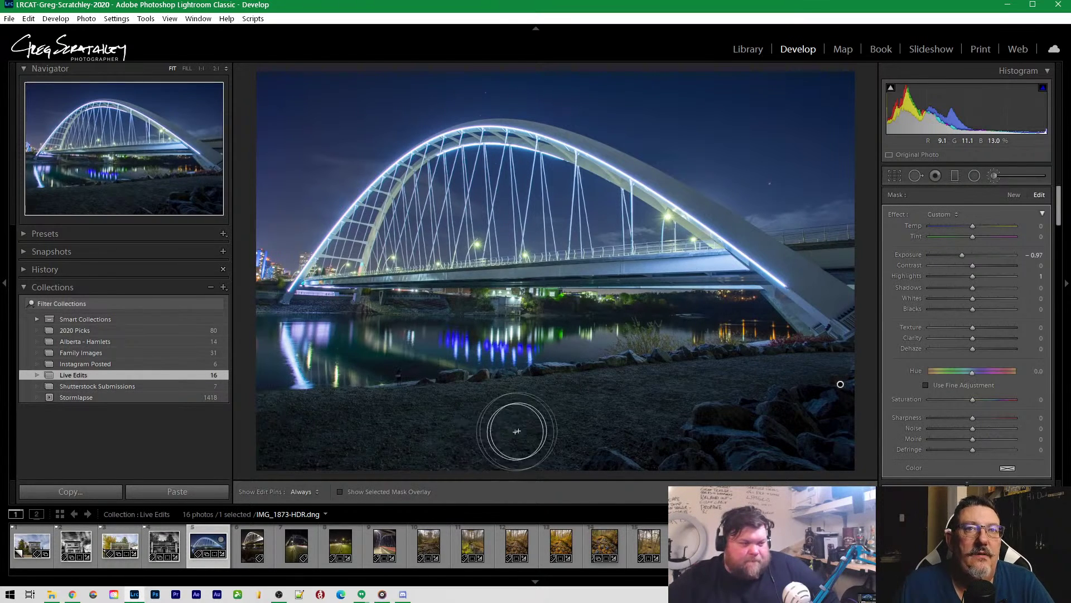
{"action": "left_click", "coordinate": [340, 492]}
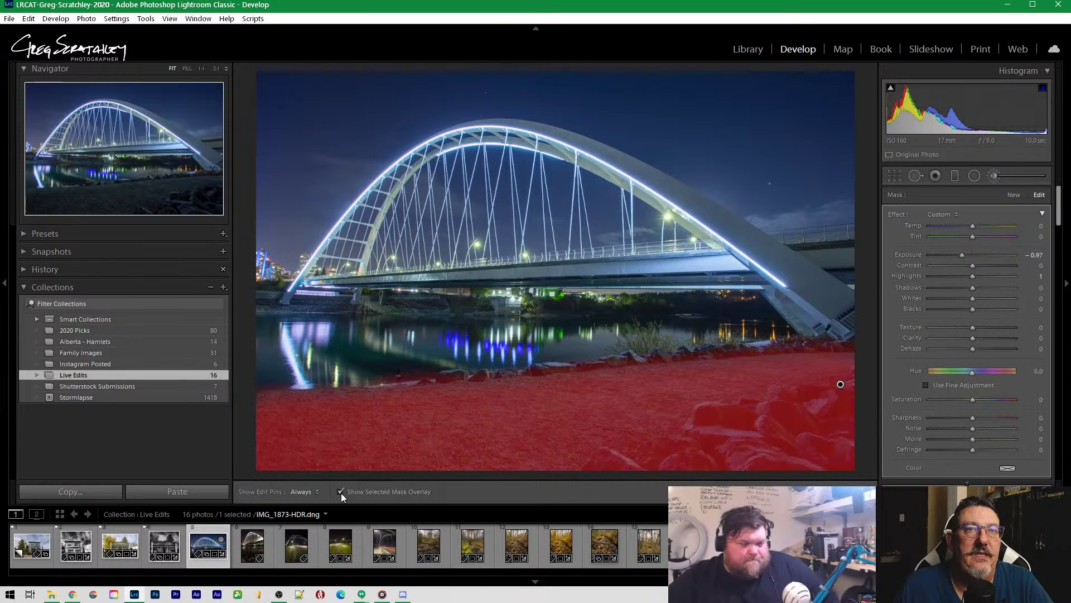
{"action": "left_click", "coordinate": [340, 493]}
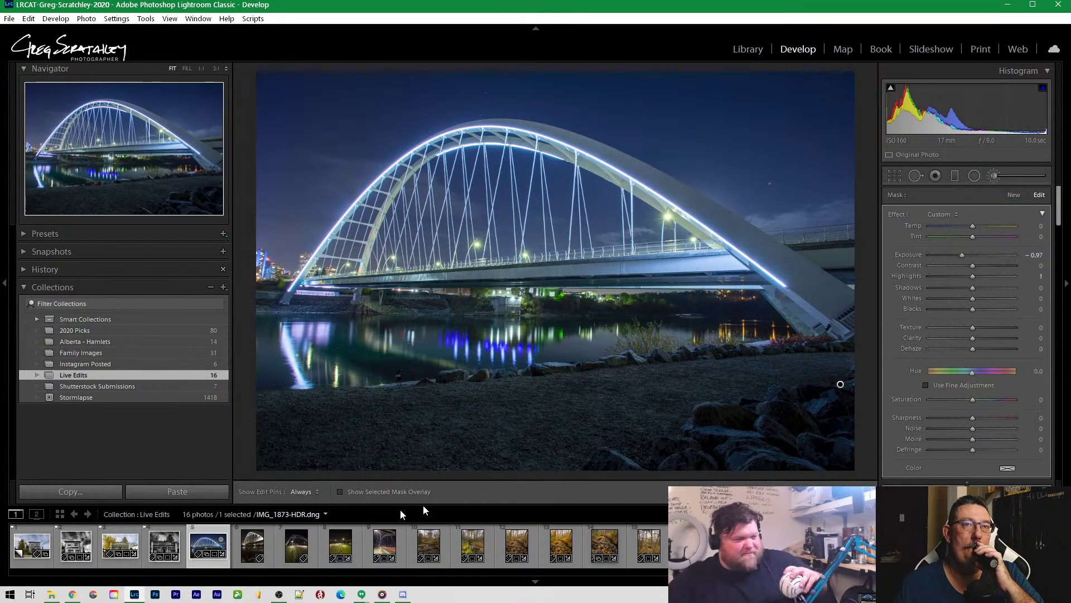
Leave the adjustment brush and inspect the night sky beside the bridge arch up close
{"action": "left_click", "coordinate": [53, 109]}
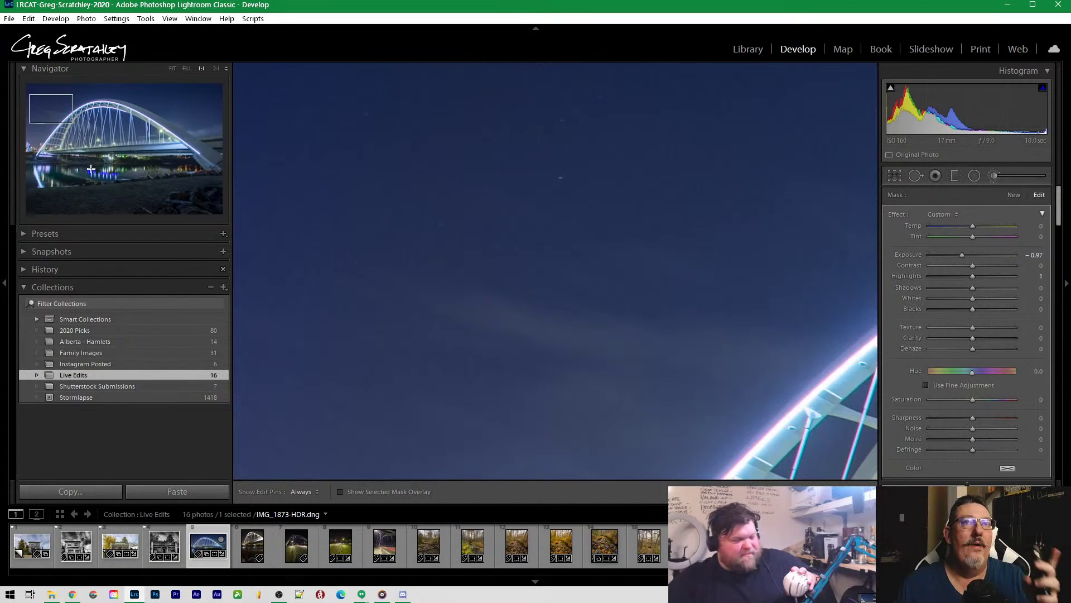
{"action": "left_click", "coordinate": [995, 175]}
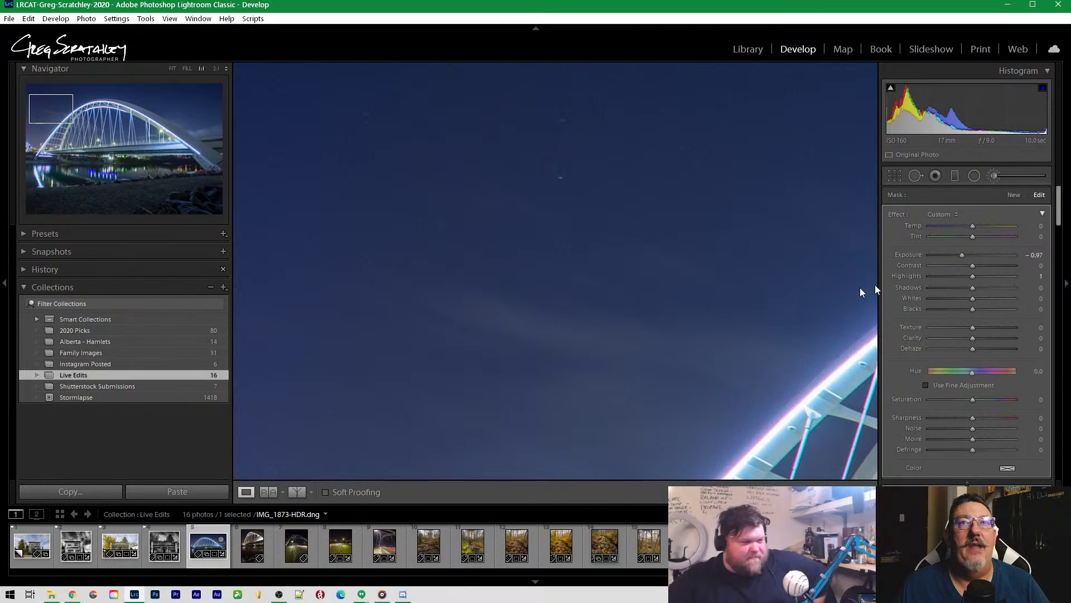
{"action": "left_click_drag", "start_coordinate": [348, 217], "coordinate": [526, 373]}
{"action": "left_click_drag", "start_coordinate": [454, 326], "coordinate": [512, 304]}
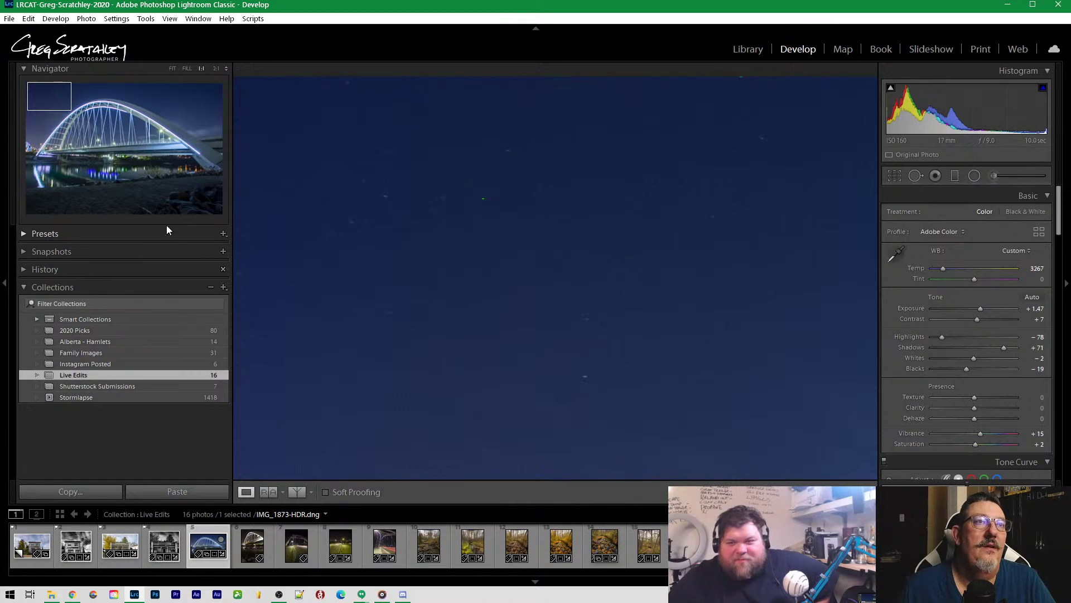
Heal the bright speck in the sky at the bridge photo's upper left with Spot Removal and undo the stray second spot
{"action": "left_click", "coordinate": [914, 177]}
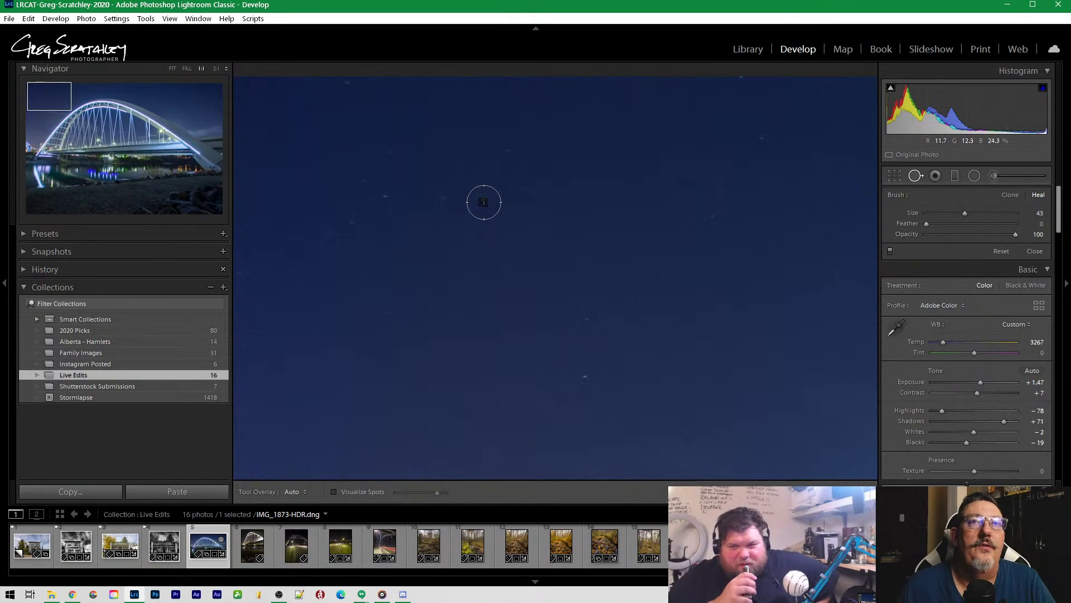
{"action": "left_click", "coordinate": [482, 201]}
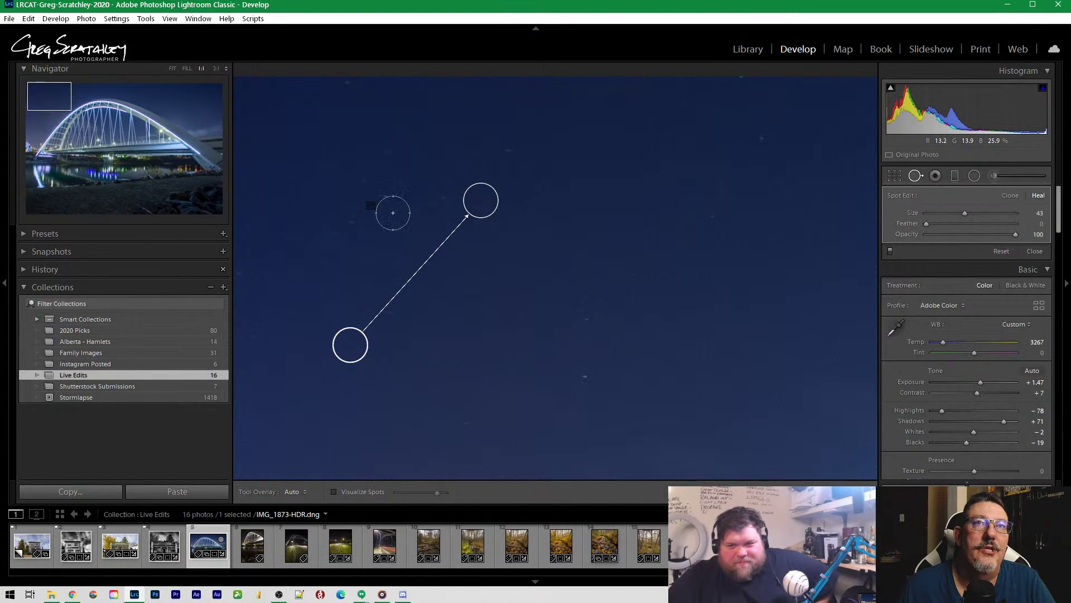
{"action": "mouse_move", "coordinate": [663, 252]}
{"action": "left_mouse_down"}
{"action": "mouse_move", "coordinate": [571, 309]}
{"action": "mouse_move", "coordinate": [478, 390]}
{"action": "left_mouse_up"}
{"action": "key", "text": "ctrl+z"}
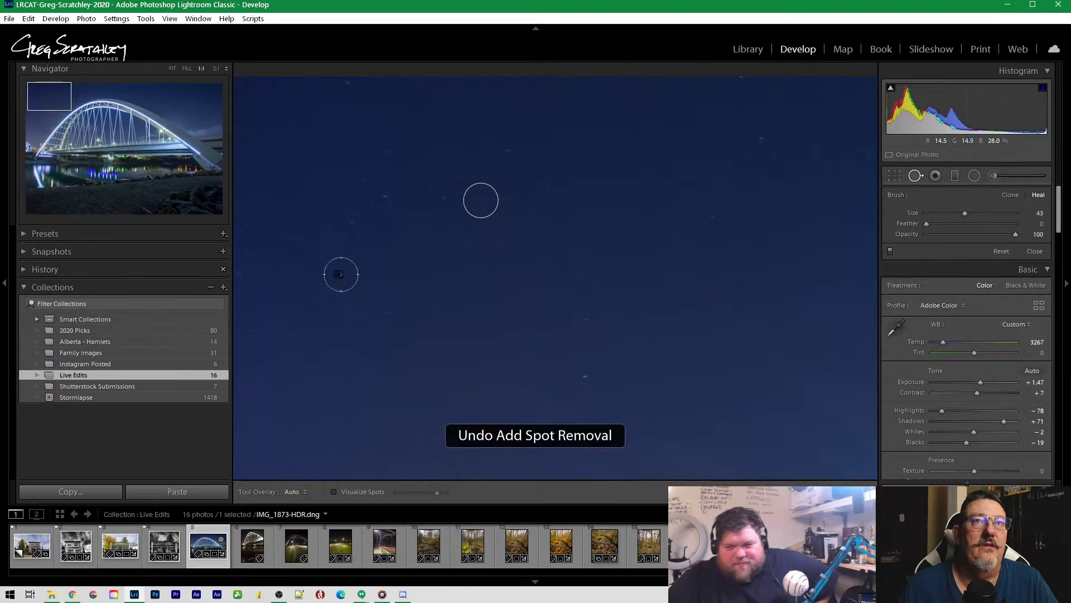
Heal two spots in the sky above the arch's right side and the bright streak further right, using brush size 43
{"action": "left_click_drag", "start_coordinate": [83, 127], "coordinate": [172, 106]}
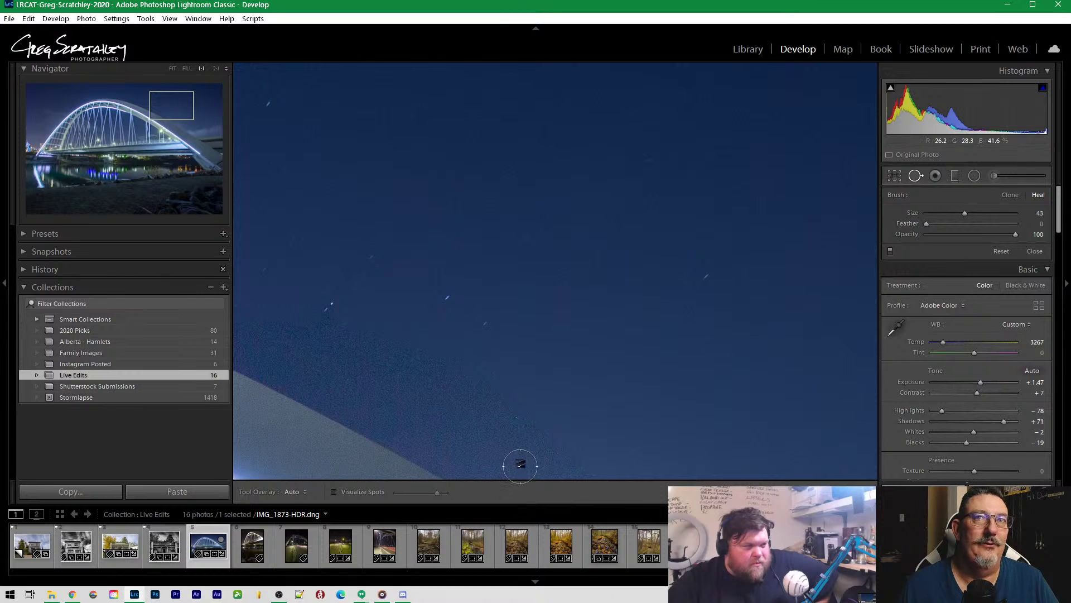
{"action": "left_click", "coordinate": [516, 418]}
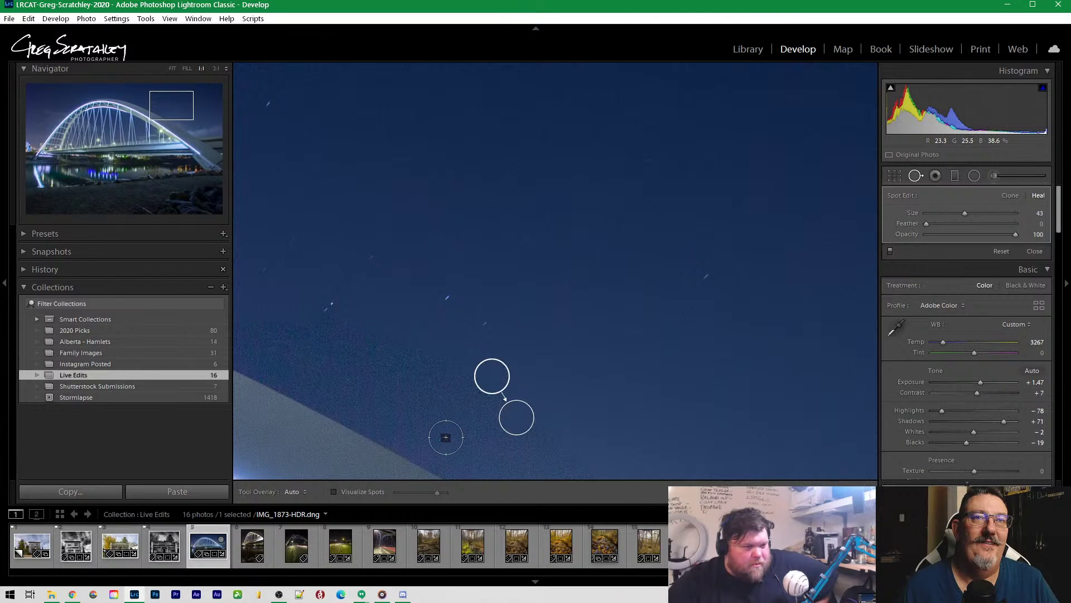
{"action": "left_click", "coordinate": [446, 438]}
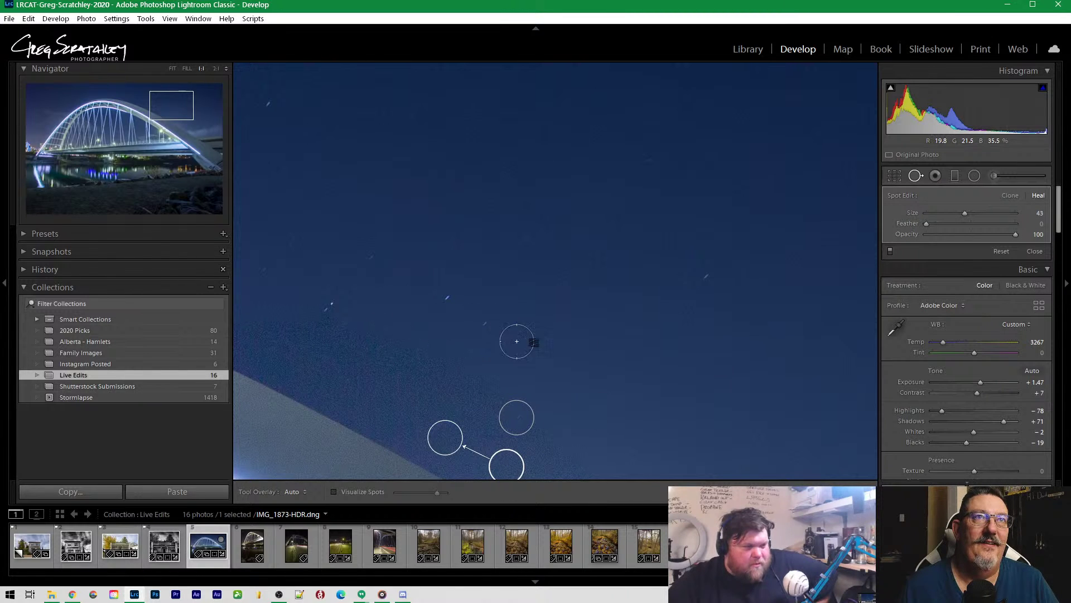
{"action": "left_click_drag", "start_coordinate": [170, 106], "coordinate": [193, 123]}
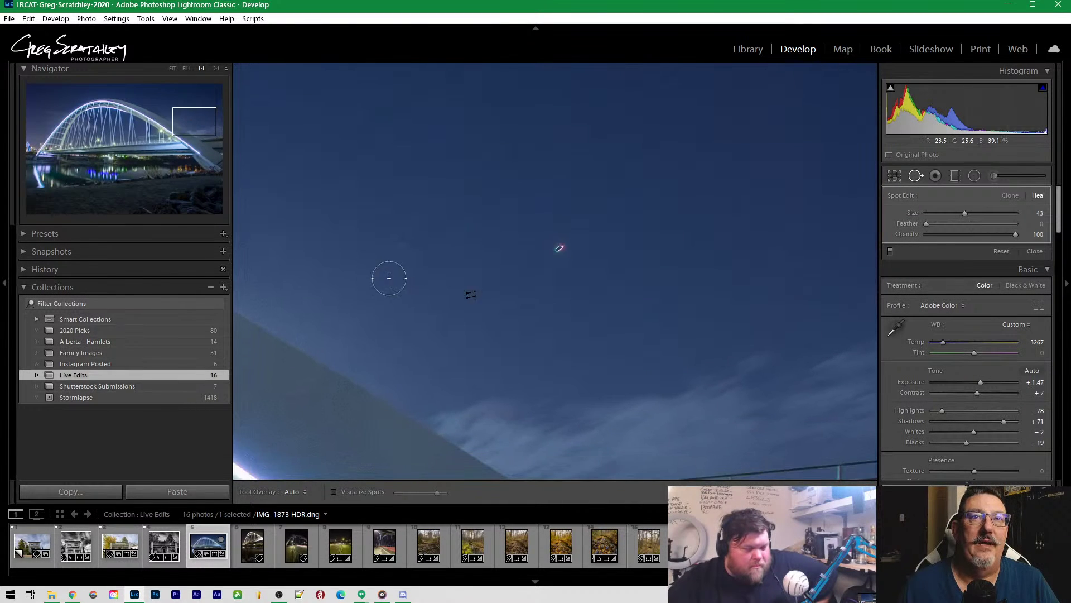
{"action": "left_click", "coordinate": [558, 248]}
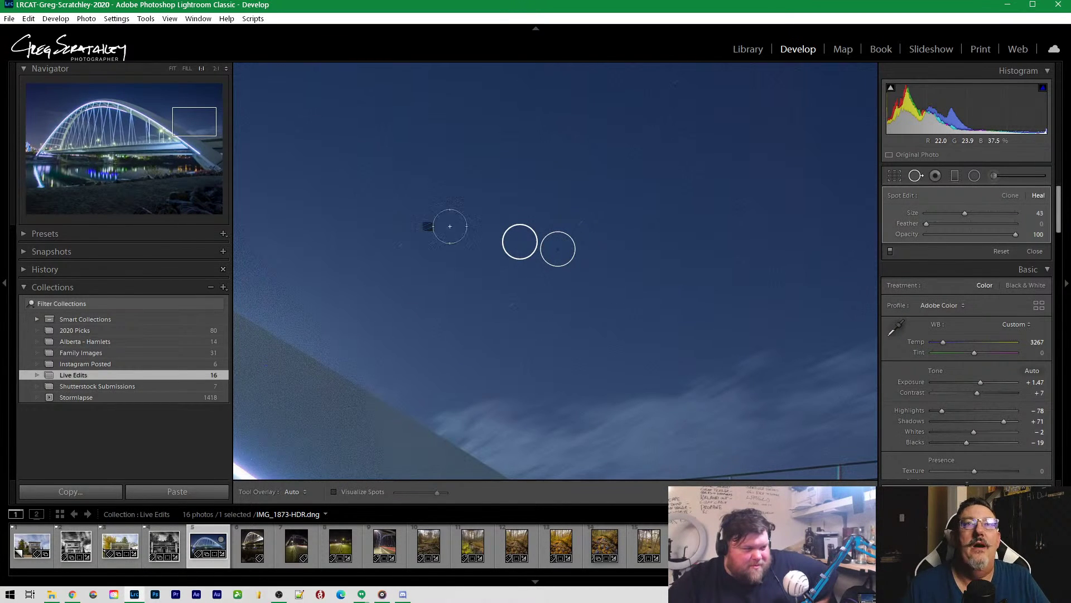
Check the sky between the bridge cables at full size and set the photo's highlights to −71
{"action": "left_click", "coordinate": [122, 130]}
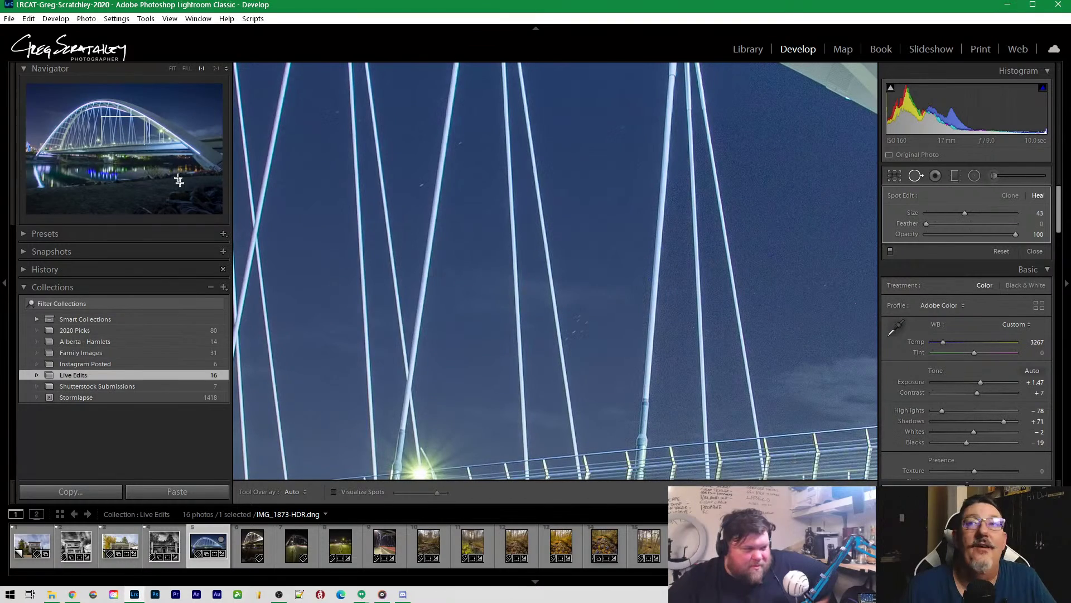
{"action": "left_click", "coordinate": [93, 146]}
{"action": "key", "text": "z"}
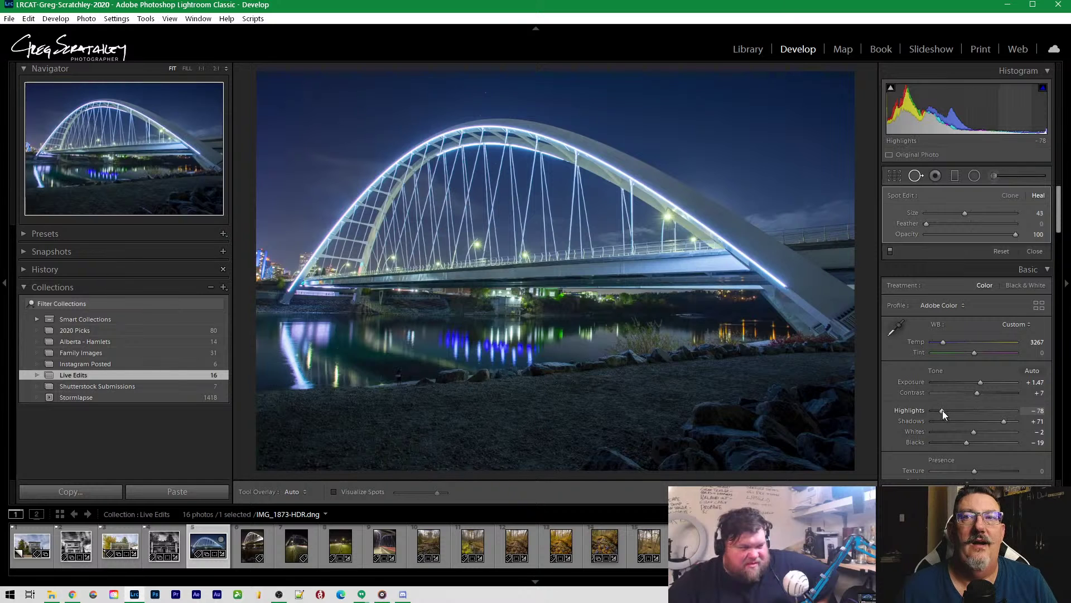
{"action": "mouse_move", "coordinate": [943, 410]}
{"action": "left_mouse_down"}
{"action": "mouse_move", "coordinate": [955, 410]}
{"action": "mouse_move", "coordinate": [946, 413]}
{"action": "left_mouse_up"}
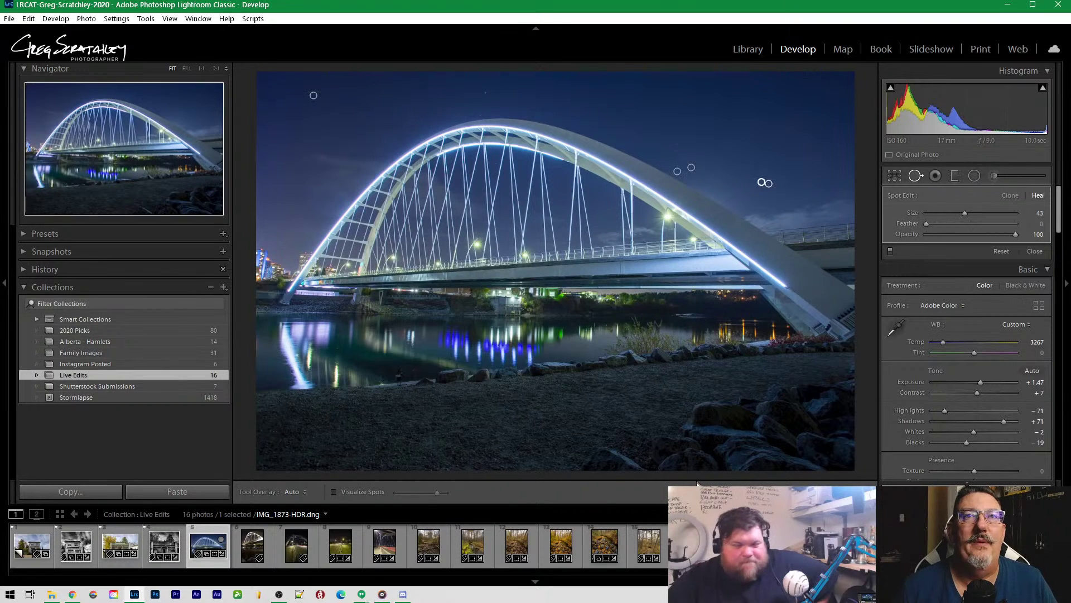
Crop the bridge photo from below to remove part of the dark gravel and rocks in the foreground
{"action": "left_click", "coordinate": [894, 176]}
{"action": "left_click_drag", "start_coordinate": [556, 467], "coordinate": [557, 441]}
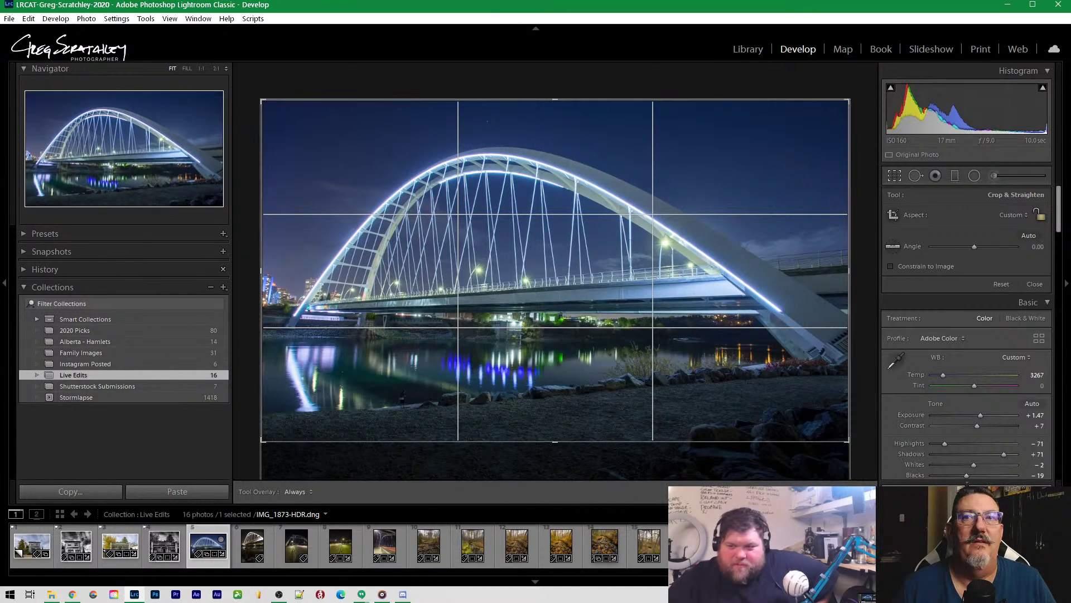
{"action": "key", "text": "Return"}
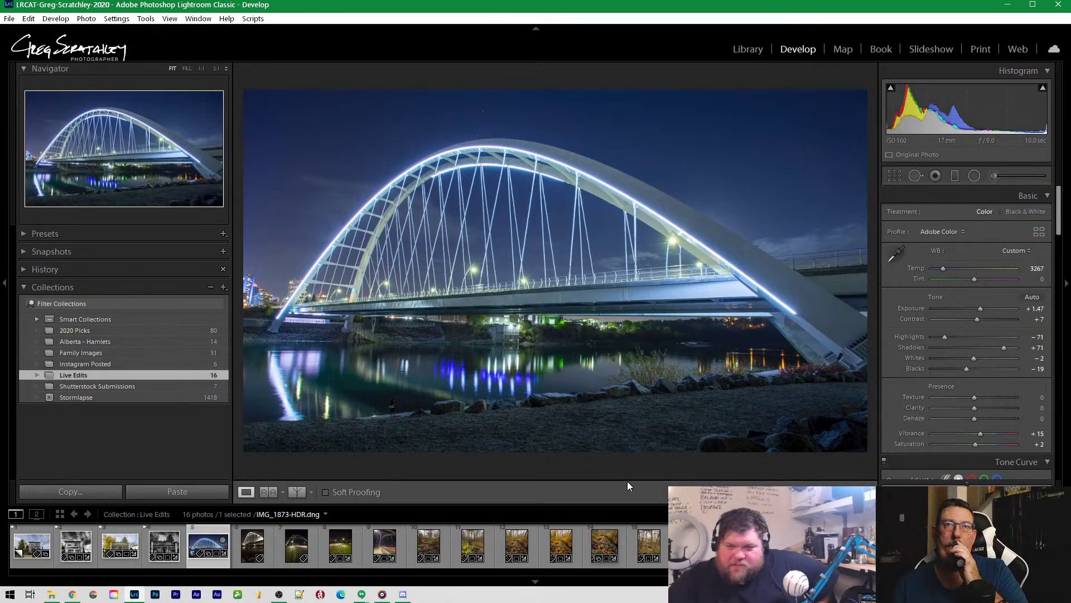
Inspect the city buildings behind the arch's left end, crop the photo's left edge inward, and add the photo to 2020 Picks
{"action": "left_click", "coordinate": [456, 288]}
{"action": "left_click_drag", "start_coordinate": [433, 308], "coordinate": [852, 304]}
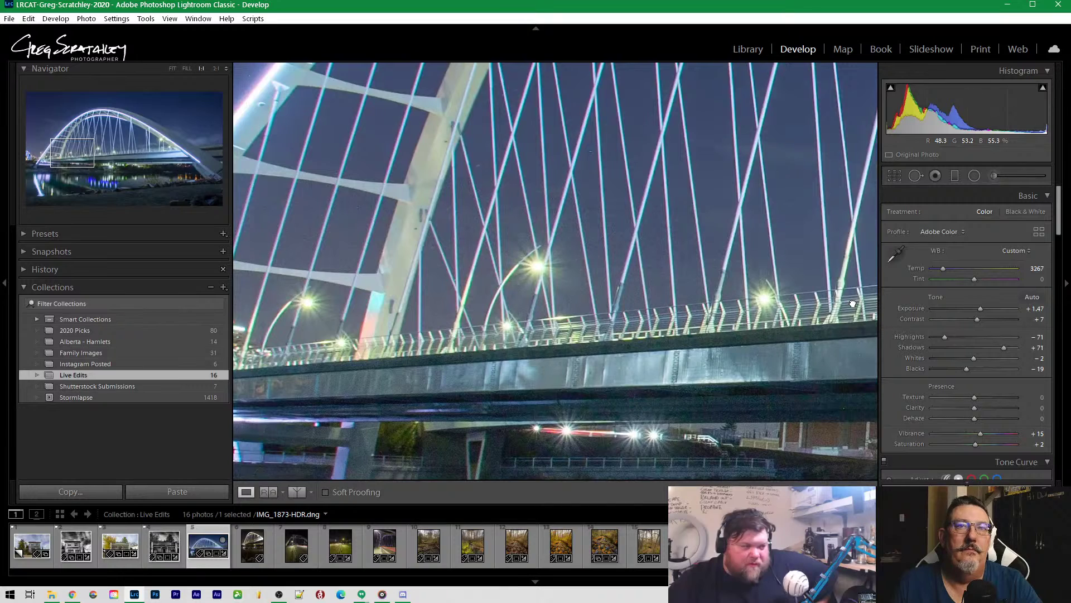
{"action": "left_click_drag", "start_coordinate": [408, 360], "coordinate": [621, 329]}
{"action": "left_click_drag", "start_coordinate": [488, 347], "coordinate": [665, 338]}
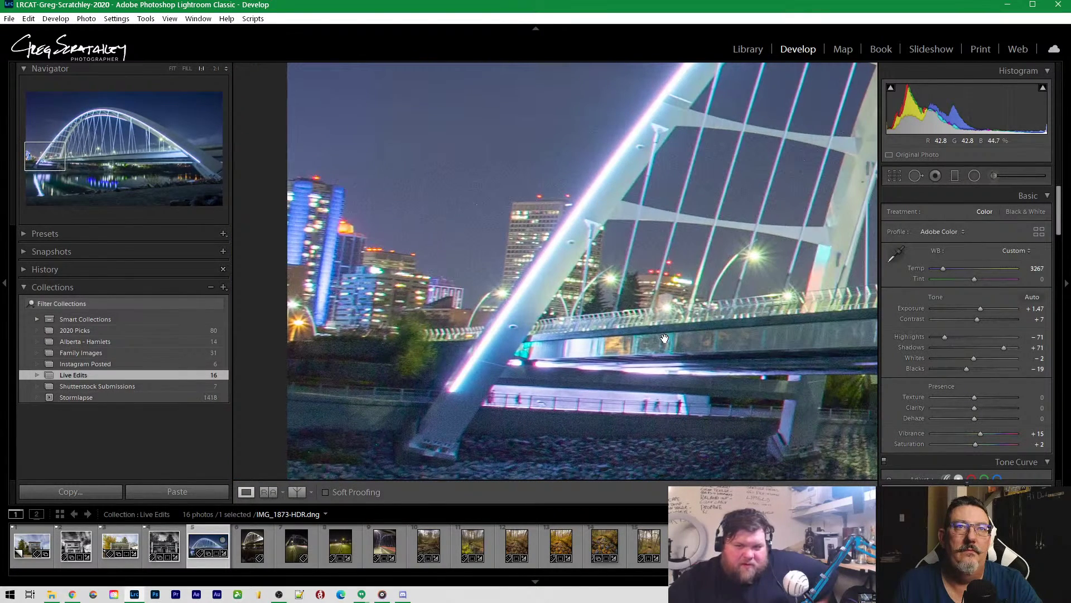
{"action": "left_click", "coordinate": [667, 337]}
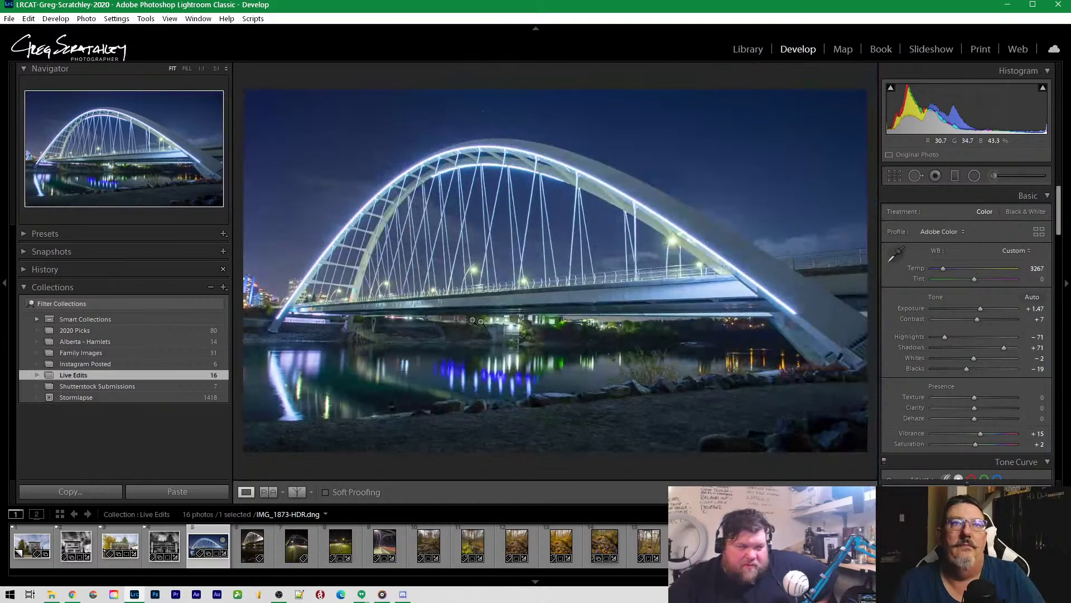
{"action": "left_click", "coordinate": [893, 177]}
{"action": "left_click_drag", "start_coordinate": [261, 274], "coordinate": [271, 278]}
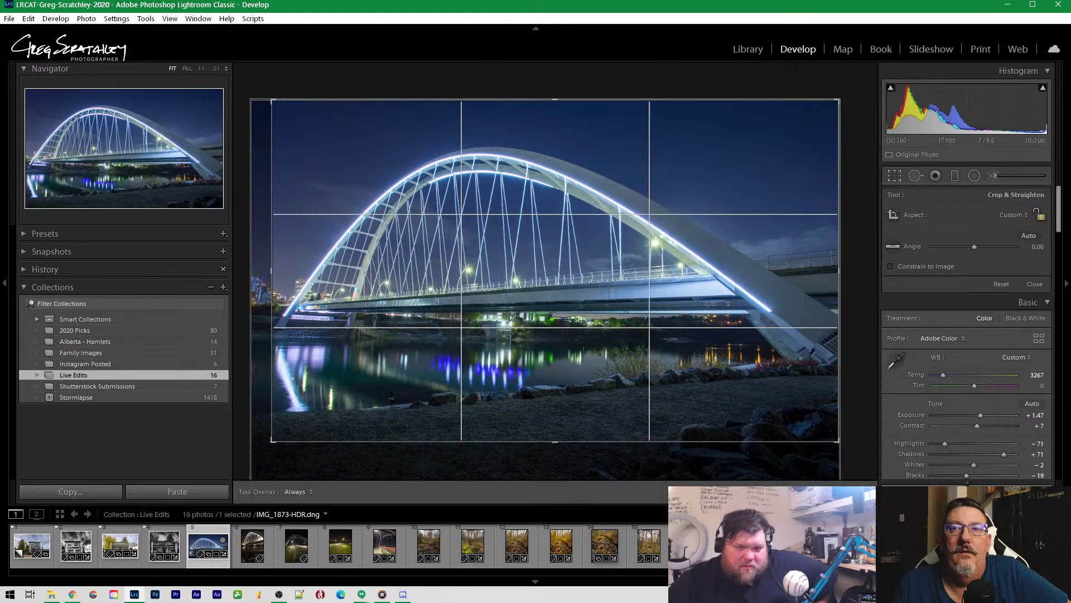
{"action": "key", "text": "Return"}
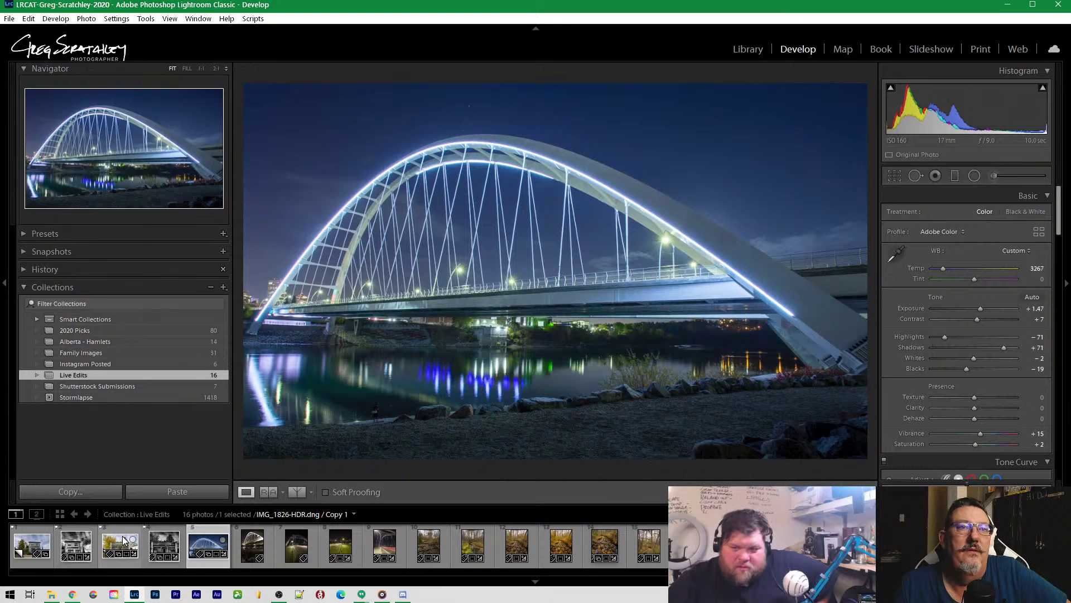
{"action": "left_click_drag", "start_coordinate": [209, 546], "coordinate": [84, 330]}
Open the vertical bridge photo IMG_1876-HDR and set its whites to −59, exposure to +0.84 and temperature to 3867
{"action": "left_click", "coordinate": [235, 548]}
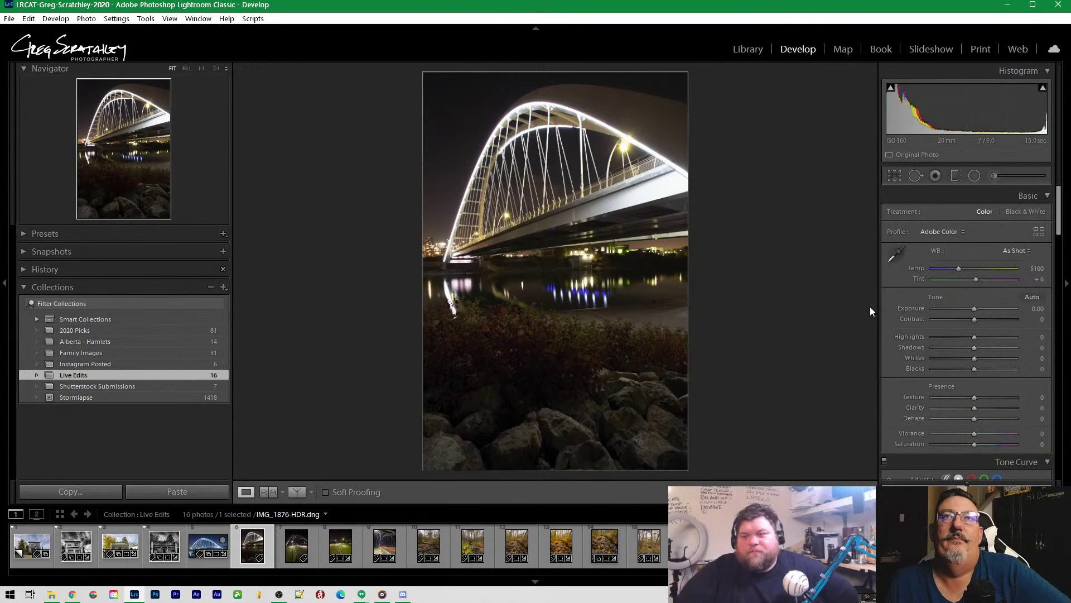
{"action": "left_click_drag", "start_coordinate": [1047, 121], "coordinate": [1004, 121]}
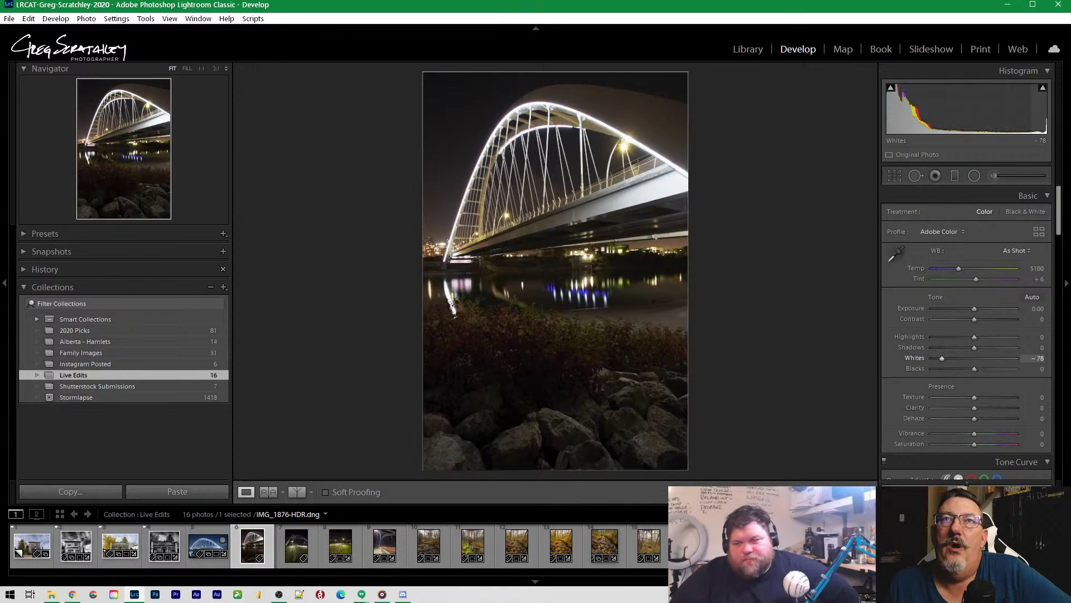
{"action": "left_click_drag", "start_coordinate": [965, 108], "coordinate": [948, 126]}
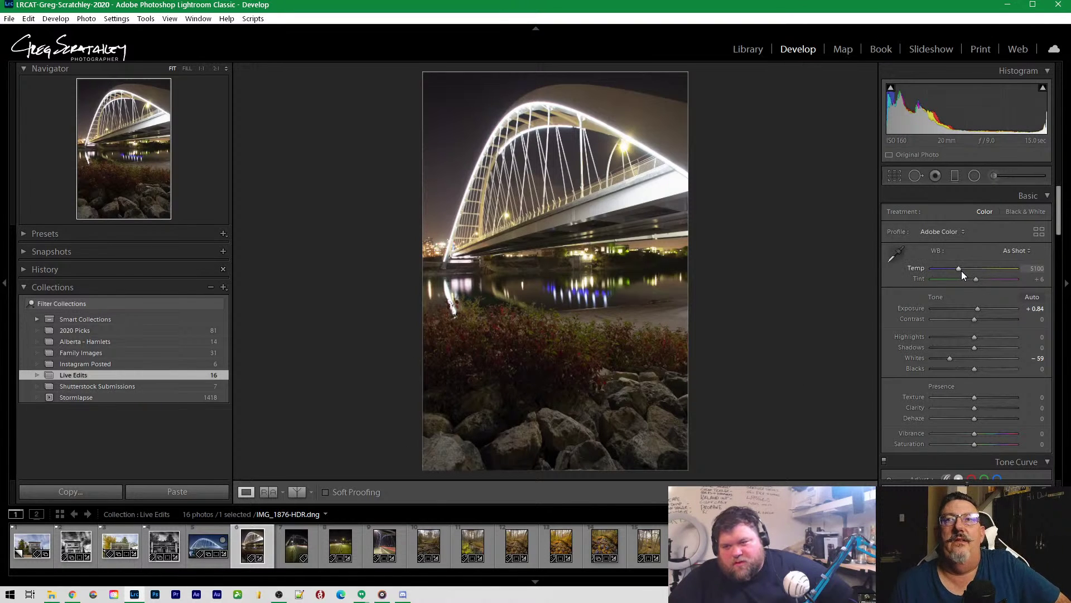
{"action": "left_click_drag", "start_coordinate": [959, 269], "coordinate": [947, 270]}
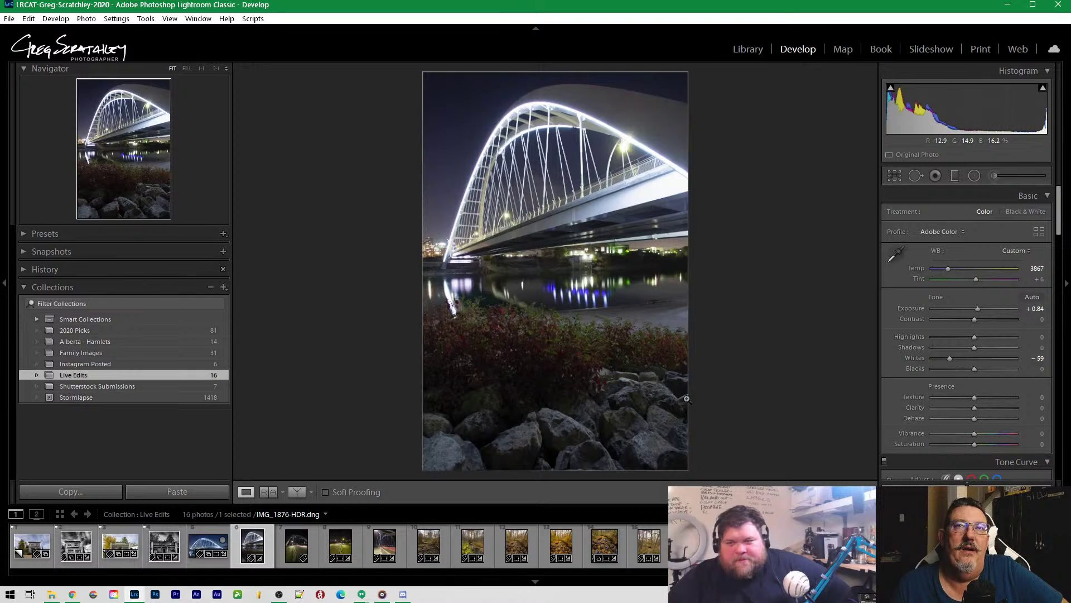
Crop the vertical bridge photo to 4 x 5 / 8 x 10, keeping the full arch and trimming the rocks below
{"action": "key", "text": "r"}
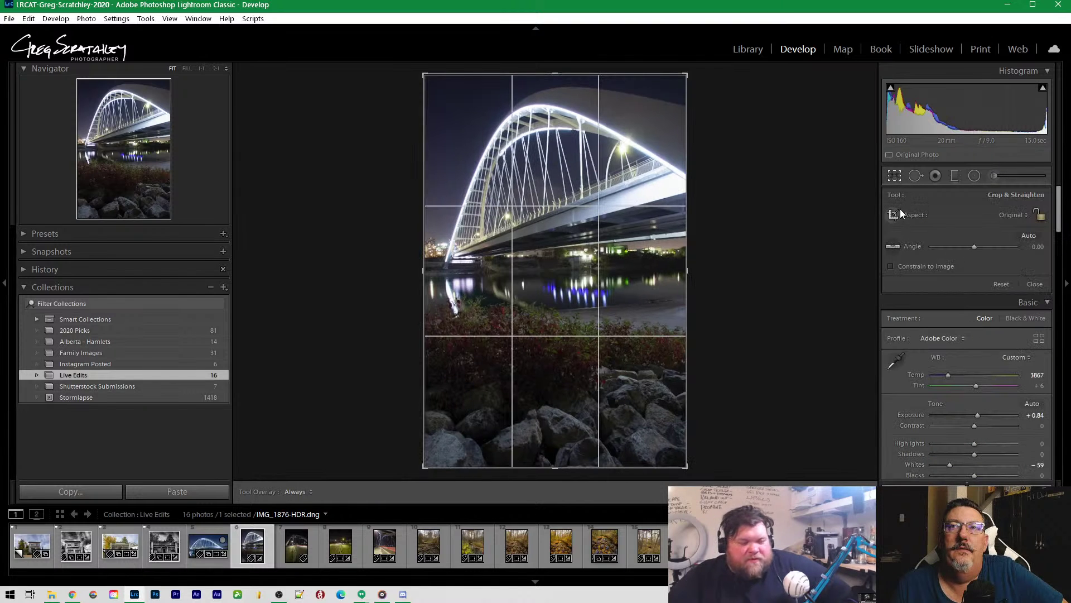
{"action": "left_click", "coordinate": [1003, 219]}
{"action": "left_click", "coordinate": [949, 282]}
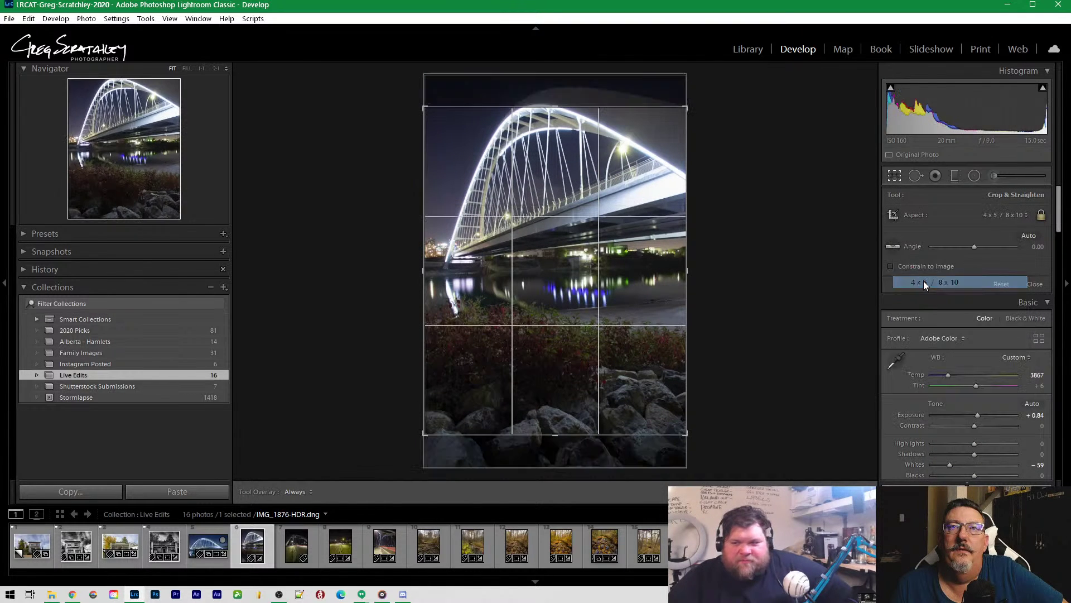
{"action": "left_click_drag", "start_coordinate": [593, 287], "coordinate": [611, 276]}
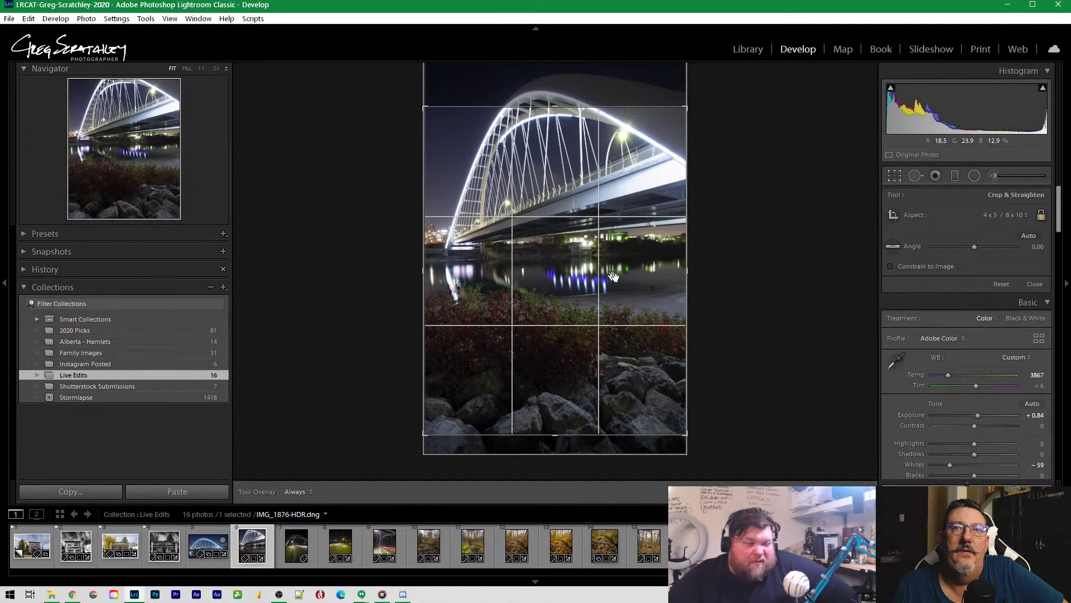
{"action": "key", "text": "Return"}
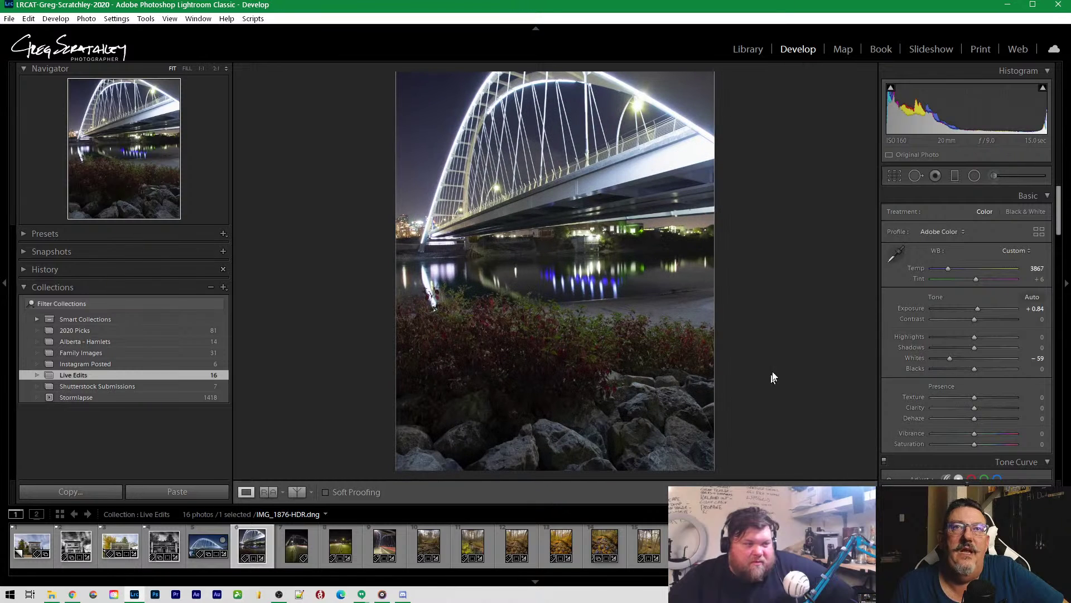
{"action": "left_click", "coordinate": [894, 176]}
{"action": "key", "text": "Return"}
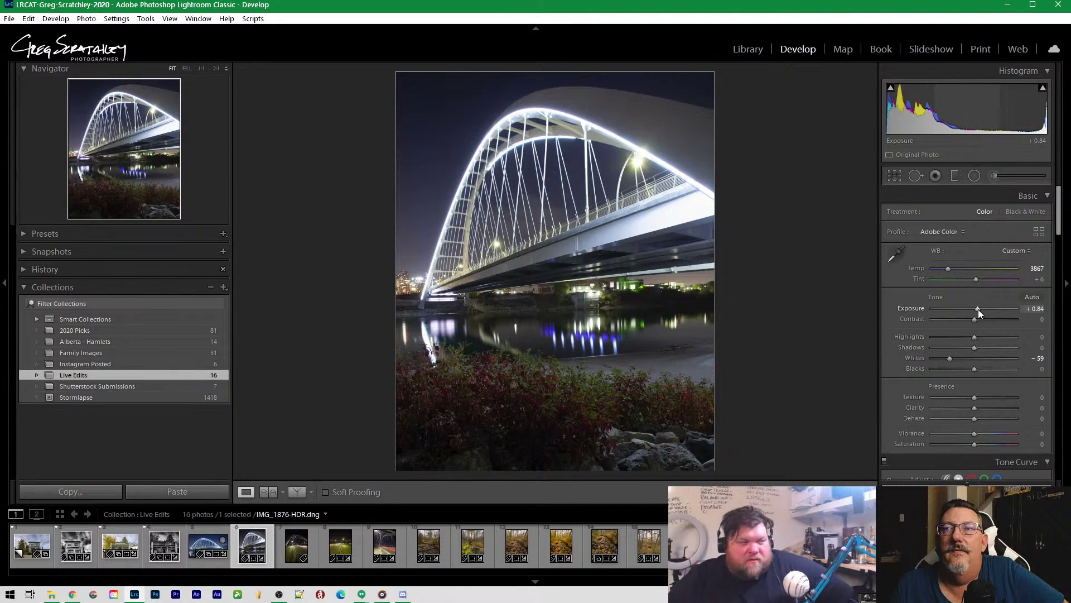
Set the vertical bridge photo's exposure to −0.27, dehaze to +25, clarity to +41 and texture to +15
{"action": "left_click_drag", "start_coordinate": [978, 309], "coordinate": [974, 310]}
{"action": "mouse_move", "coordinate": [976, 423]}
{"action": "left_mouse_down"}
{"action": "mouse_move", "coordinate": [1013, 420]}
{"action": "mouse_move", "coordinate": [986, 417]}
{"action": "left_mouse_up"}
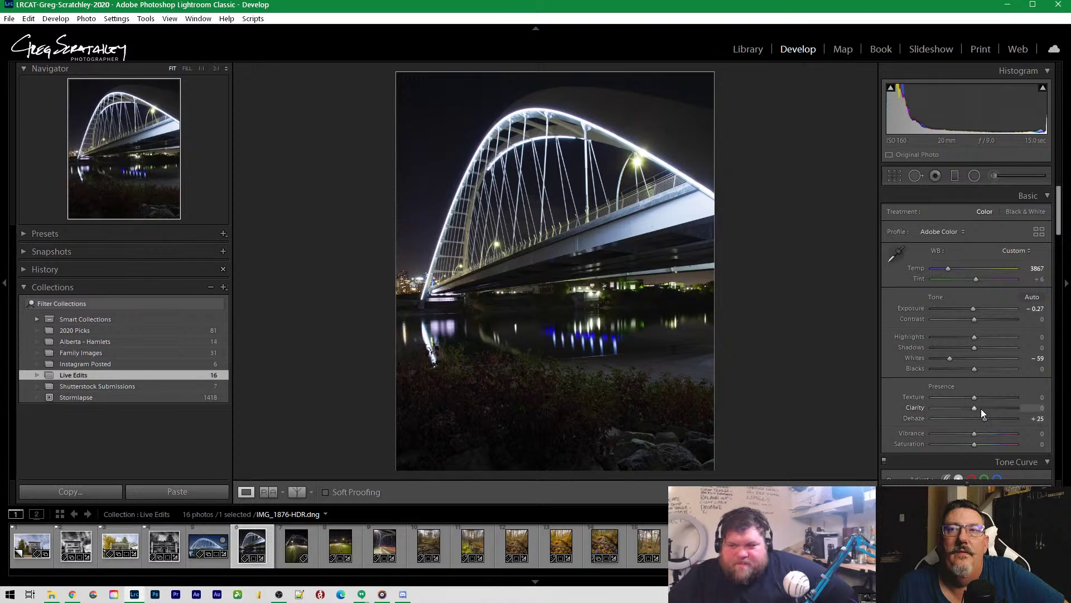
{"action": "left_click_drag", "start_coordinate": [980, 408], "coordinate": [997, 407]}
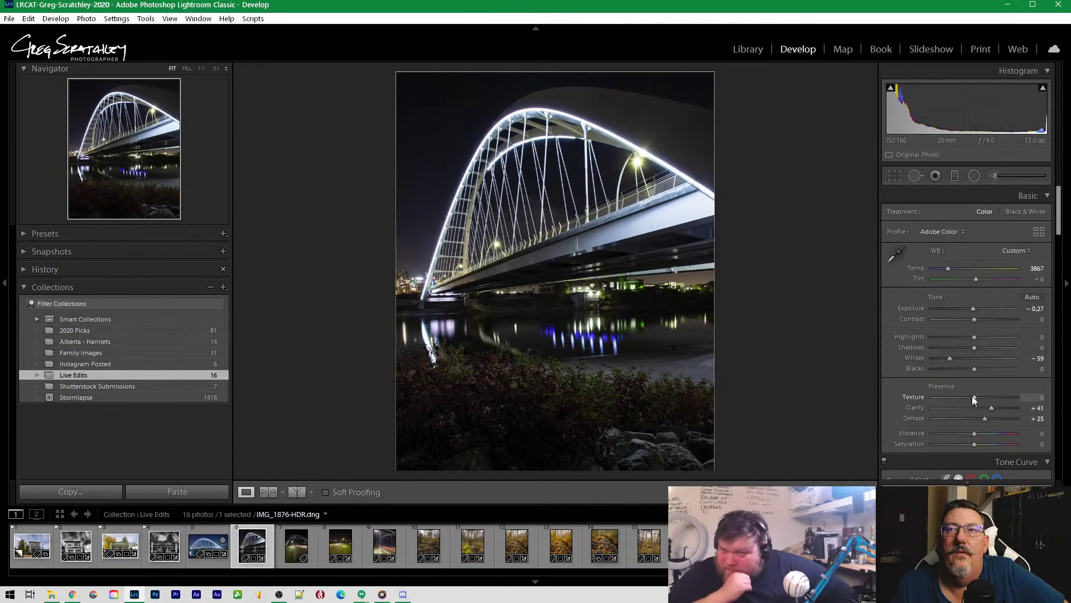
{"action": "left_click_drag", "start_coordinate": [974, 397], "coordinate": [979, 397]}
Calibrate the colours with blue primary hue −7 and saturation +33, green primary saturation −1 and red primary saturation +9
{"action": "scroll", "coordinate": [1001, 403], "scroll_direction": "down", "scroll_amount": 15}
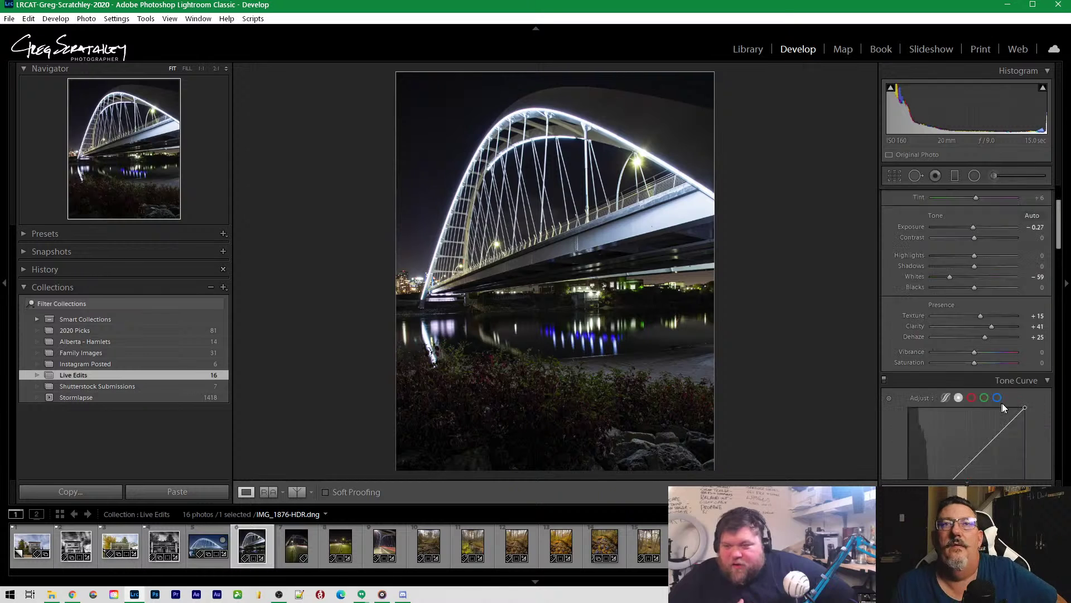
{"action": "scroll", "coordinate": [1011, 415], "scroll_direction": "down", "scroll_amount": 8}
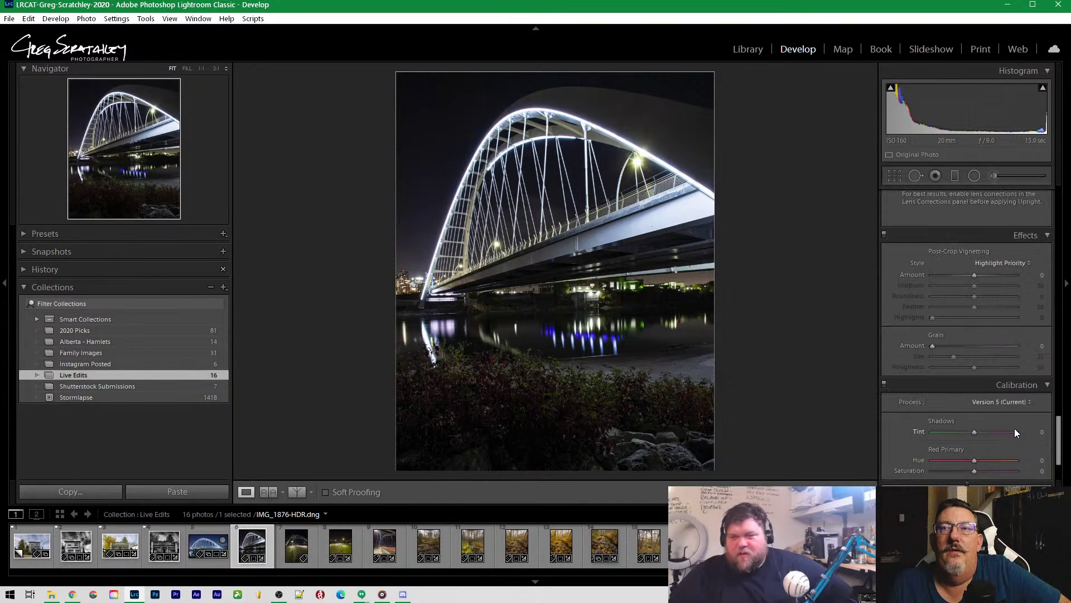
{"action": "left_click_drag", "start_coordinate": [974, 467], "coordinate": [1060, 478]}
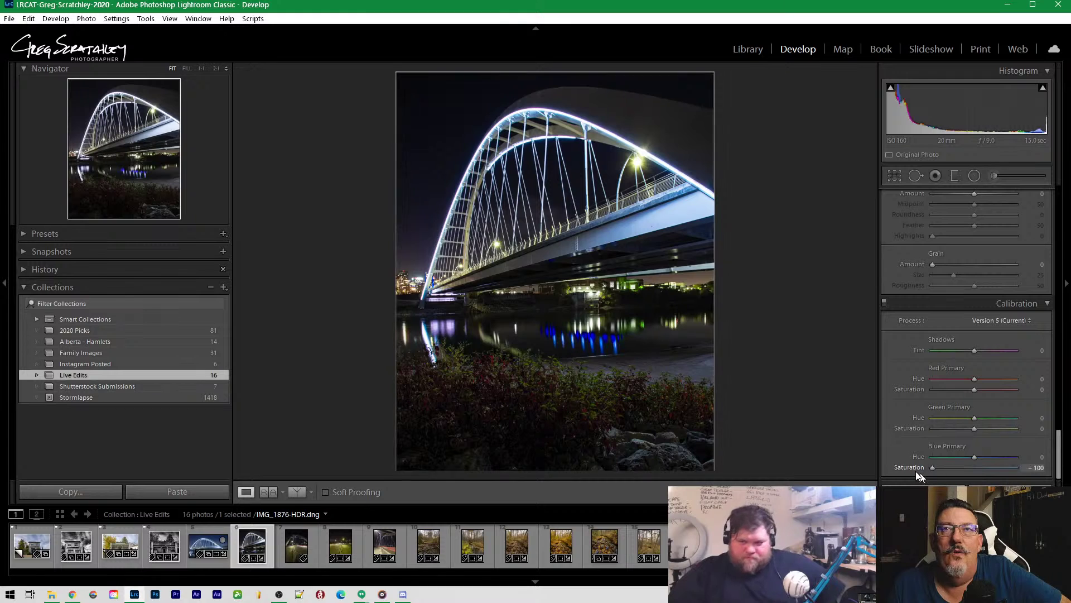
{"action": "left_click_drag", "start_coordinate": [1031, 480], "coordinate": [1059, 467]}
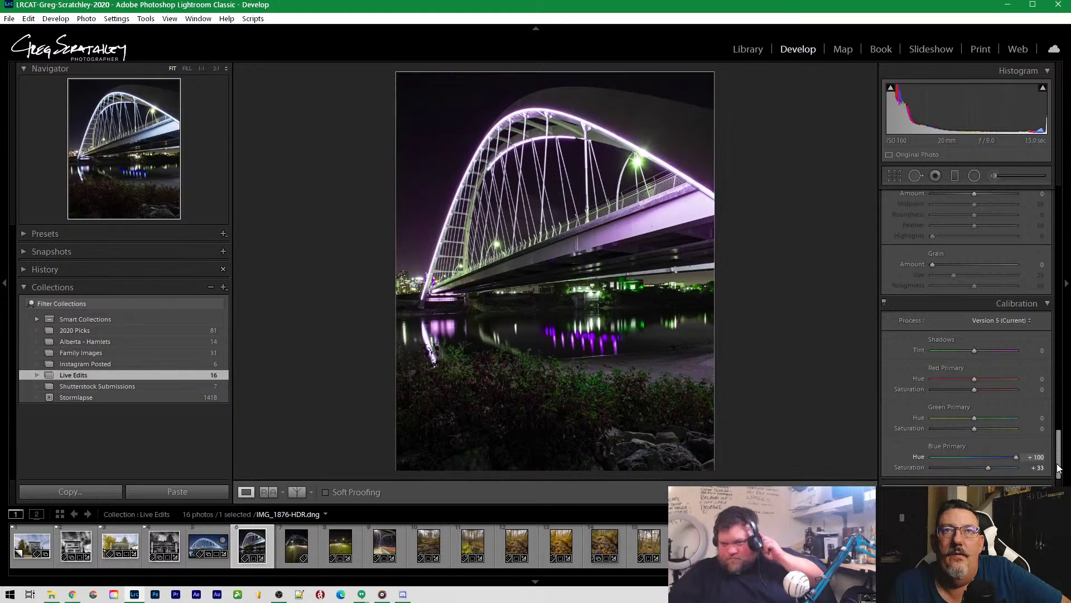
{"action": "left_click_drag", "start_coordinate": [979, 463], "coordinate": [920, 427]}
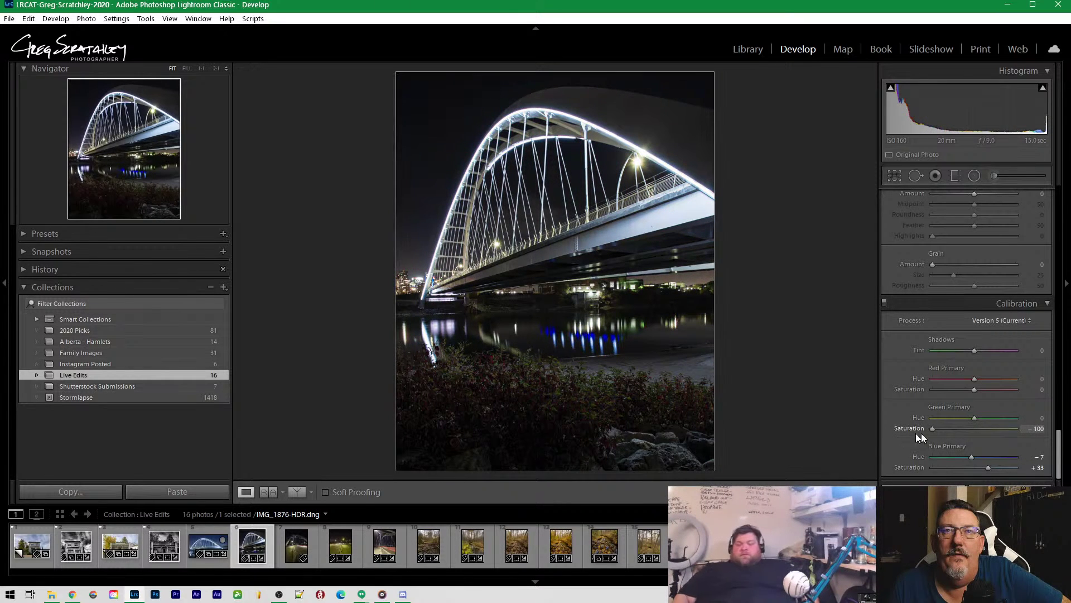
{"action": "left_click_drag", "start_coordinate": [929, 430], "coordinate": [974, 432]}
{"action": "mouse_move", "coordinate": [972, 391]}
{"action": "left_mouse_down"}
{"action": "mouse_move", "coordinate": [994, 388]}
{"action": "mouse_move", "coordinate": [979, 390]}
{"action": "left_mouse_up"}
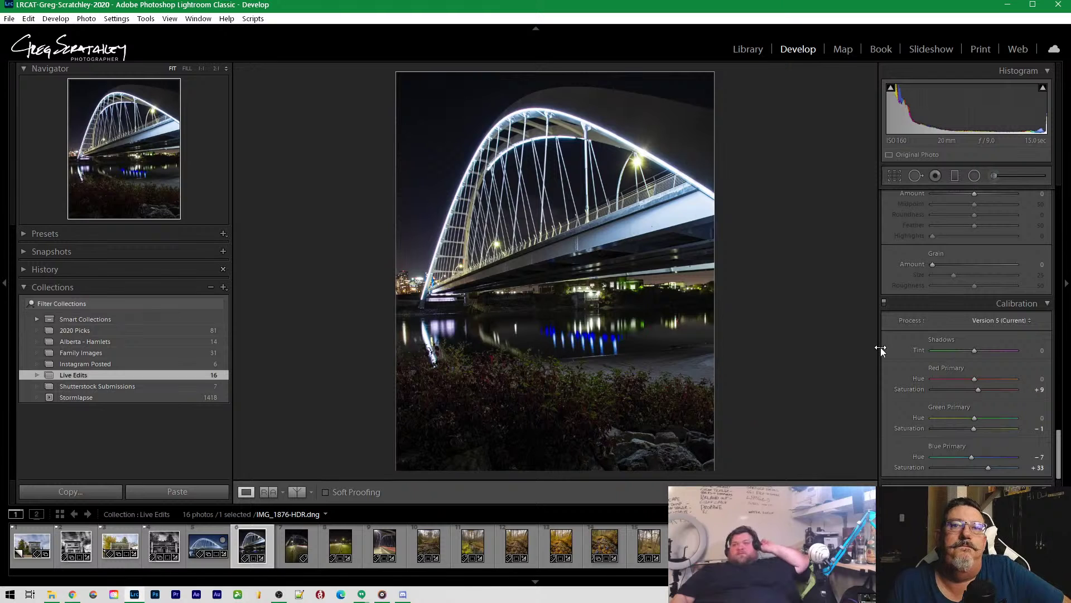
Activate the adjustment brush for a new mask on the vertical bridge photo
{"action": "left_click", "coordinate": [996, 176]}
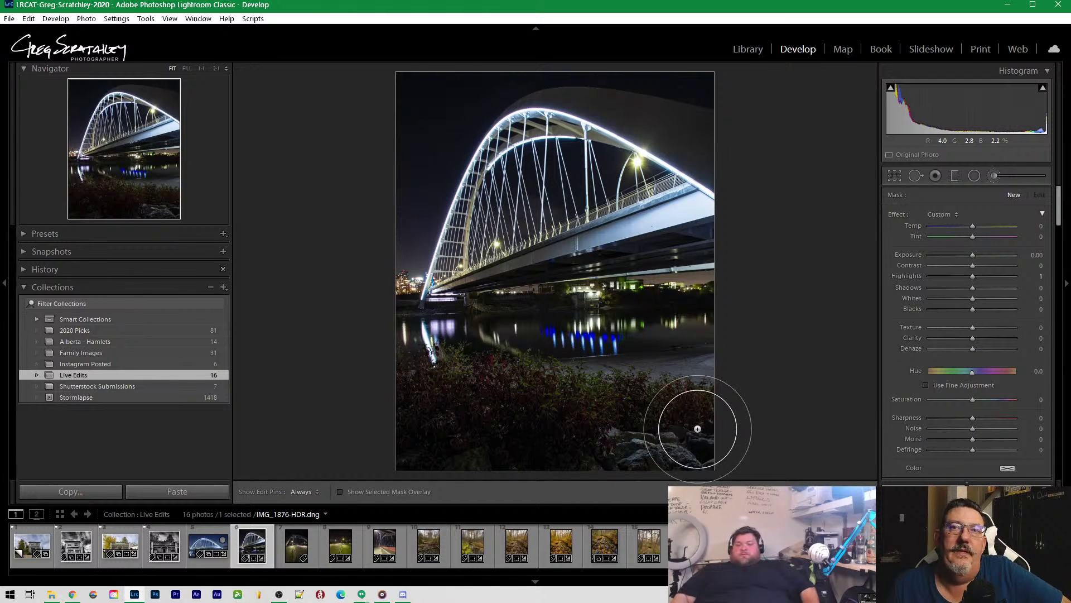